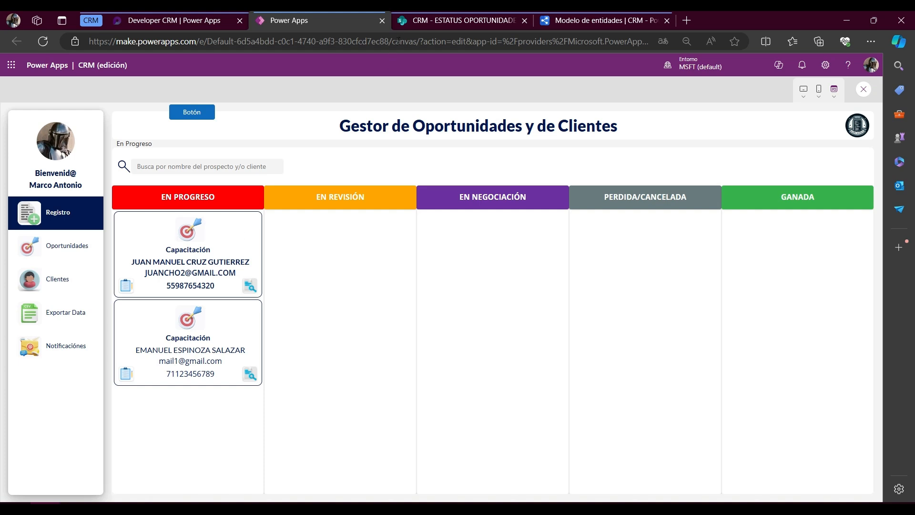
Step: Examine the Estatus options of the first En Progreso opportunity and the ESTATUS OPORTUNIDADES list in SharePoint, returning to the opportunities board
left_click(229, 254)
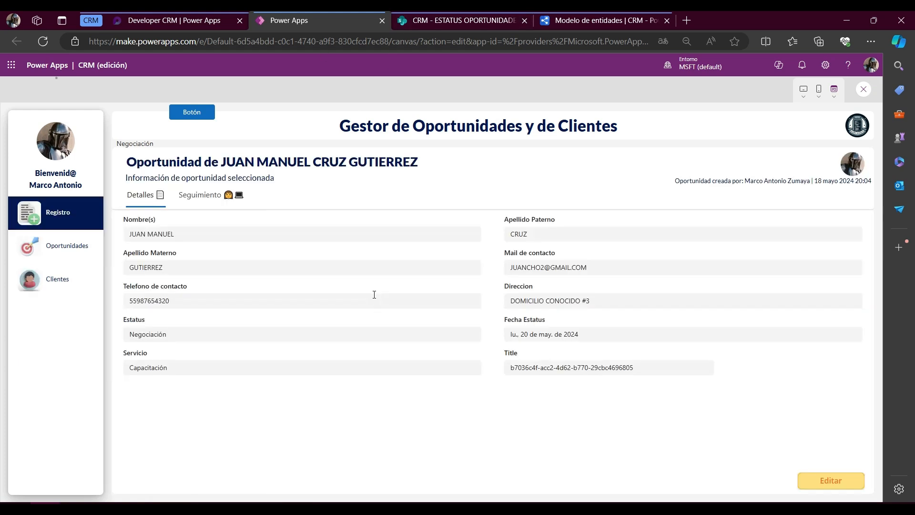
left_click(813, 479)
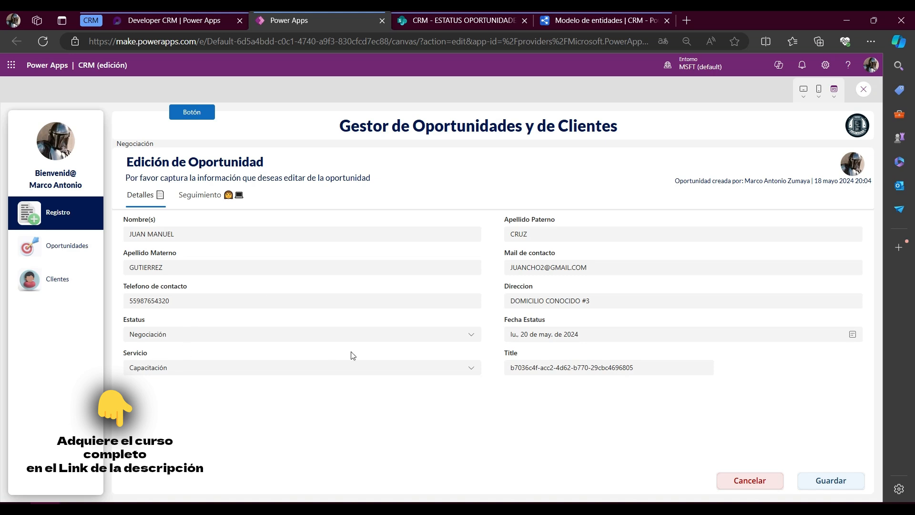
left_click(472, 335)
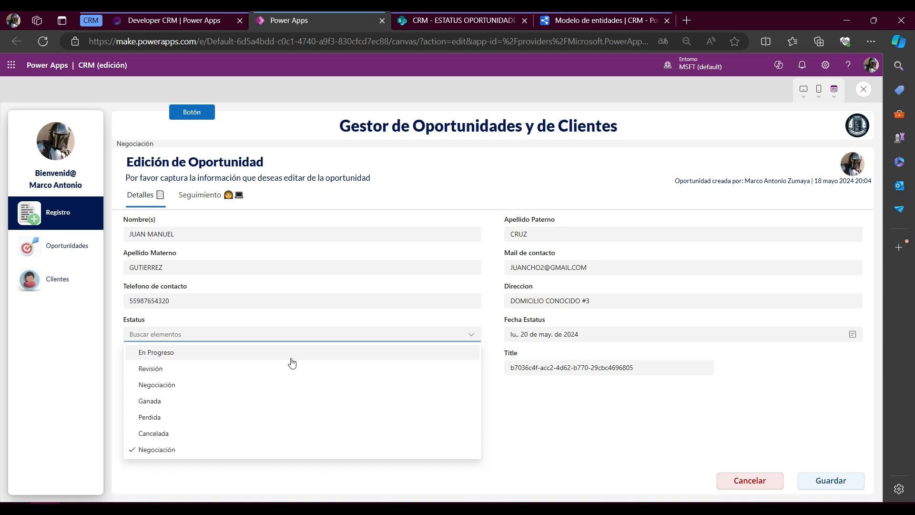
left_click(460, 20)
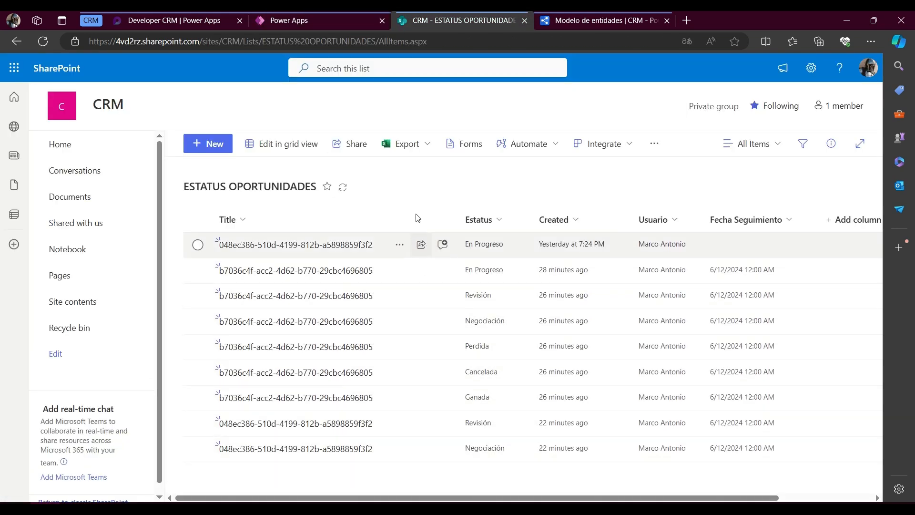
left_click(289, 20)
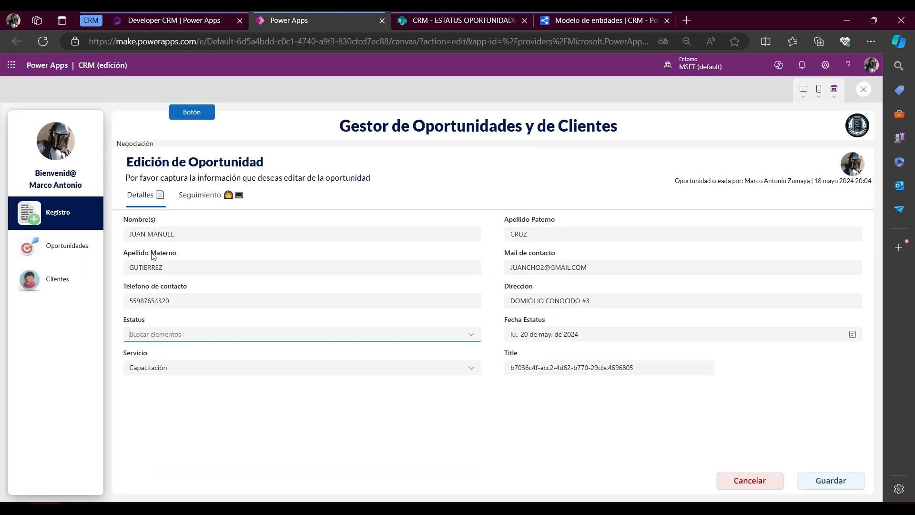
left_click(57, 245)
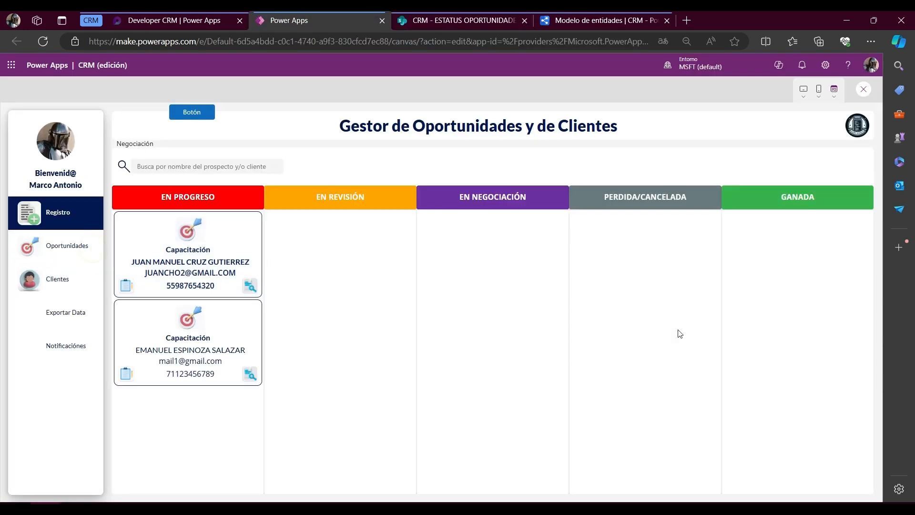
Step: Open the first opportunity's status-tracking popup, review the ESTATUS OPORTUNIDADES list in SharePoint, and leave the app preview for editing
left_click(250, 286)
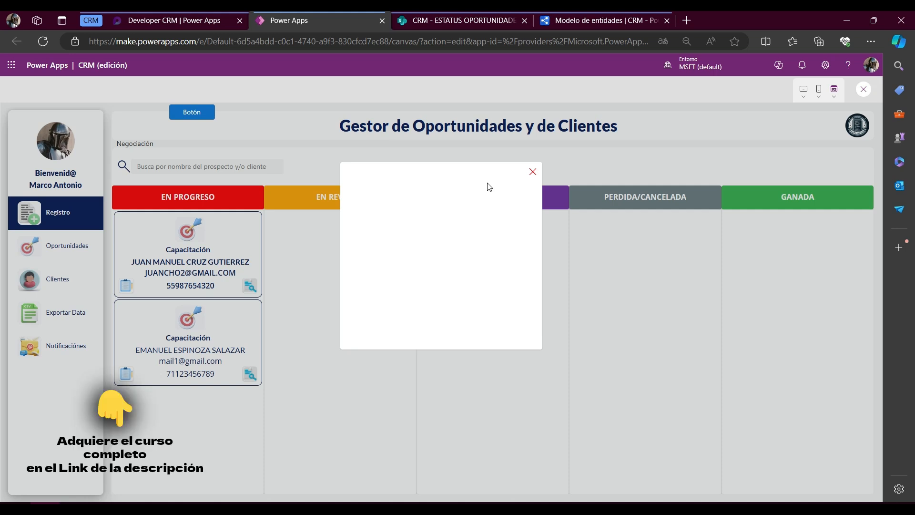
left_click(464, 21)
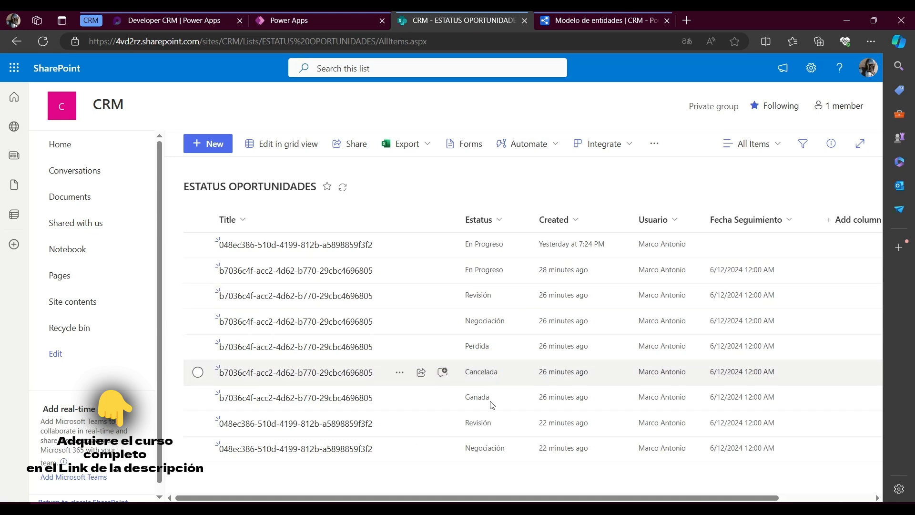
left_click(342, 23)
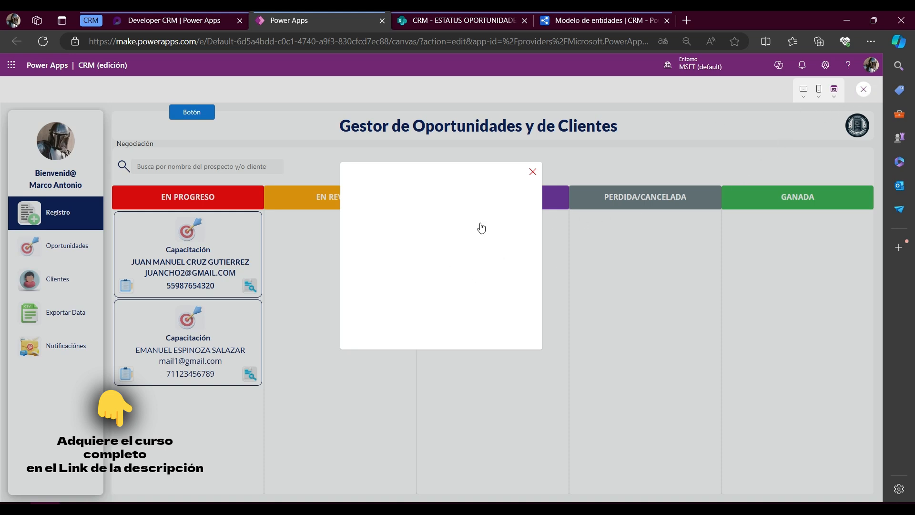
key("Escape")
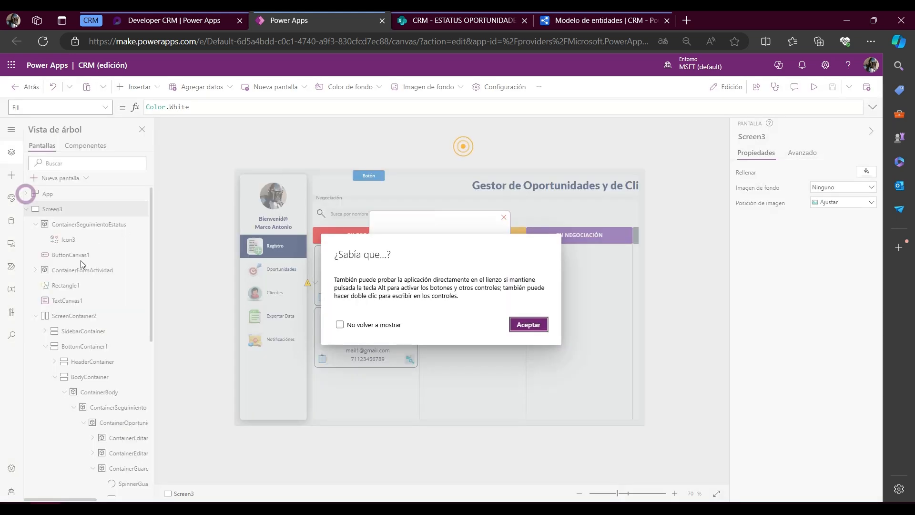
left_click(524, 326)
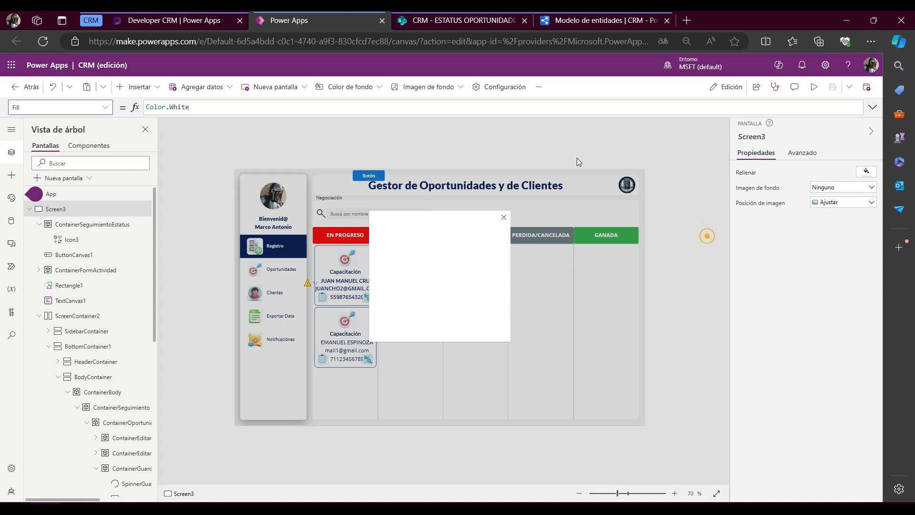
Step: Insert a blank vertical gallery into ContainerSeguimientoEstatus with ESTATUS OPORTUNIDADES as its data source
left_click(451, 278)
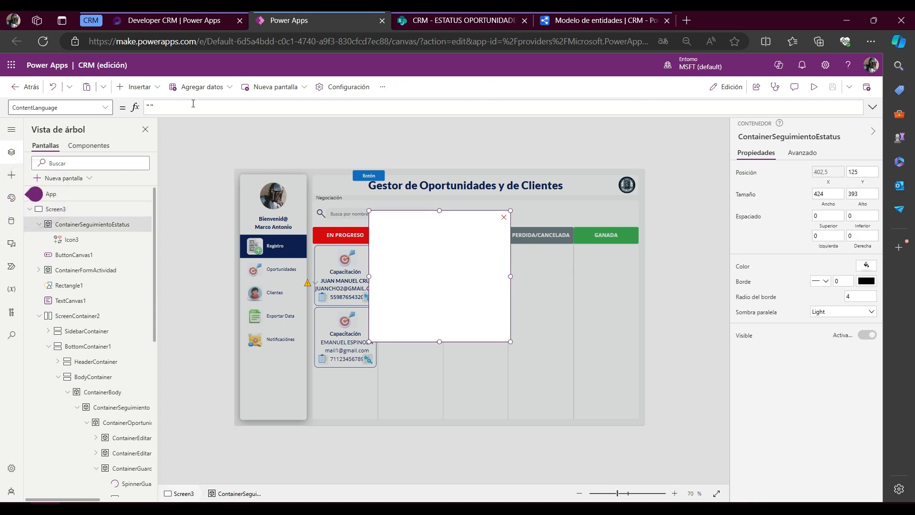
left_click(153, 85)
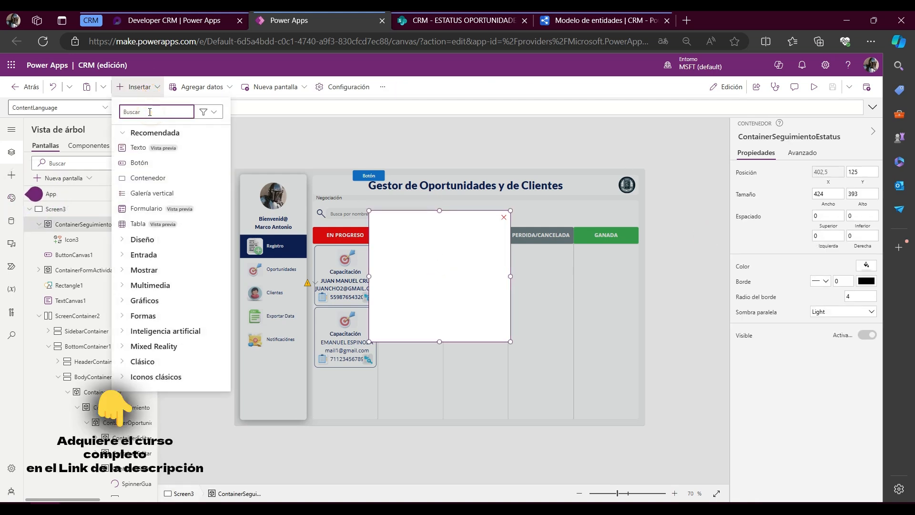
type("ga")
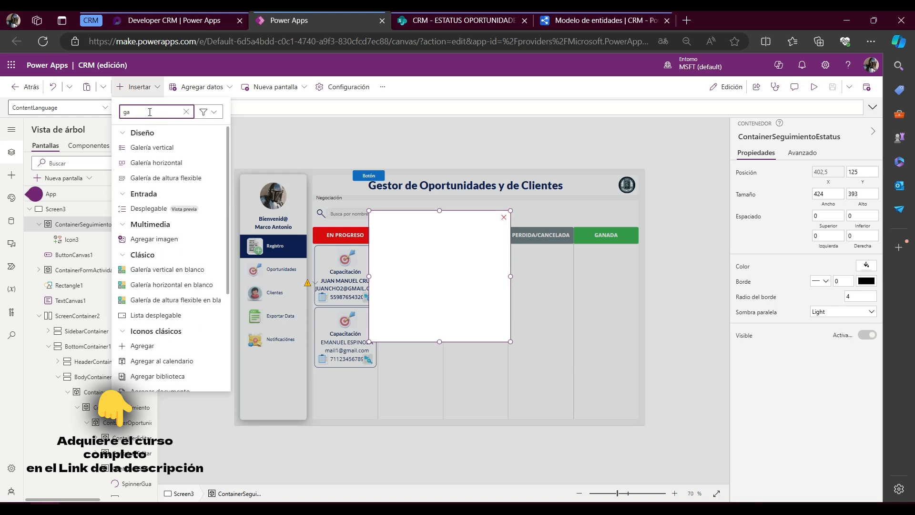
type("ler")
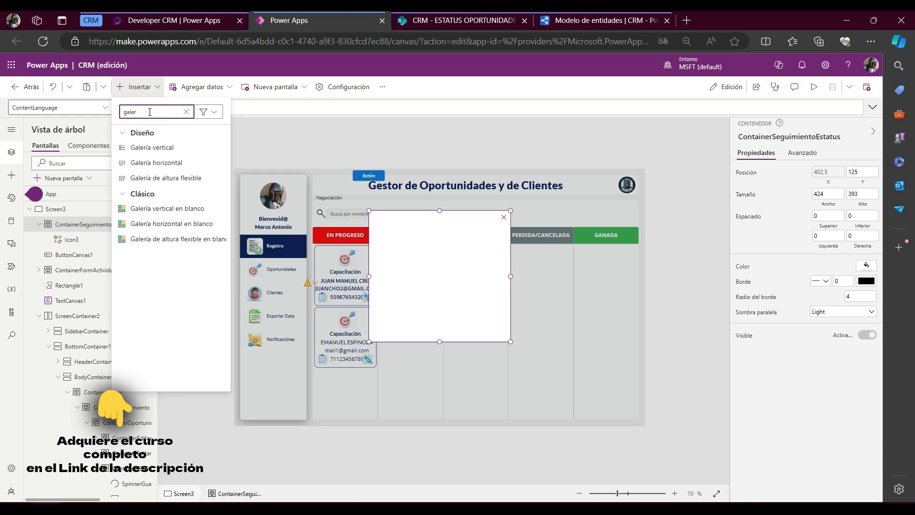
left_click(162, 210)
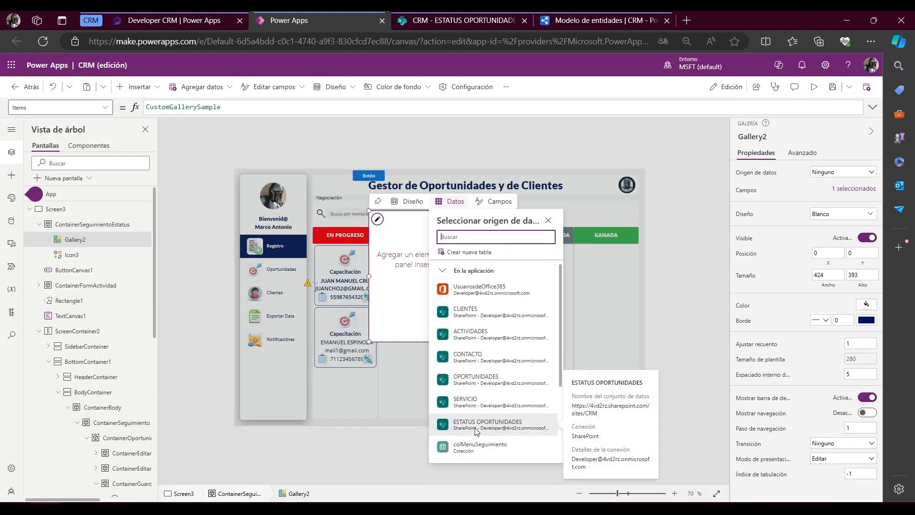
left_click(475, 424)
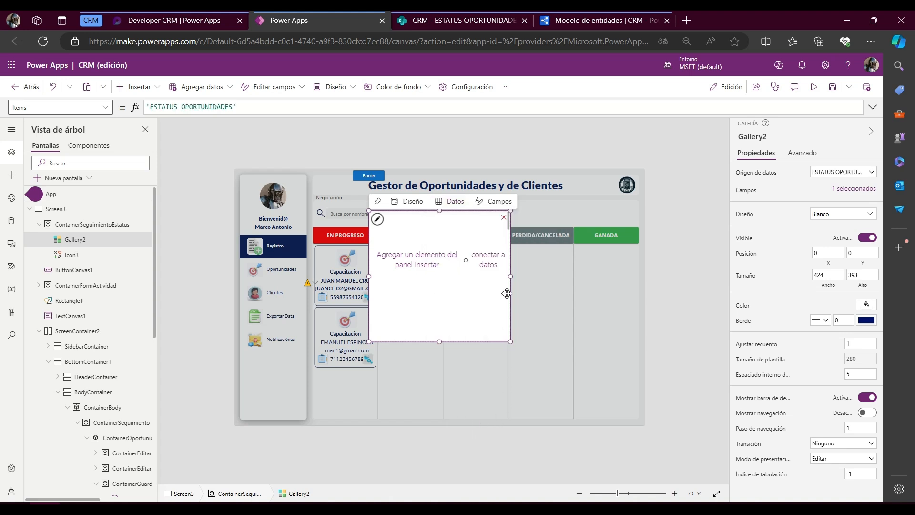
Step: Shrink the gallery to start at about Y 56 with a height of about 335, and apply the Imagen y título layout
left_click_drag(510, 211, 510, 232)
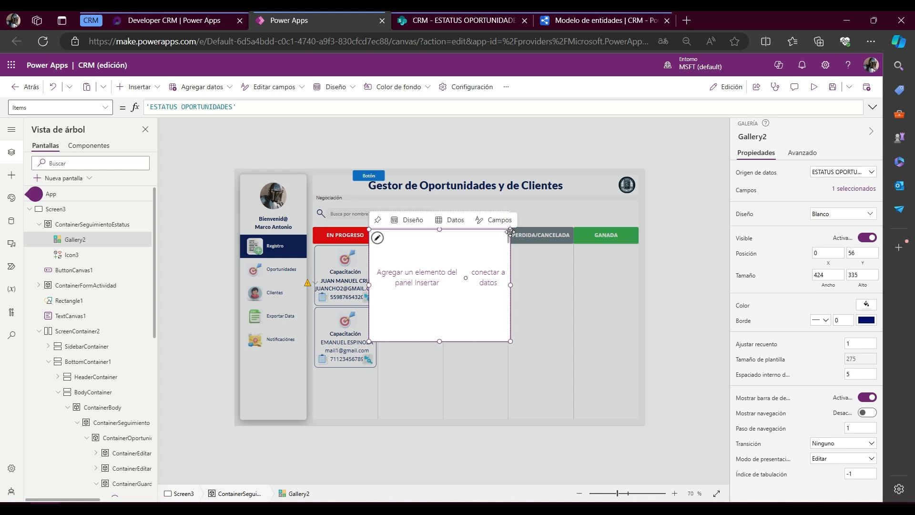
left_click(502, 152)
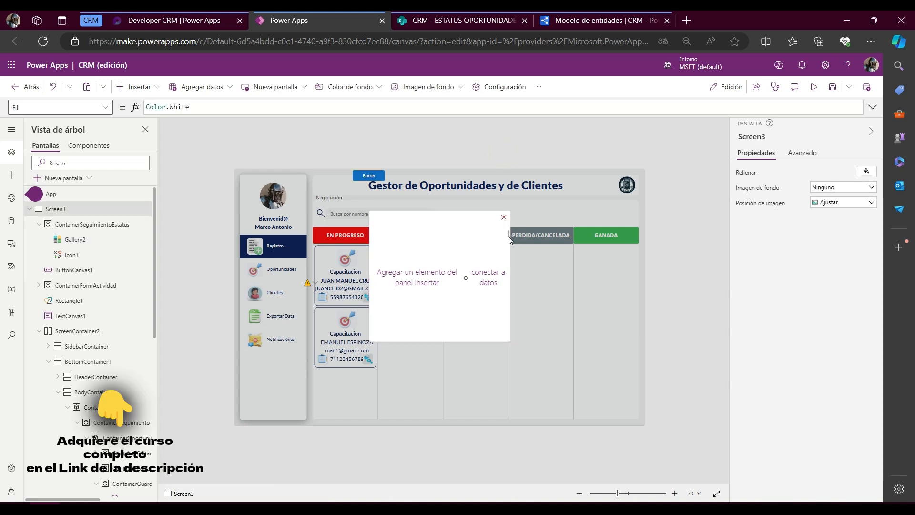
left_click(509, 238)
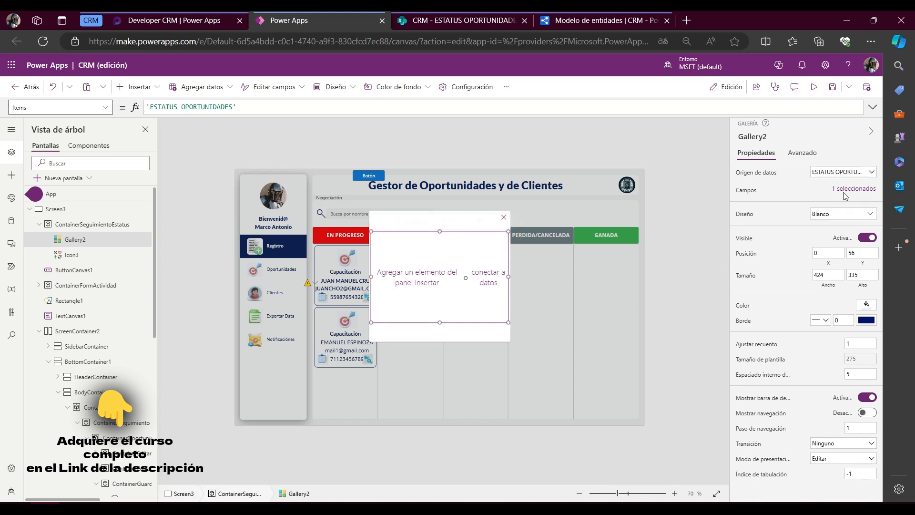
left_click(814, 216)
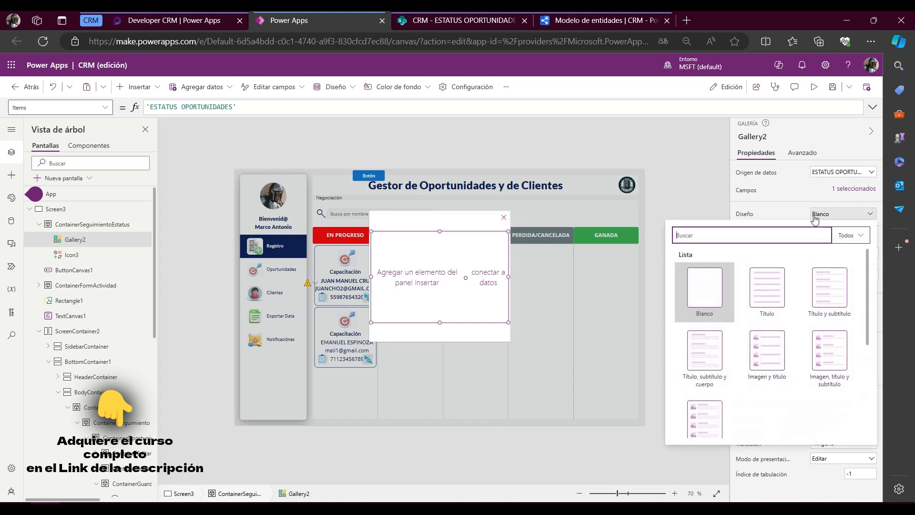
left_click(778, 353)
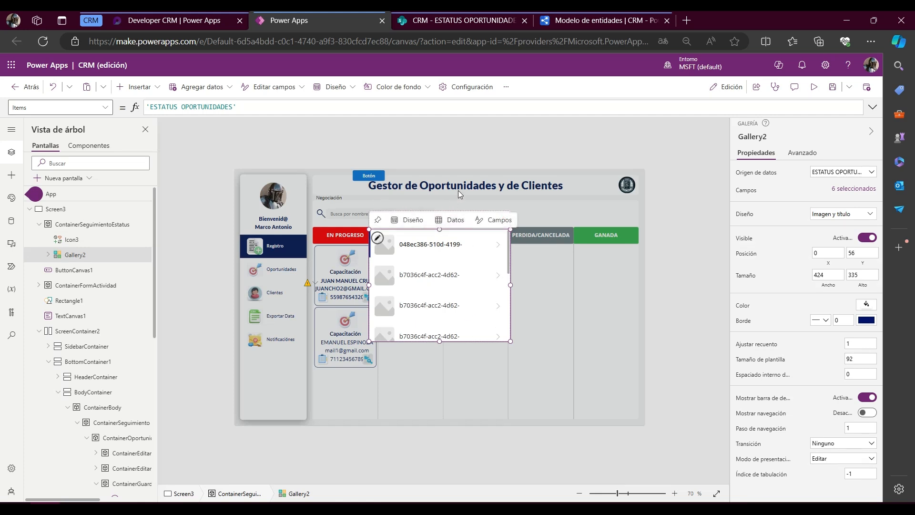
Step: Set the gallery title label's Width formula to Parent.TemplateWidth - Image3.Width - 100
left_click(421, 246)
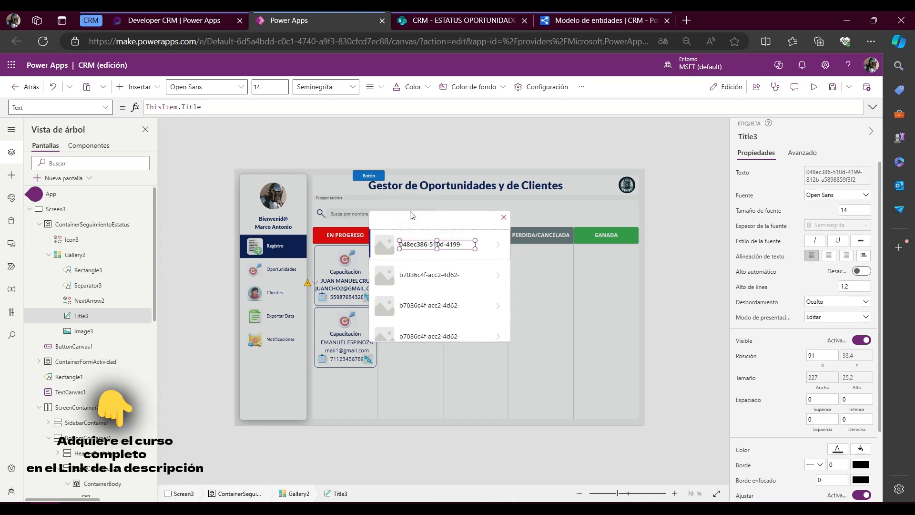
left_click(48, 104)
type("Width")
key("Return")
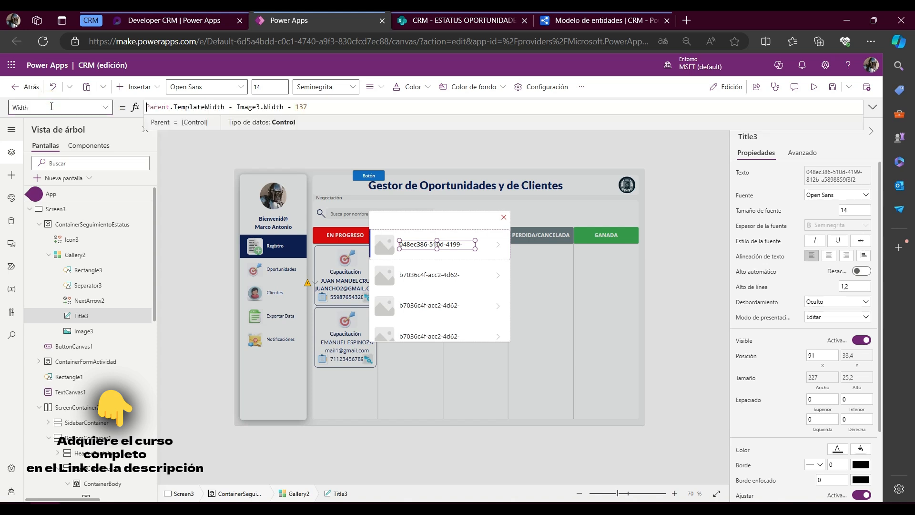
key("ctrl+shift+Left")
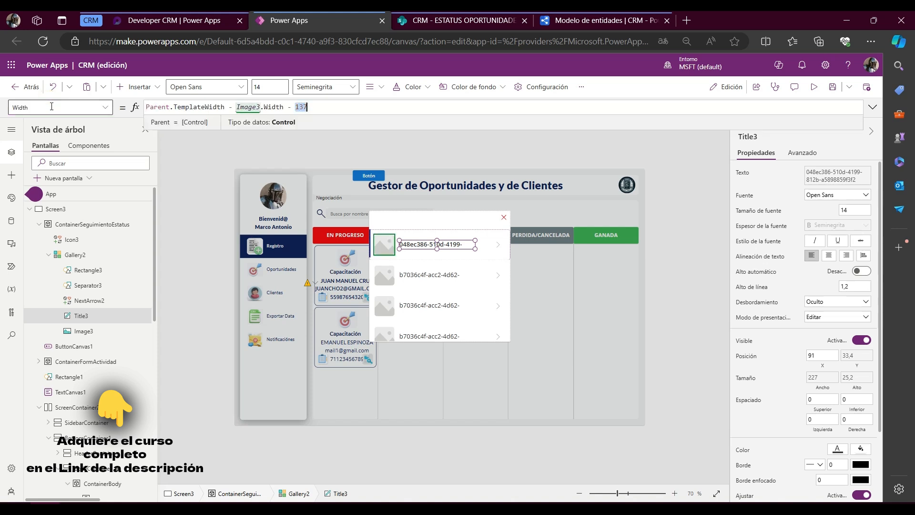
type("50")
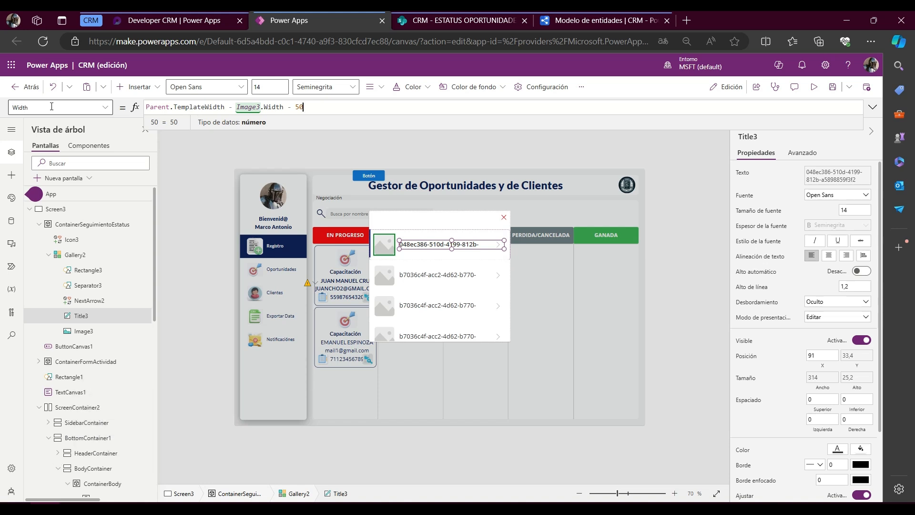
key("BackSpace")
key("BackSpace")
type("100")
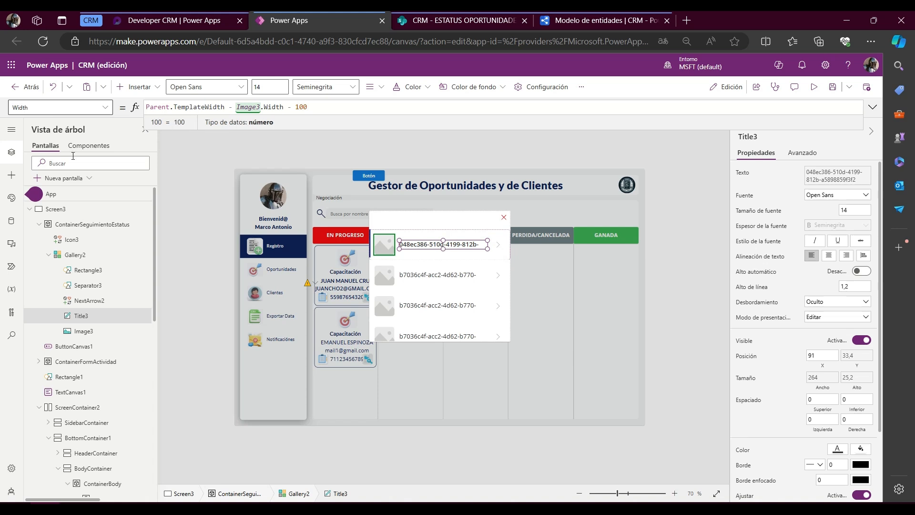
Step: Delete the arrow icon from the gallery template and set the title label's Width to Parent.TemplateWidth - Image3.Width - 50
left_click(498, 247)
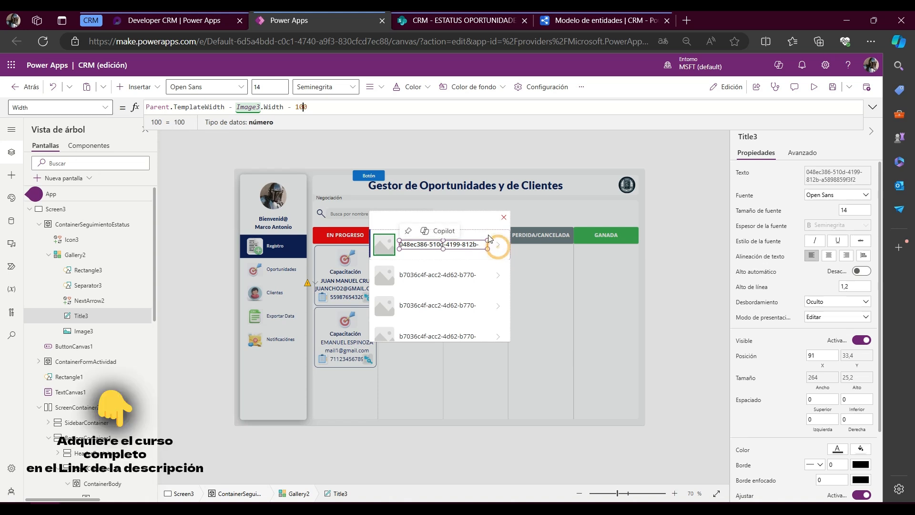
key("Delete")
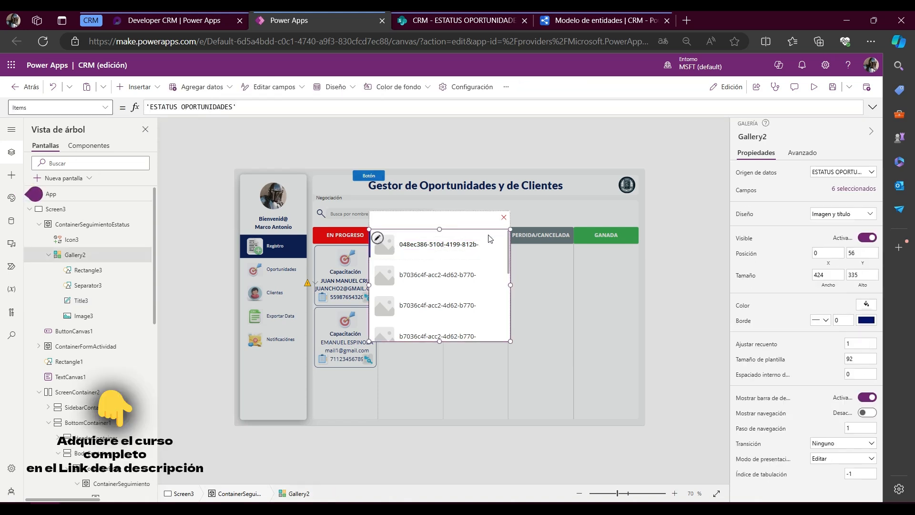
left_click(469, 246)
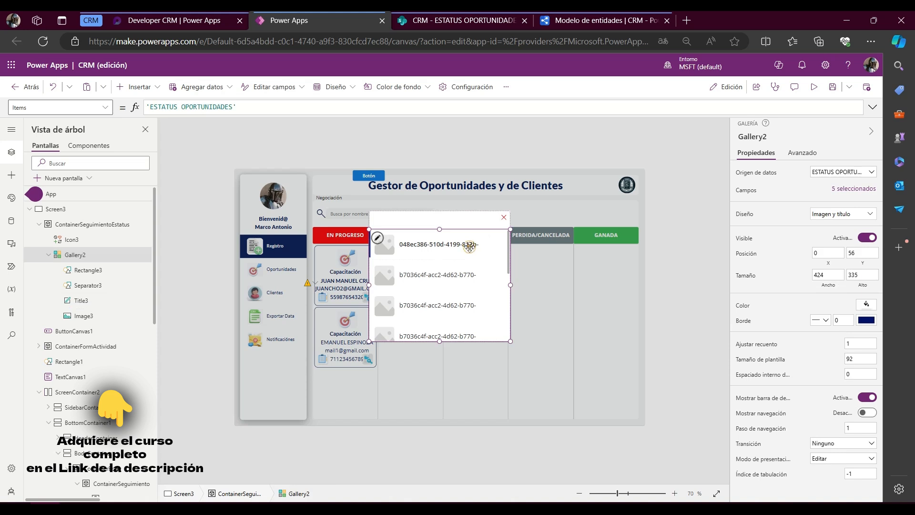
double_click(301, 107)
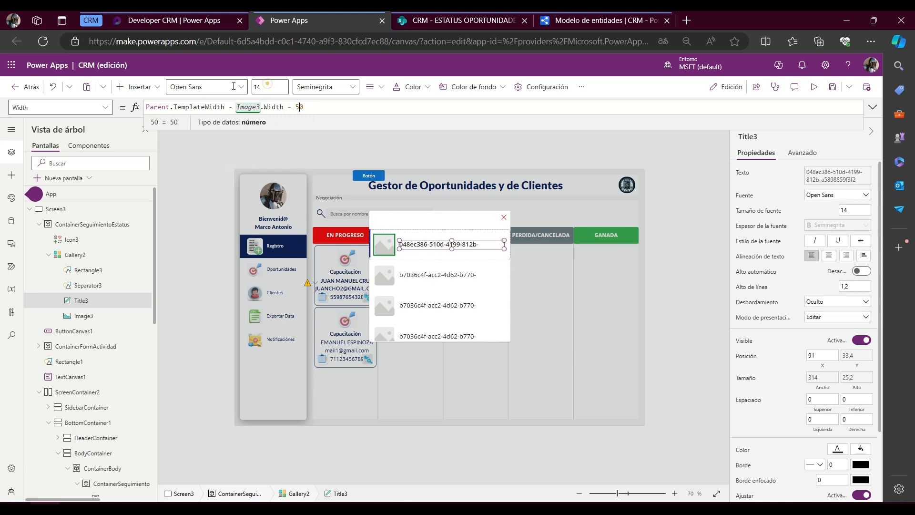
Step: Set the gallery title label's Size formula to DesignSystem.tamañoFuenteNormal
left_click(268, 85)
left_click(55, 101)
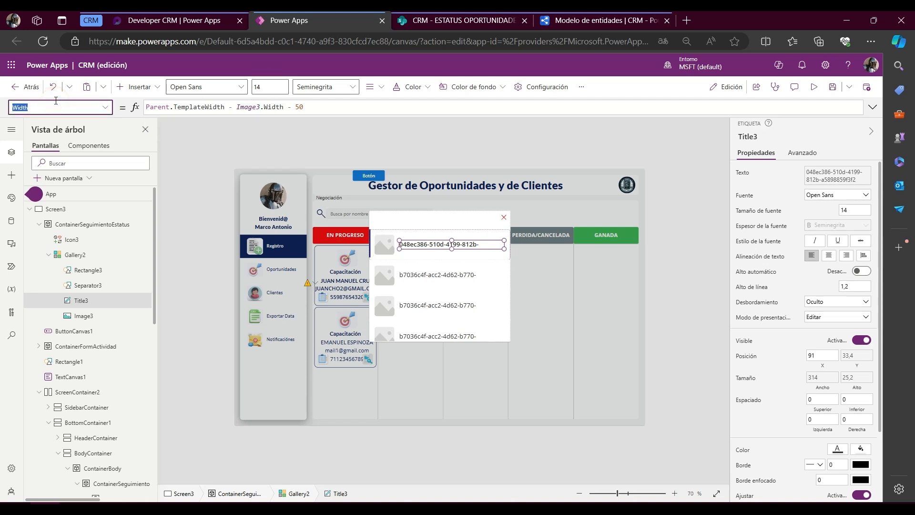
type("Size")
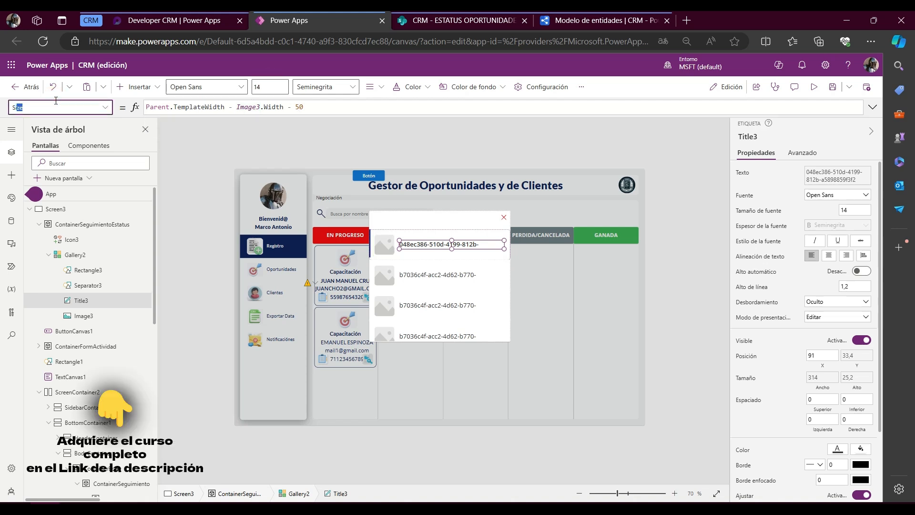
key("Return")
left_click(197, 107)
left_click_drag(212, 109, 79, 104)
type("desi")
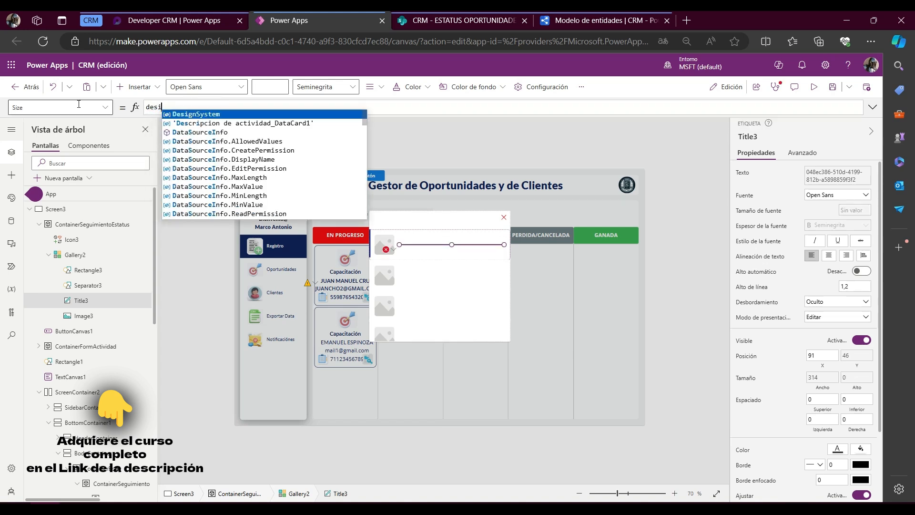
key("Tab")
type(".")
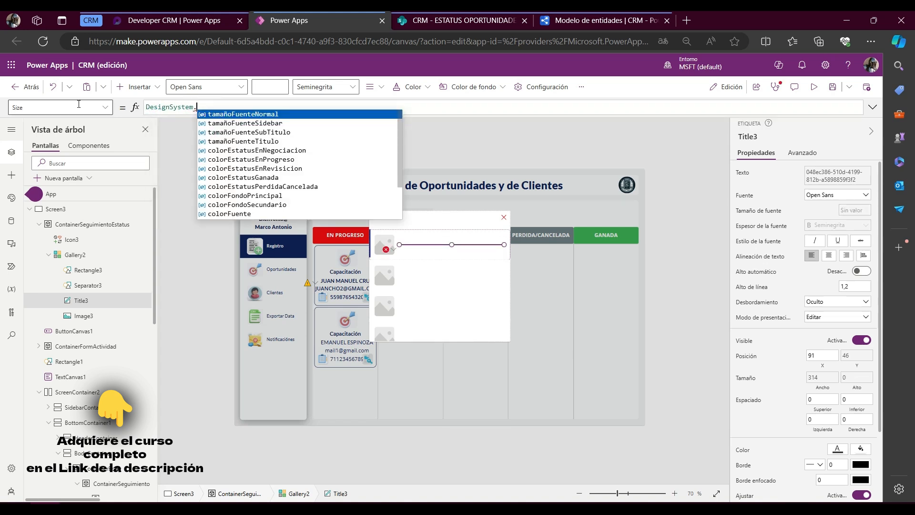
key("Tab")
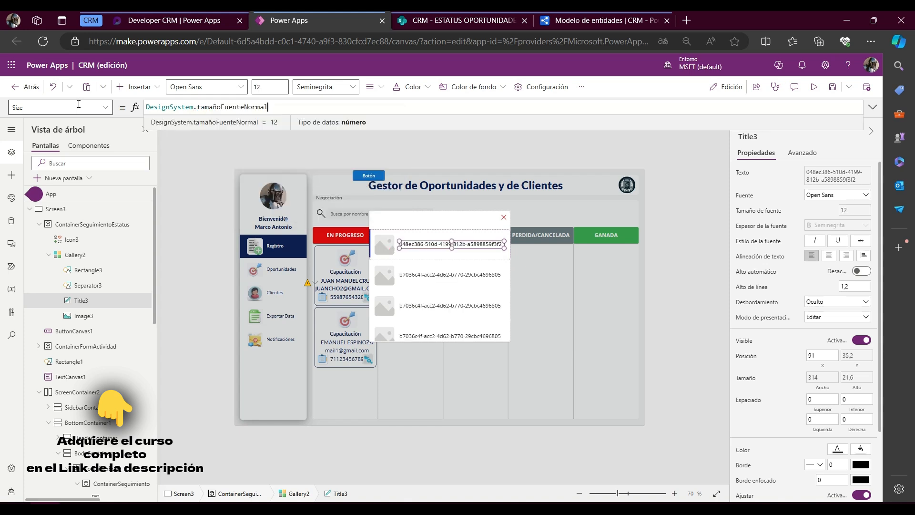
Step: Set the gallery title label's Font formula to DesignSystem.tipoFuente
left_click(34, 107)
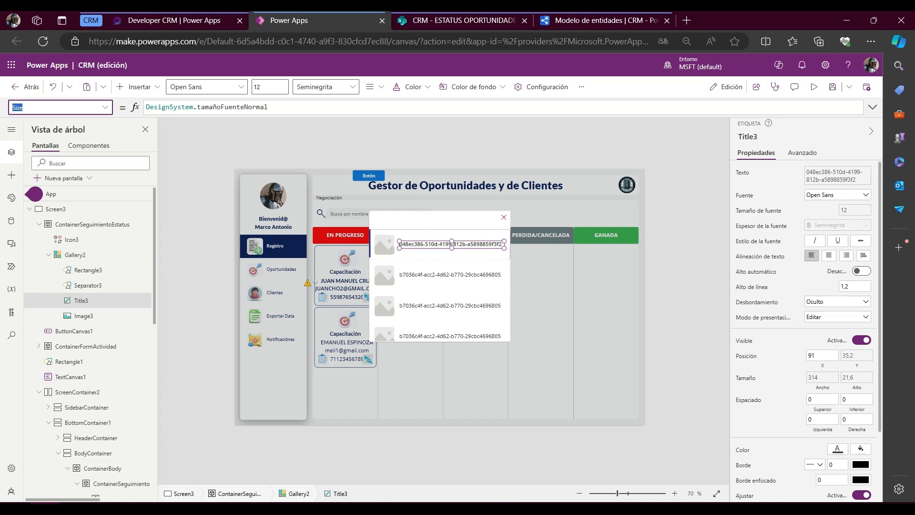
type("Fu")
key("BackSpace")
type("on")
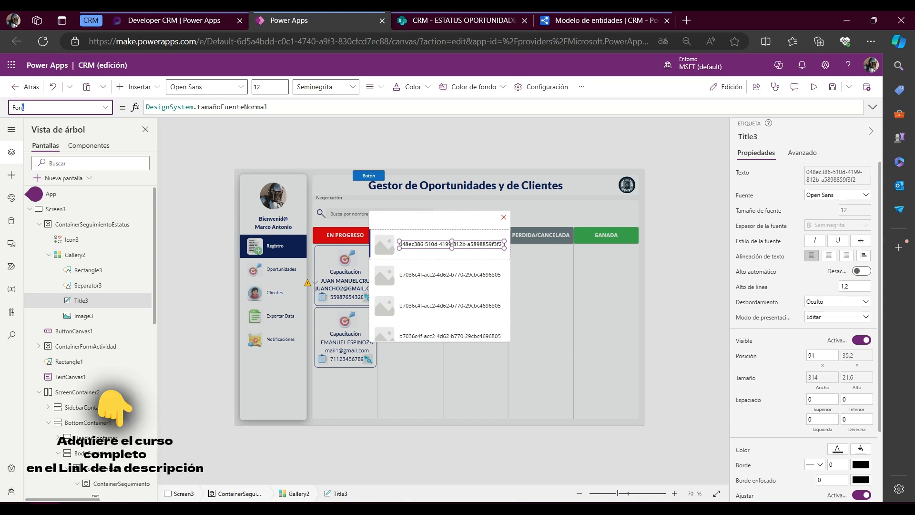
key("Return")
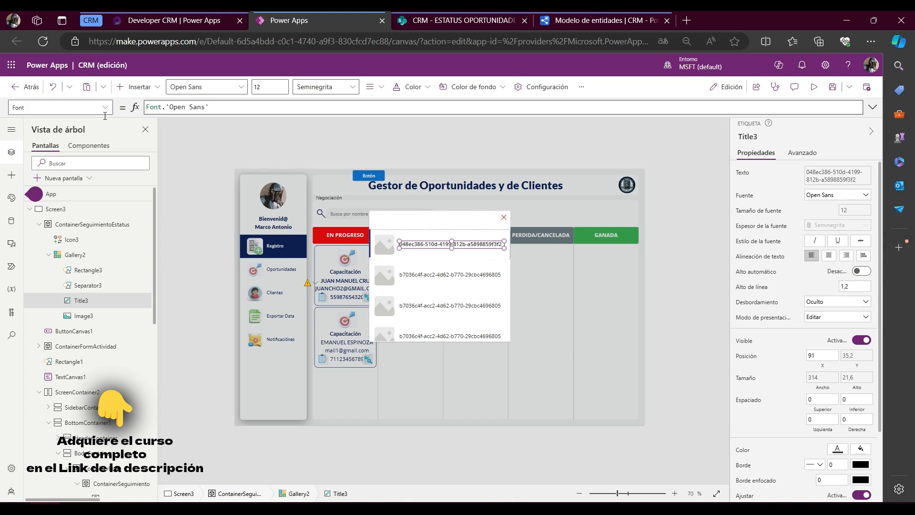
left_click(256, 106)
key("ctrl+a")
type("DesignSystem.")
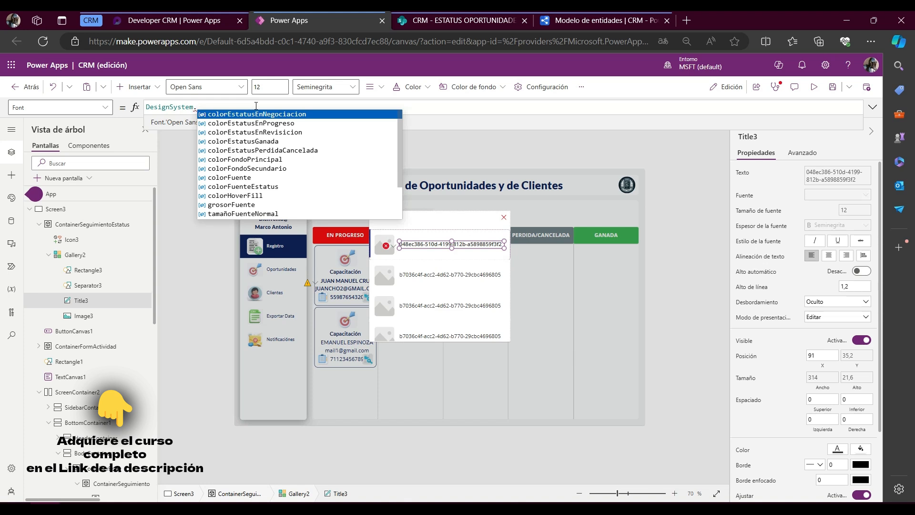
type("fue")
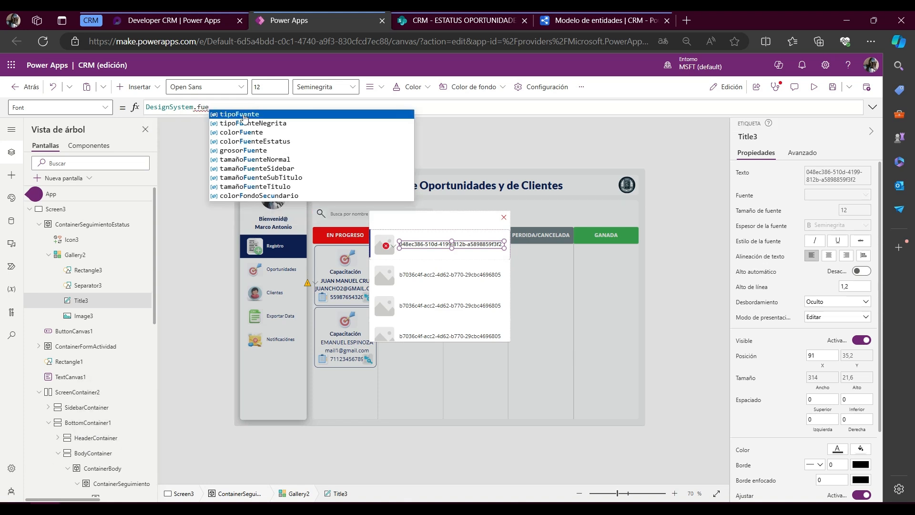
left_click(244, 115)
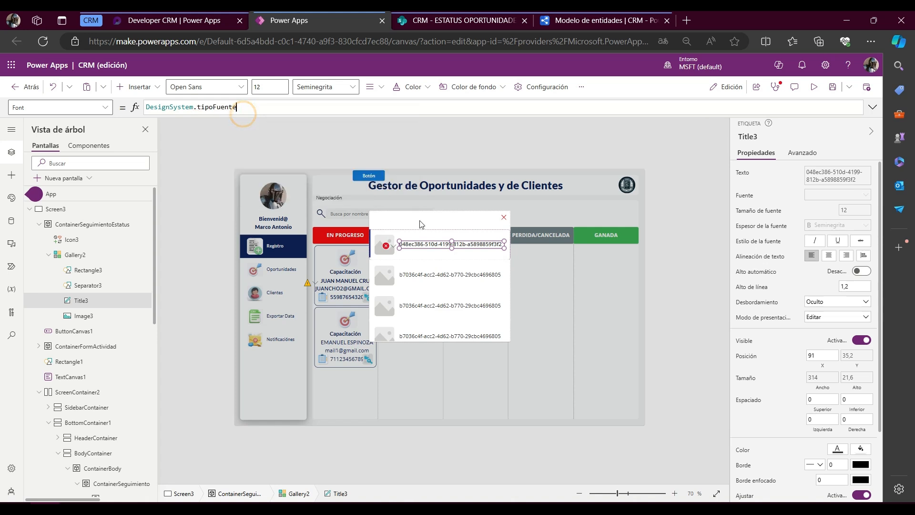
Step: Duplicate the title label inside the gallery template and place the copy directly below the original at about X 91, Y 56
left_click(426, 245)
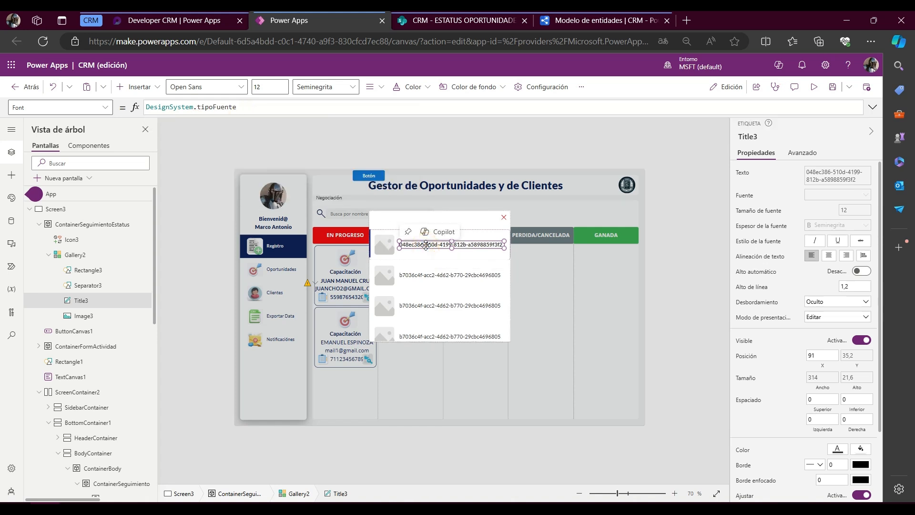
left_click(417, 256)
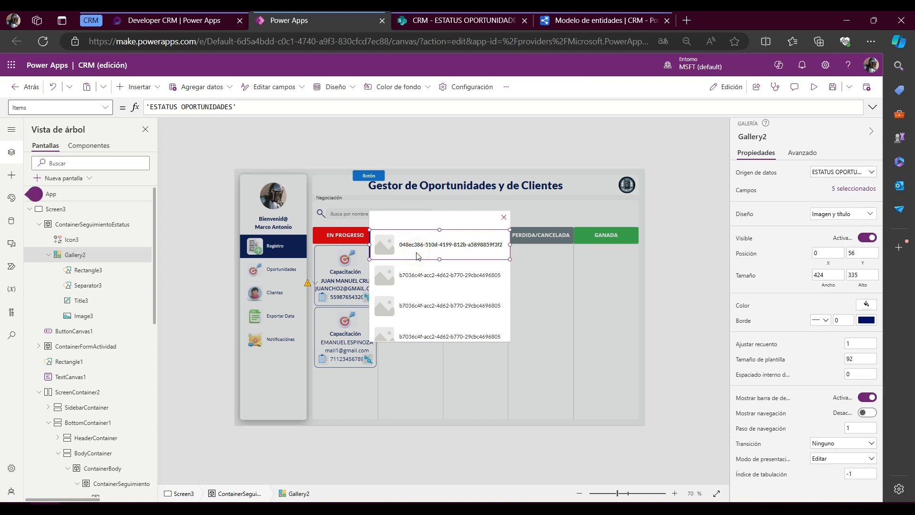
key("ctrl+v")
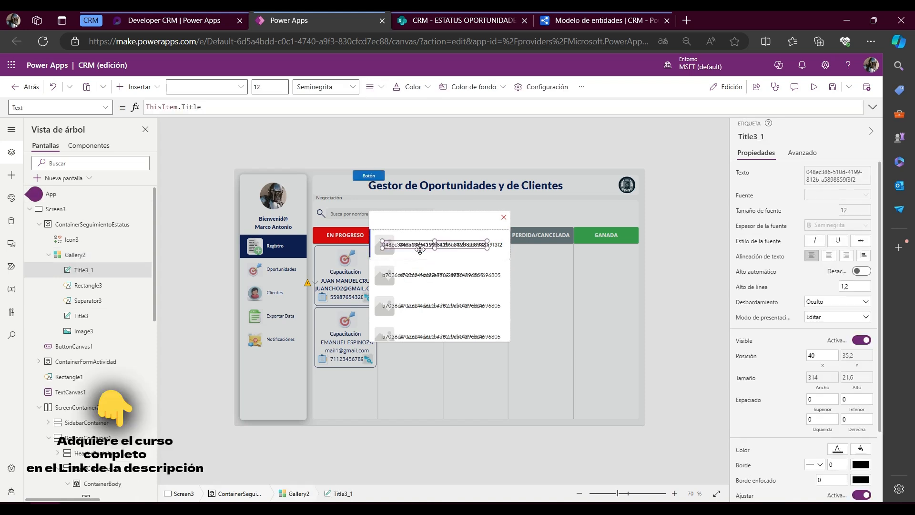
left_click_drag(421, 245, 438, 253)
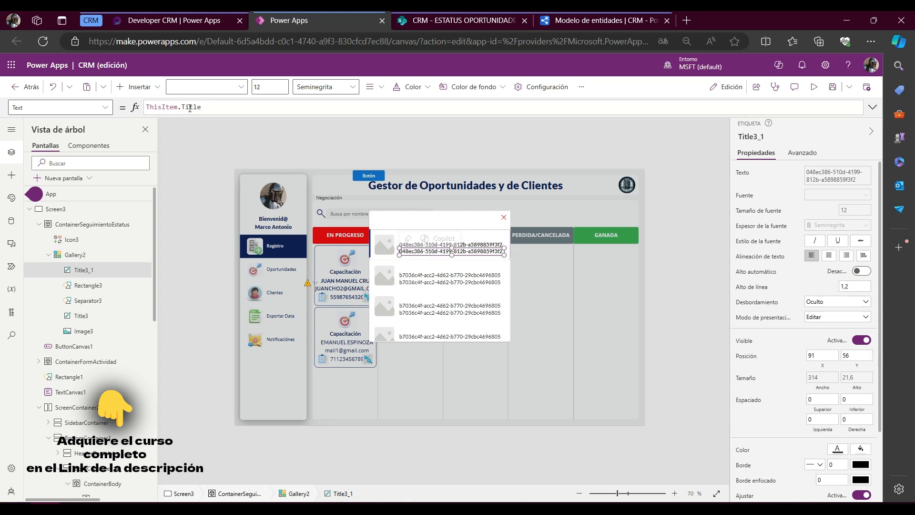
Step: Replace the lower label's Text with an If formula that returns ThisItem.Created when ThisItem.Estatus = "En Progreso"
double_click(184, 107)
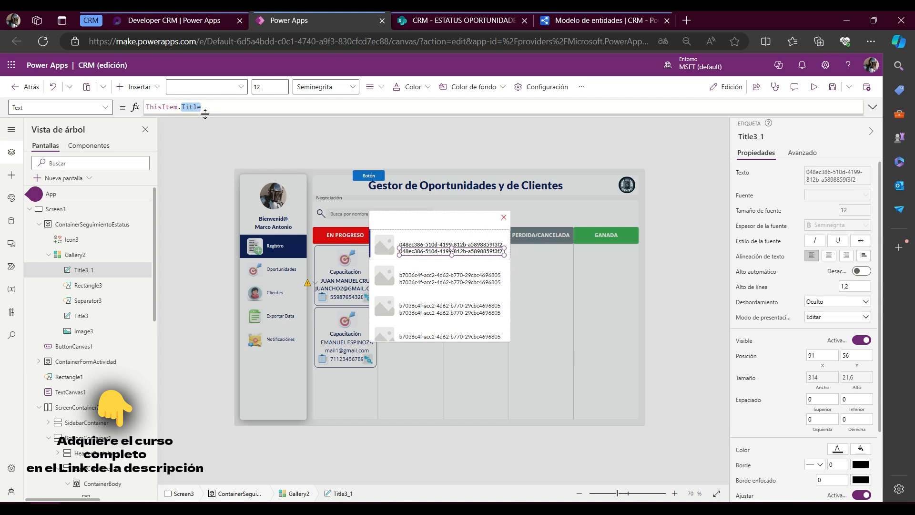
type("C")
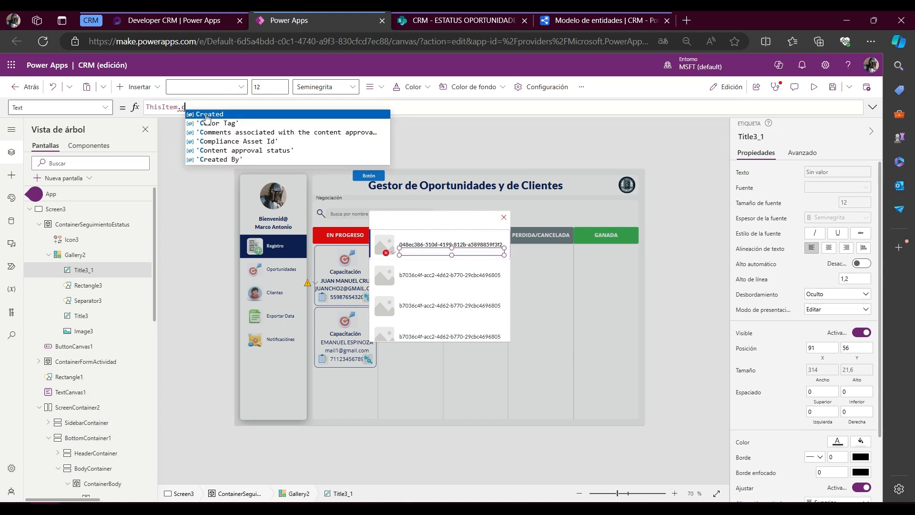
key("Tab")
key("ctrl+a")
key("ctrl+x")
type("If")
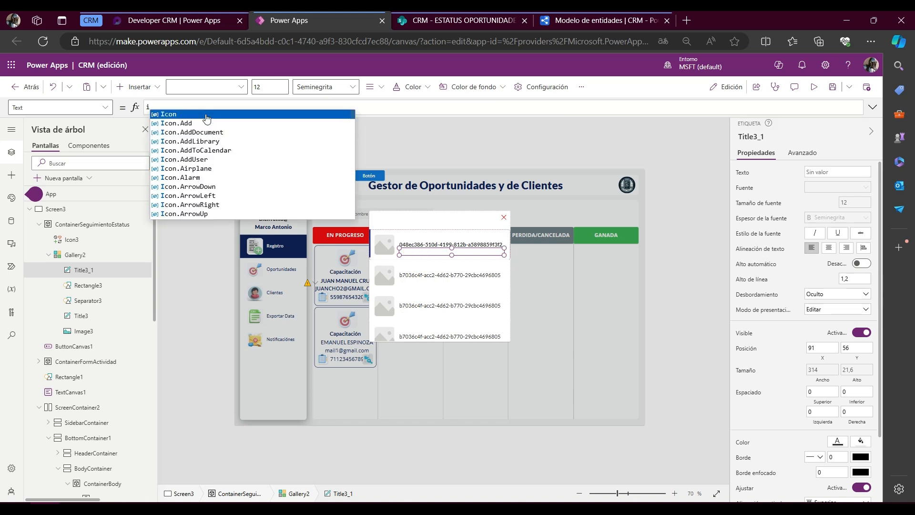
type("(")
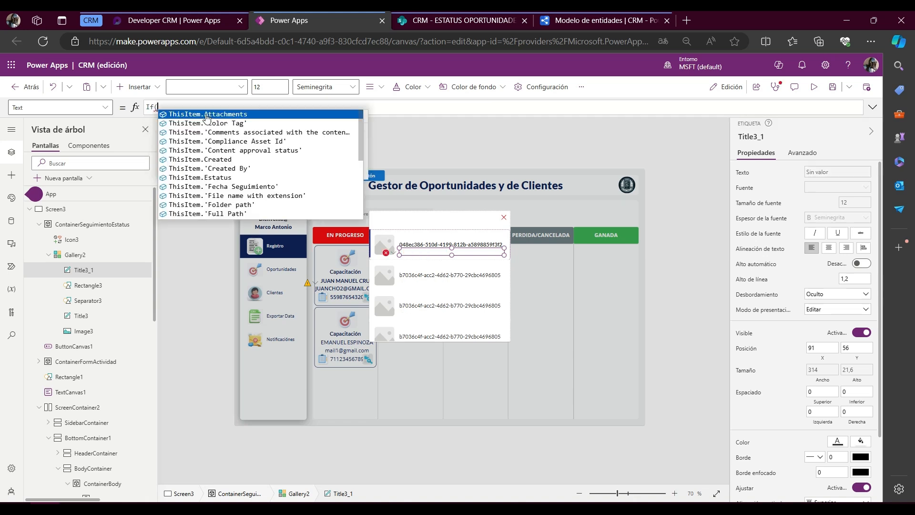
type("This")
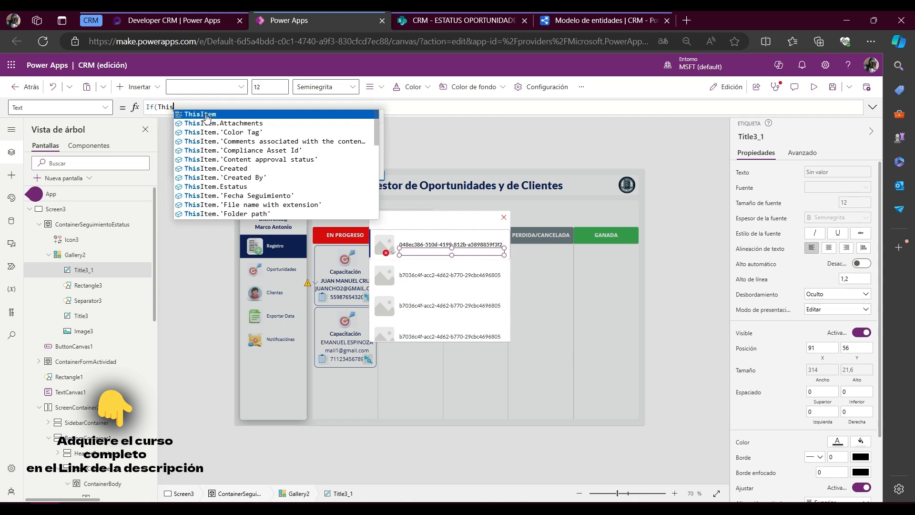
type(".")
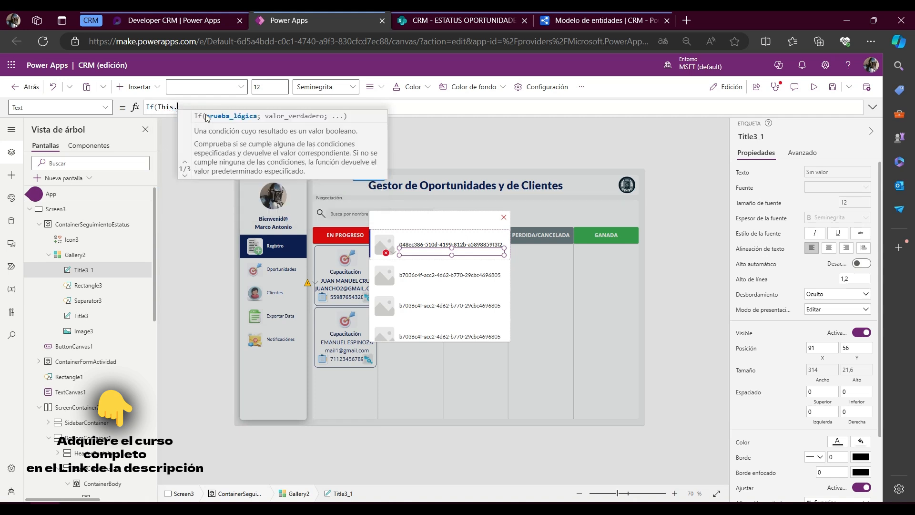
key("BackSpace")
type("Ite")
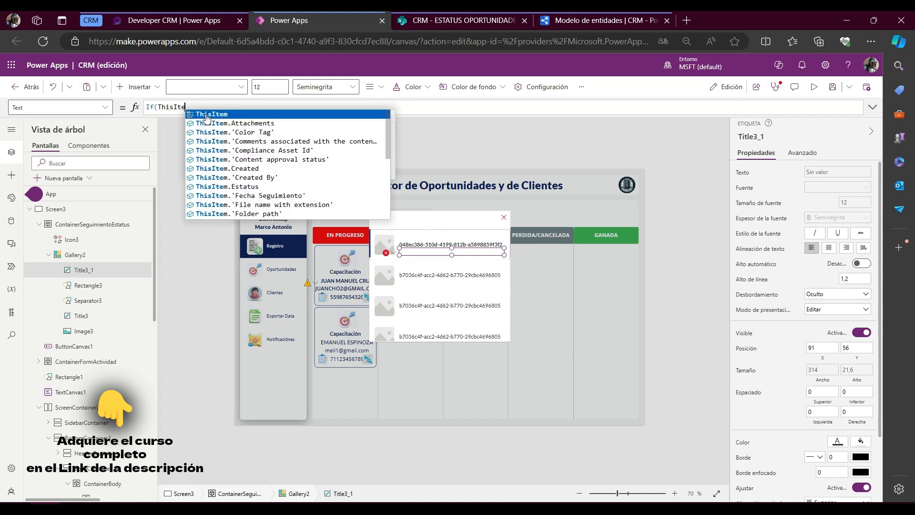
type("m.Estatus")
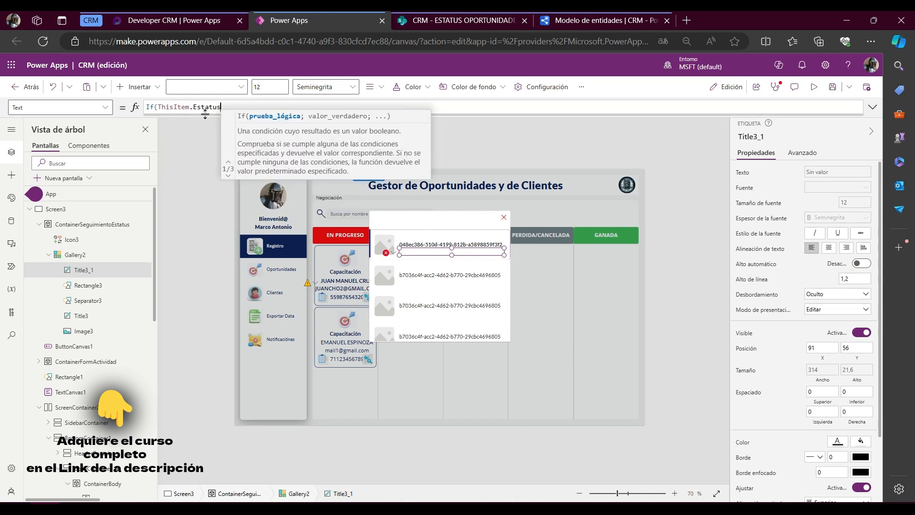
type(" = \"En Pro")
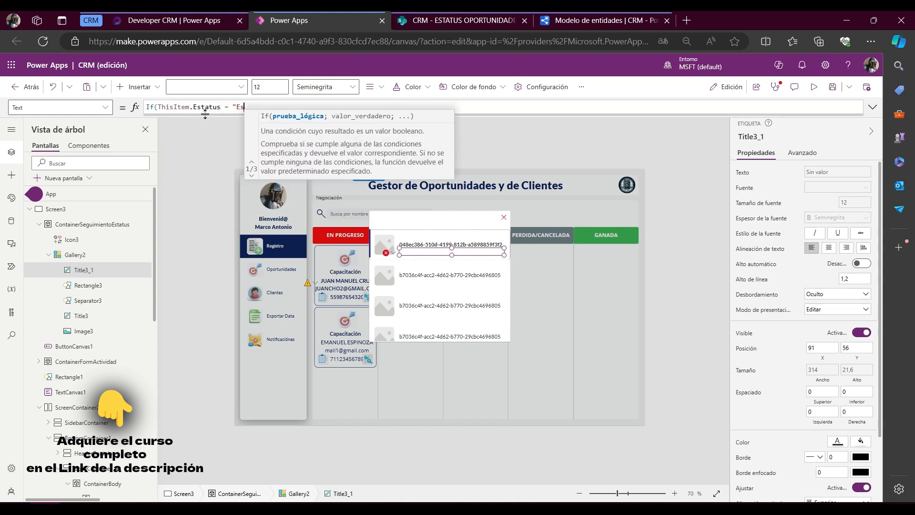
type("g")
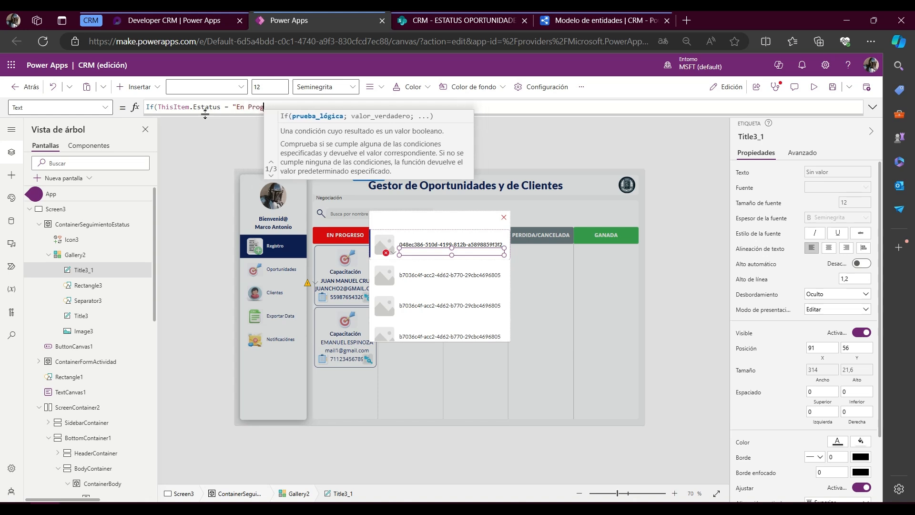
type("reso\"; ThisItem.Created;")
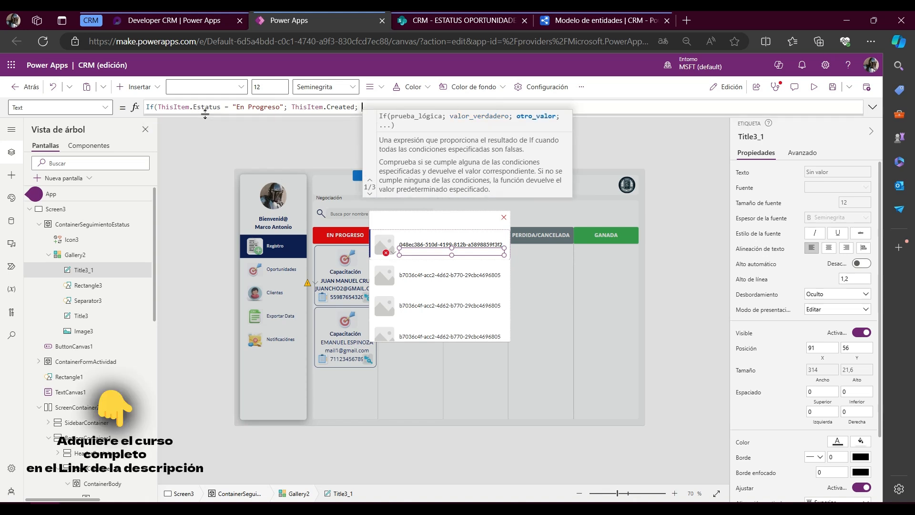
Step: Complete the lower label's If formula with ThisItem.'Fecha Seguimiento' as the otherwise value
type("Th")
key("BackSpace")
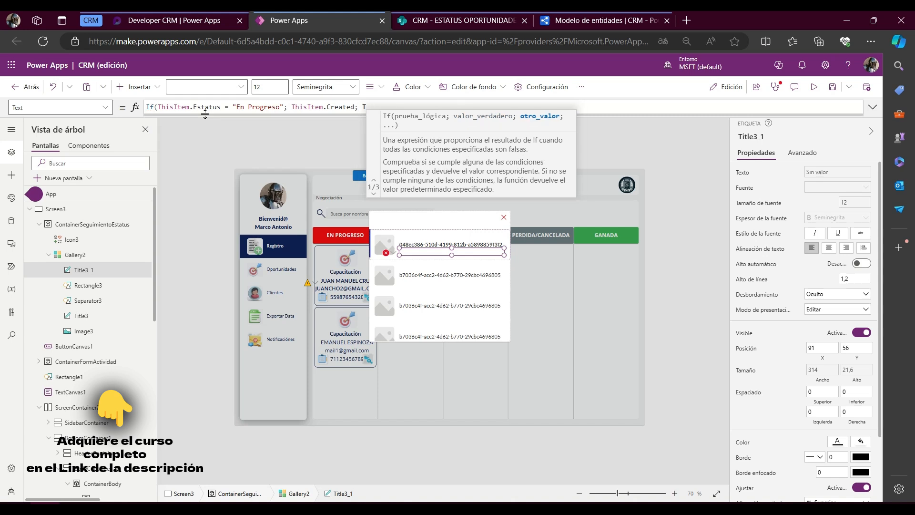
type("hias")
key("BackSpace")
key("BackSpace")
type("s")
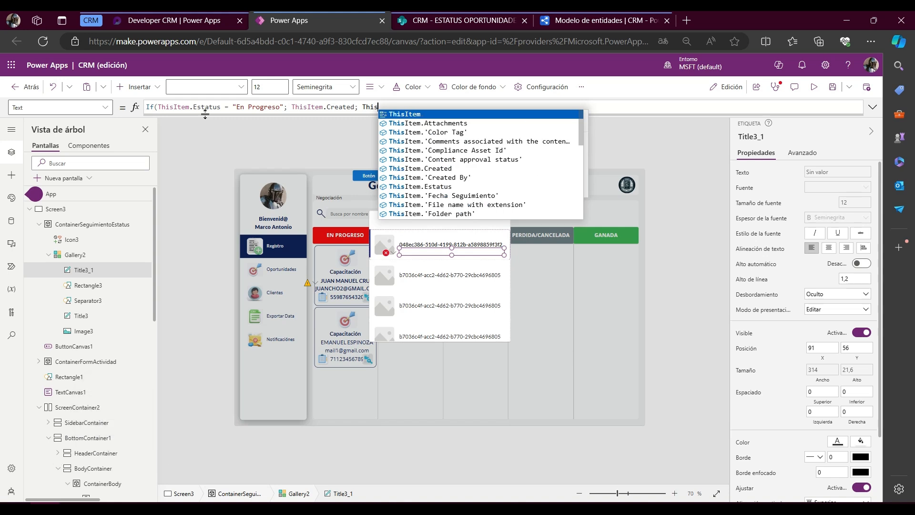
type("Item.")
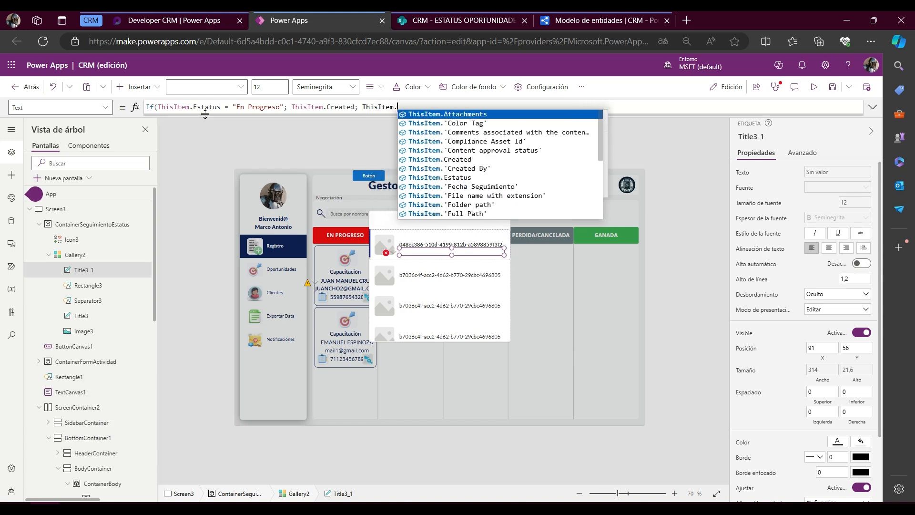
type("'Fecha Seguimiento')")
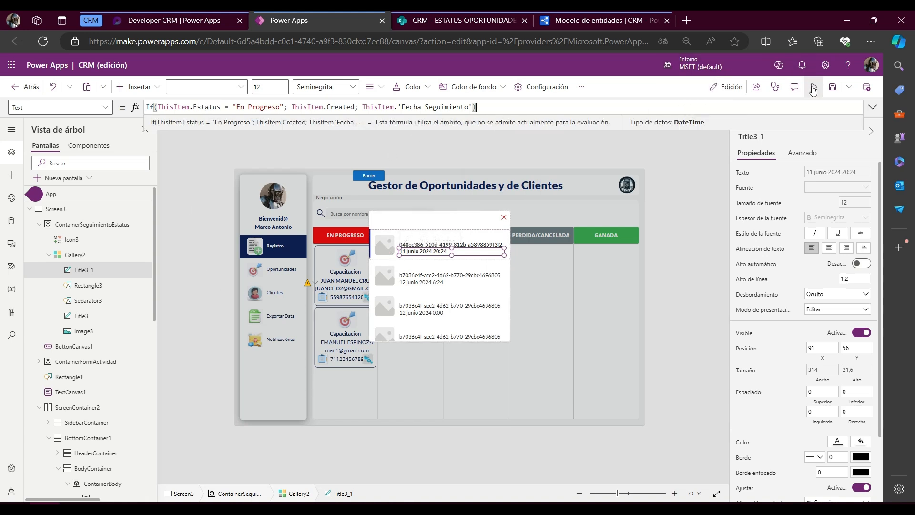
Step: Preview the app and check the identifiers and dates of the records throughout the popup gallery
key("F5")
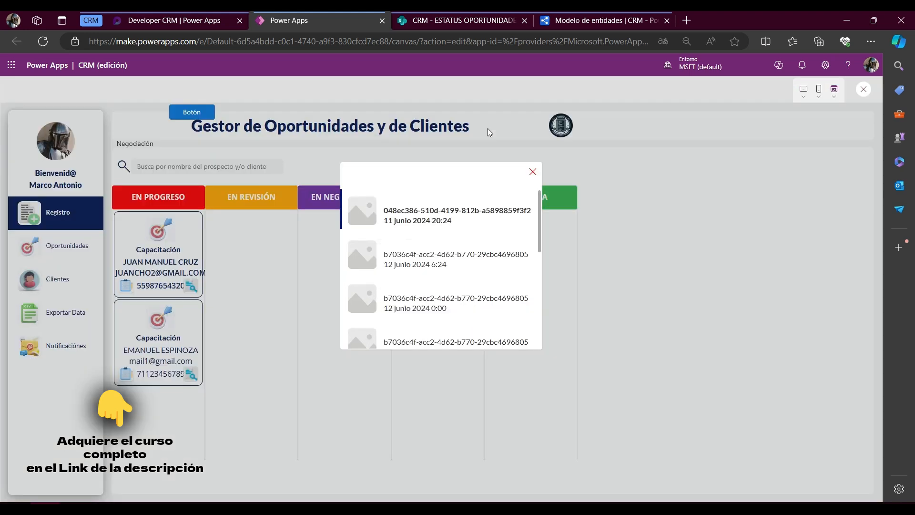
left_click_drag(385, 210, 532, 210)
left_click_drag(402, 254, 529, 254)
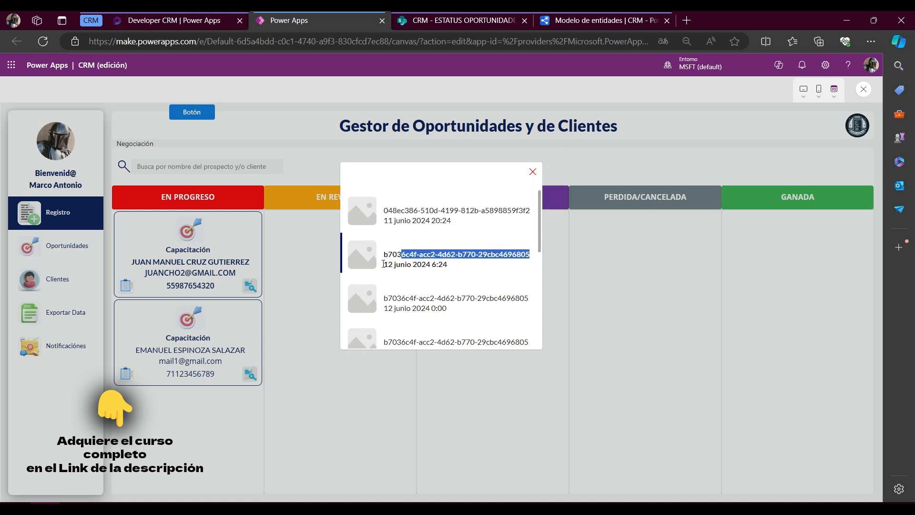
triple_click(441, 220)
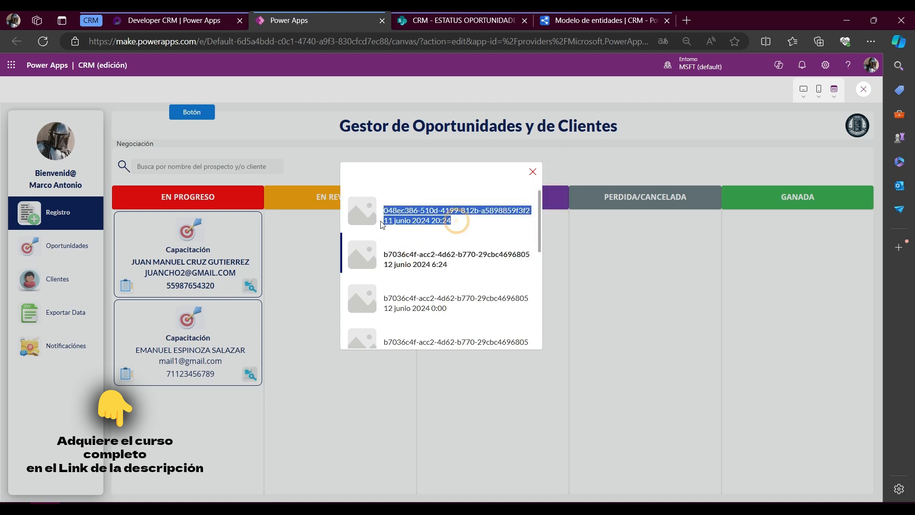
scroll(453, 270, "down", 5)
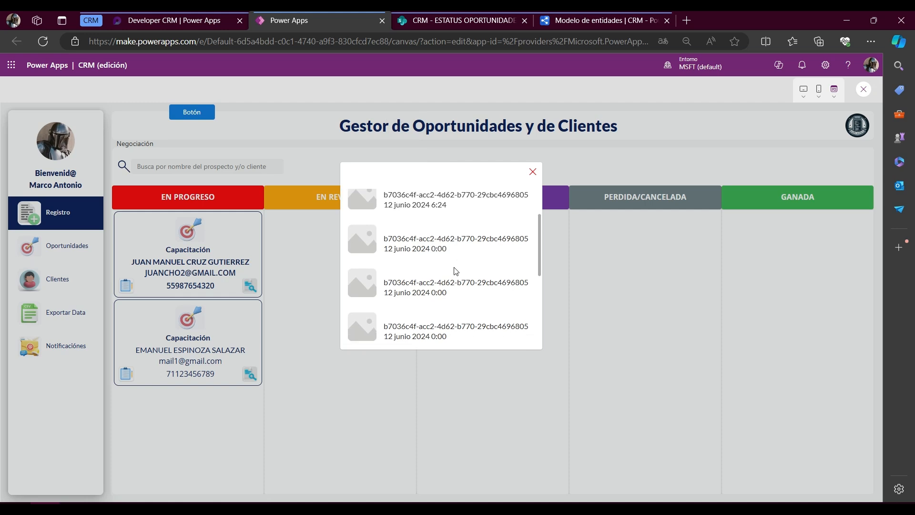
scroll(417, 255, "down", 3)
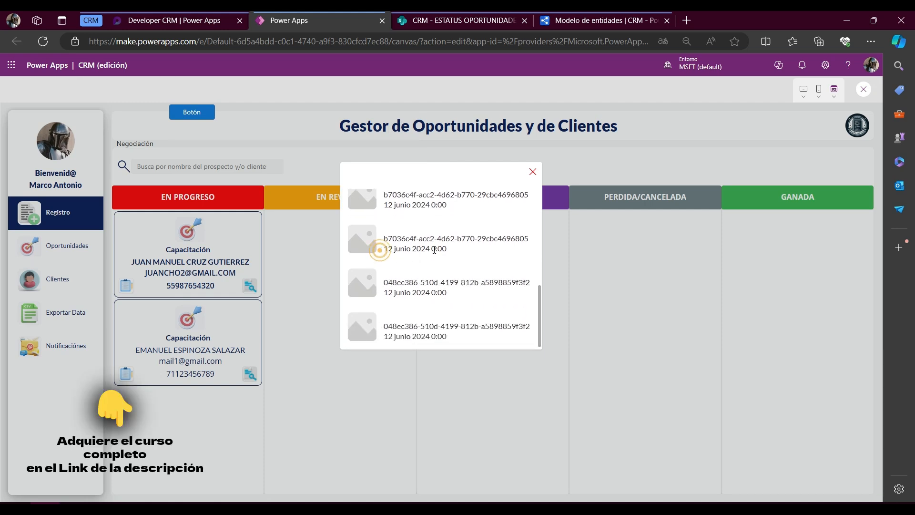
Step: Inspect the identifiers and the date and time values of the lower records in the popup gallery
left_click_drag(450, 247, 393, 247)
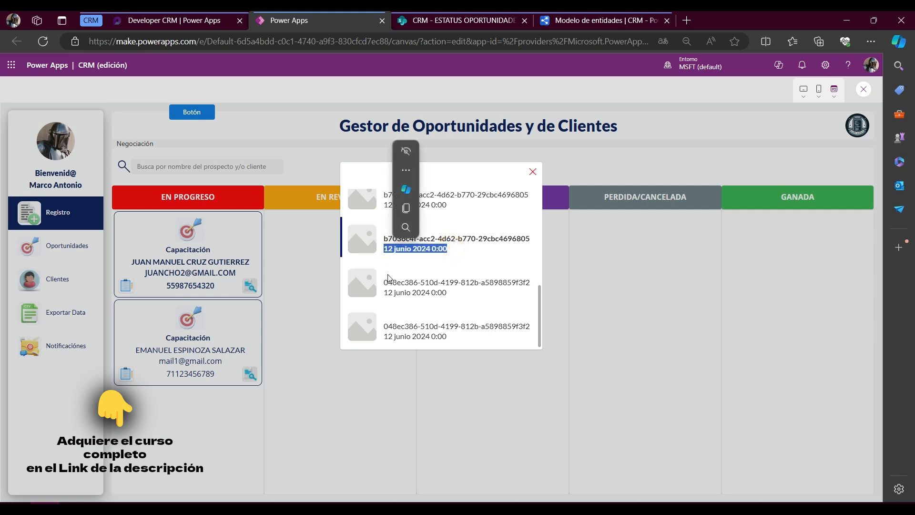
left_click_drag(388, 292, 448, 292)
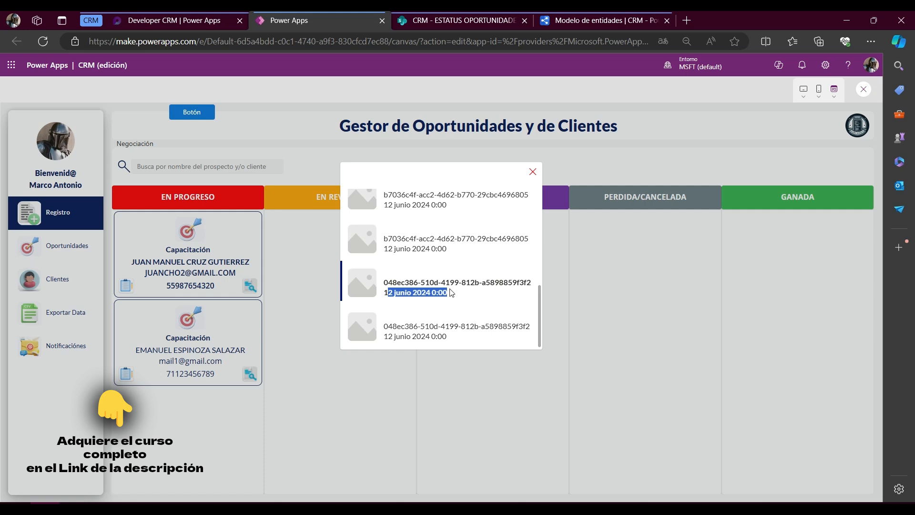
scroll(450, 292, "up", 1)
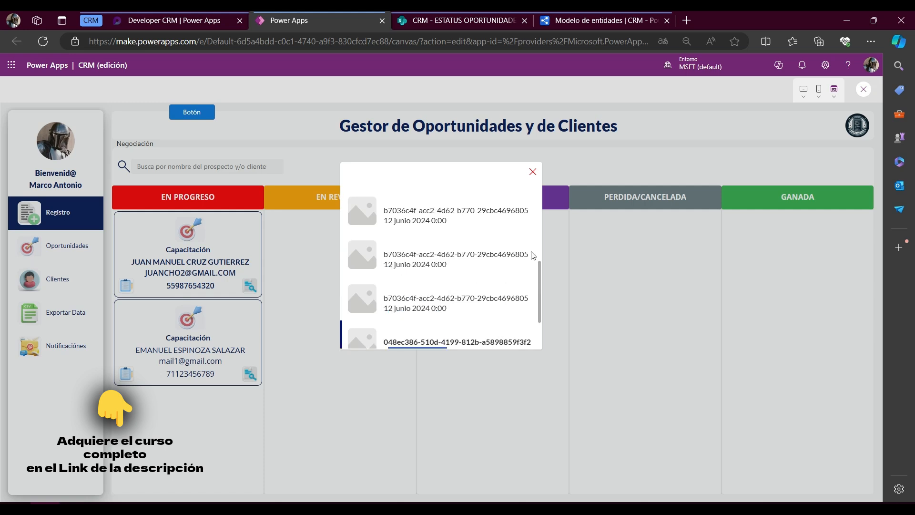
left_click_drag(529, 253, 385, 255)
left_click_drag(448, 266, 403, 266)
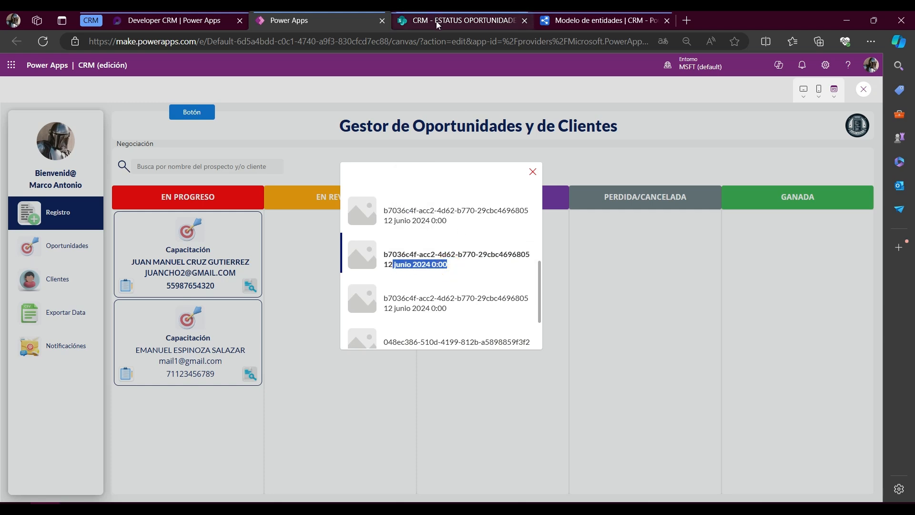
Step: Switch to the SharePoint ESTATUS OPORTUNIDADES list and review the Fecha Seguimiento column's type and time settings, leaving without saving
left_click(429, 20)
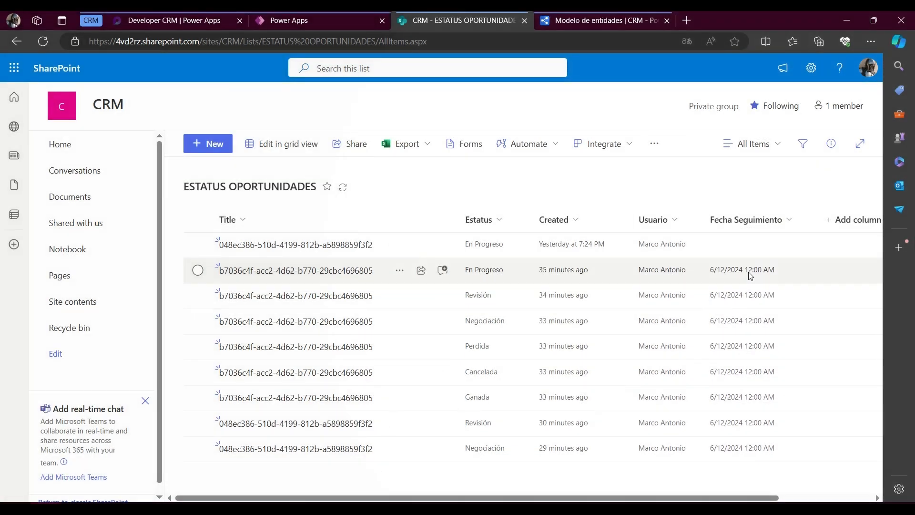
left_click(750, 272)
left_click(789, 220)
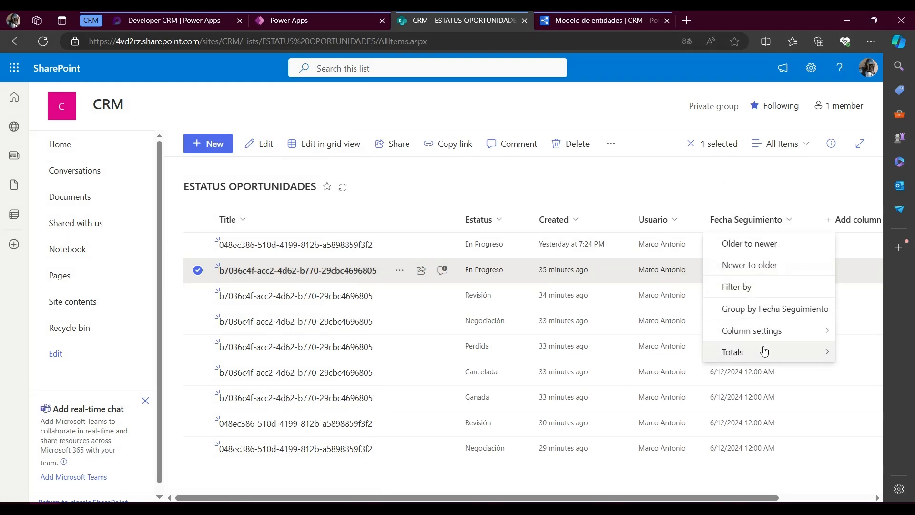
mouse_move(797, 329)
left_click(667, 317)
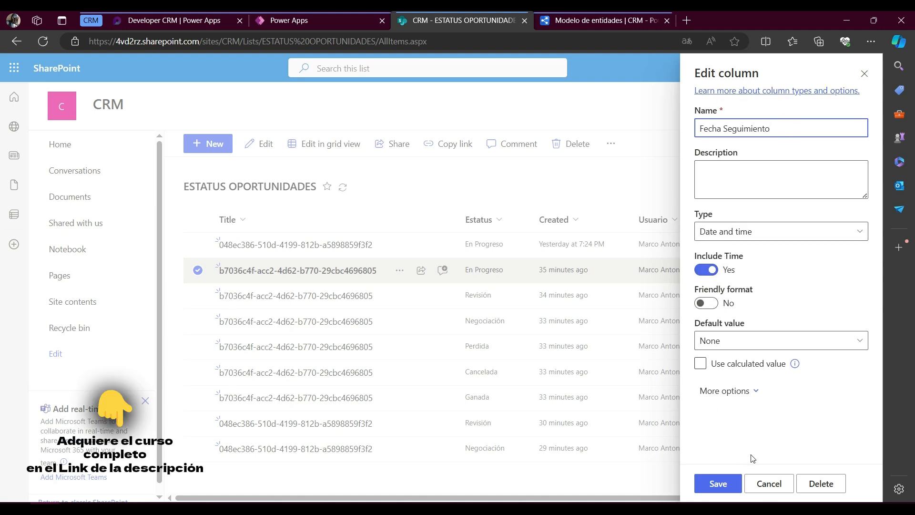
left_click(767, 482)
Step: Return to Power Apps, close the popup, open the first En Progreso opportunity in edit mode and exit the preview
left_click(300, 27)
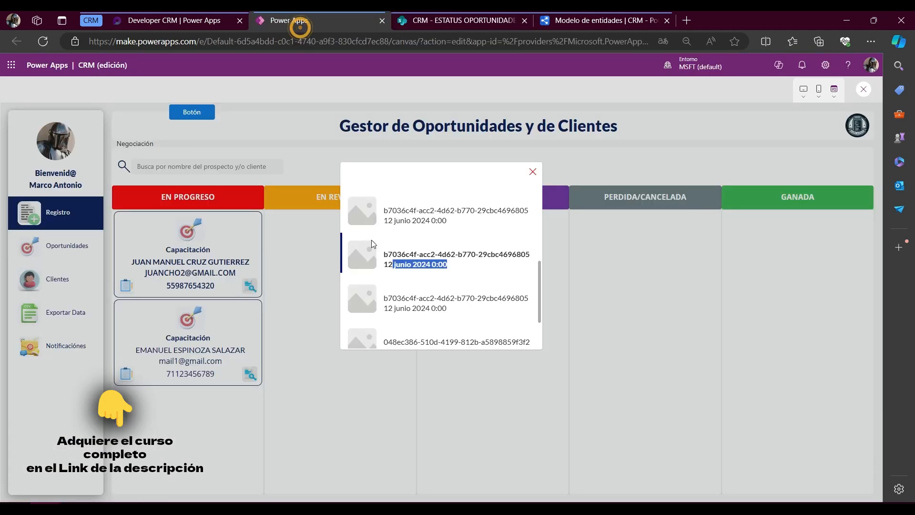
left_click(530, 171)
left_click(233, 236)
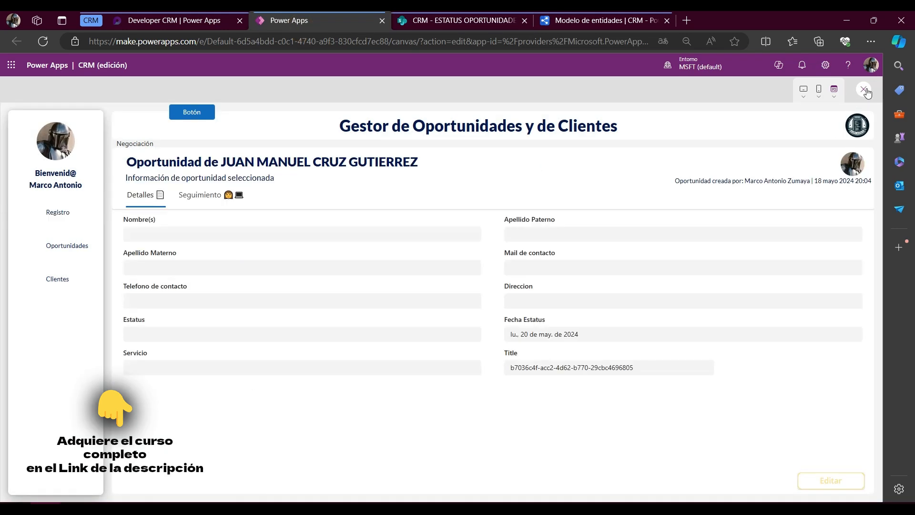
left_click(831, 480)
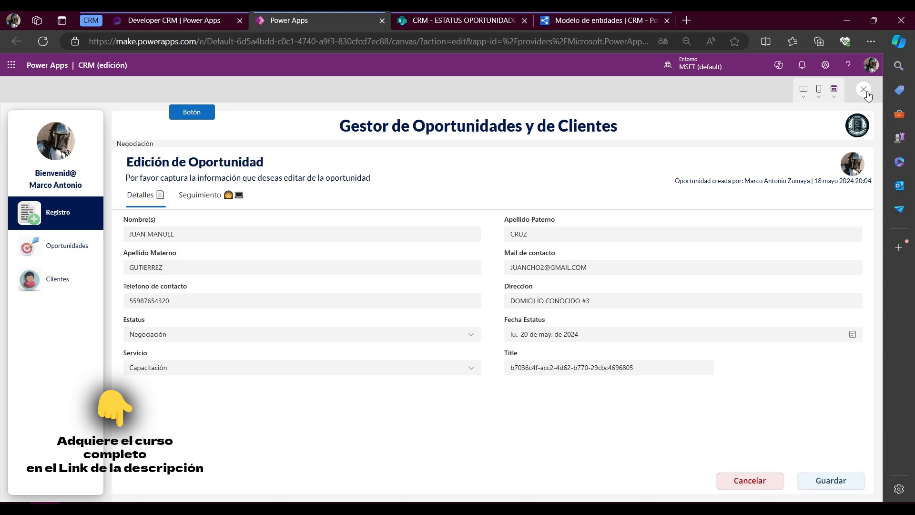
key("Escape")
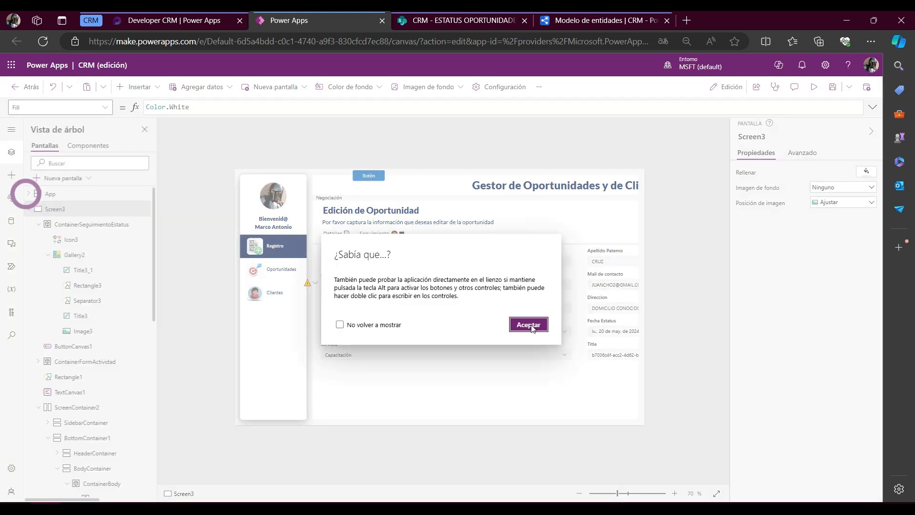
Step: Examine the Now() value patched to 'Fecha Seguimiento' in the Guardar button's OnSelect formula and compare it with the SharePoint list's dates
left_click(529, 324)
left_click(617, 411)
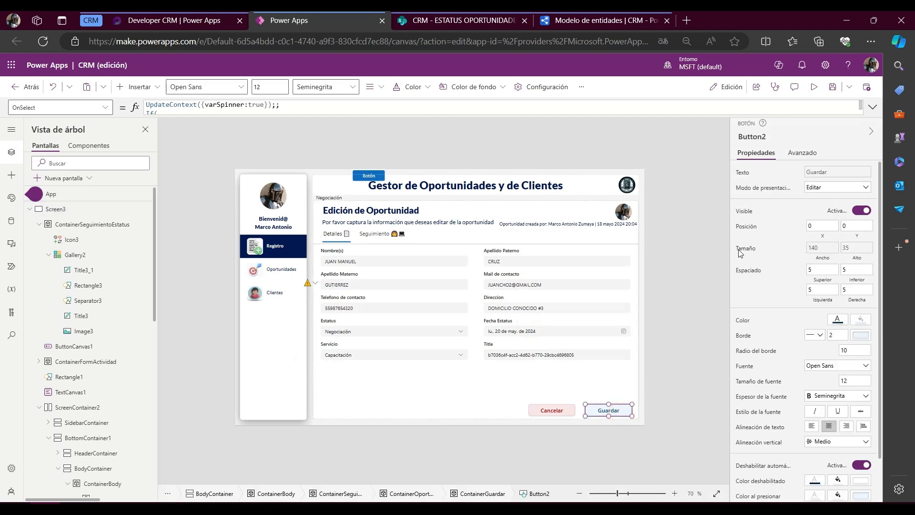
left_click(873, 107)
scroll(369, 283, "down", 5)
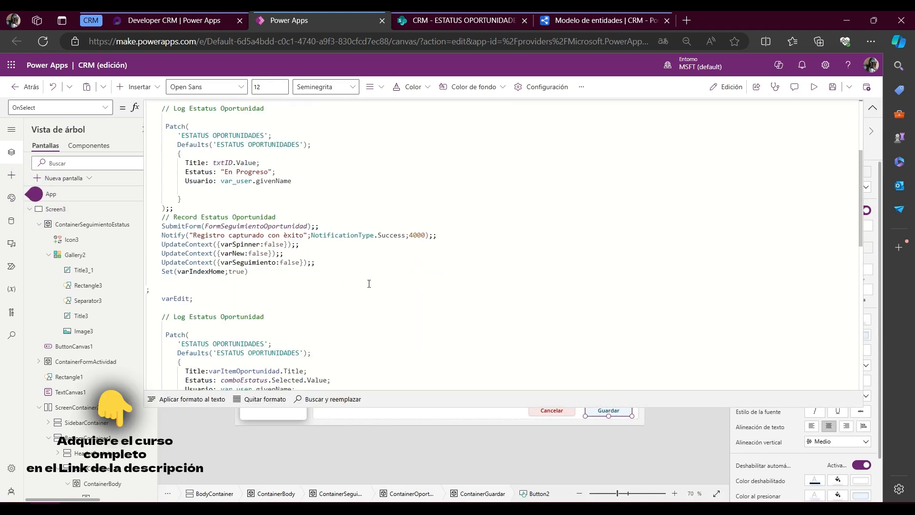
left_click_drag(269, 338, 286, 338)
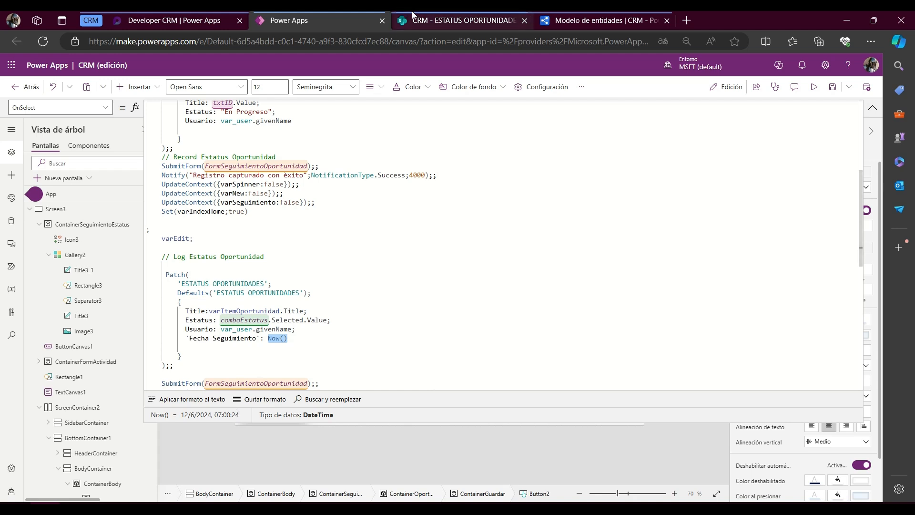
left_click(409, 15)
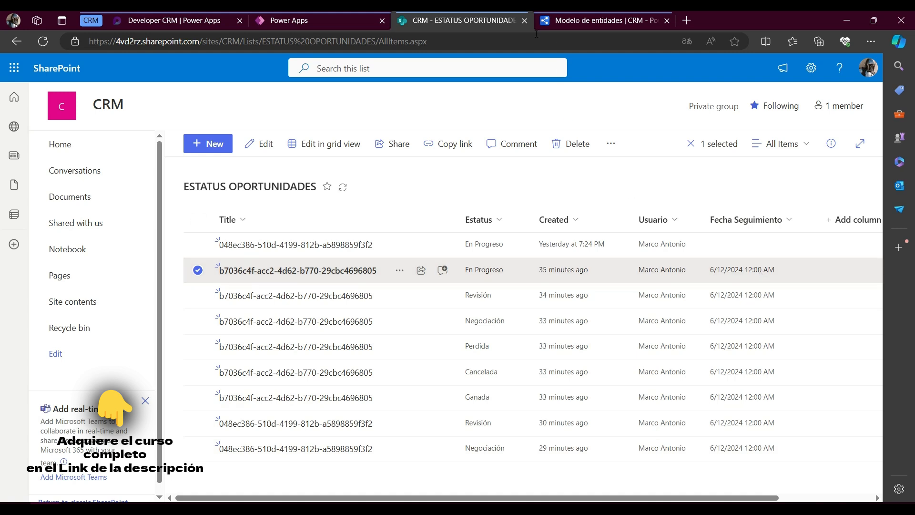
left_click(342, 22)
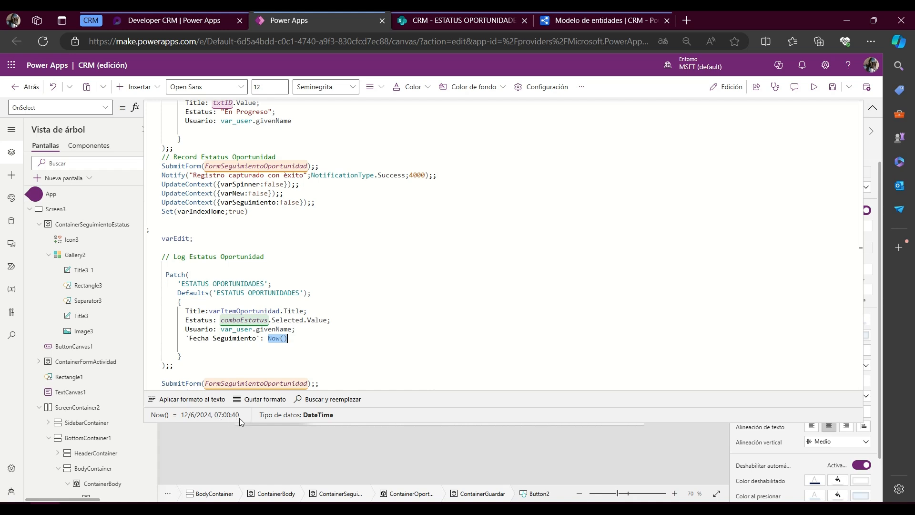
left_click(274, 346)
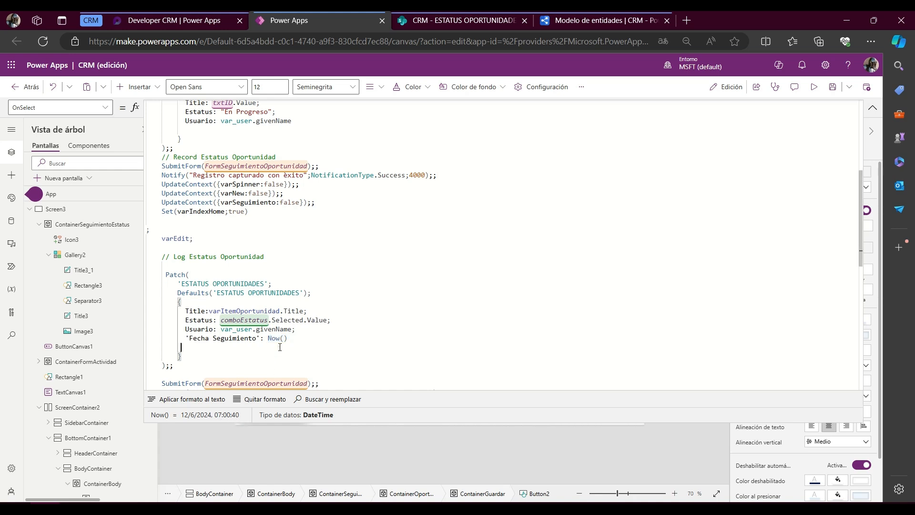
left_click(248, 329)
left_click_drag(265, 338, 287, 338)
Step: Switch to the SharePoint list and review the additional options of the Fecha Seguimiento column, leaving without saving
left_click(450, 22)
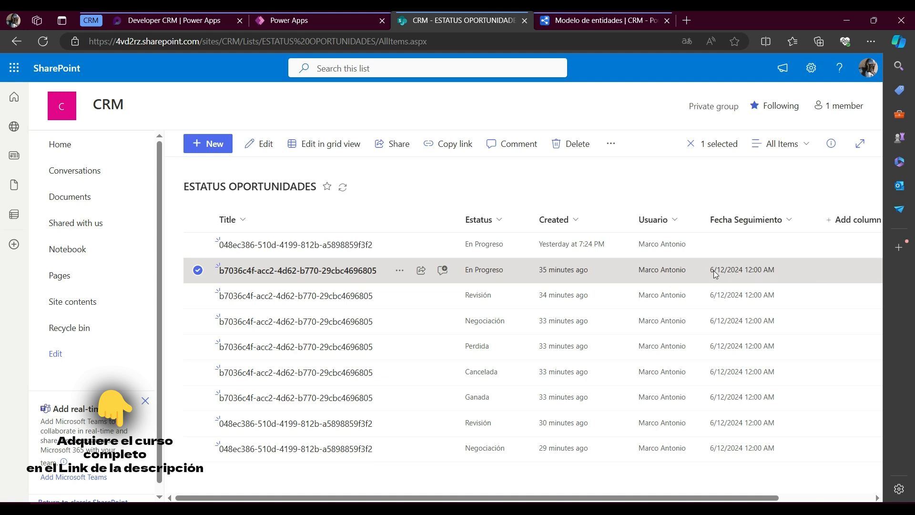
left_click(770, 221)
mouse_move(750, 330)
left_click(618, 313)
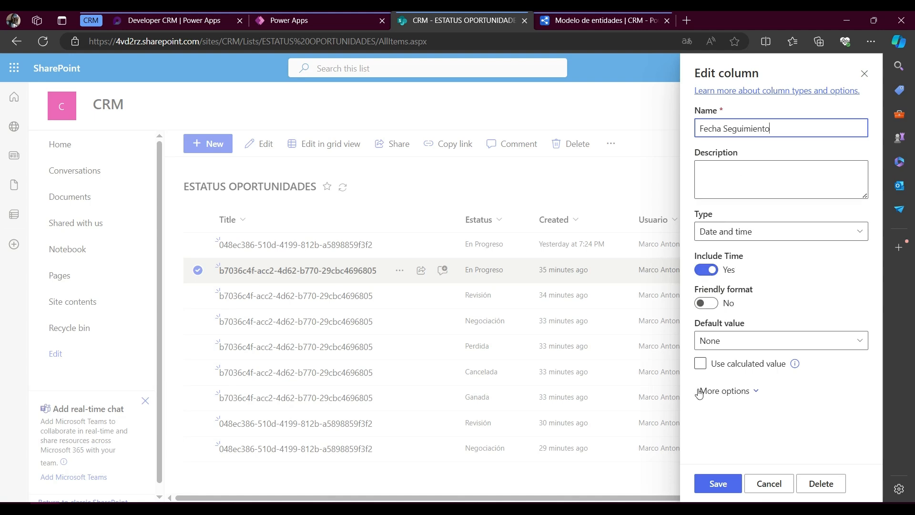
left_click(728, 391)
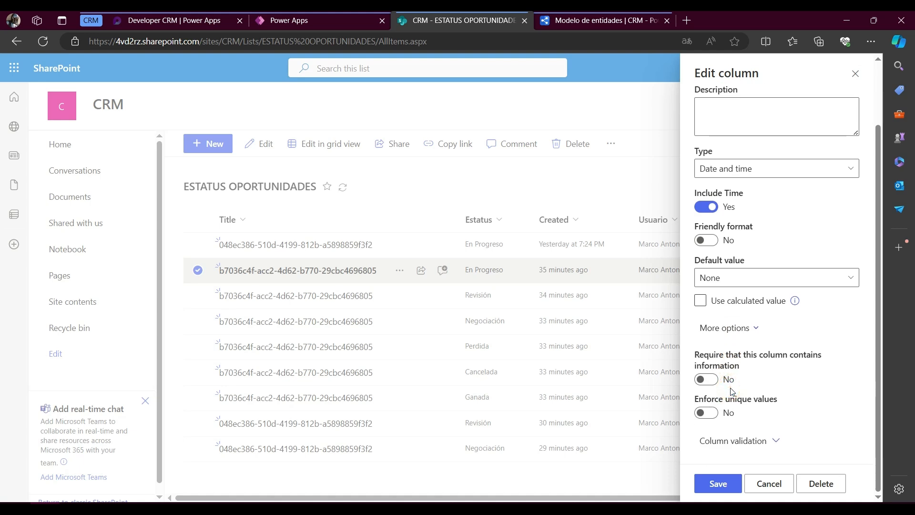
left_click(768, 483)
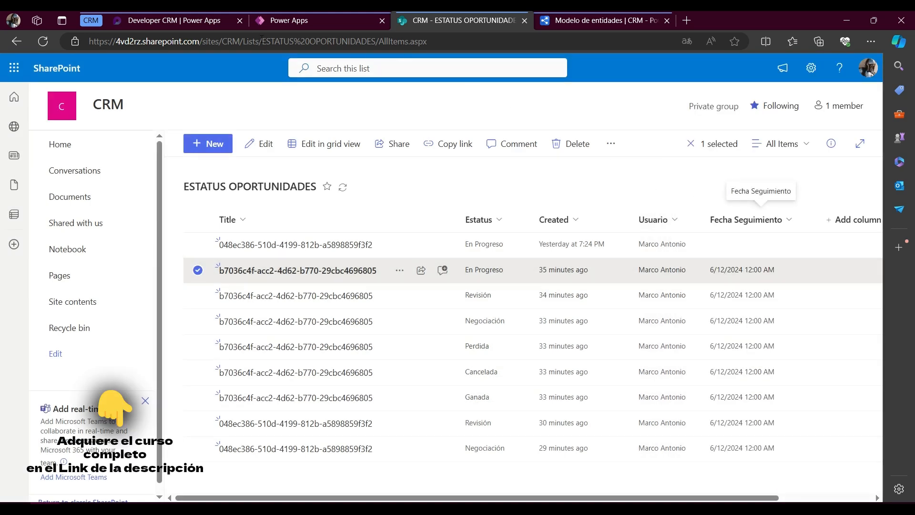
Step: Return to Power Apps, preview the app and open the status-tracking popup from the first En Progreso card
left_click(276, 18)
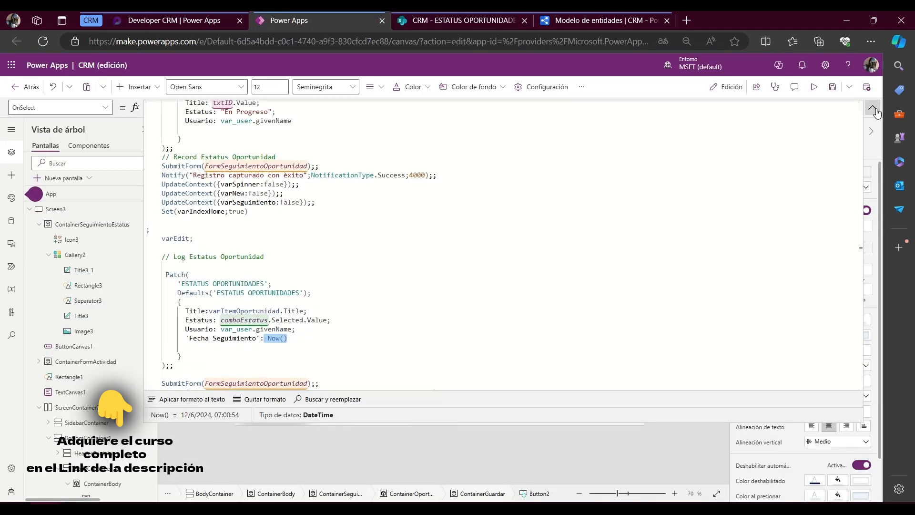
left_click(873, 108)
left_click(814, 86)
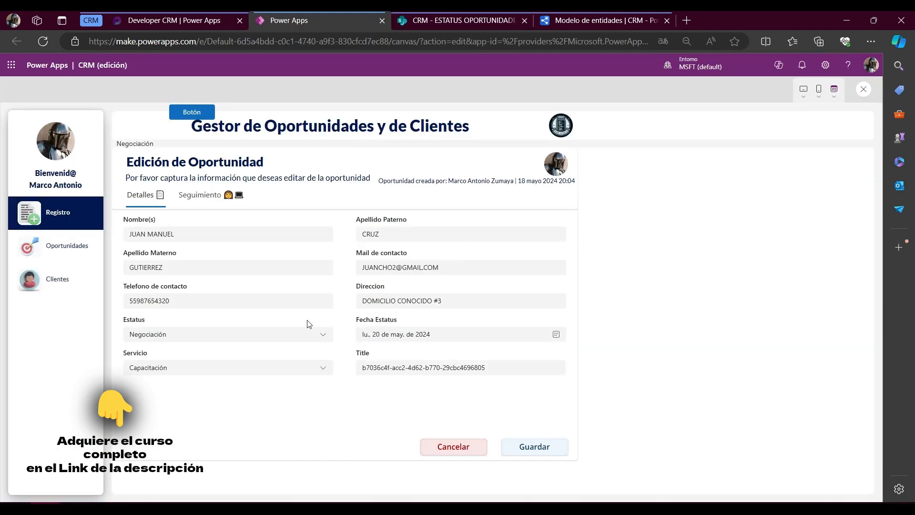
left_click(44, 234)
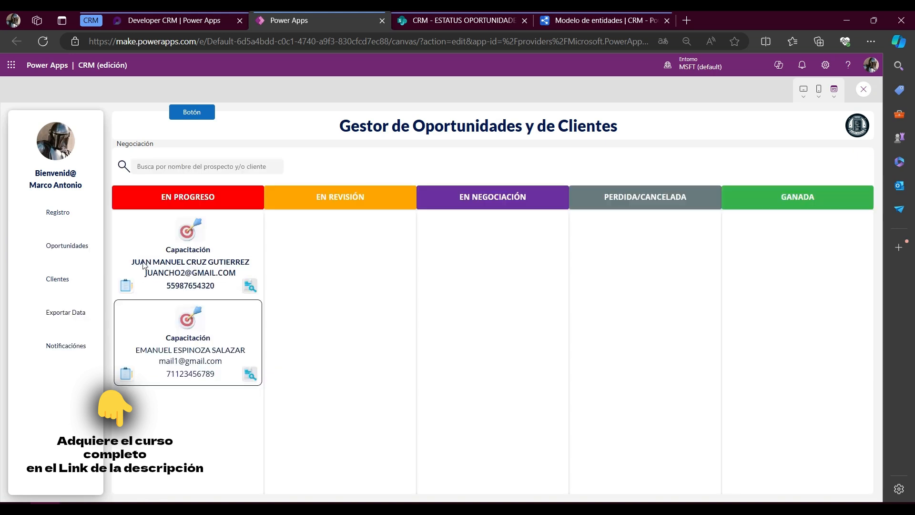
left_click(250, 286)
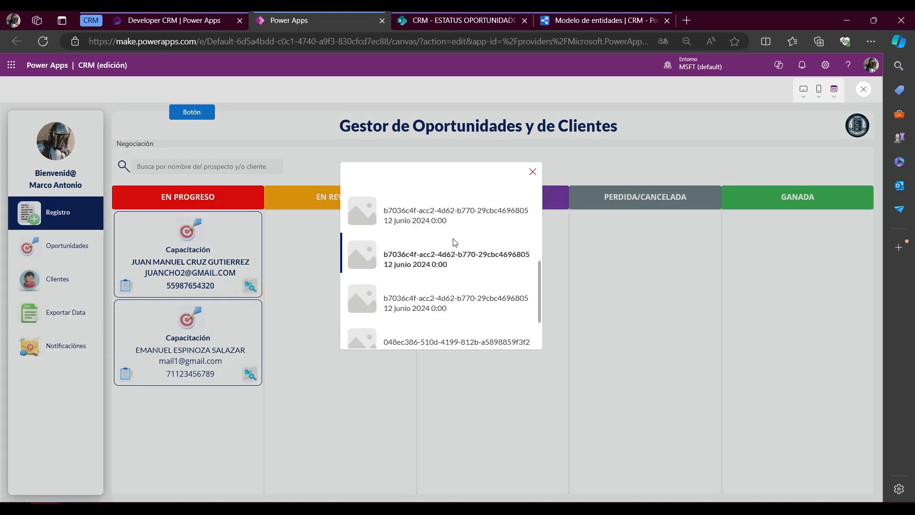
Step: Compare the dates and times in the popup gallery with the Created and Fecha Seguimiento columns of the SharePoint list
scroll(426, 251, "up", 4)
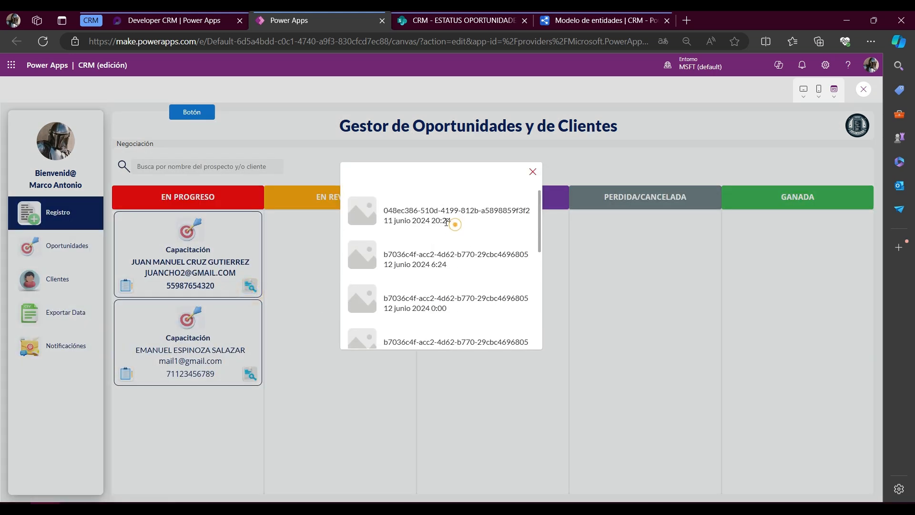
left_click_drag(430, 221, 454, 223)
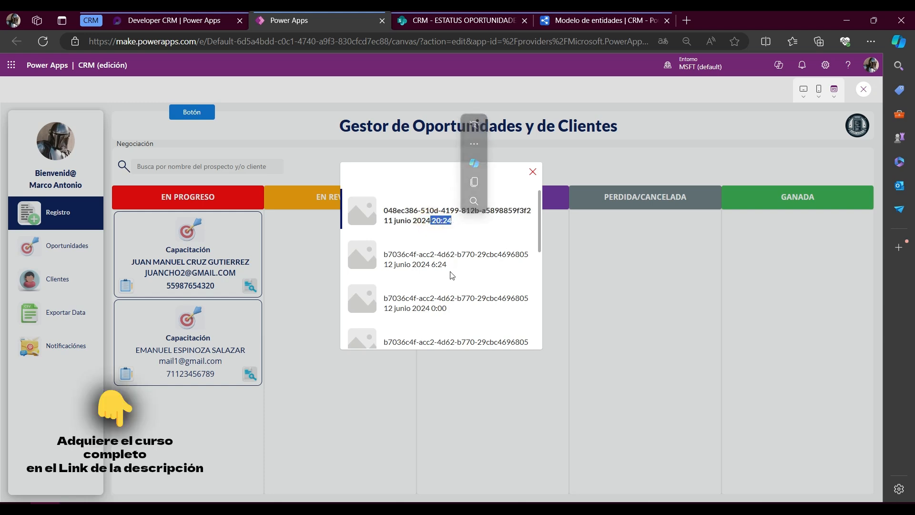
left_click_drag(390, 229, 459, 221)
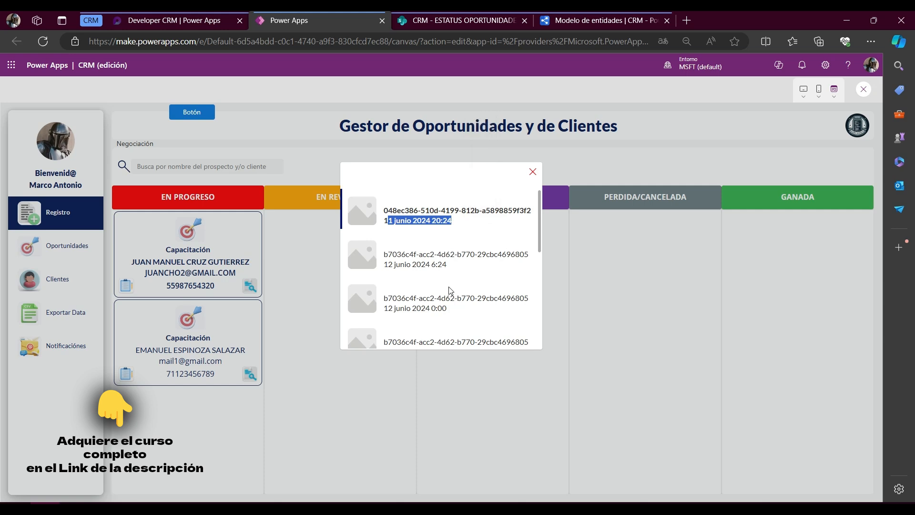
scroll(453, 293, "down", 3)
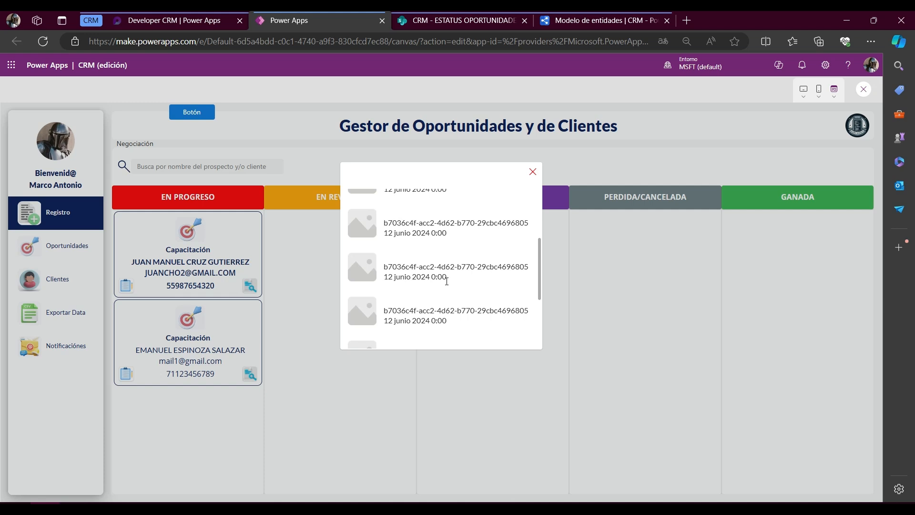
left_click(481, 20)
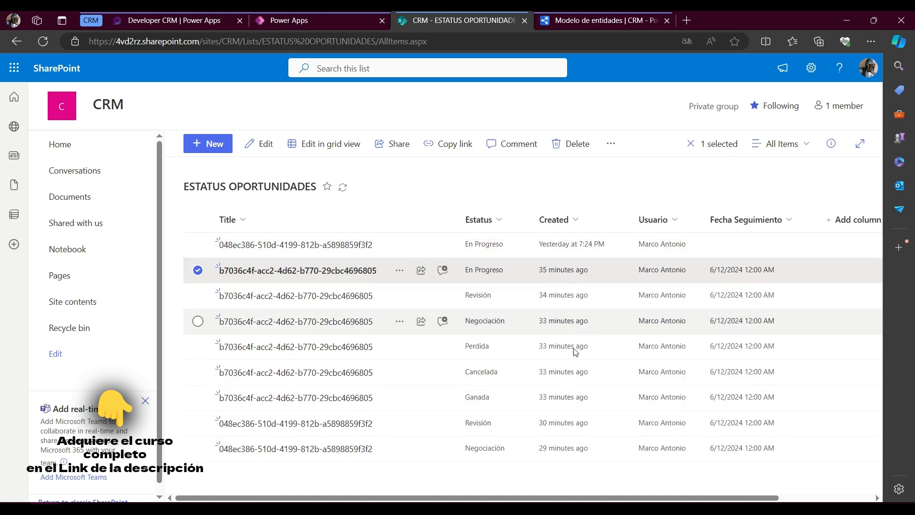
left_click(335, 28)
scroll(376, 299, "up", 3)
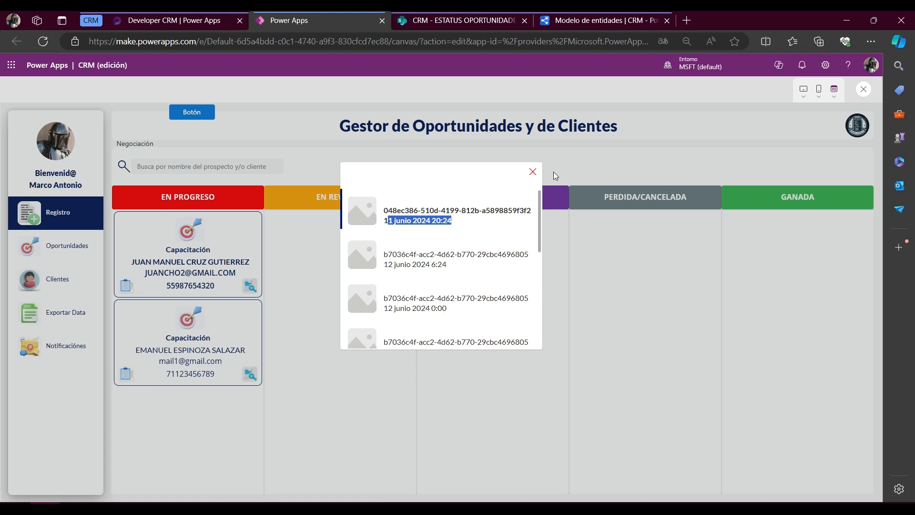
left_click(445, 23)
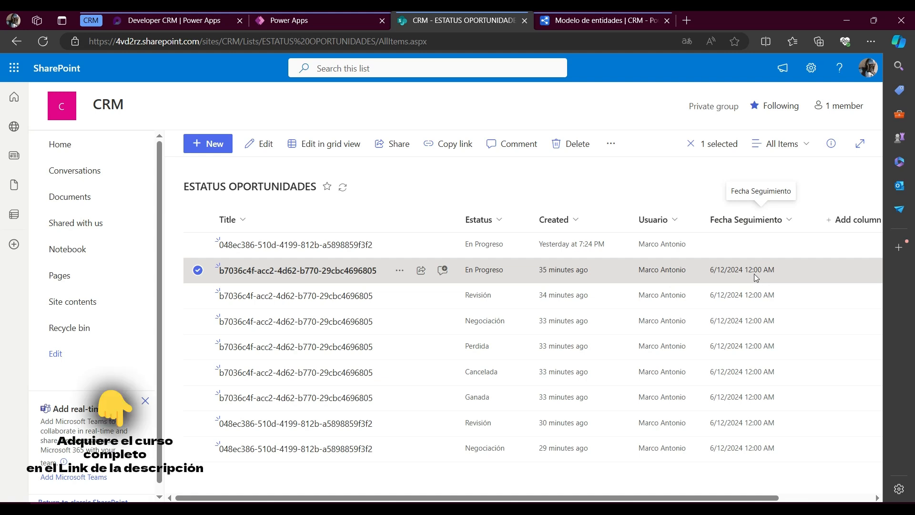
left_click(289, 21)
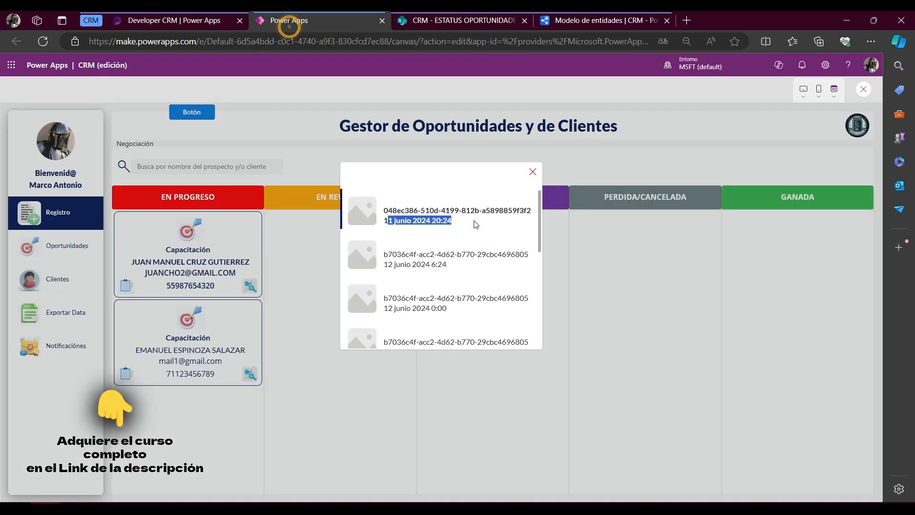
Step: Close the status popup, open the first En Progreso opportunity for editing and exit the preview
left_click(532, 172)
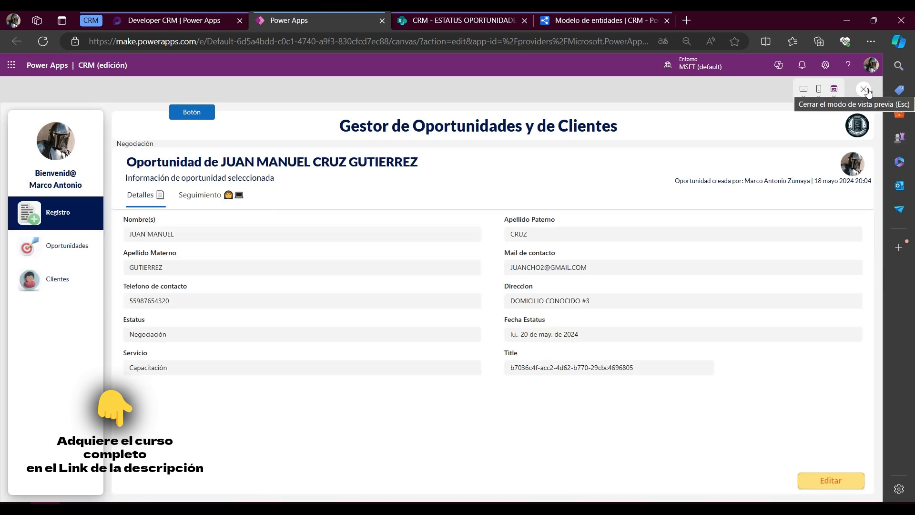
left_click(820, 481)
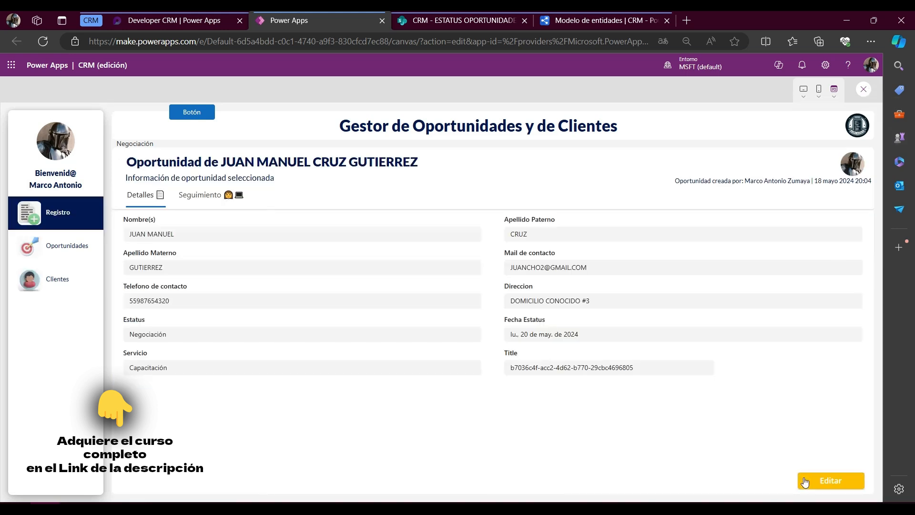
left_click(864, 90)
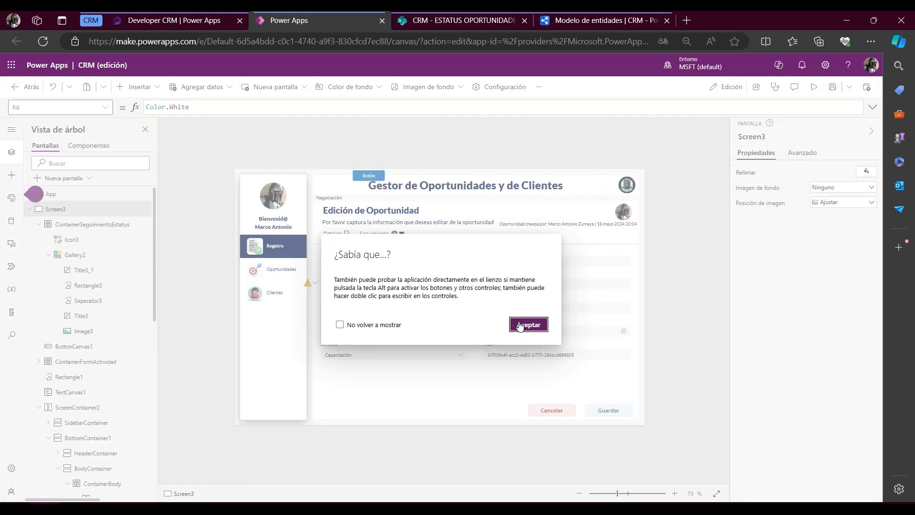
left_click(521, 322)
Step: Examine the current result of Now() for 'Fecha Seguimiento' in the Guardar button's OnSelect formula
left_click(607, 410)
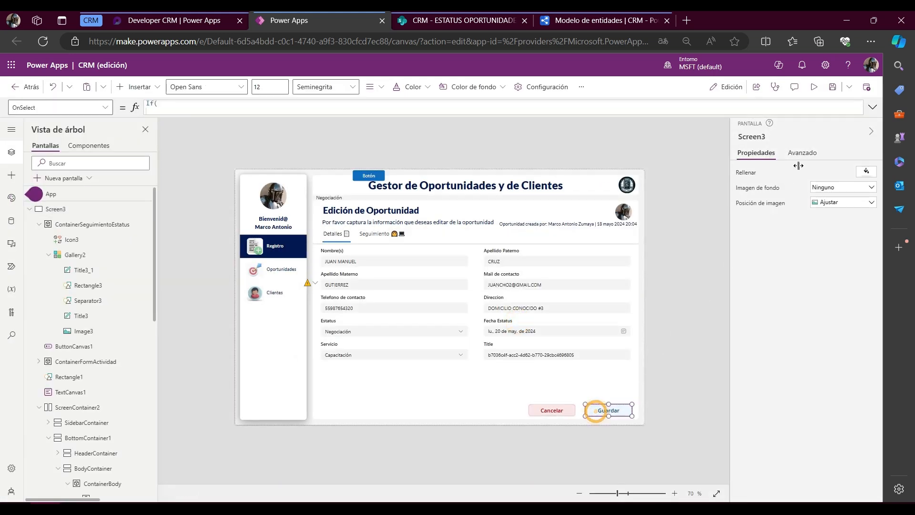
left_click(872, 109)
scroll(268, 328, "down", 10)
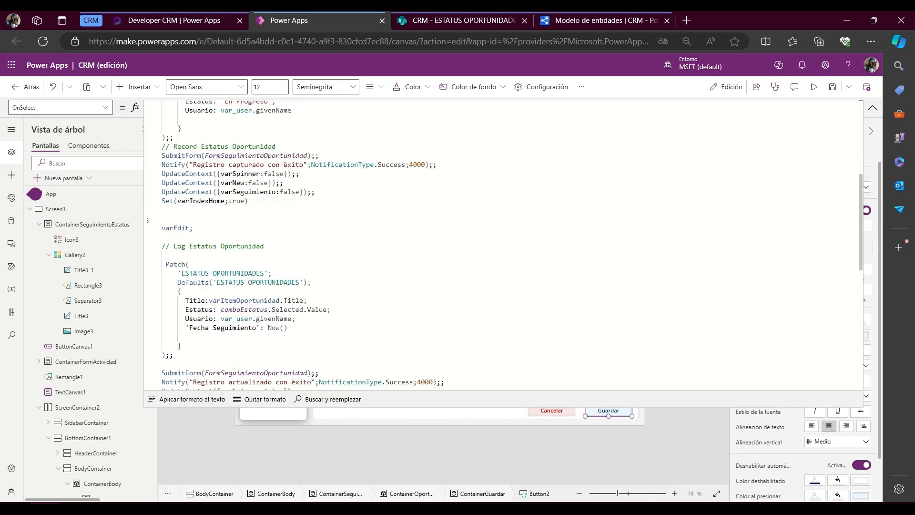
left_click_drag(268, 327, 288, 328)
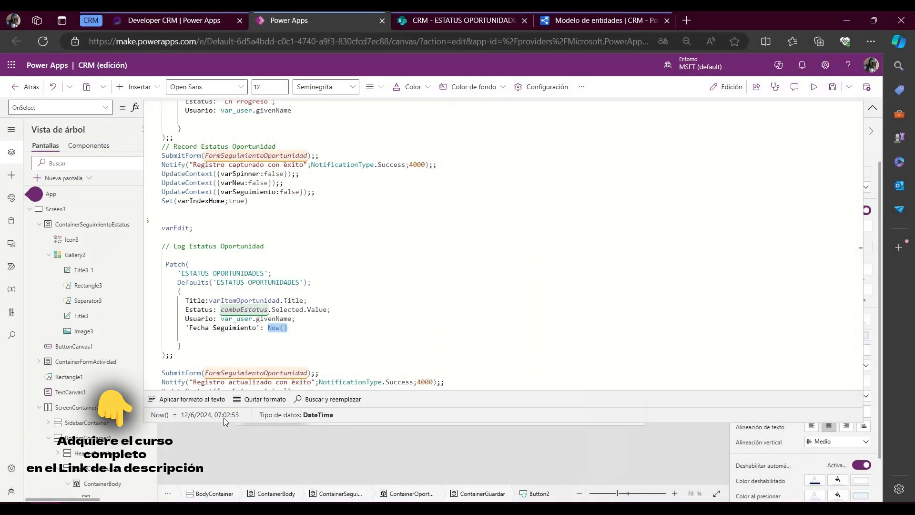
left_click(339, 345)
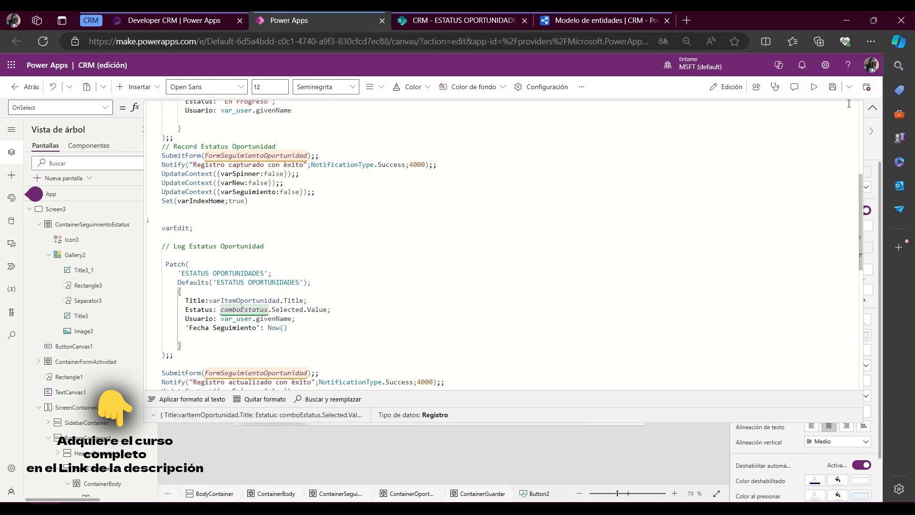
left_click(872, 107)
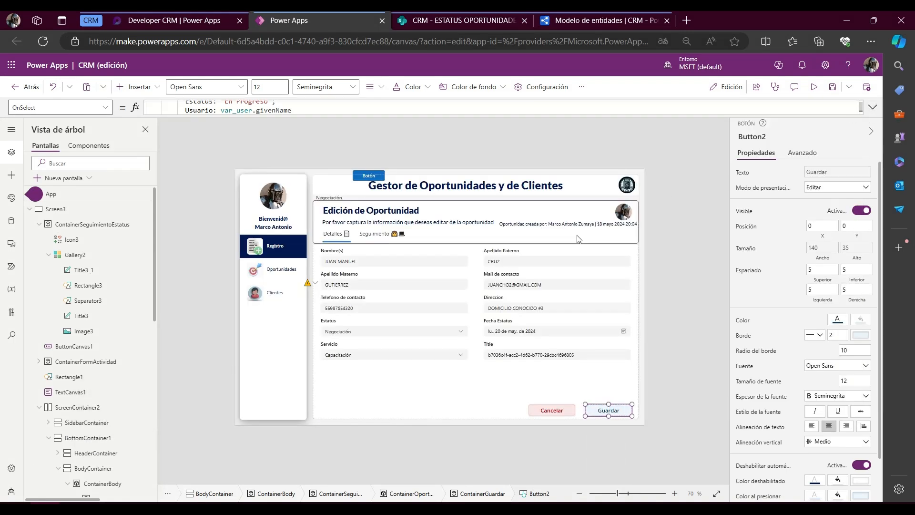
Step: Switch to the SharePoint list, clear the row selection and review the Fecha Seguimiento values
left_click(458, 20)
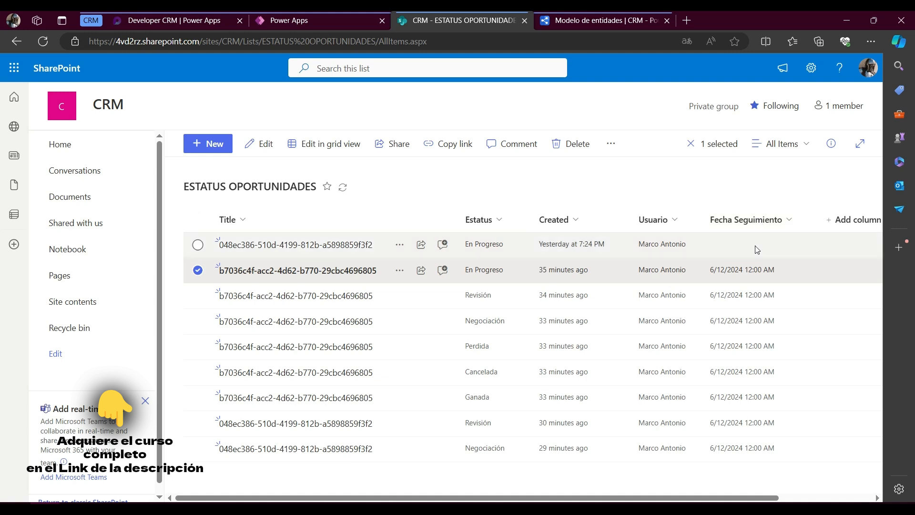
left_click(690, 143)
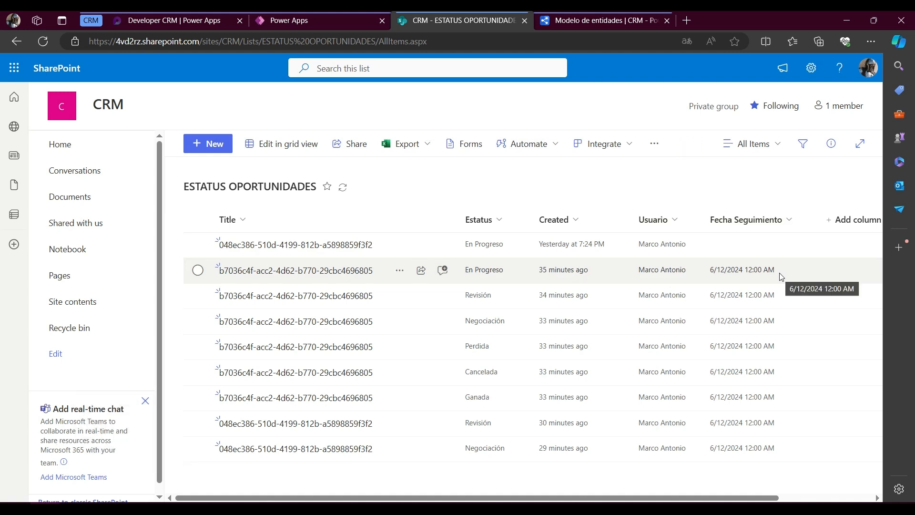
Step: Return to Power Apps and remove 'Fecha Seguimiento': Now() and its preceding separator from the varEdit Patch in Guardar's OnSelect formula
left_click(332, 19)
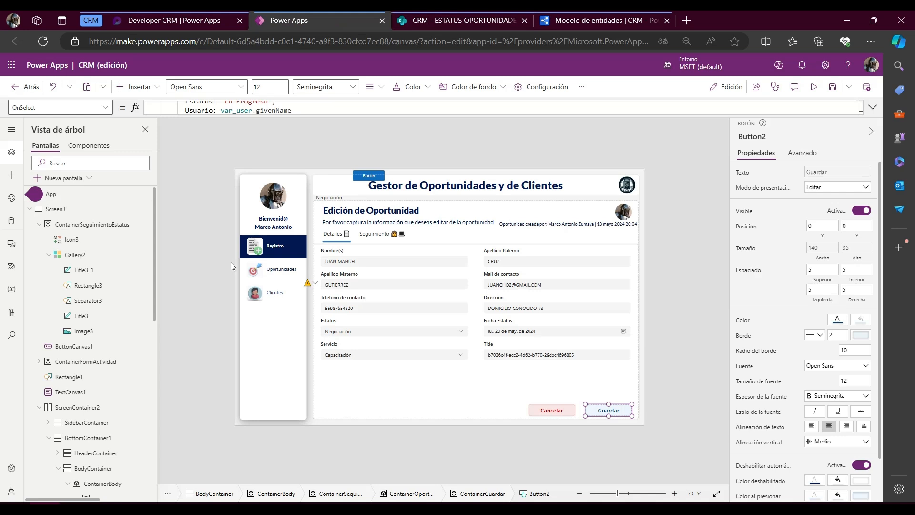
left_click(872, 106)
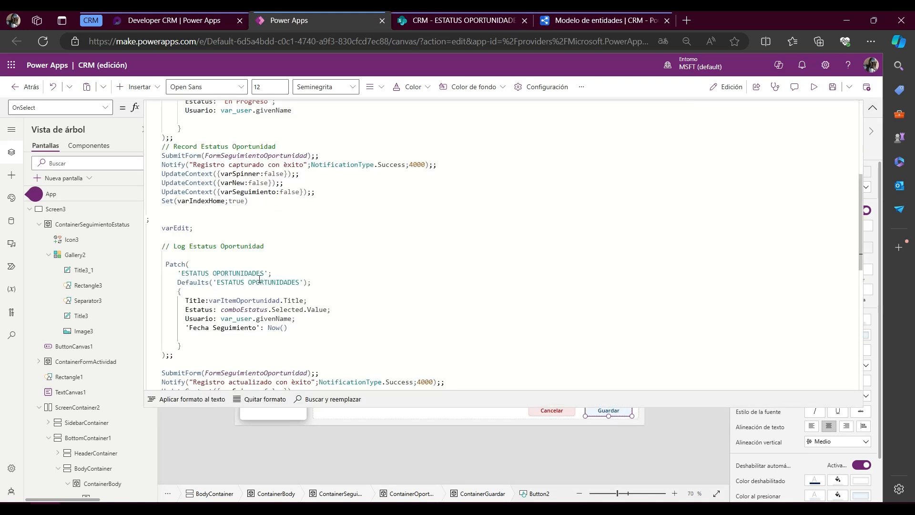
scroll(277, 303, "down", 3)
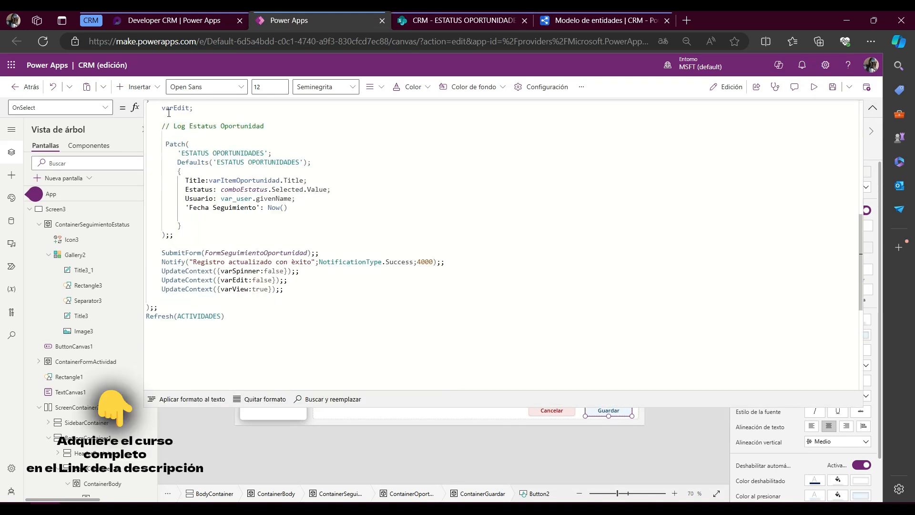
left_click_drag(160, 106, 193, 107)
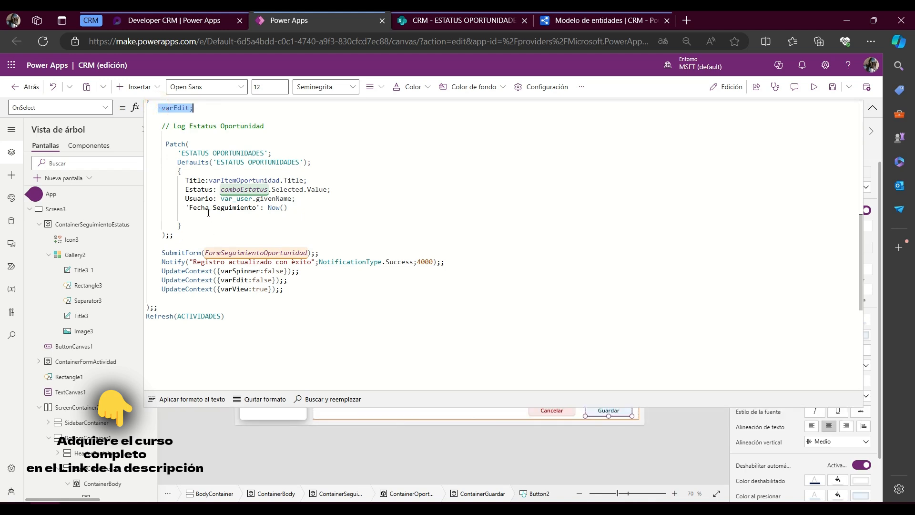
left_click_drag(268, 207, 288, 208)
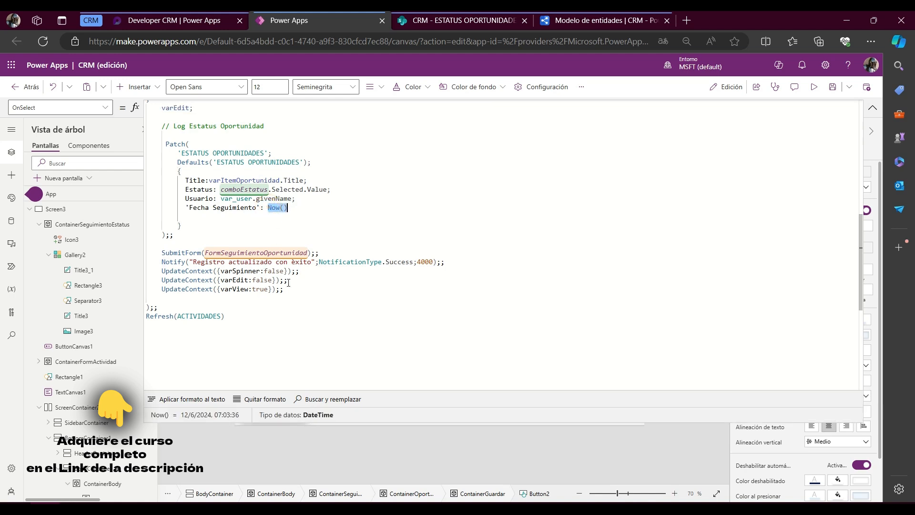
left_click_drag(184, 208, 305, 206)
key("BackSpace")
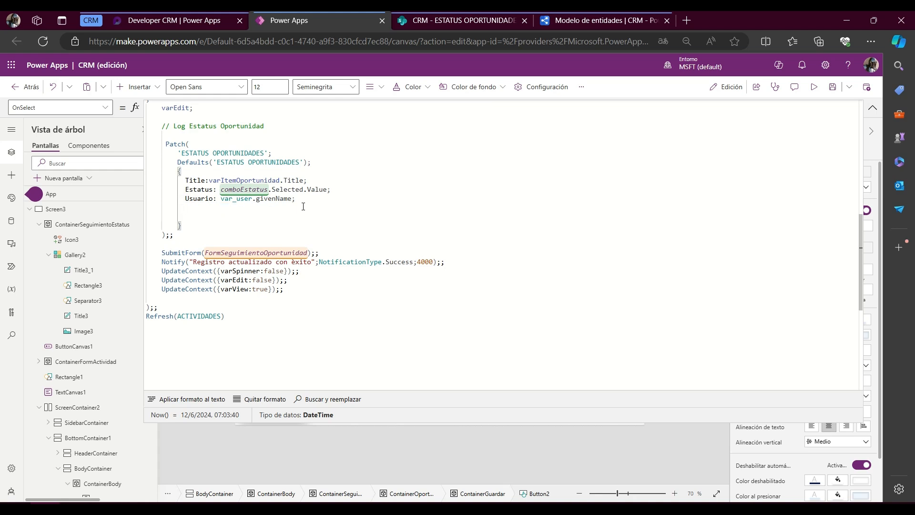
key("BackSpace")
key("BackSpace")
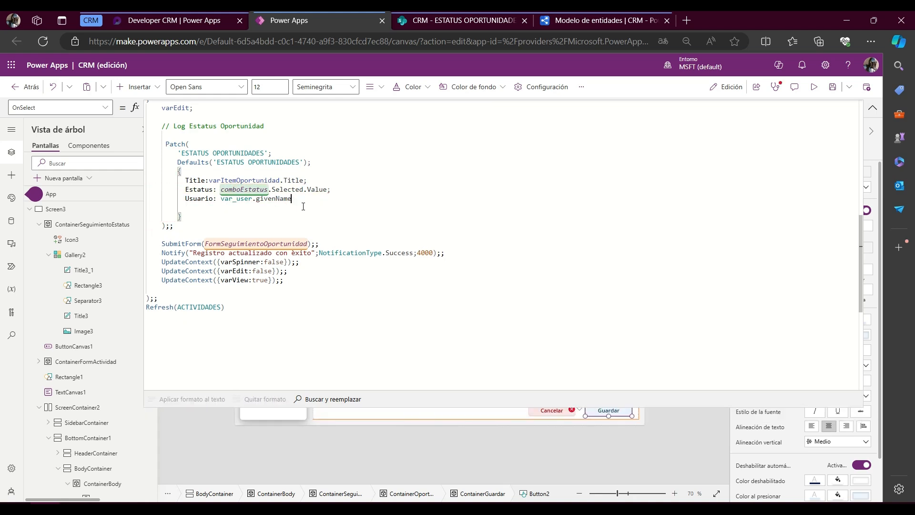
left_click(306, 208)
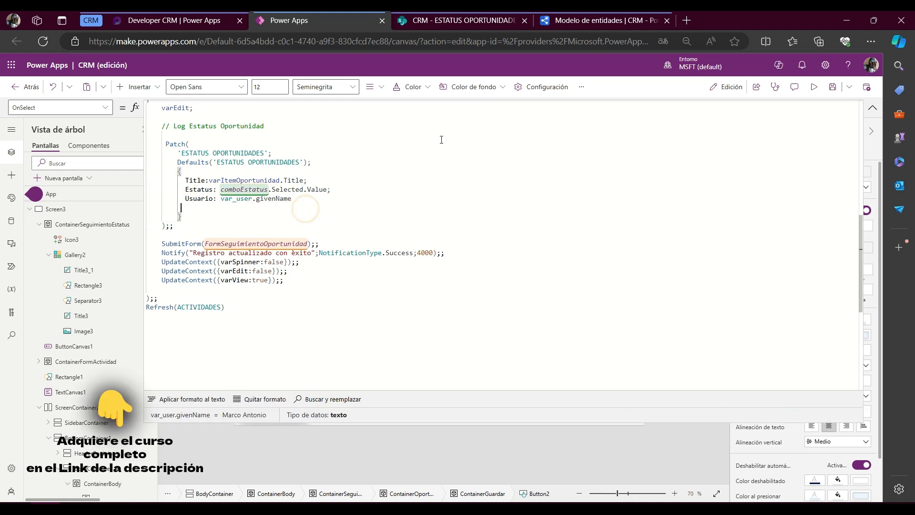
Step: Switch to the SharePoint list and delete the Fecha Seguimiento column from ESTATUS OPORTUNIDADES
left_click(450, 21)
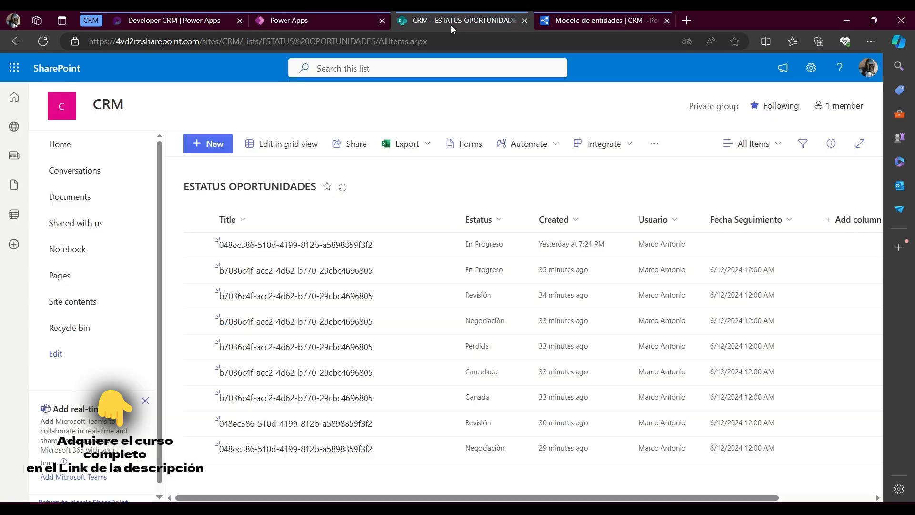
left_click(784, 220)
mouse_move(772, 329)
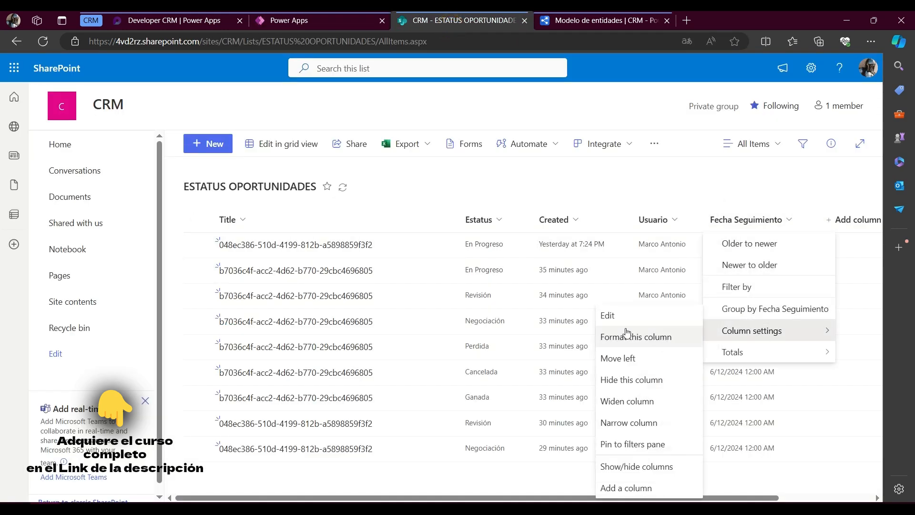
left_click(615, 318)
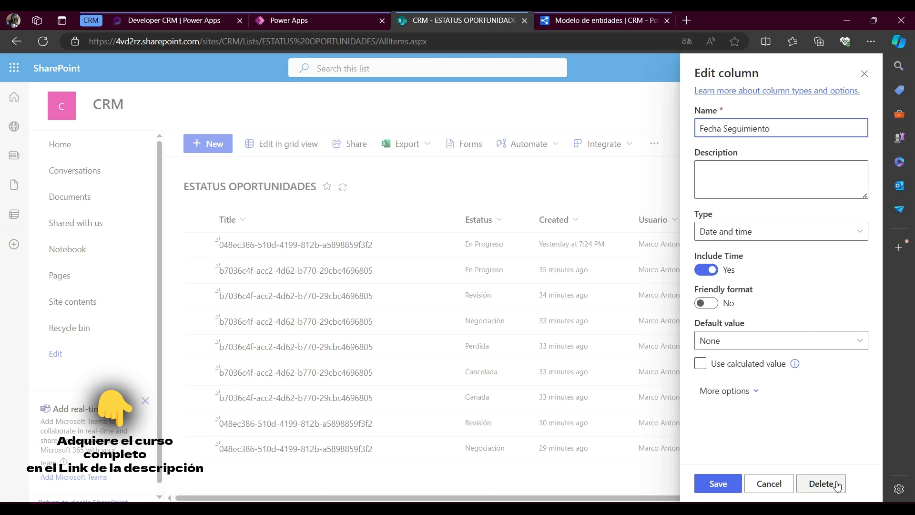
left_click(824, 485)
left_click(451, 322)
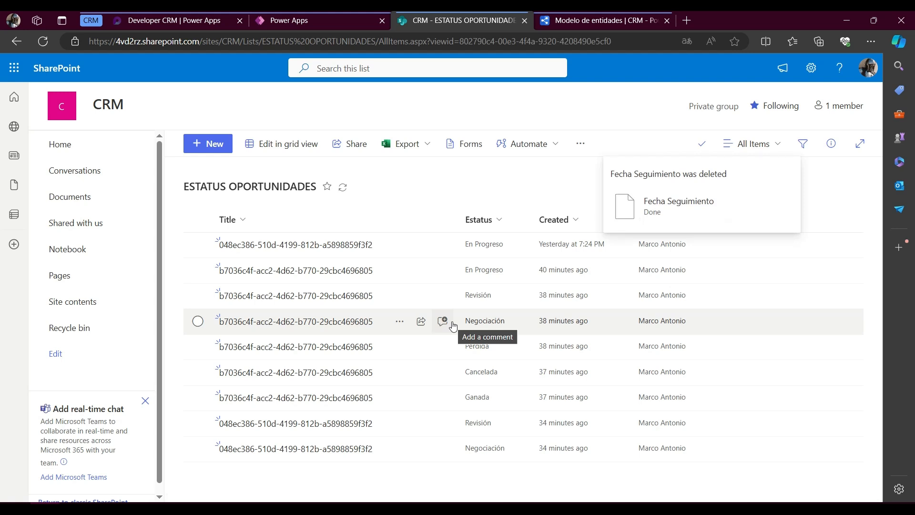
left_click(543, 195)
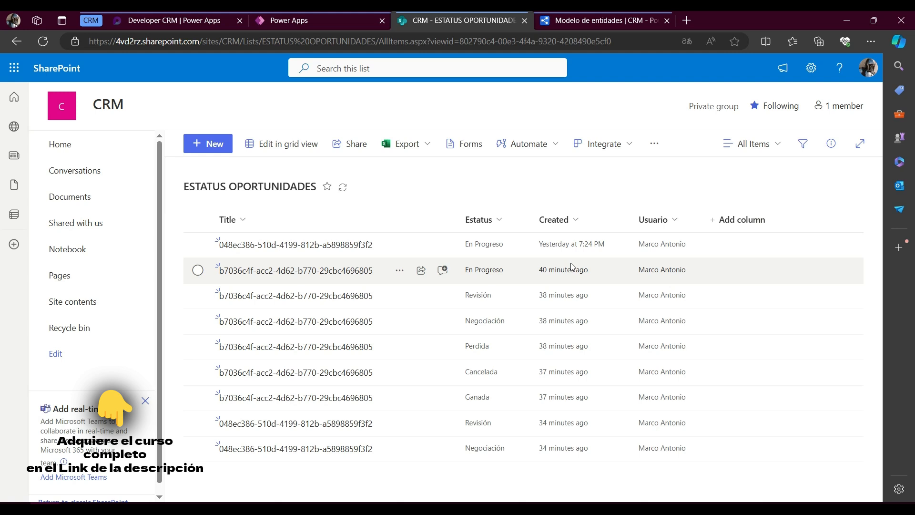
Step: Return to Power Apps, preview the app and save the opportunity open in the edit form
left_click(333, 24)
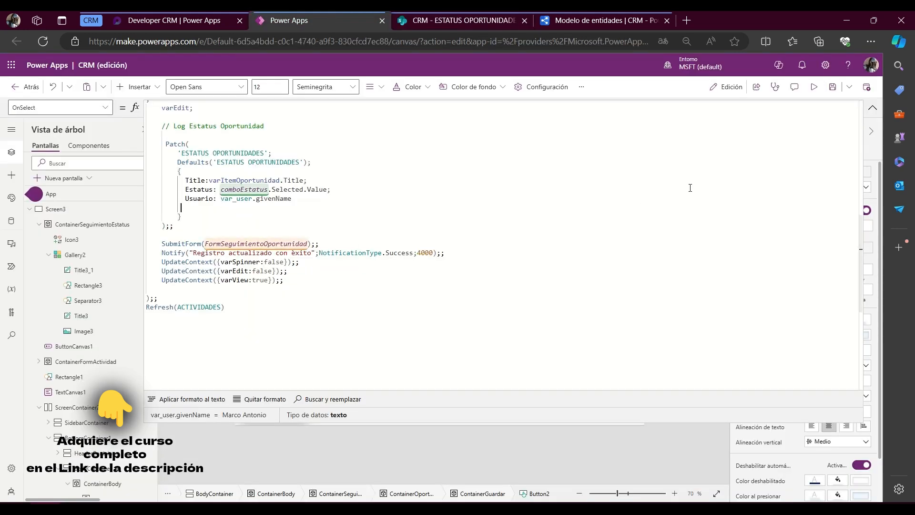
left_click(873, 108)
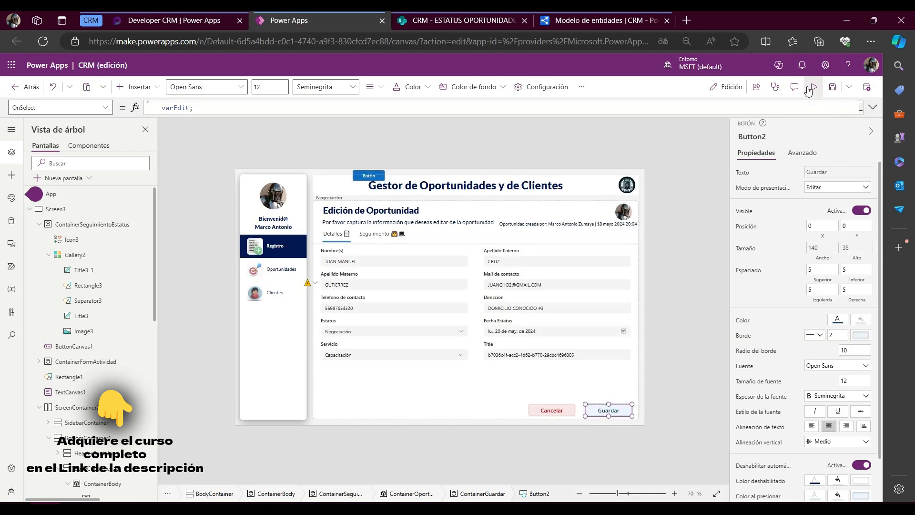
left_click(812, 87)
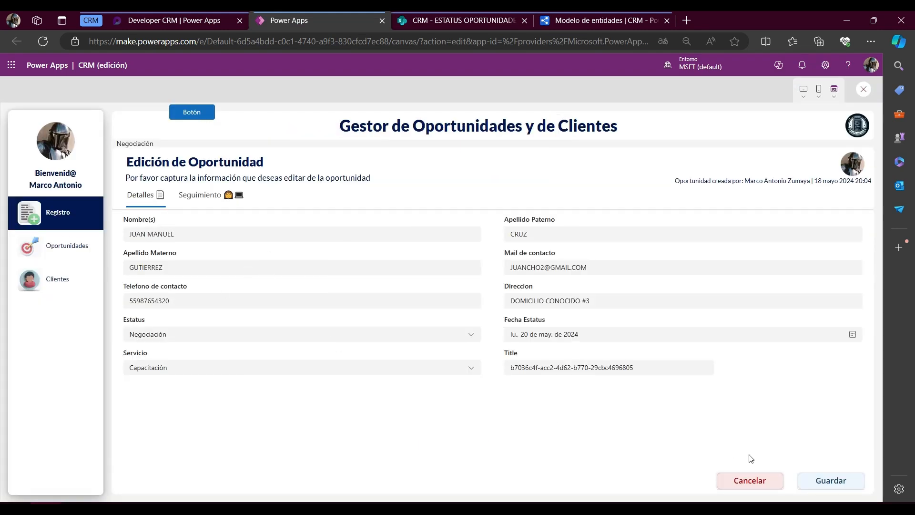
left_click(820, 482)
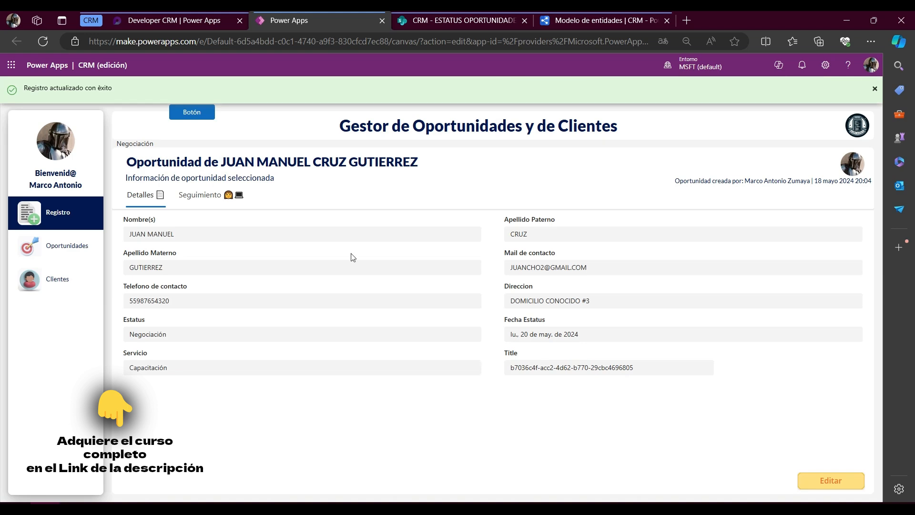
Step: Open the status popup from the first En Progreso card and check the dates in its gallery
left_click(75, 255)
left_click(250, 286)
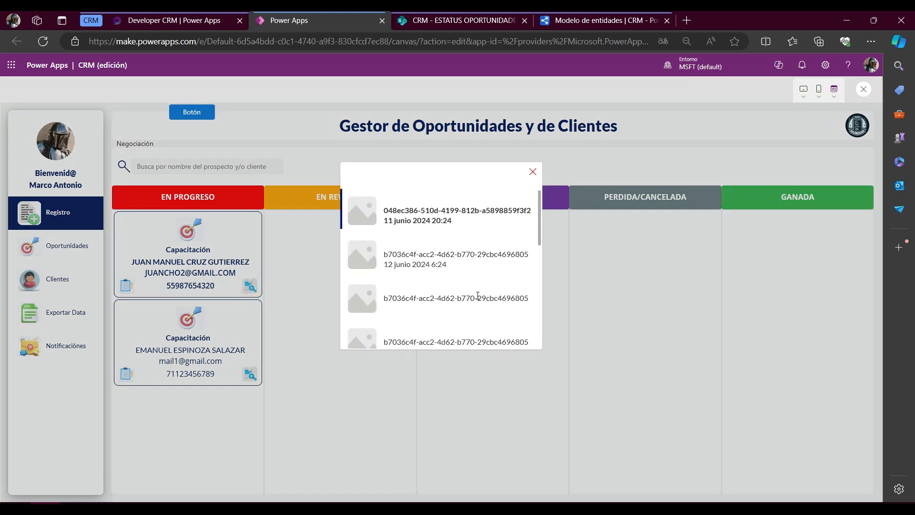
scroll(465, 266, "down", 3)
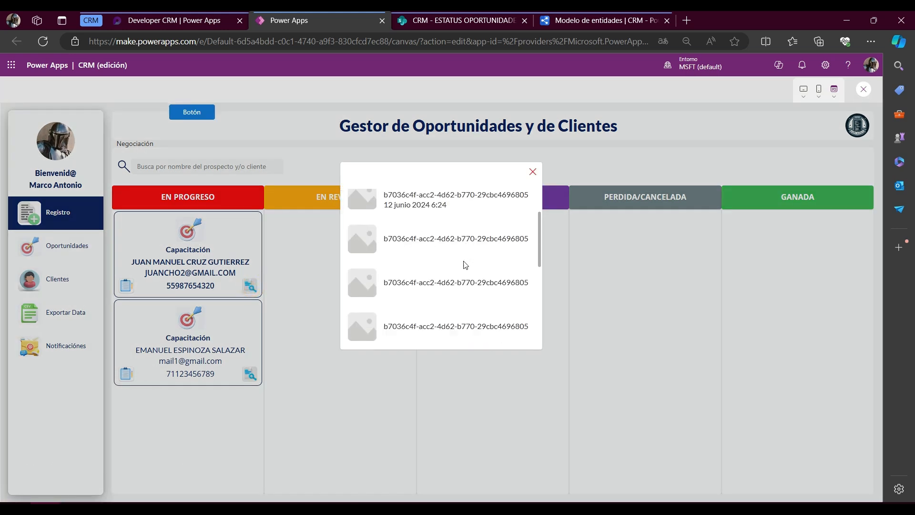
scroll(466, 265, "down", 2)
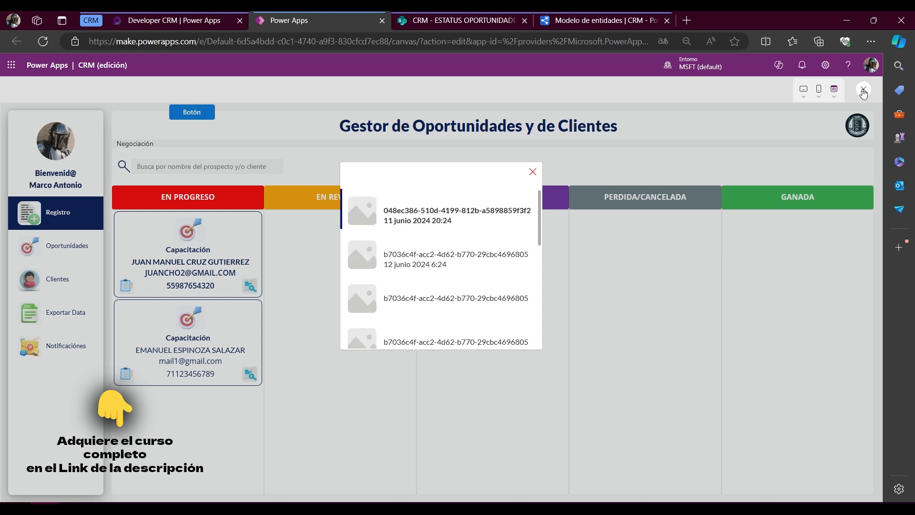
Step: Exit the preview and refresh the ESTATUS OPORTUNIDADES data source
key("Escape")
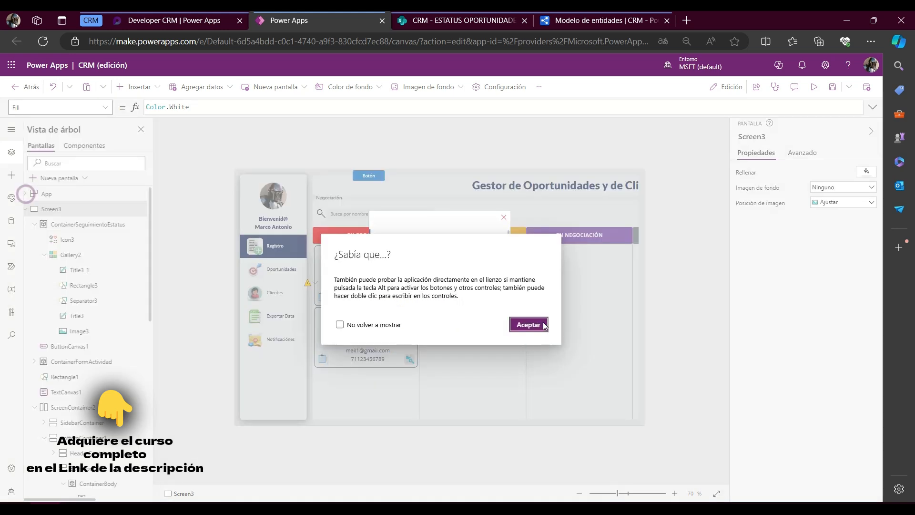
left_click(542, 323)
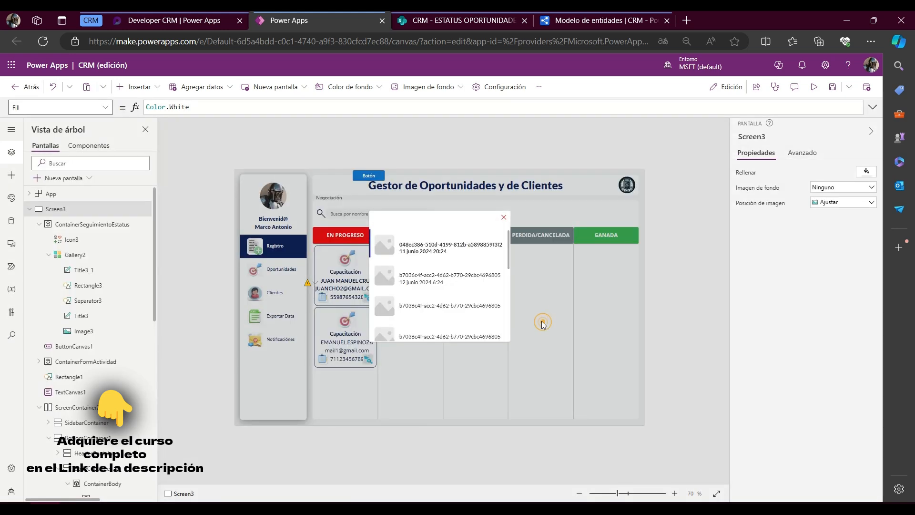
left_click(17, 223)
left_click(147, 320)
left_click(162, 349)
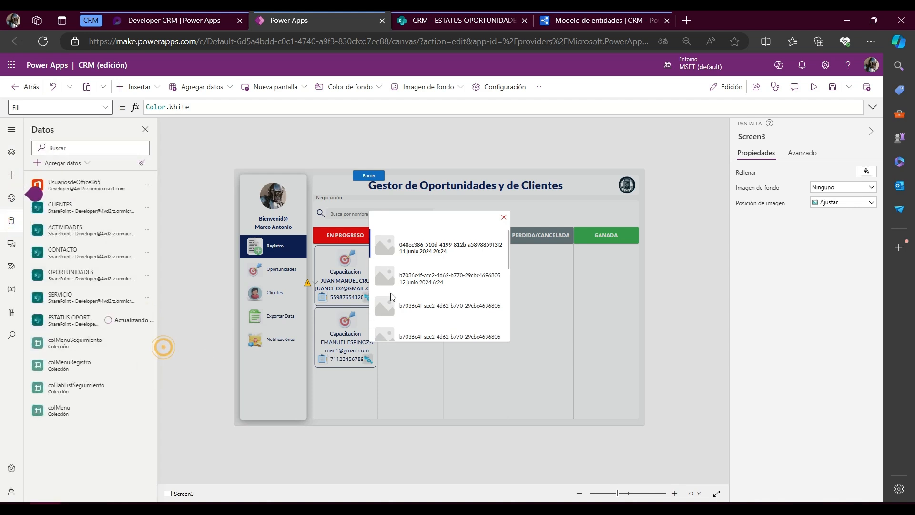
Step: Replace the popup gallery date label's conditional text formula with ThisItem.Created, removing the FechaSeguimiento reference
left_click(422, 255)
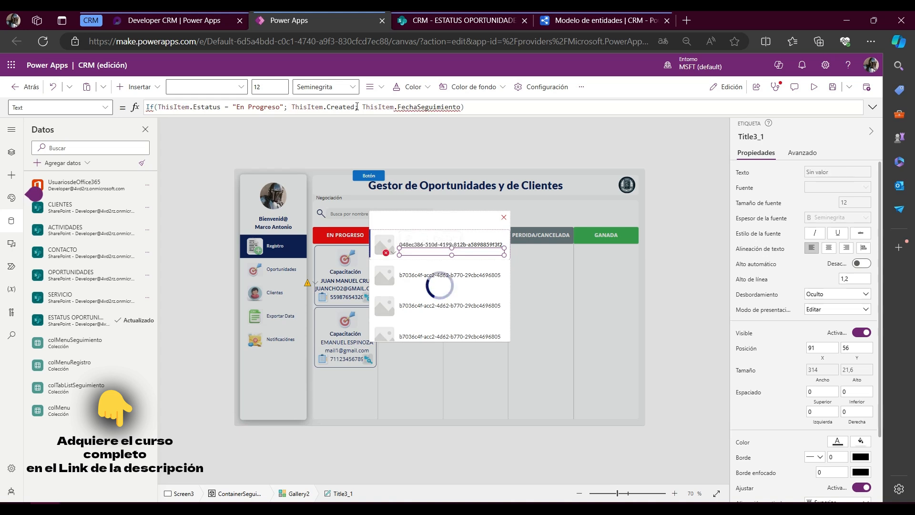
left_click_drag(362, 107, 461, 107)
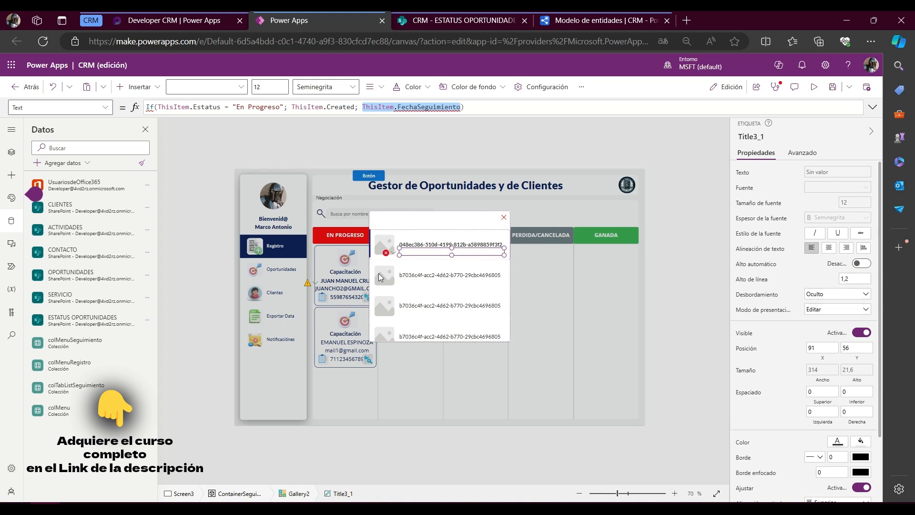
left_click(303, 107)
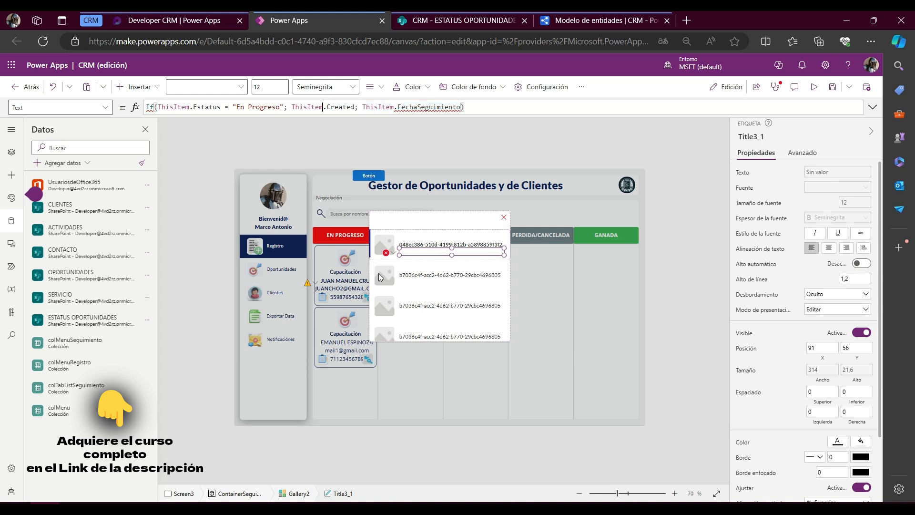
key("shift+Home")
key("BackSpace")
key("Right")
key("Right")
key("Right")
key("Right")
key("Right")
key("Right")
key("Right")
key("Right")
key("Right")
key("Right")
key("Right")
key("shift+End")
key("BackSpace")
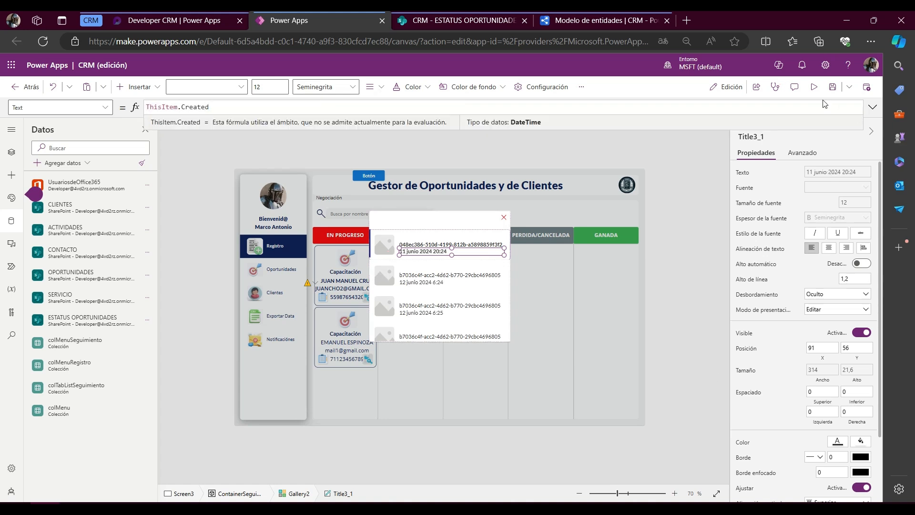
Step: Preview the app and check the dates and times of the popup gallery's records, including the last record's time
left_click(813, 87)
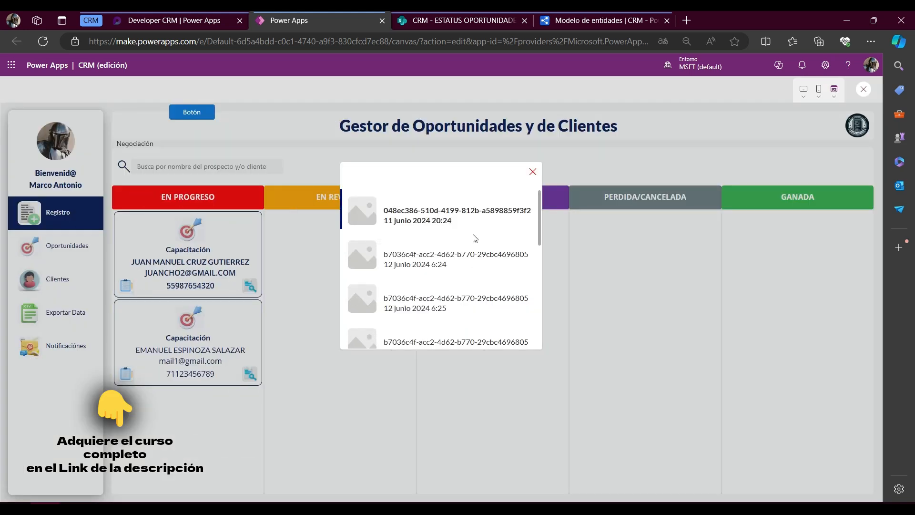
scroll(474, 245, "down", 5)
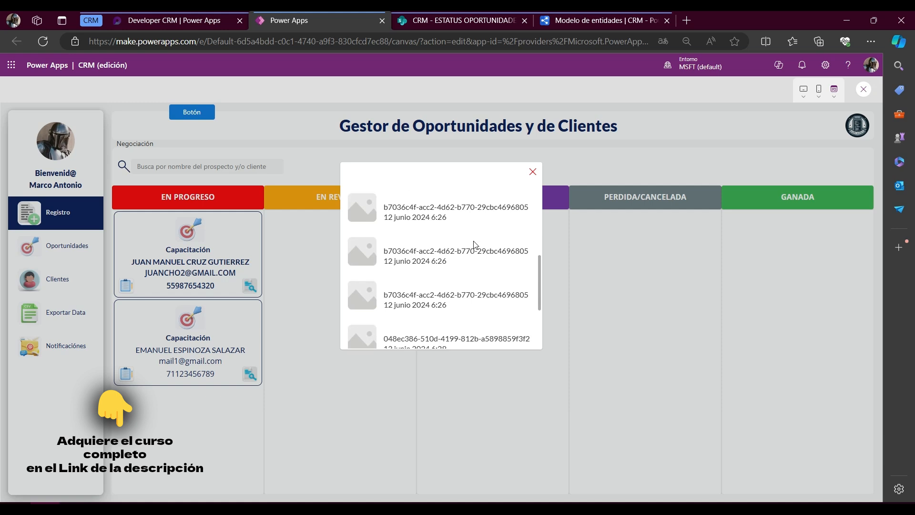
scroll(475, 244, "down", 1)
scroll(474, 244, "down", 1)
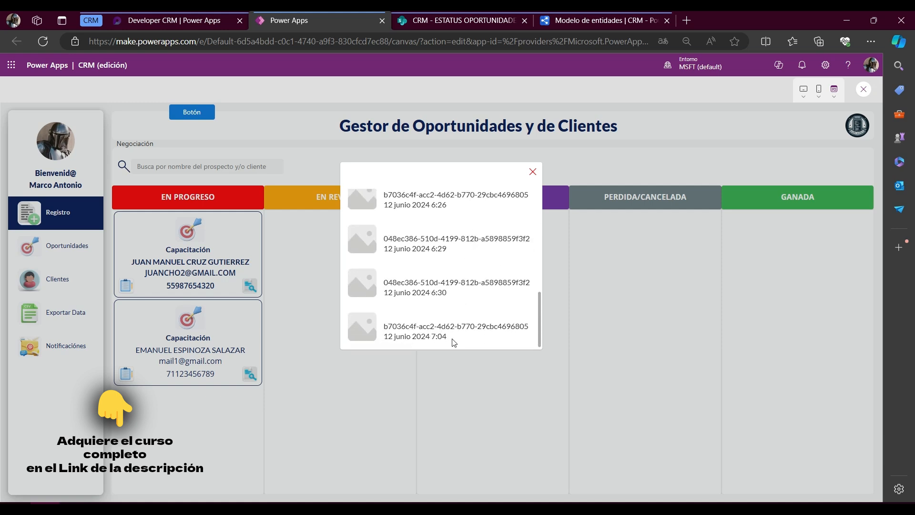
left_click_drag(448, 339, 383, 344)
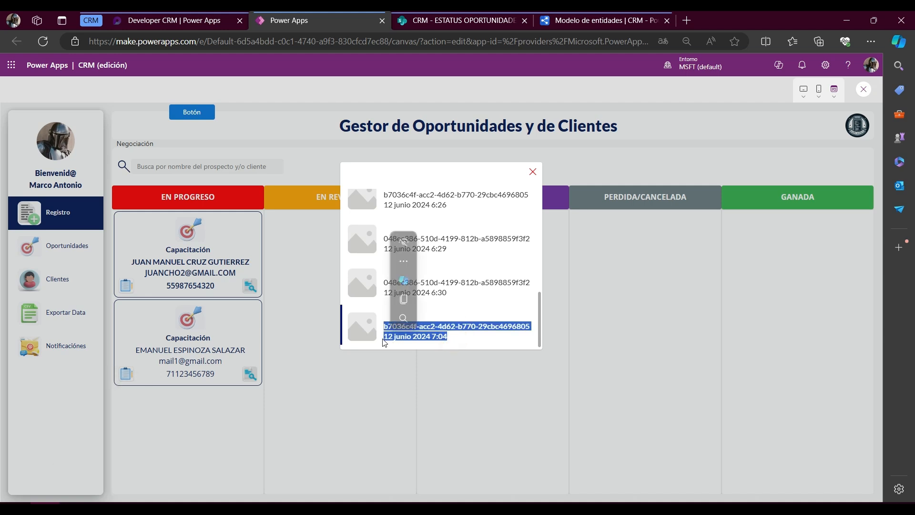
left_click(416, 338)
double_click(434, 336)
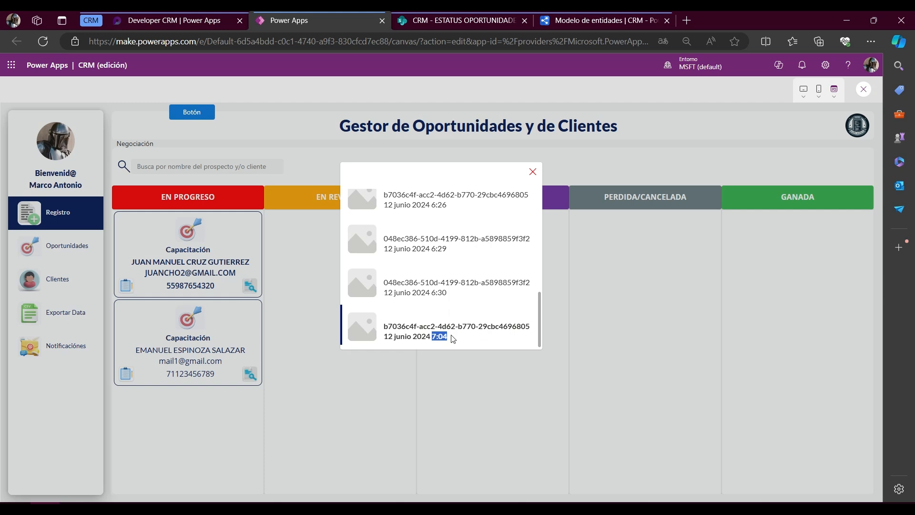
scroll(453, 339, "up", 10)
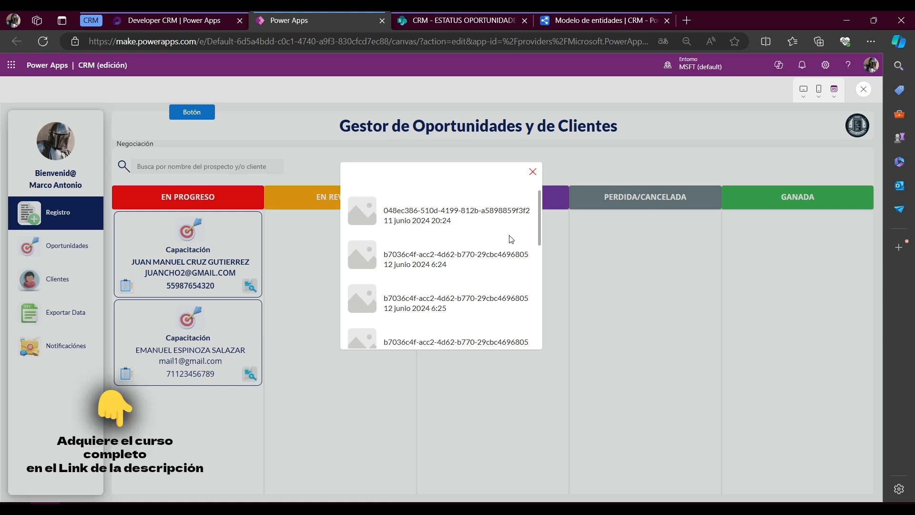
Step: Close the status popup, reopen it from the first En Progreso card, and exit the preview
scroll(510, 237, "down", 3)
left_click(532, 173)
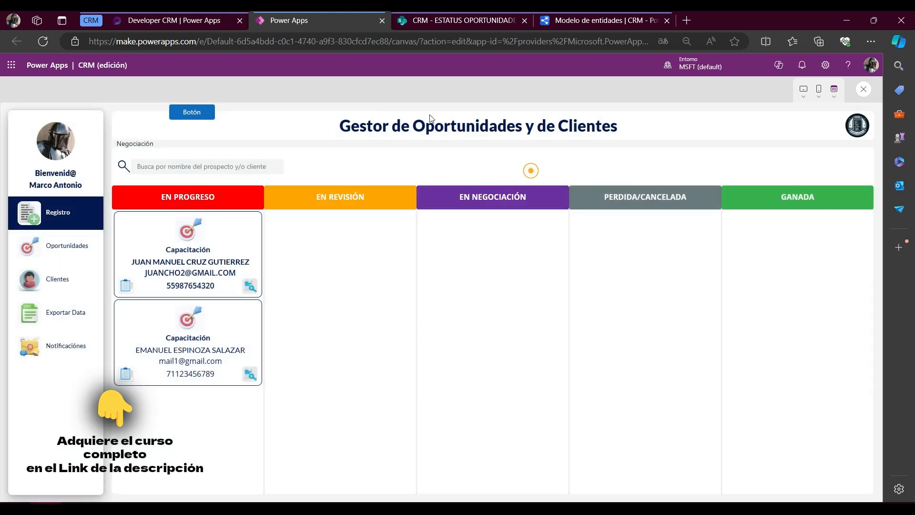
left_click(248, 286)
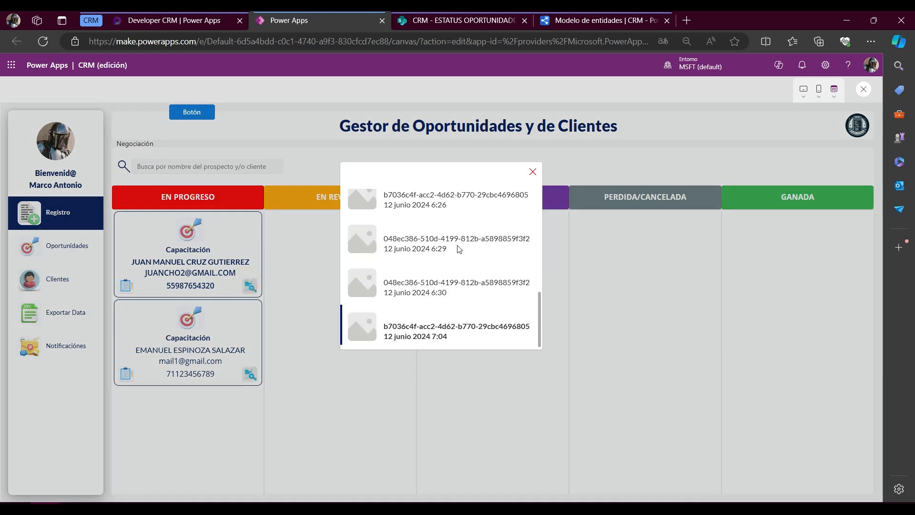
left_click(863, 90)
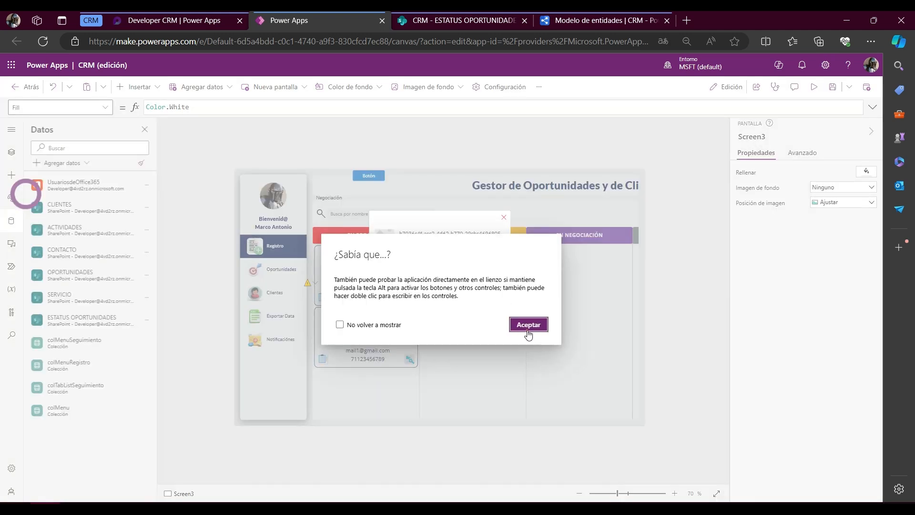
left_click(527, 332)
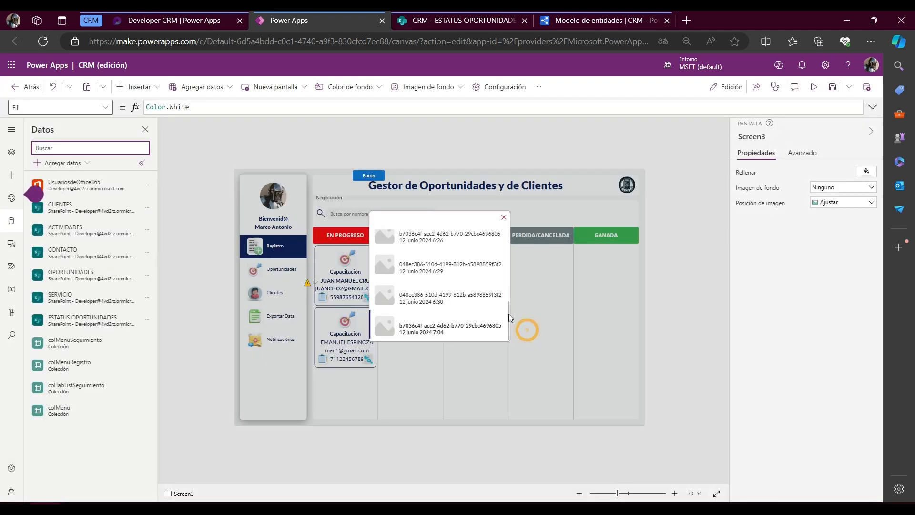
Step: Replace the popup gallery's Items formula with a Filter function using 'ESTATUS OPORTUNIDADES' as its source
left_click(506, 321)
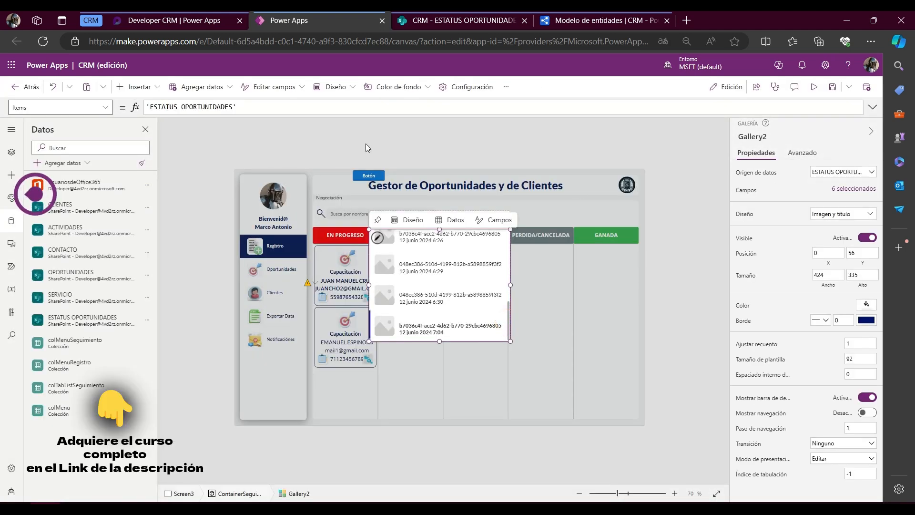
left_click_drag(253, 105, 41, 104)
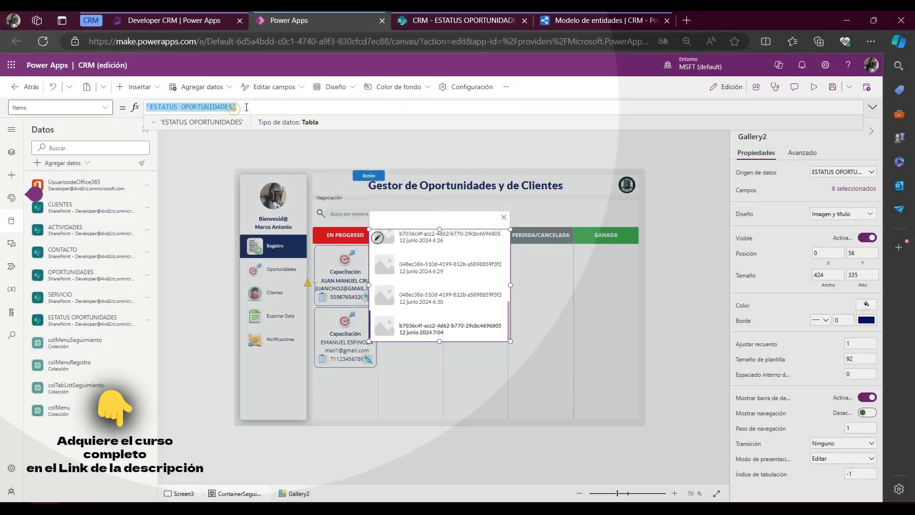
left_click(250, 104)
key("ctrl+a")
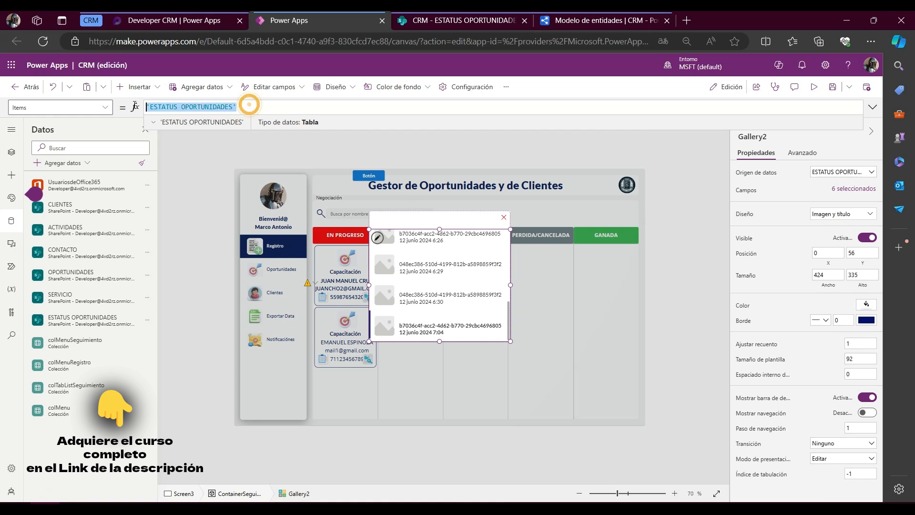
key("BackSpace")
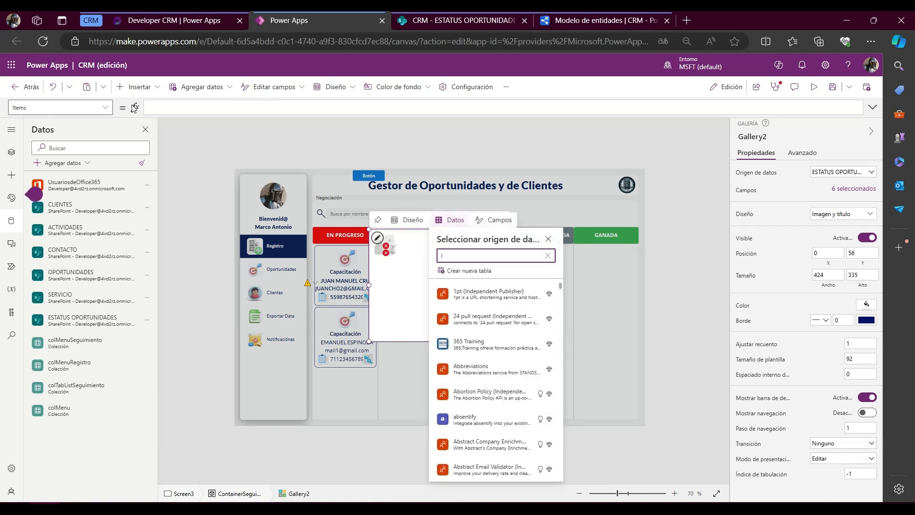
left_click(147, 106)
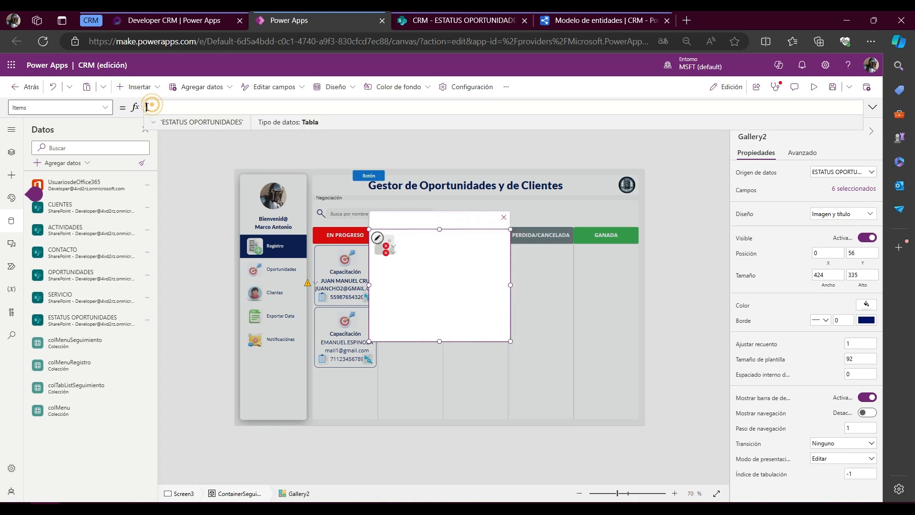
type("FILTE")
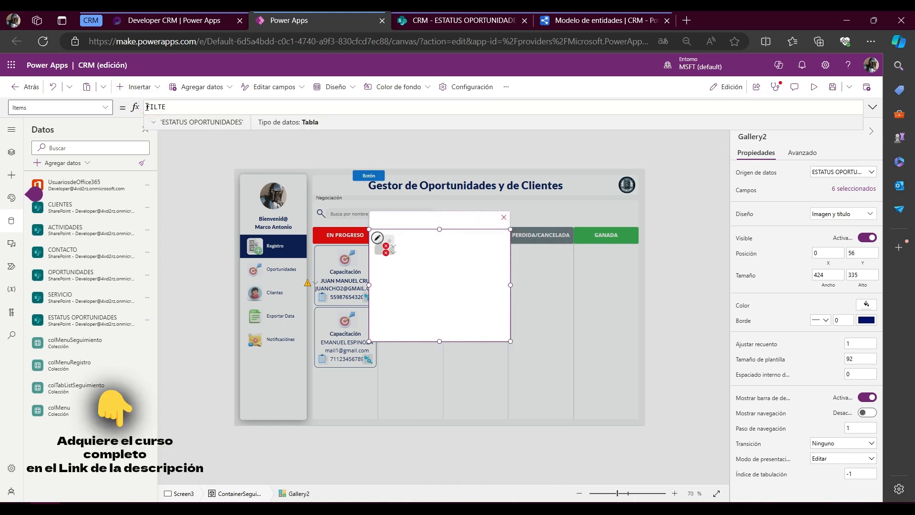
type("R(")
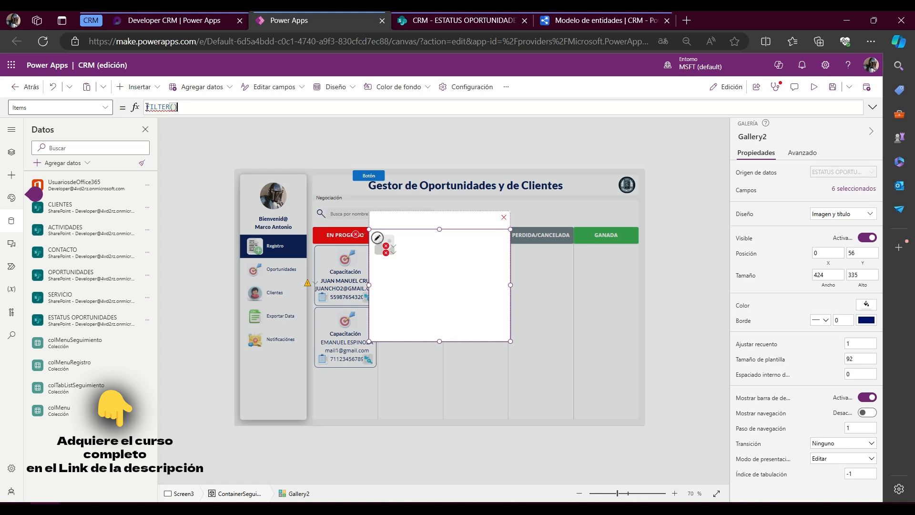
key("ctrl+a")
type("Filter")
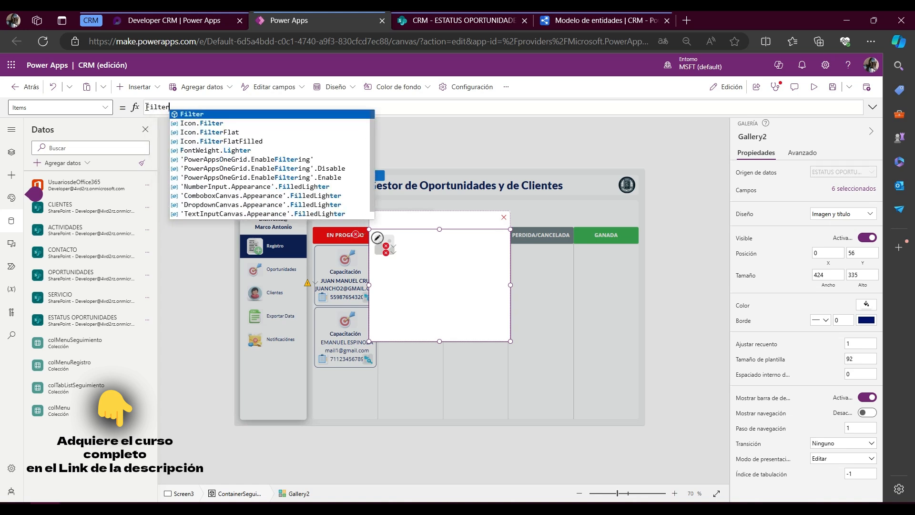
type("(")
type("'ESTATUS OPORTUNIDADES'")
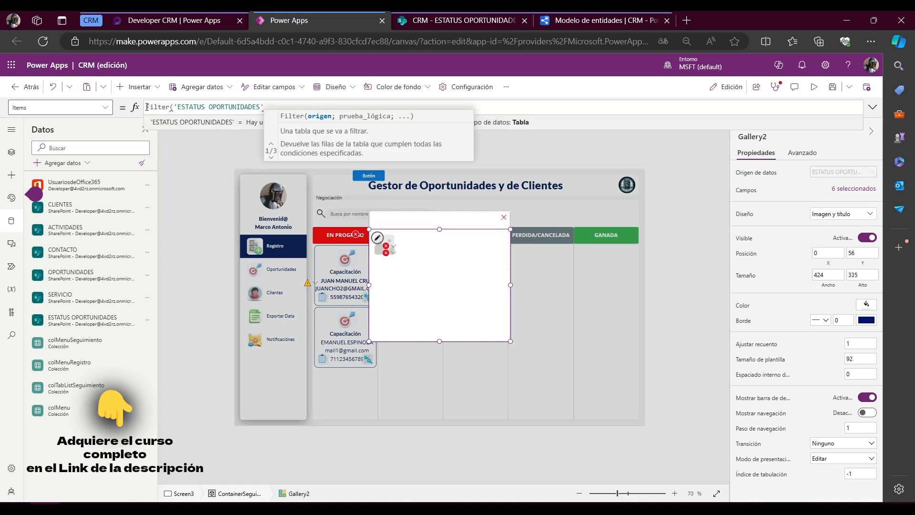
Step: Complete the gallery's Filter with the condition Title = varItemOportunidad.Title
type("; Title = var")
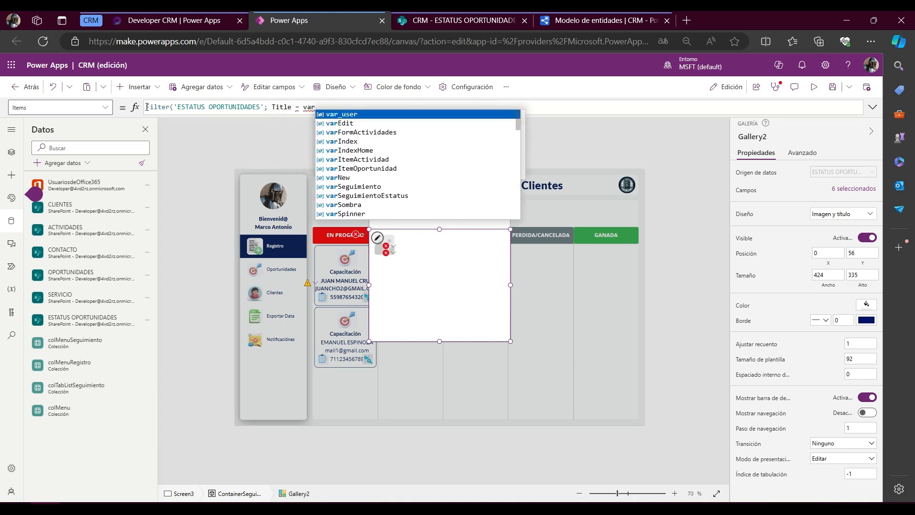
key("Down")
key("Down")
key("Down")
key("Down")
key("Down")
key("Down")
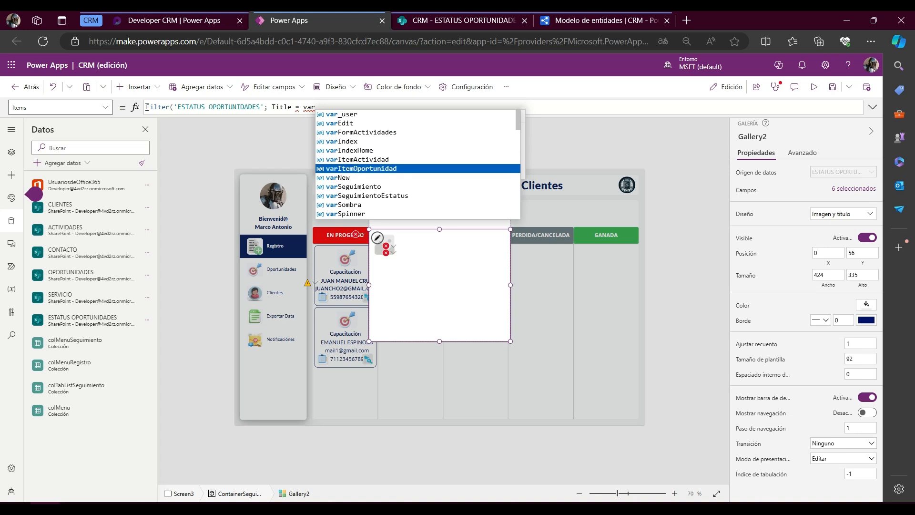
key("Tab")
type(".Til")
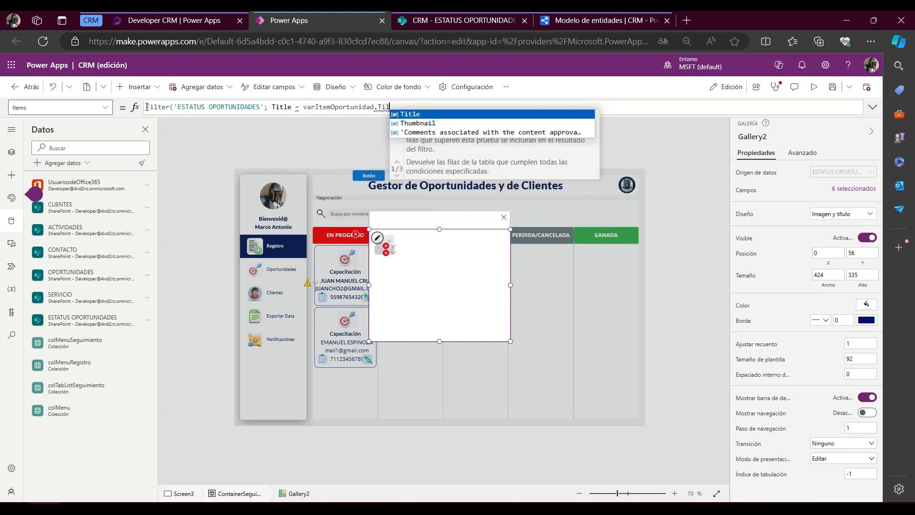
key("Tab")
type(")")
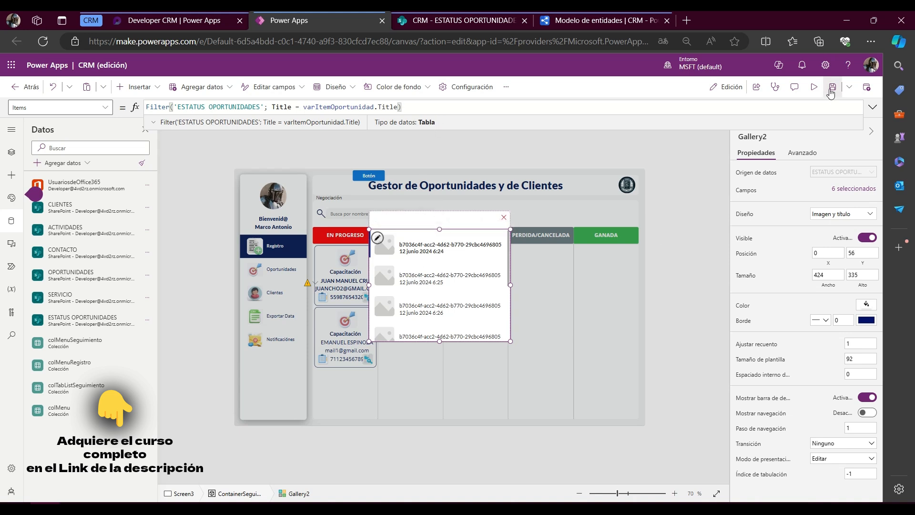
Step: Preview the app, close the popup, and open the first En Progreso opportunity's details to check its Title identifier
left_click(813, 87)
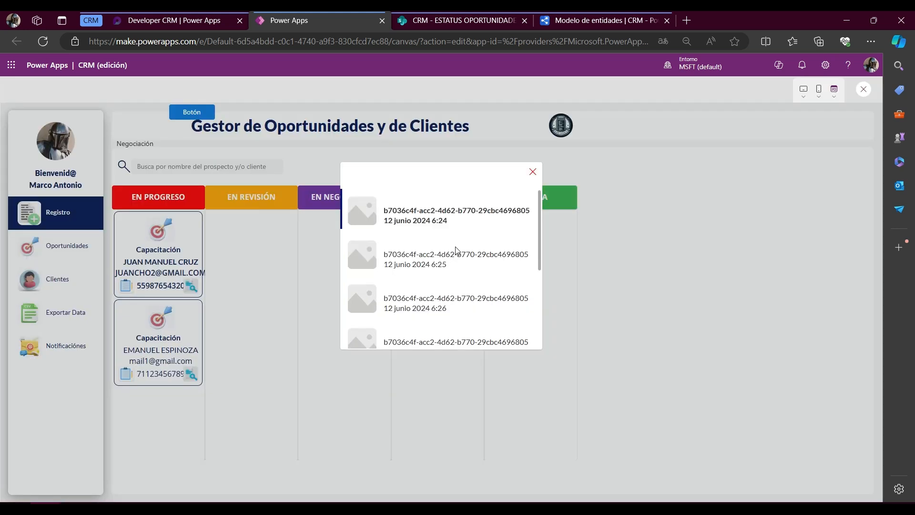
left_click(532, 174)
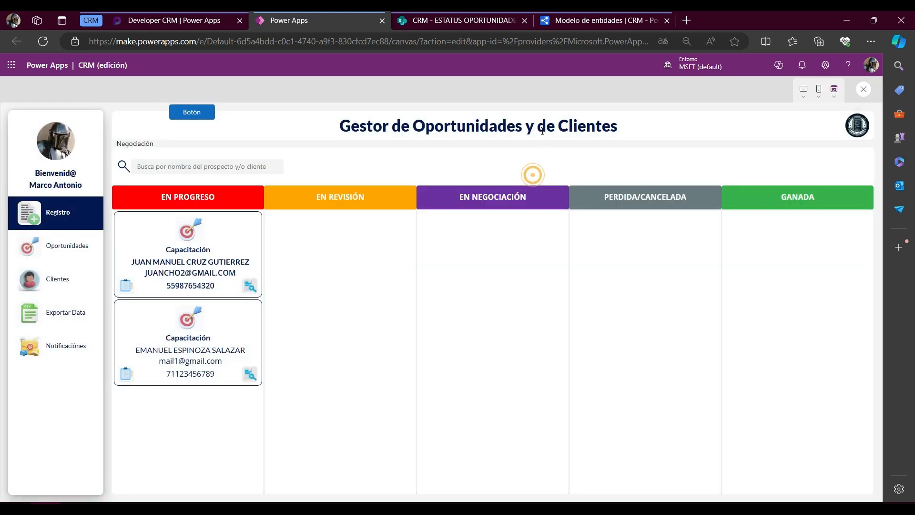
left_click(198, 269)
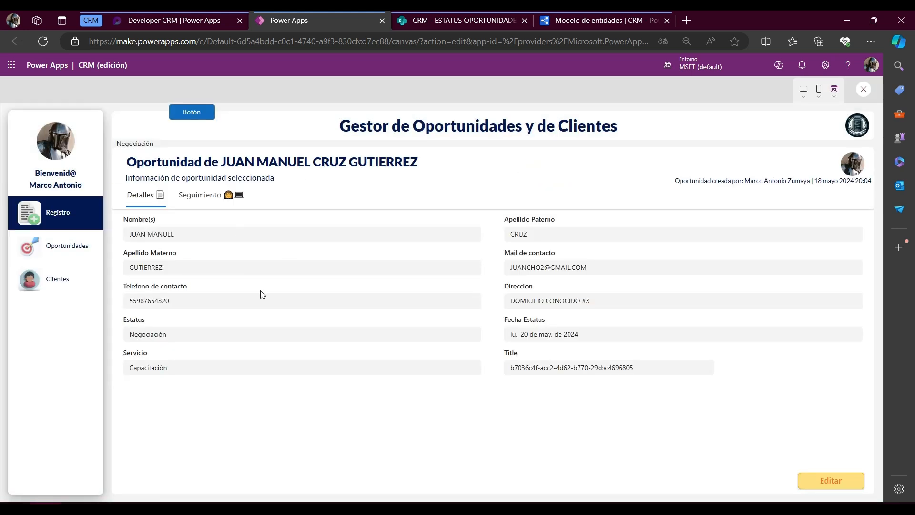
triple_click(648, 368)
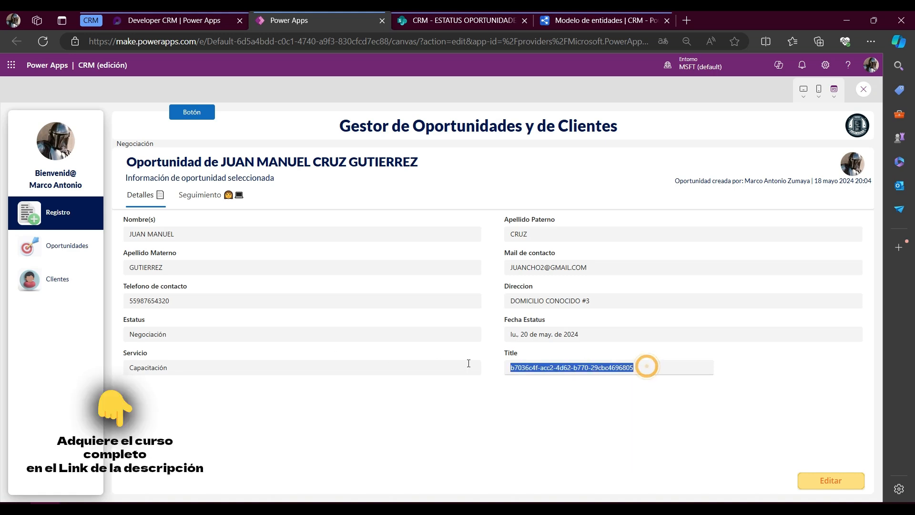
left_click(618, 366)
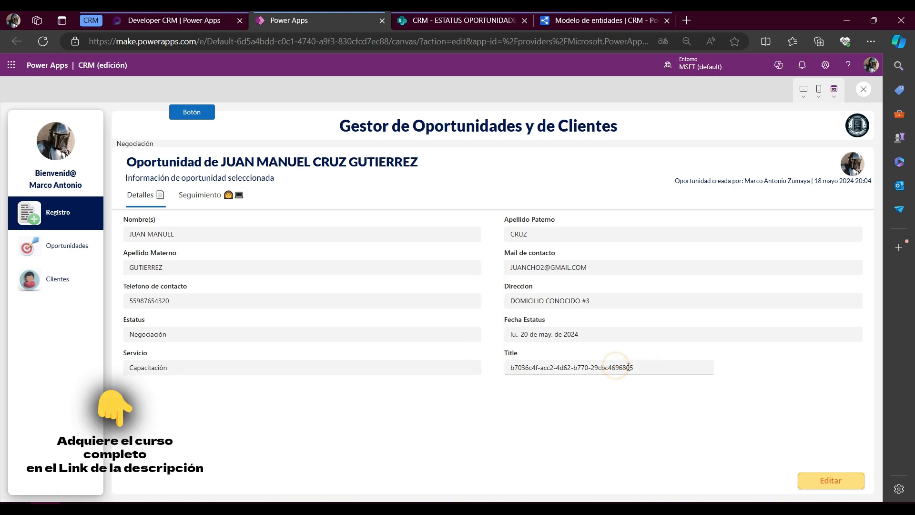
Step: Return to the opportunities board, open the first En Progreso card's status popup, and compare its records' identifiers with the opportunity's Title
left_click(85, 248)
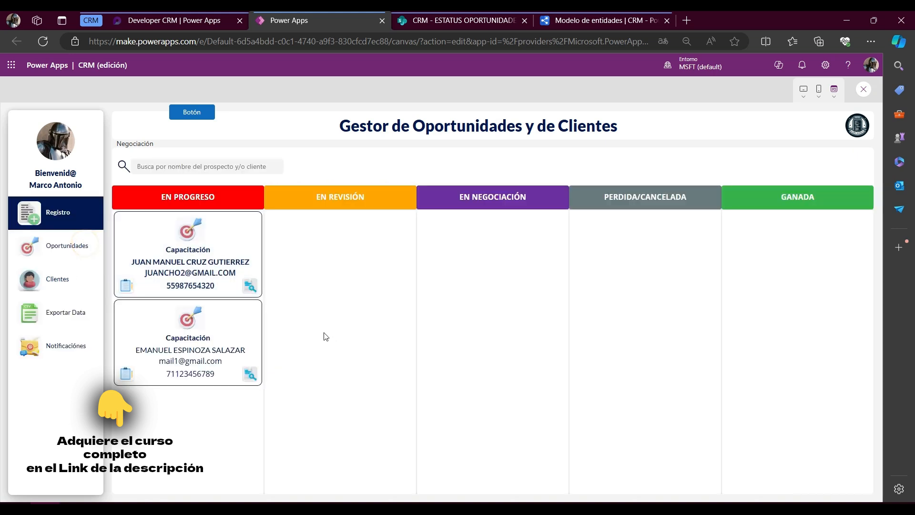
left_click(251, 287)
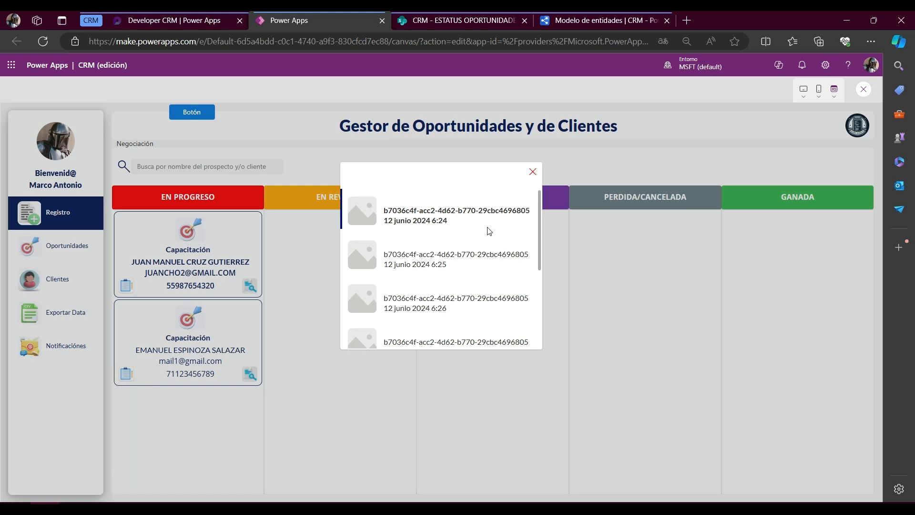
left_click_drag(514, 209, 534, 213)
left_click_drag(513, 254, 530, 256)
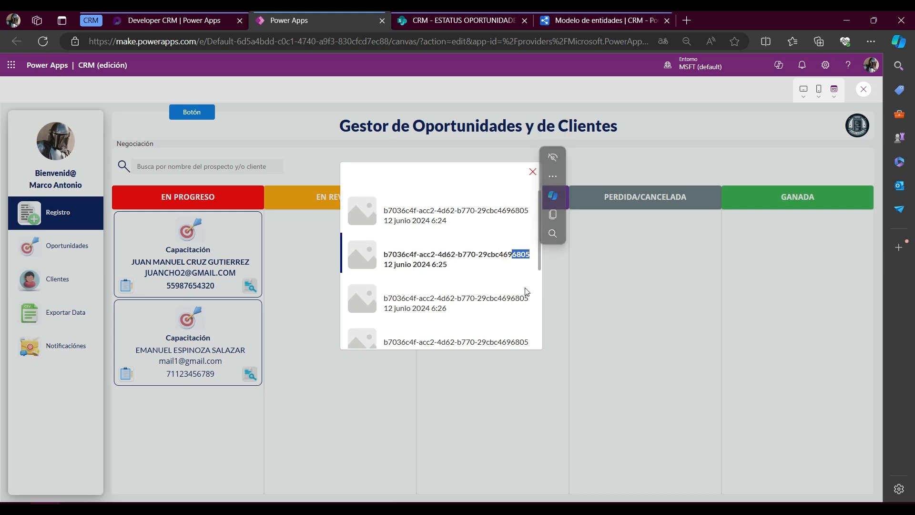
Step: Review the order of the popup's status records by creation time and leave the preview
scroll(536, 279, "down", 2)
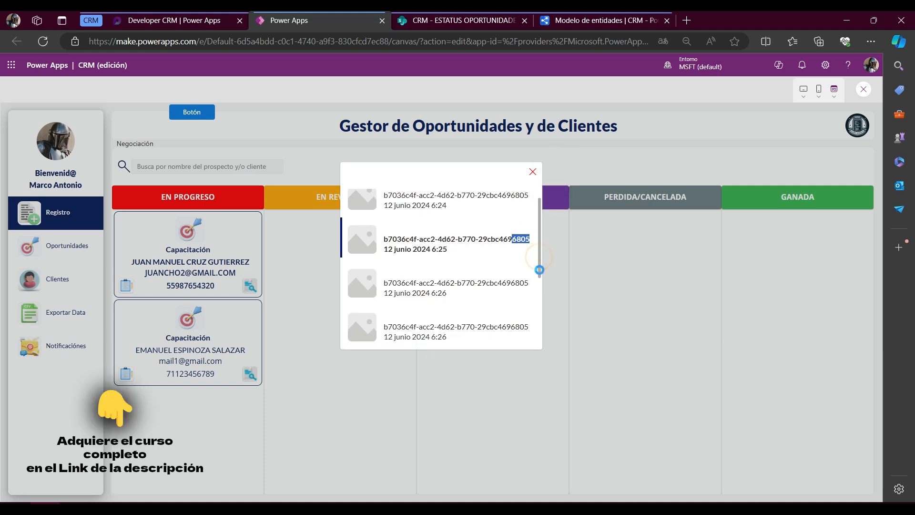
left_click_drag(539, 278, 532, 199)
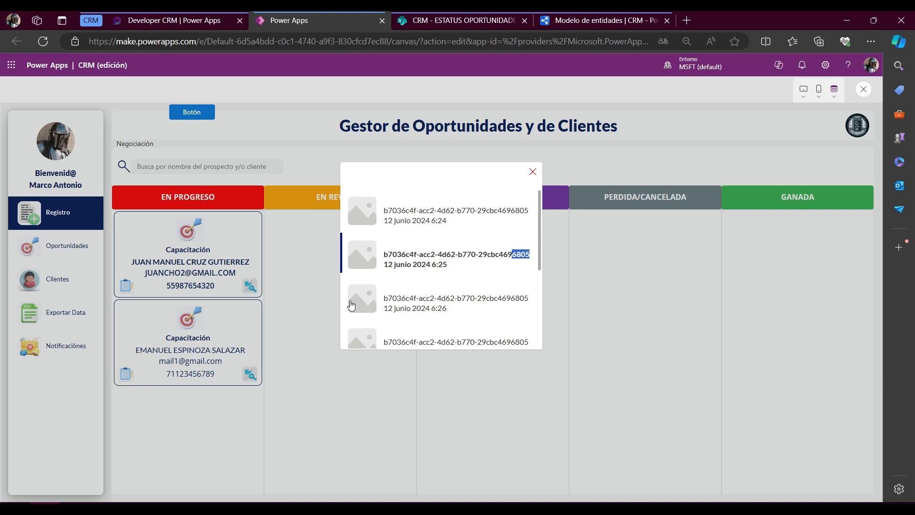
key("Escape")
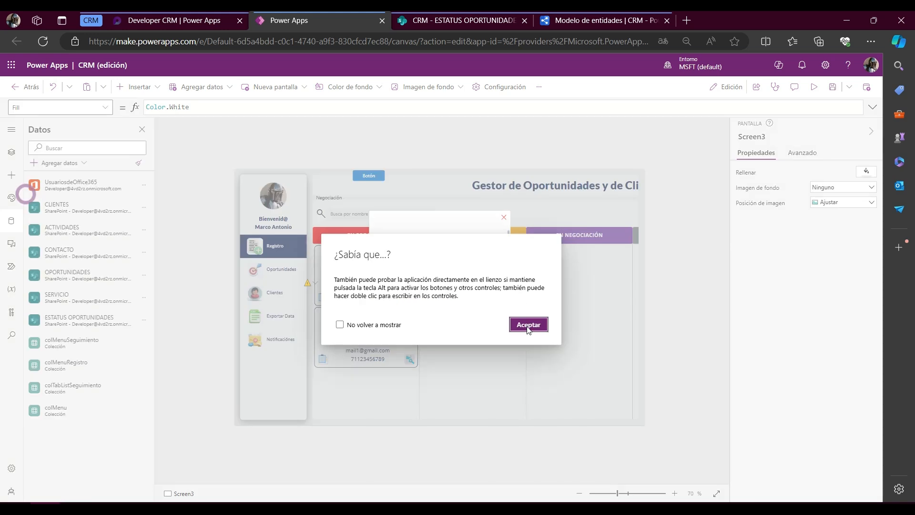
left_click(527, 324)
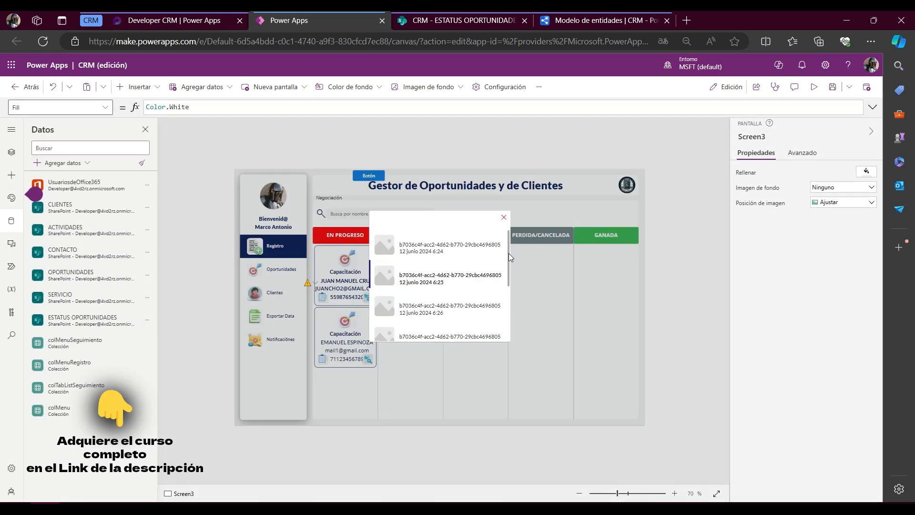
Step: Replace the popup gallery's Items formula with the opening of a SortByColumns function
left_click(508, 253)
left_click(507, 295)
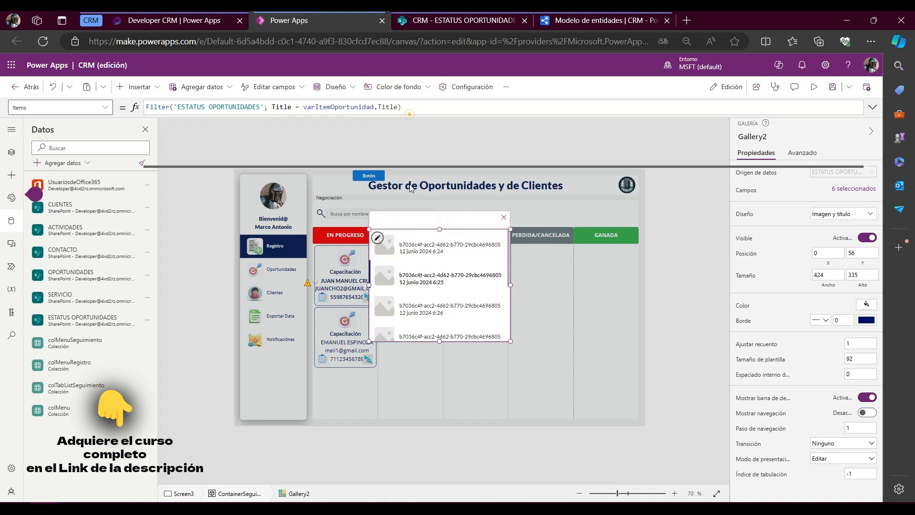
left_click(420, 110)
key("ctrl+a")
key("BackSpace")
type("Sor")
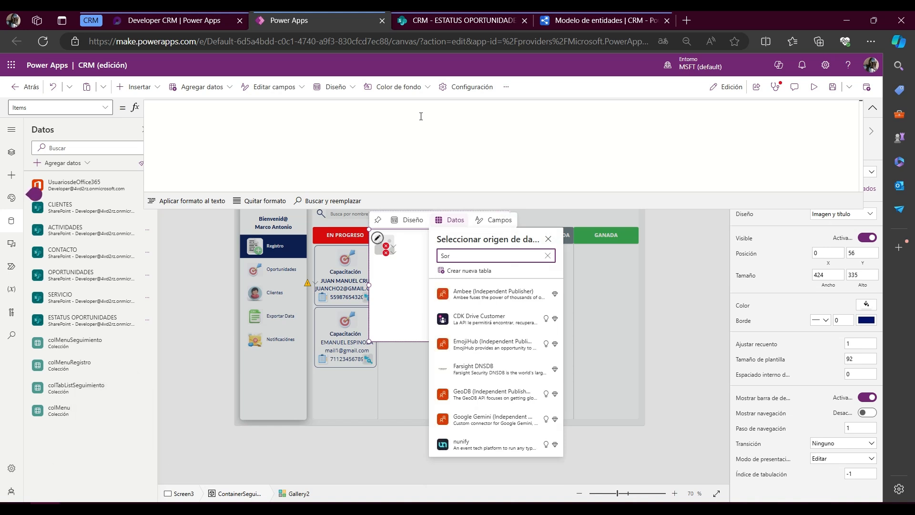
key("BackSpace")
key("BackSpace")
key("BackSpace")
left_click(418, 117)
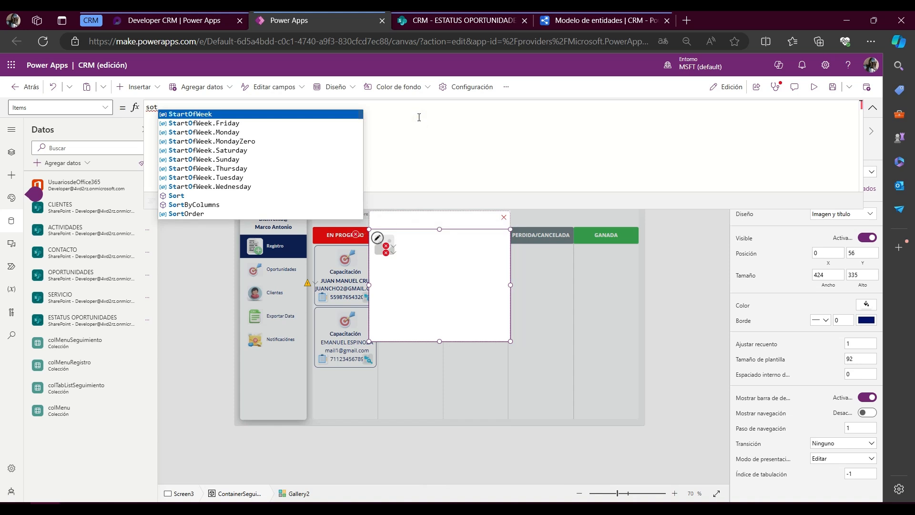
key("Down")
key("Down")
key("Down")
key("Down")
key("Down")
key("Down")
key("Down")
key("Down")
key("Down")
key("Down")
key("Tab")
type("(")
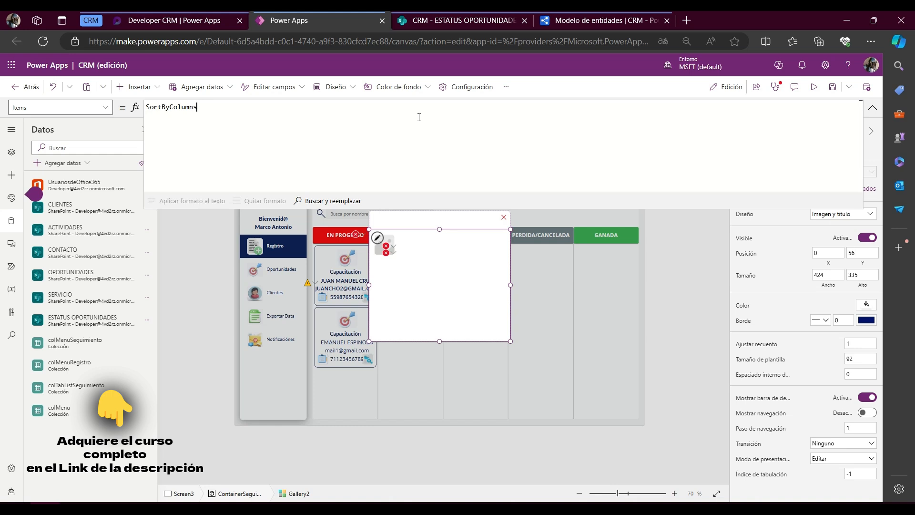
type("ACTIVIDADES")
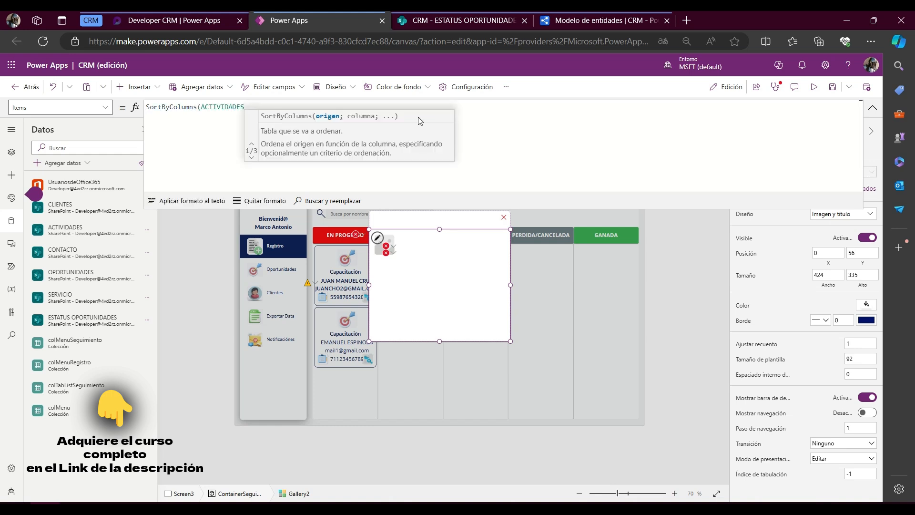
key("BackSpace")
key("BackSpace")
key("BackSpace")
key("BackSpace")
key("BackSpace")
key("BackSpace")
key("BackSpace")
key("BackSpace")
key("BackSpace")
key("BackSpace")
key("BackSpace")
key("BackSpace")
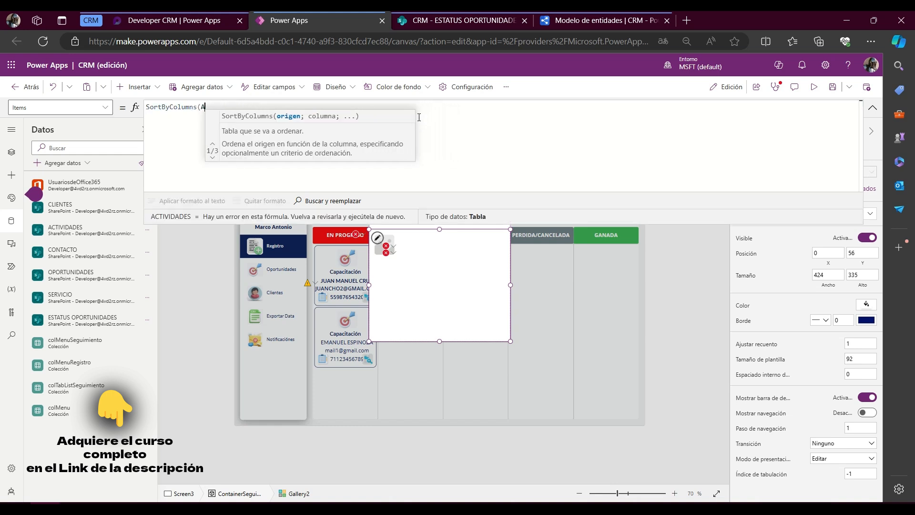
type("(ACTIVIDADES")
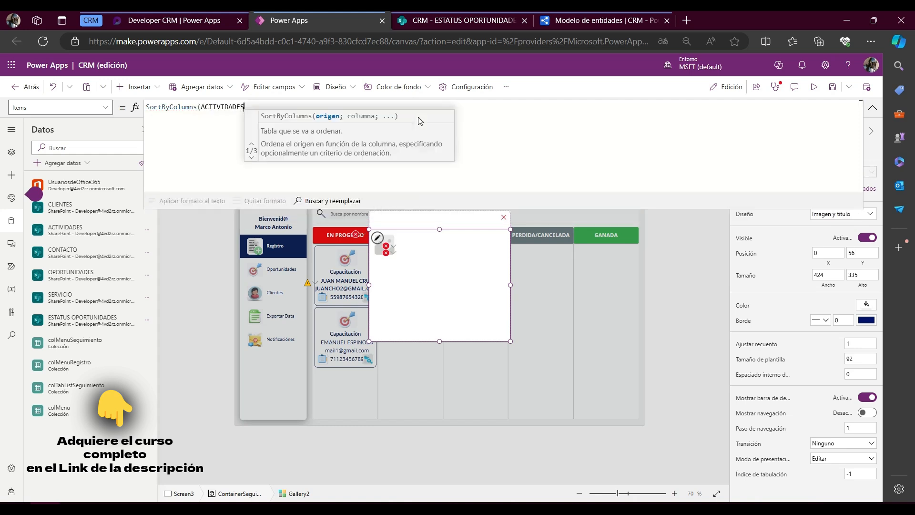
key("BackSpace")
key("BackSpace")
key("BackSpace")
key("BackSpace")
key("BackSpace")
key("BackSpace")
key("BackSpace")
key("BackSpace")
key("BackSpace")
key("BackSpace")
key("BackSpace")
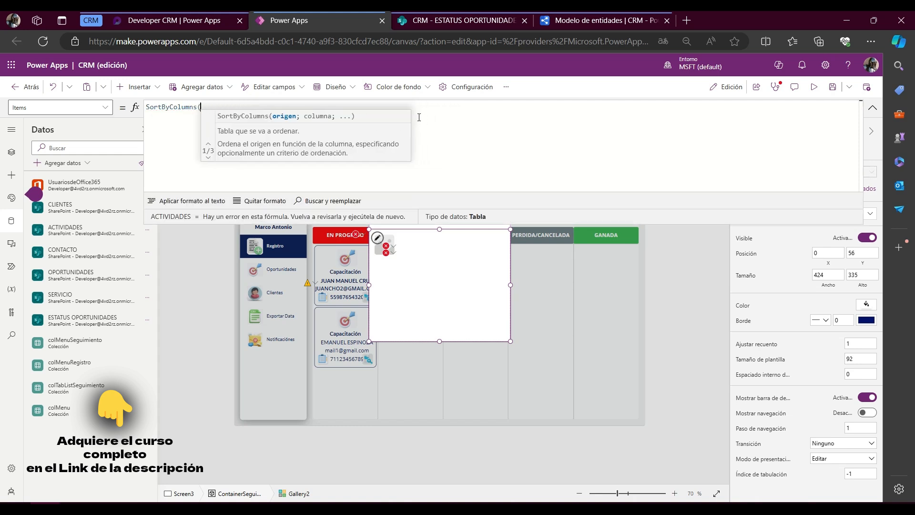
Step: Insert Filter('ESTATUS OPORTUNIDADES'; Title = varItemOportunidad.Title) as the SortByColumns source, placed on its own line
type("Filter('ESTATUS OPORTUNIDADES'; Title = varItemOportunidad.Title)")
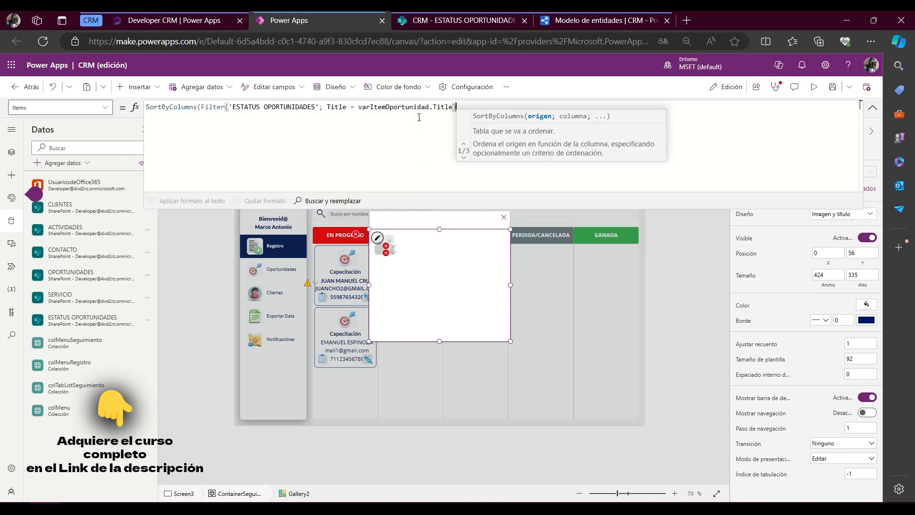
left_click(201, 109)
key("shift+Return")
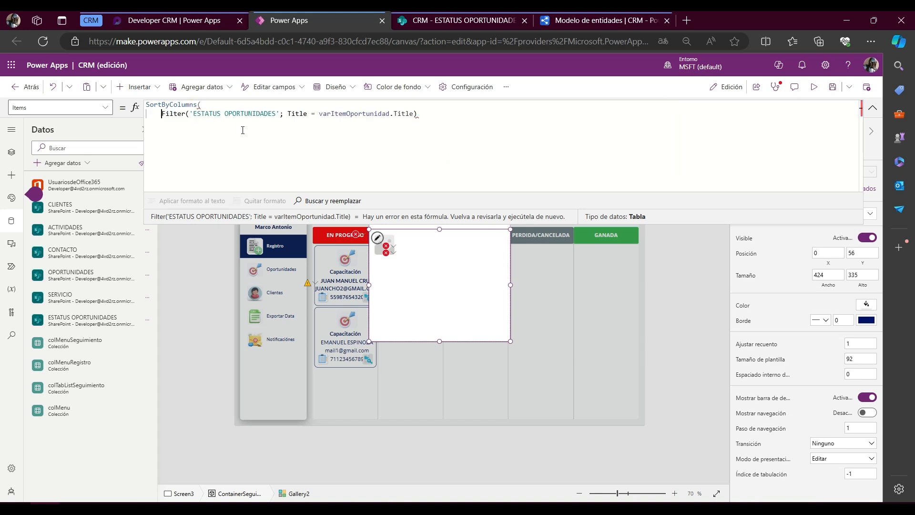
Step: Add "Created" on a new line as the column that SortByColumns sorts by
left_click(442, 115)
type(";")
key("shift+Return")
type("cre")
key("Down")
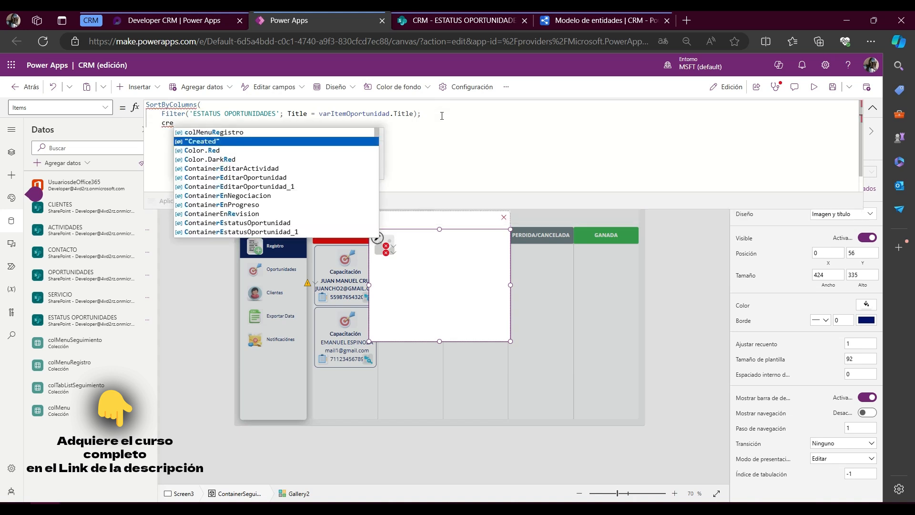
key("Tab")
Step: Complete SortByColumns with SortOrder.Descending and a closing parenthesis, and apply text formatting to the formula
type(";")
type("de")
key("BackSpace")
key("BackSpace")
type("sor")
key("Down")
key("Down")
key("Down")
key("Down")
key("Tab")
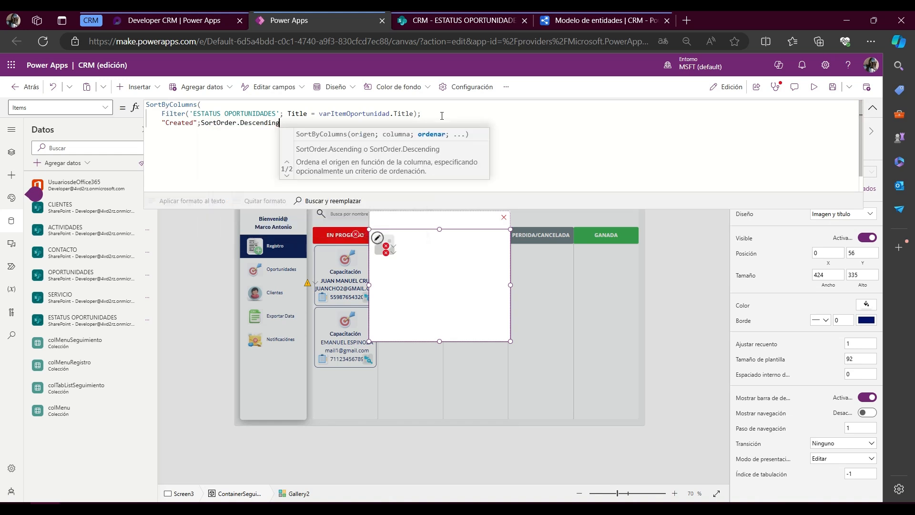
type(")")
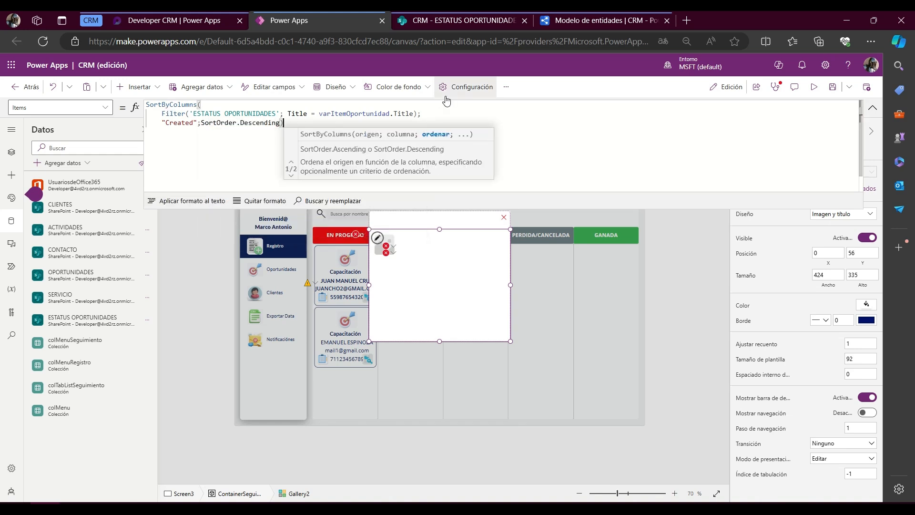
left_click(198, 202)
left_click(237, 158)
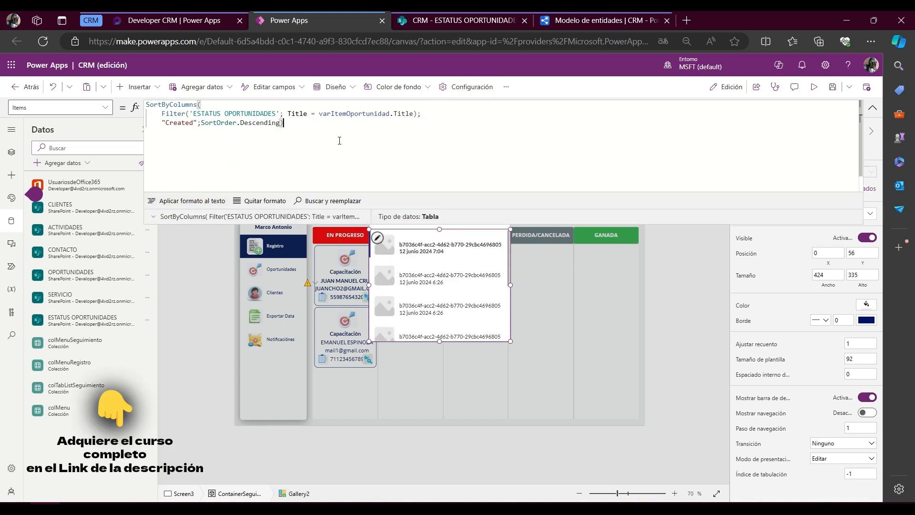
left_click(184, 202)
Step: Preview the app, check the creation dates and times of the popup's records from first to last, and leave the preview
left_click(813, 87)
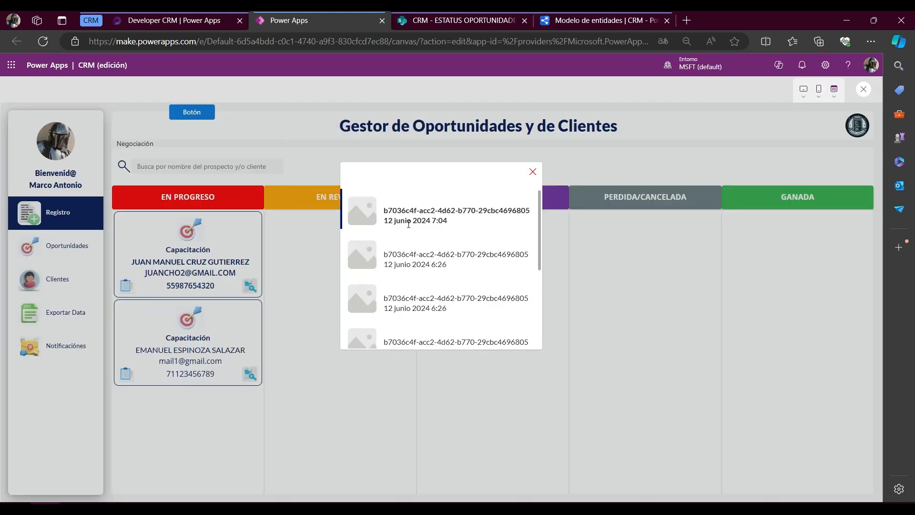
left_click_drag(388, 220, 448, 221)
left_click_drag(393, 265, 447, 264)
left_click_drag(392, 310, 448, 317)
scroll(443, 314, "down", 3)
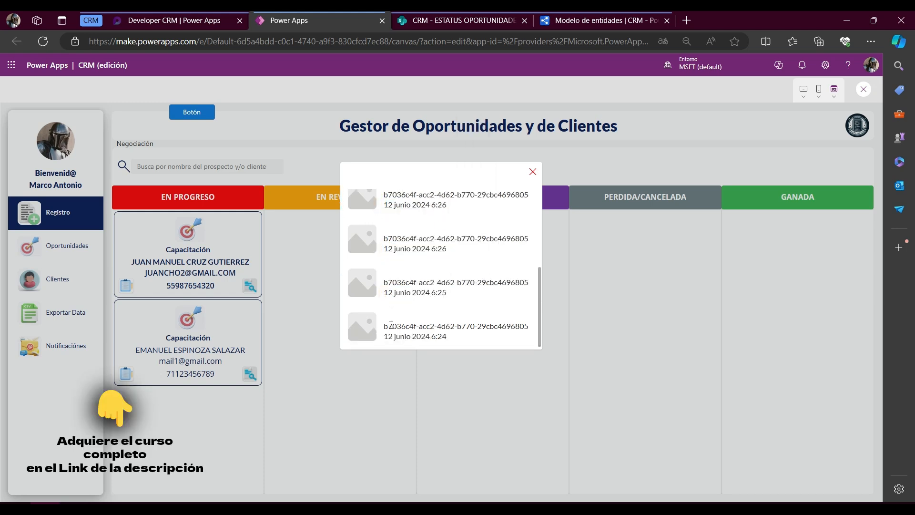
left_click_drag(388, 292, 452, 293)
left_click_drag(408, 335, 453, 336)
scroll(514, 236, "up", 2)
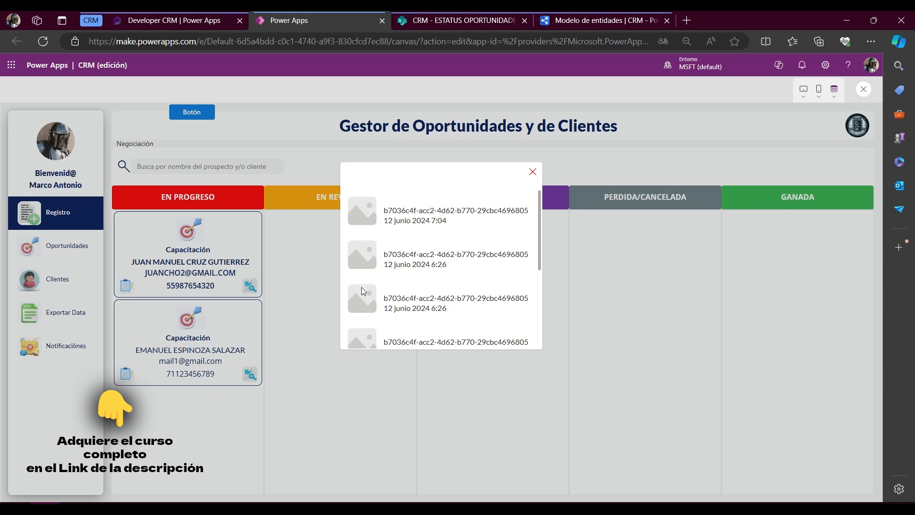
left_click(864, 89)
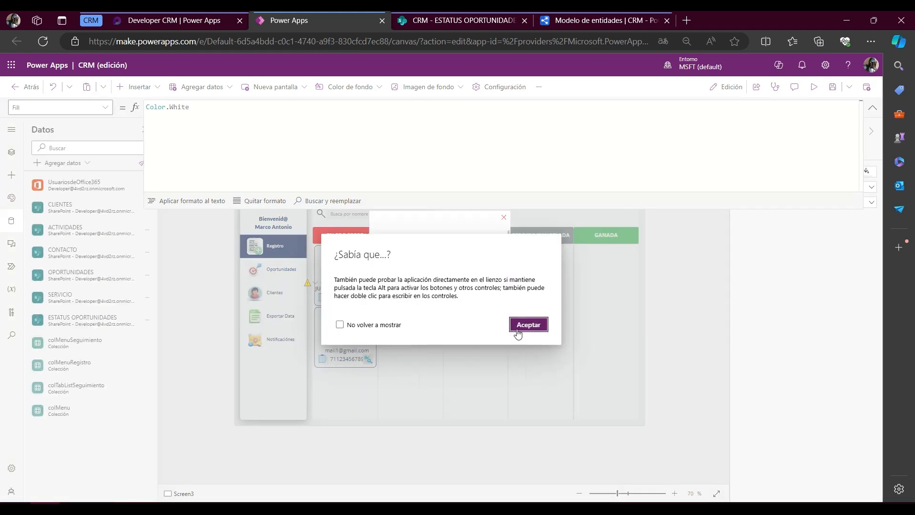
left_click(520, 324)
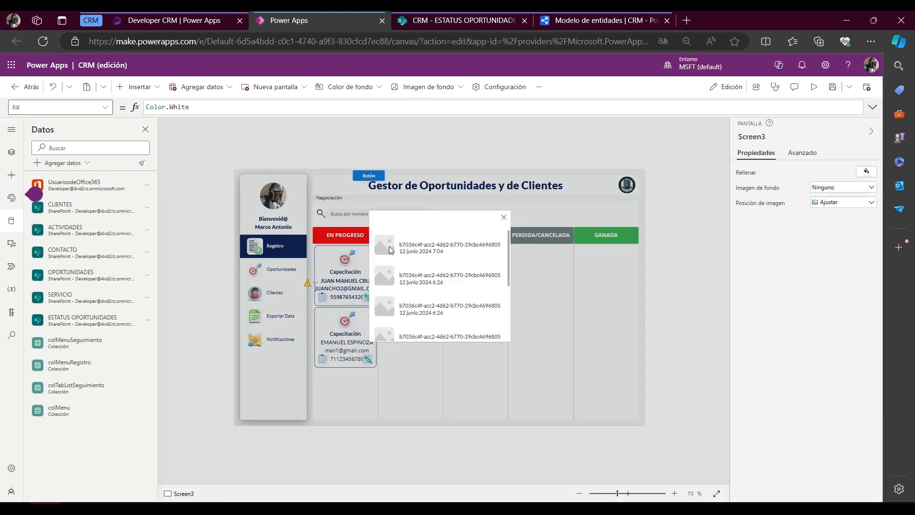
Step: Set the popup gallery's row image to Img_Oportunidades
left_click(388, 246)
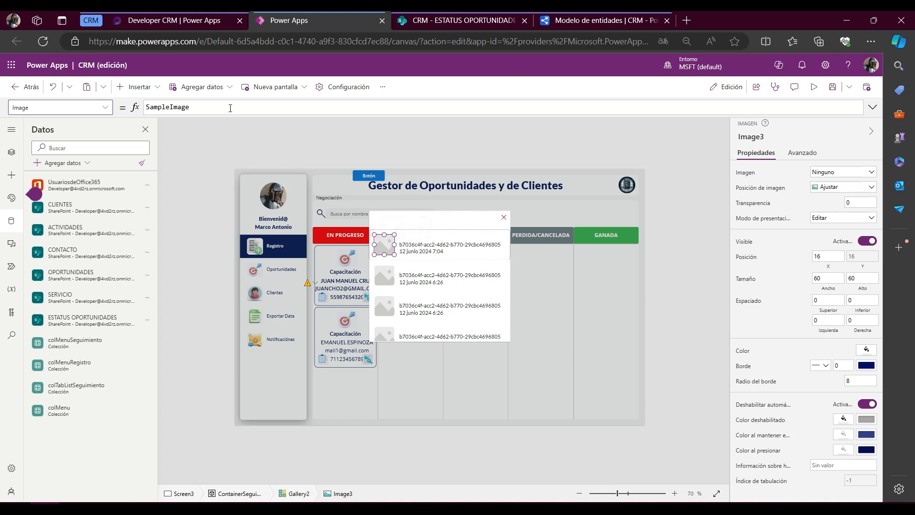
type("img_")
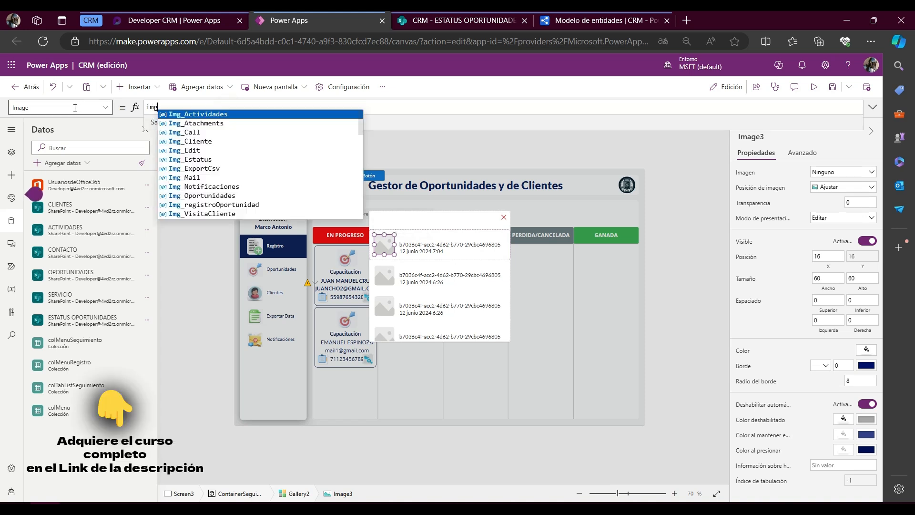
type("op")
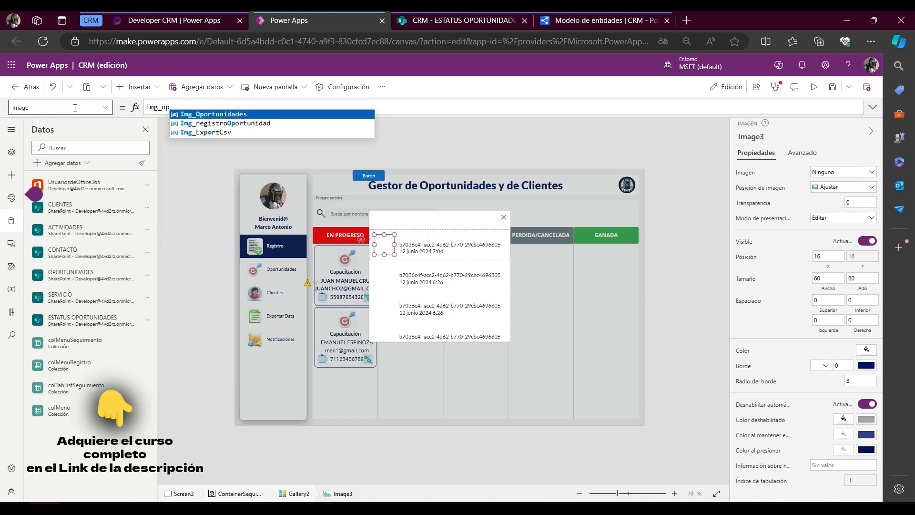
key("Tab")
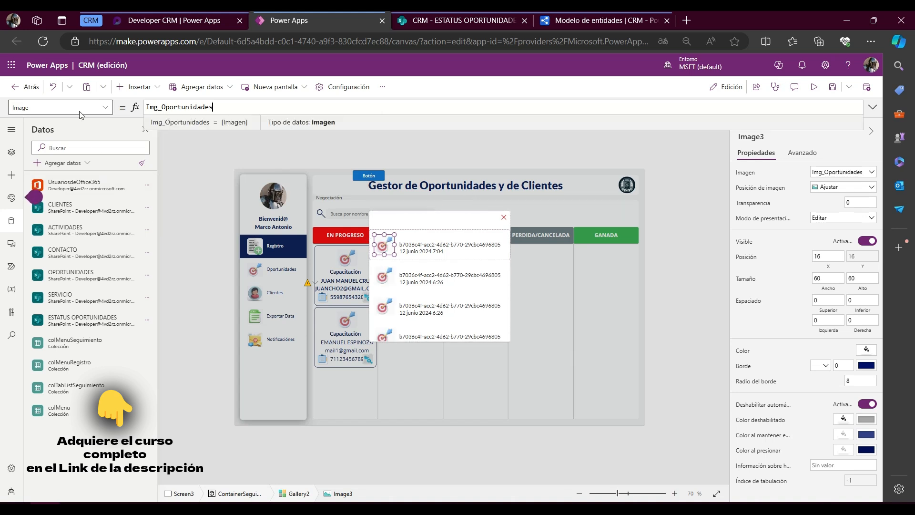
Step: Set the gallery row image's Width and Height properties to 30
left_click(68, 107)
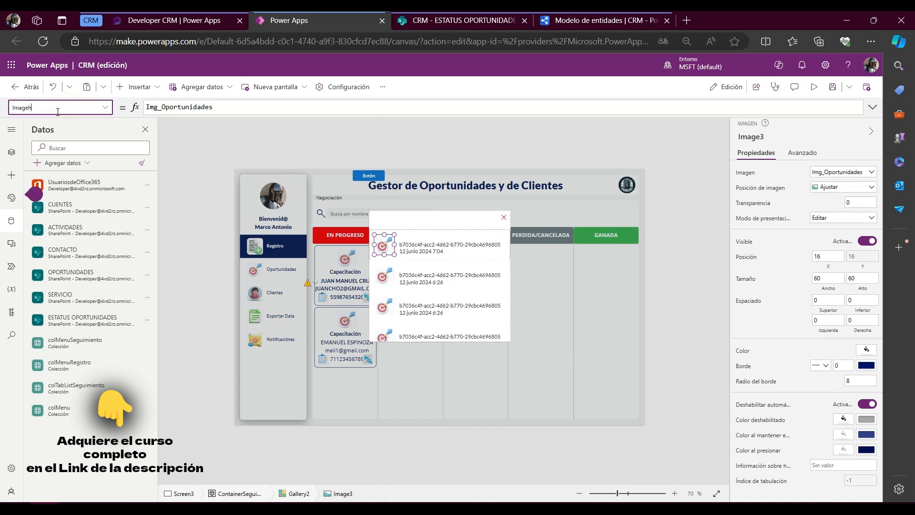
key("ctrl+a")
type("e")
type("Width")
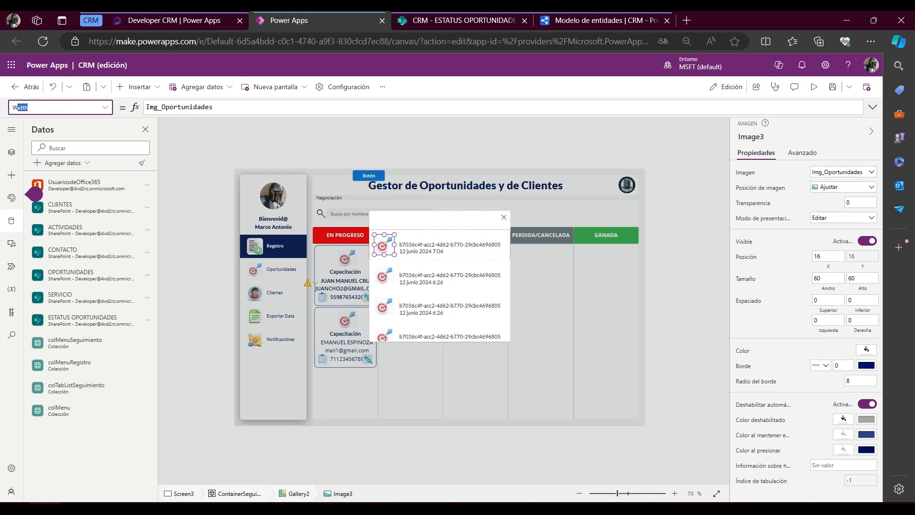
key("Return")
key("ctrl+a")
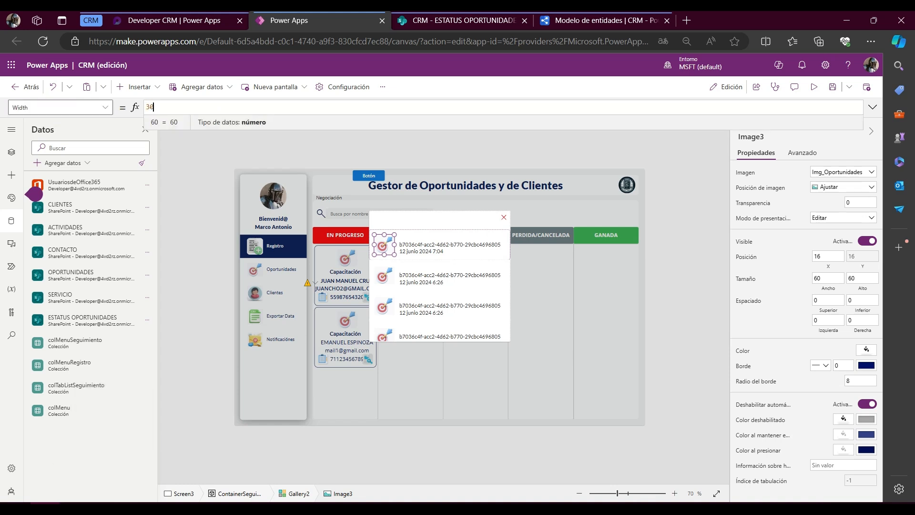
left_click(62, 108)
type("Height")
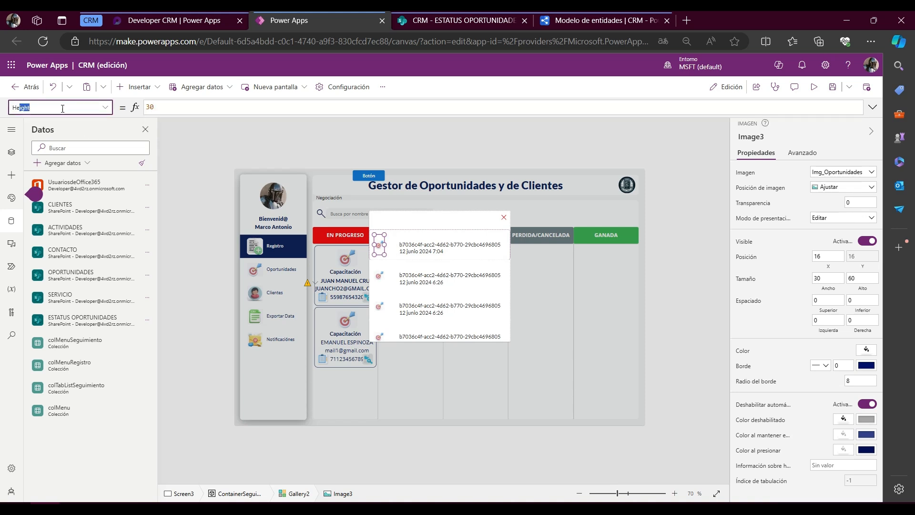
key("Return")
type("30")
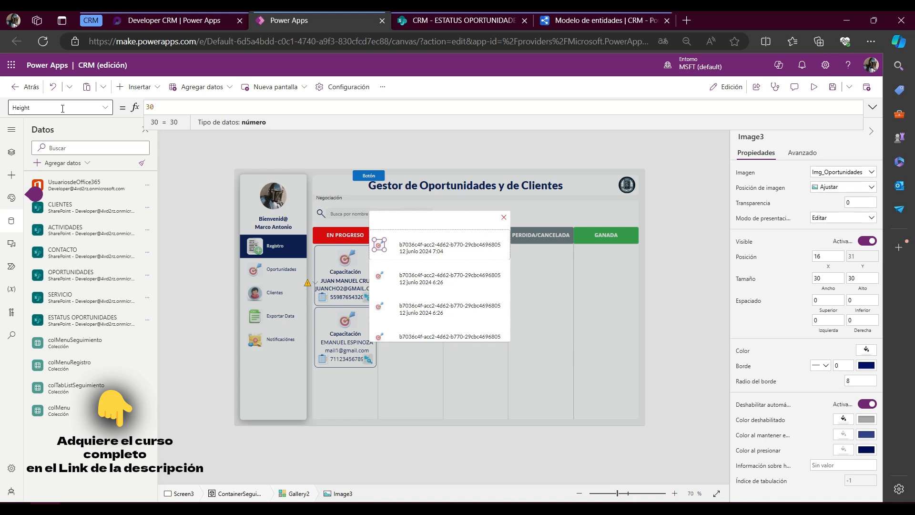
Step: Enlarge the gallery row image to a height and width of 50
key("ctrl+a")
left_click(63, 108)
type("W")
key("Return")
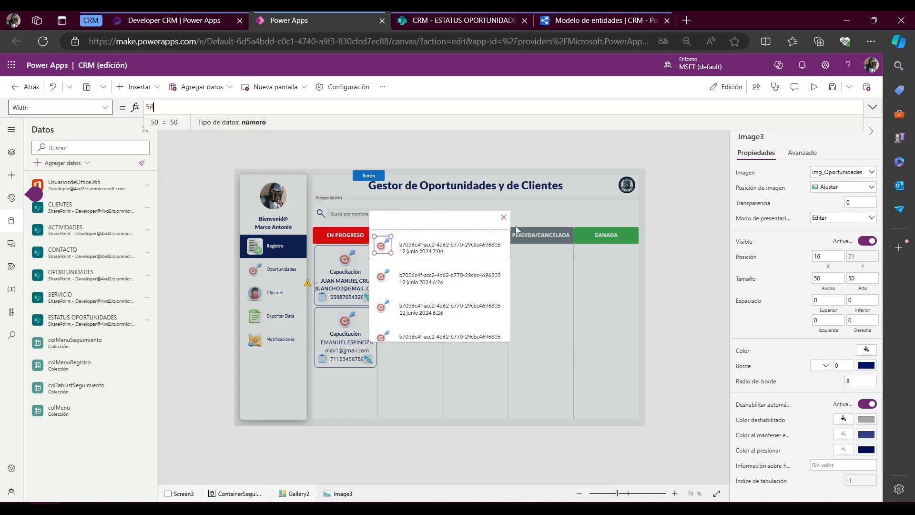
Step: Insert a rectangle shape (Rectángulo) into the row template of the popup gallery
left_click(487, 253)
left_click(417, 287)
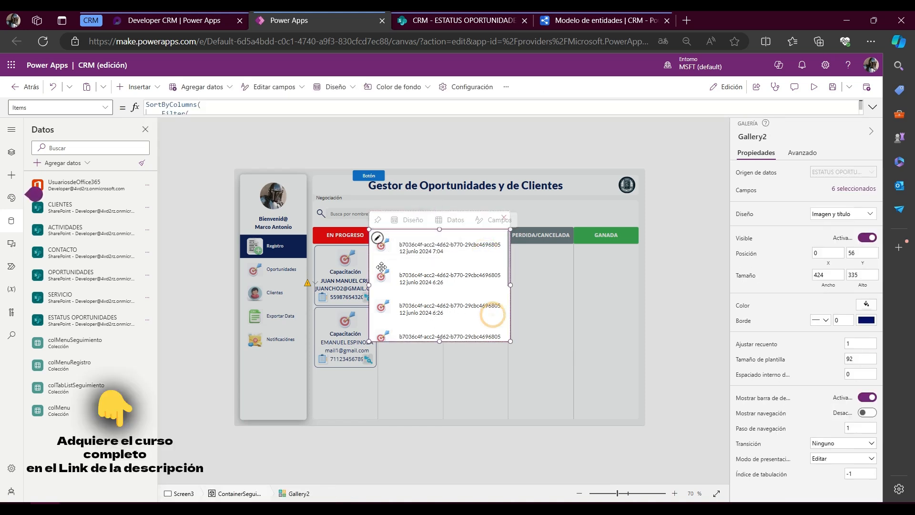
left_click(377, 237)
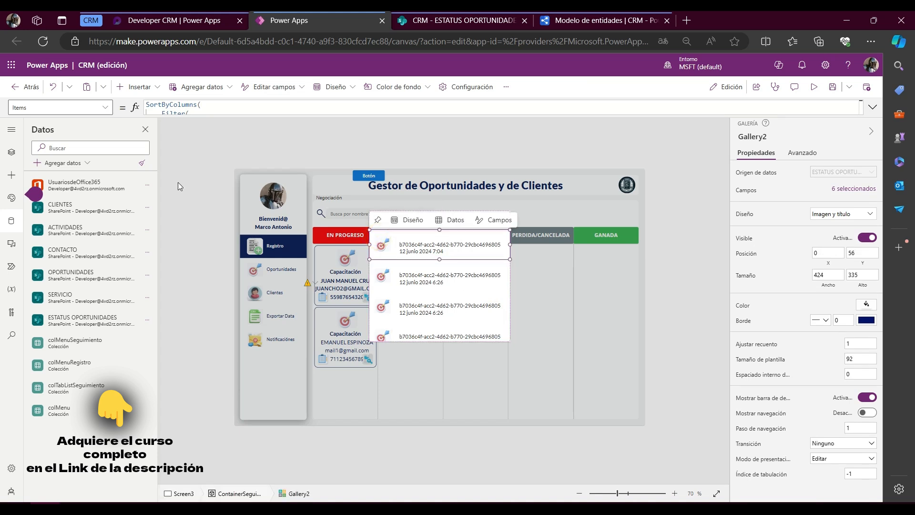
left_click(136, 87)
left_click(157, 113)
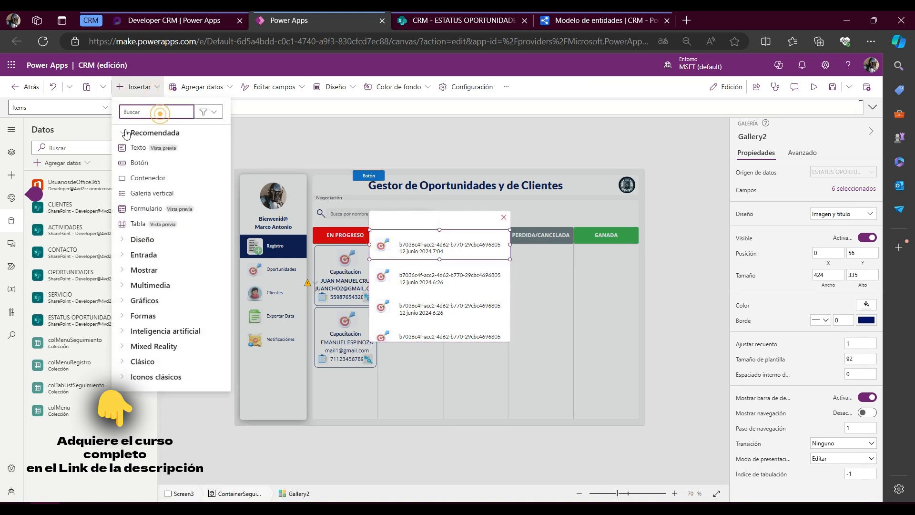
type("rect")
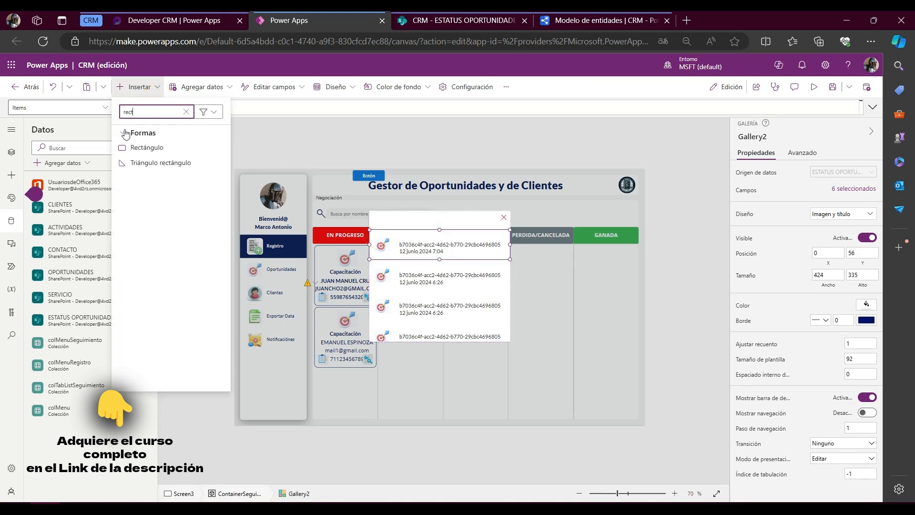
left_click(136, 148)
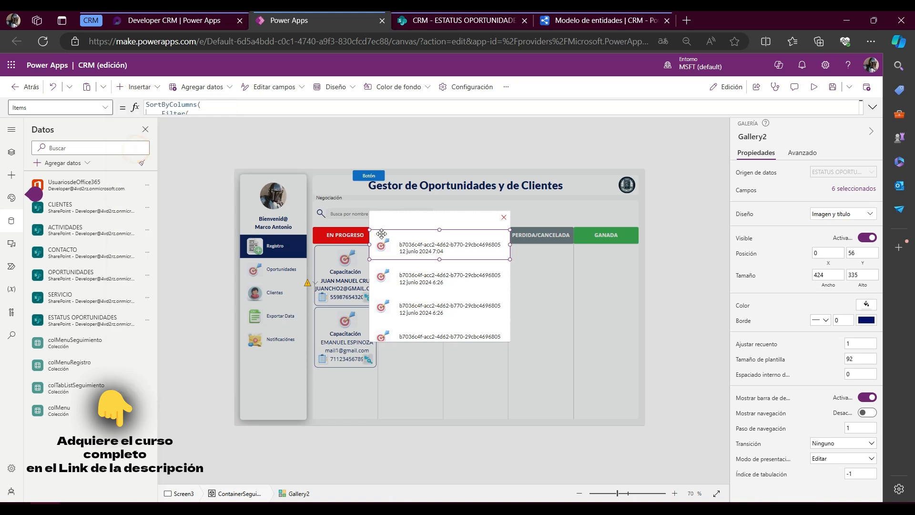
left_click(486, 333)
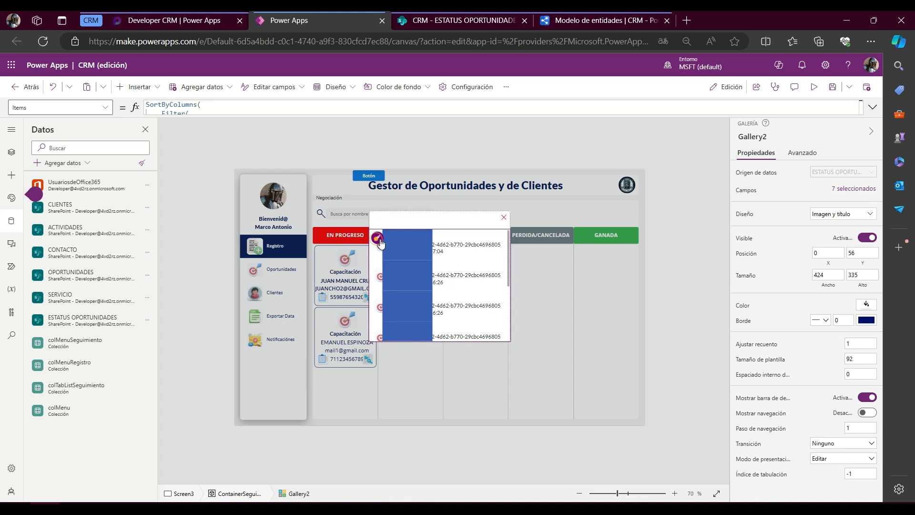
Step: Insert a classic button into the gallery row template and place it near the row's right end, at about X 228, Y 16
left_click(135, 86)
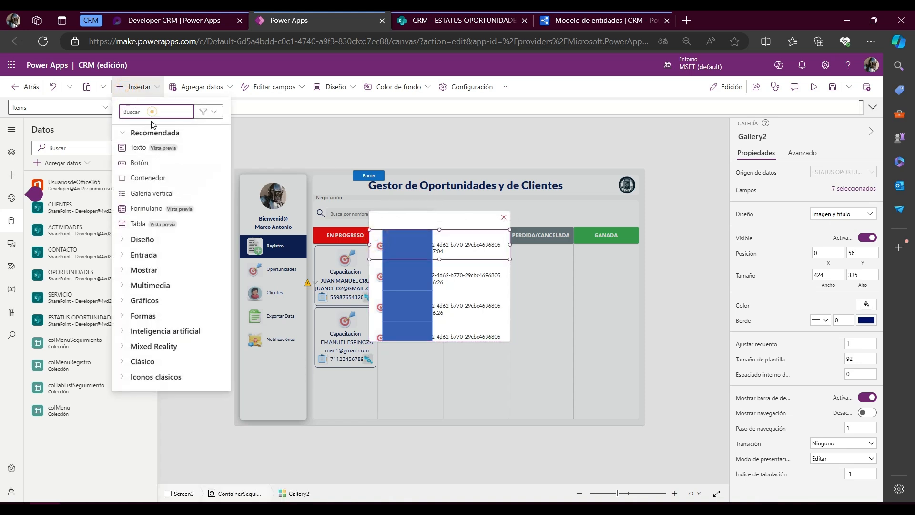
type("bo")
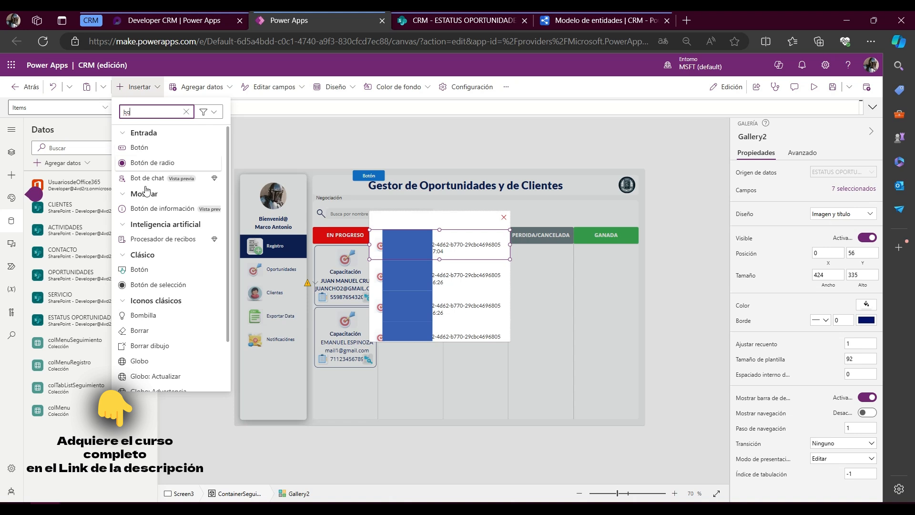
left_click(150, 269)
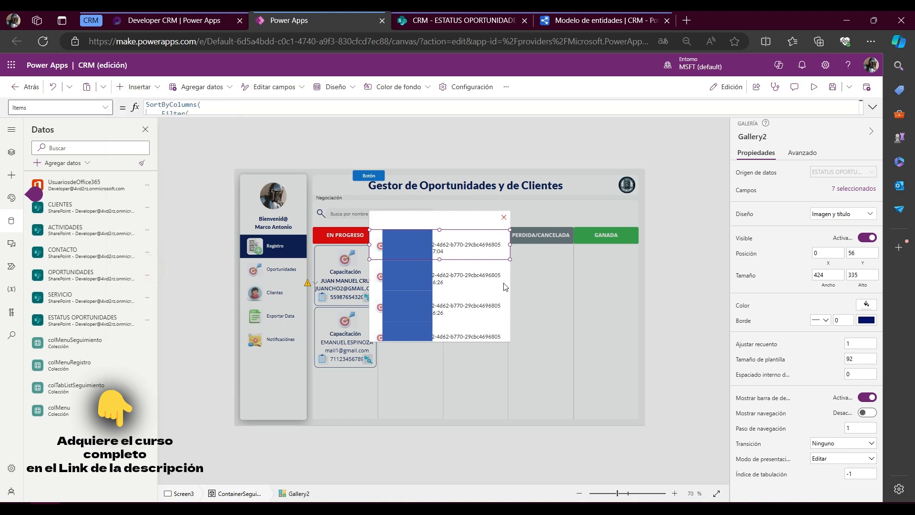
left_click(411, 253)
left_click_drag(439, 250, 456, 241)
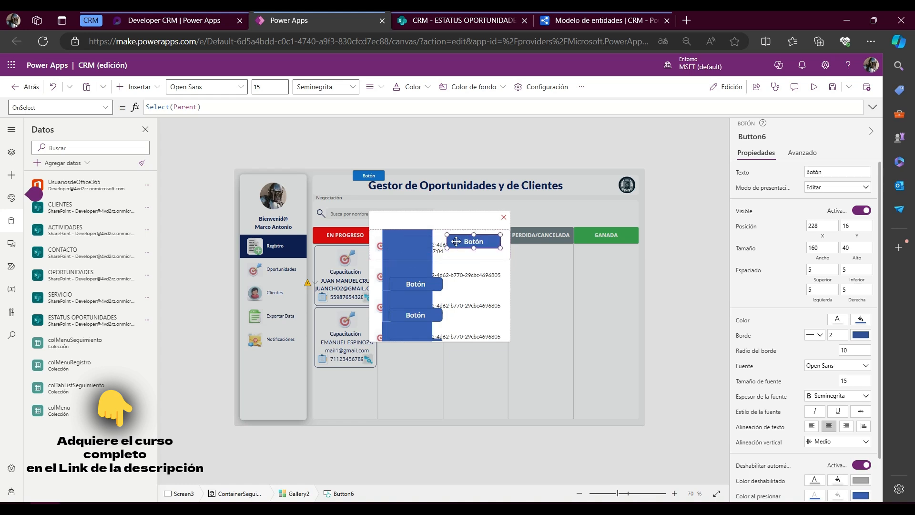
Step: Set the gallery row rectangle's Width to 3 and place it between the icon and the text, at about X 77
left_click(393, 248)
left_click(95, 107)
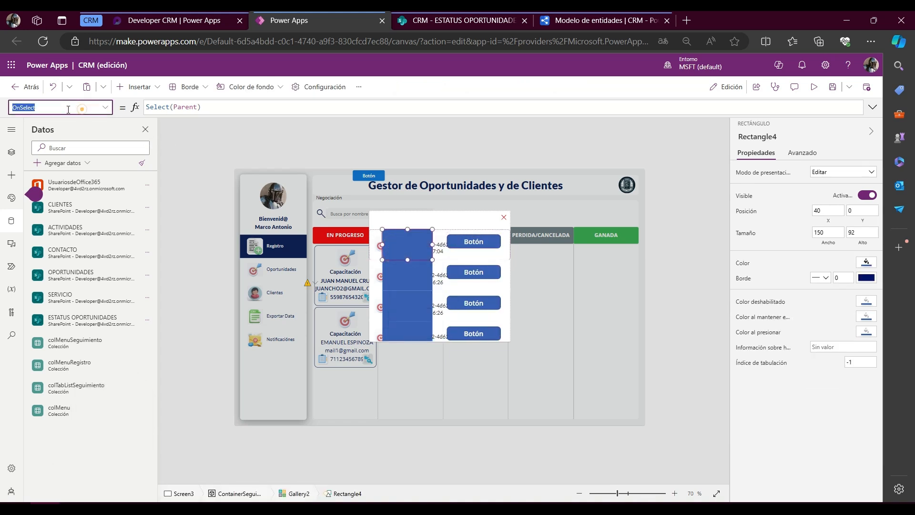
type("width")
key("Return")
key("shift+Home")
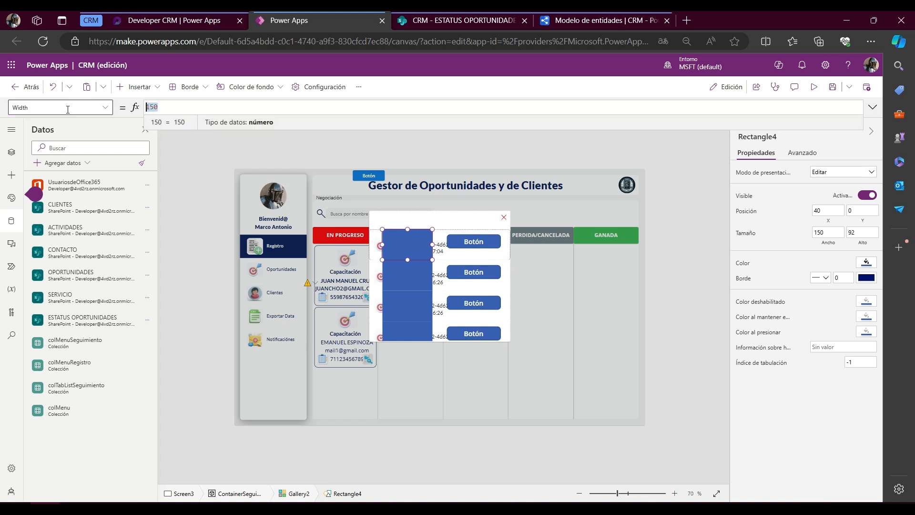
type("2")
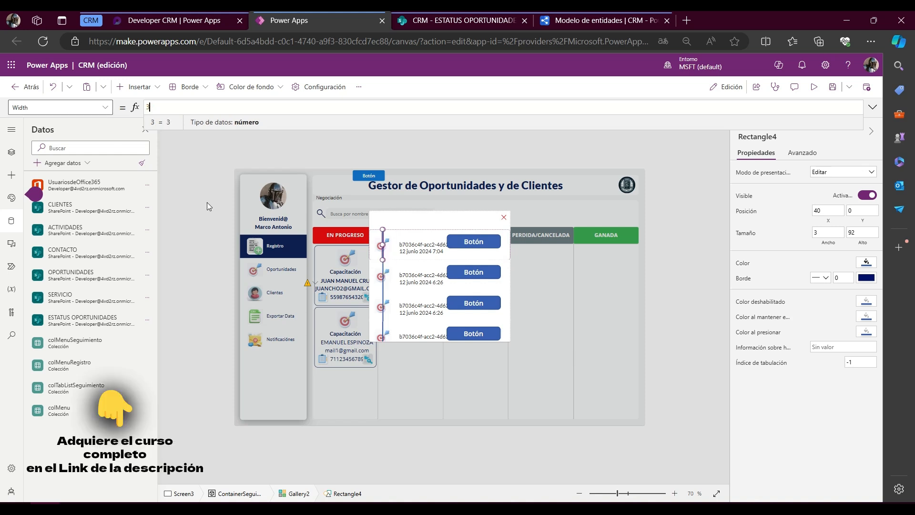
left_click_drag(383, 249, 396, 251)
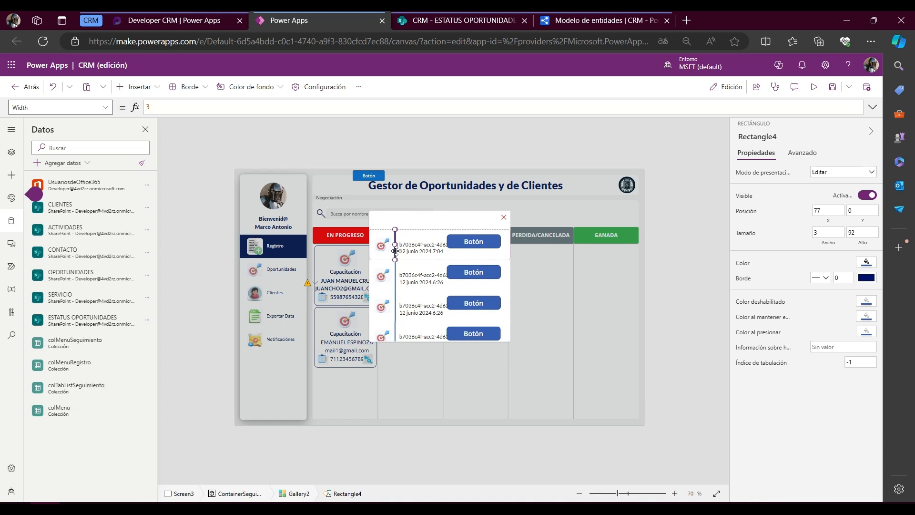
left_click(382, 246)
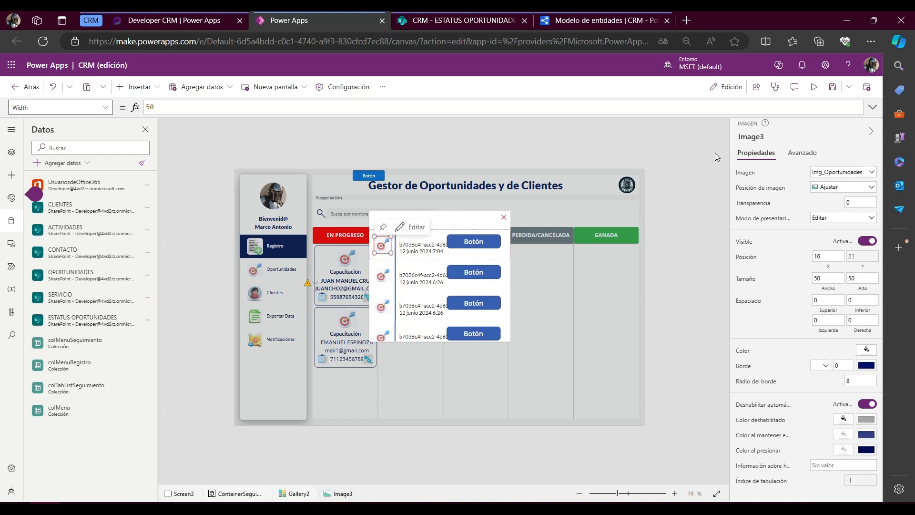
left_click(741, 137)
type("Img_O")
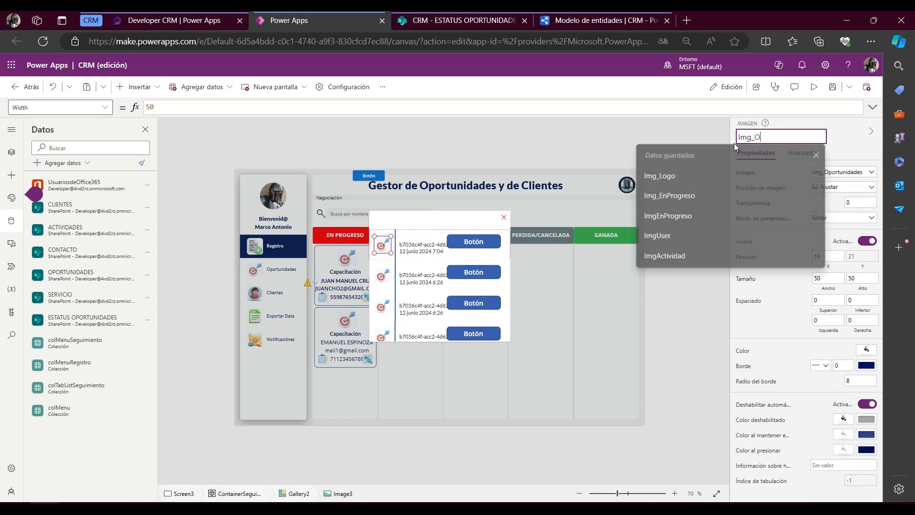
key("BackSpace")
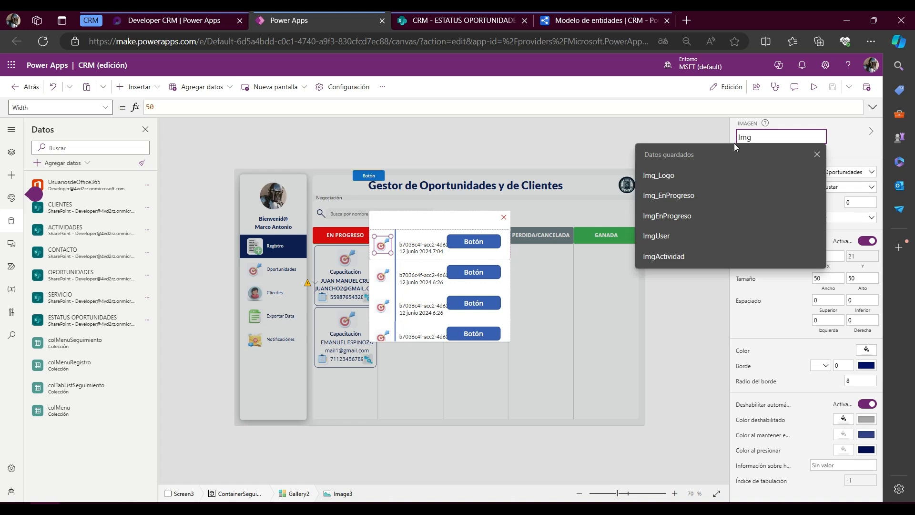
type("_Opor")
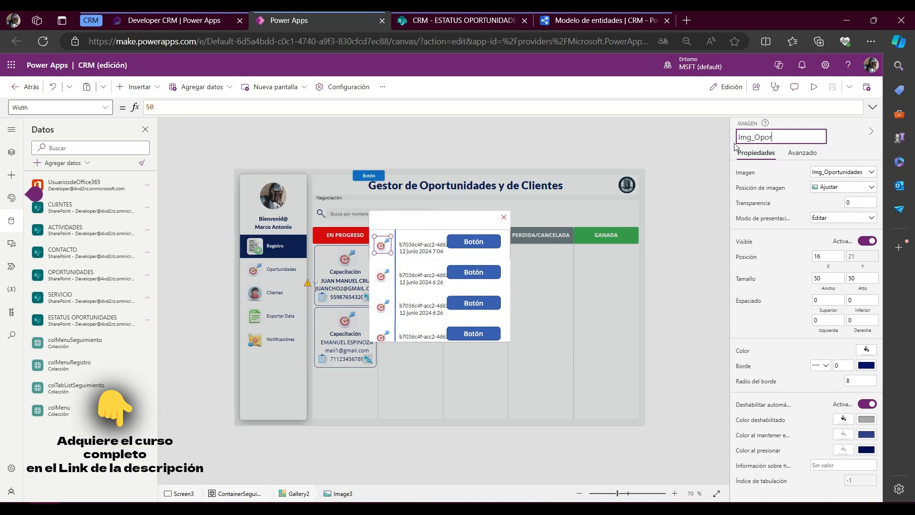
key("Escape")
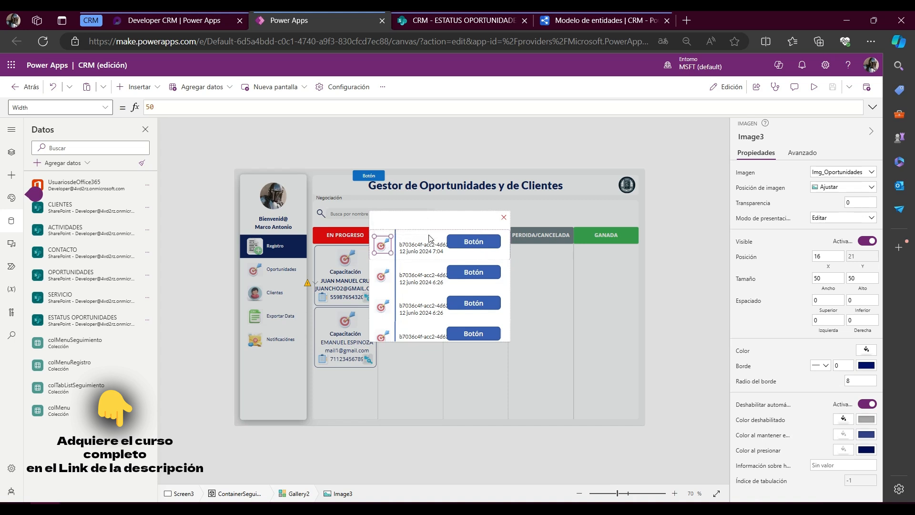
Step: Set the row rectangle's X property to the formula Image3.X + Image3.Width, using the copied name of the row image
scroll(390, 252, "up", 2)
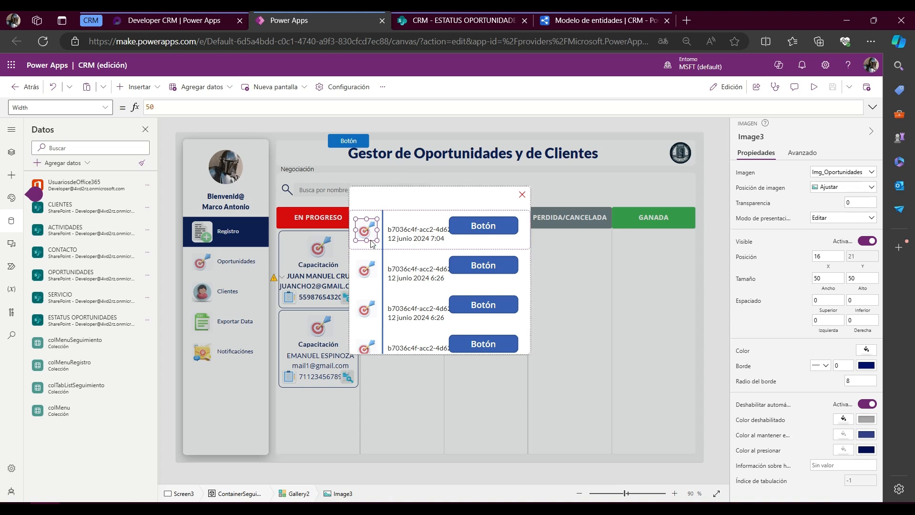
left_click(749, 136)
key("ctrl+c")
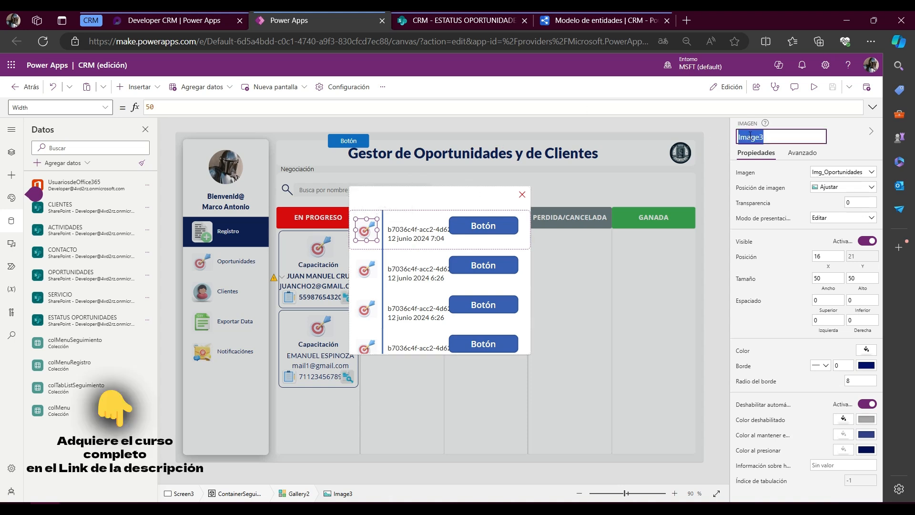
key("Escape")
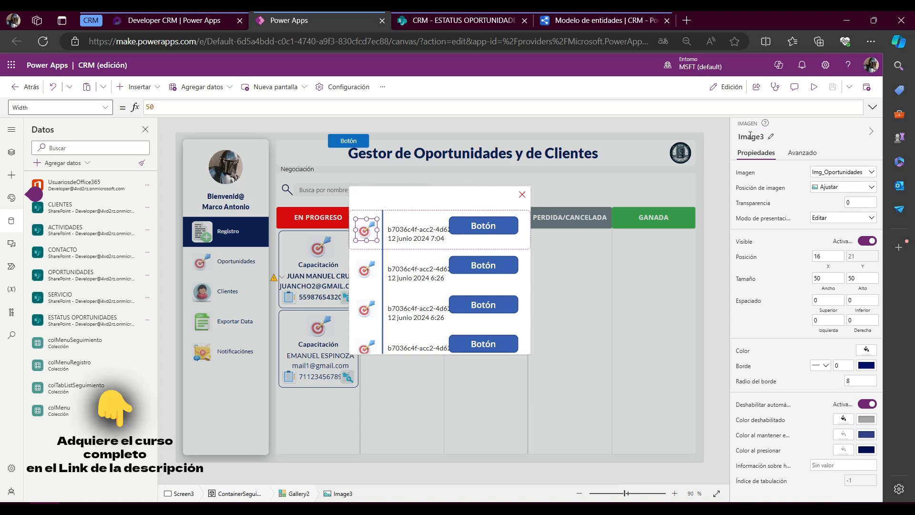
left_click(382, 242)
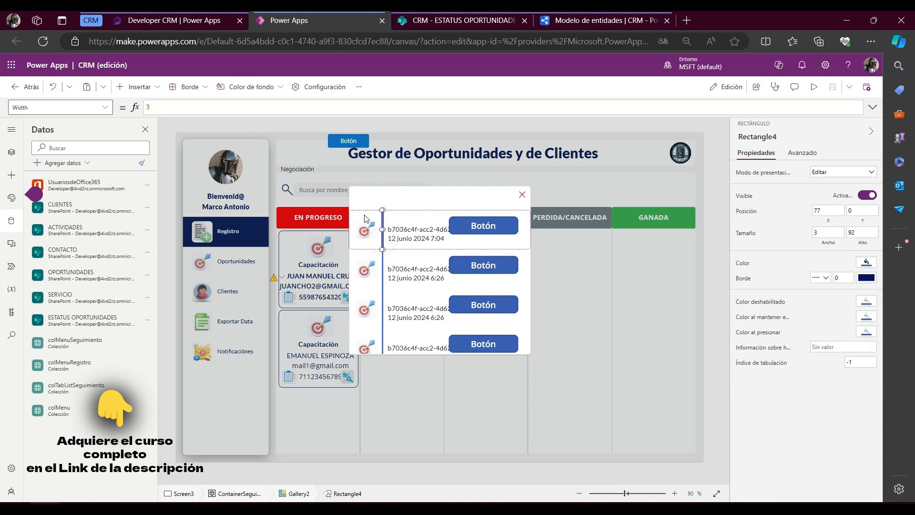
left_click(54, 107)
type("x")
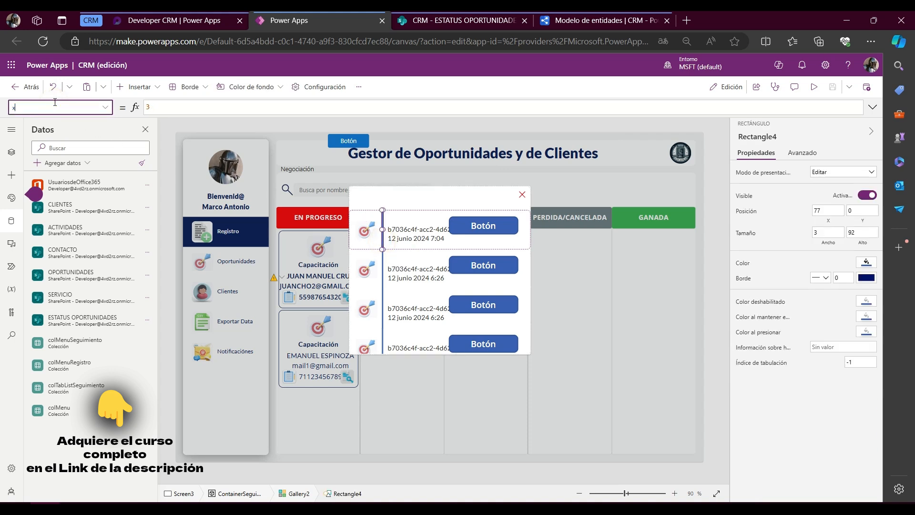
key("Tab")
key("ctrl+a")
key("ctrl+v")
type("-X +")
key("ctrl+v")
type("-Weekday")
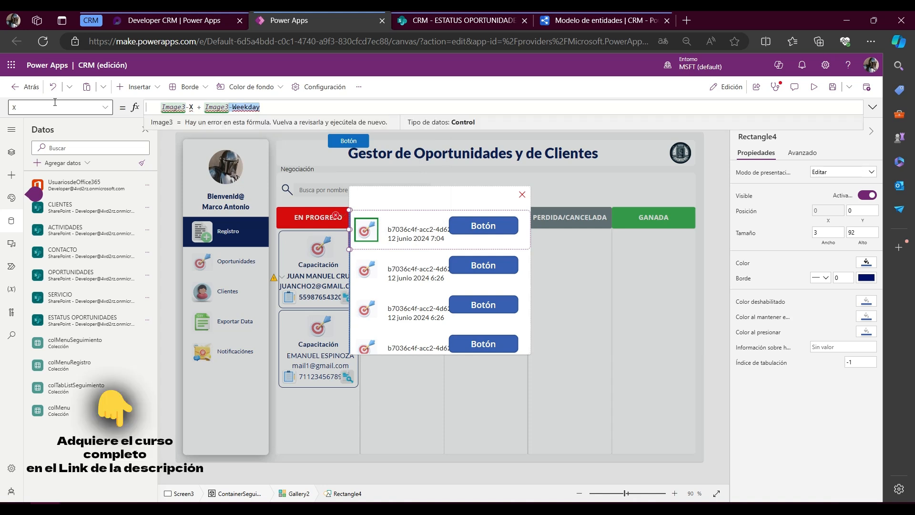
type(".")
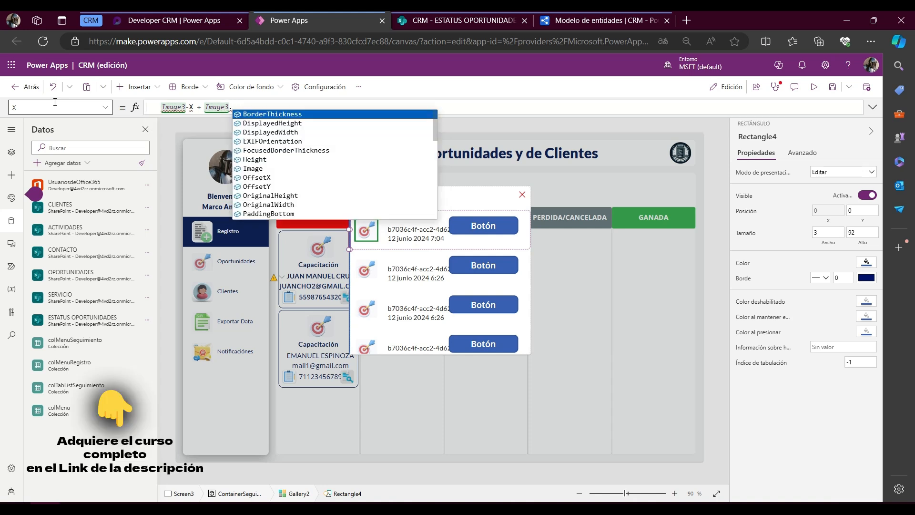
type("Width")
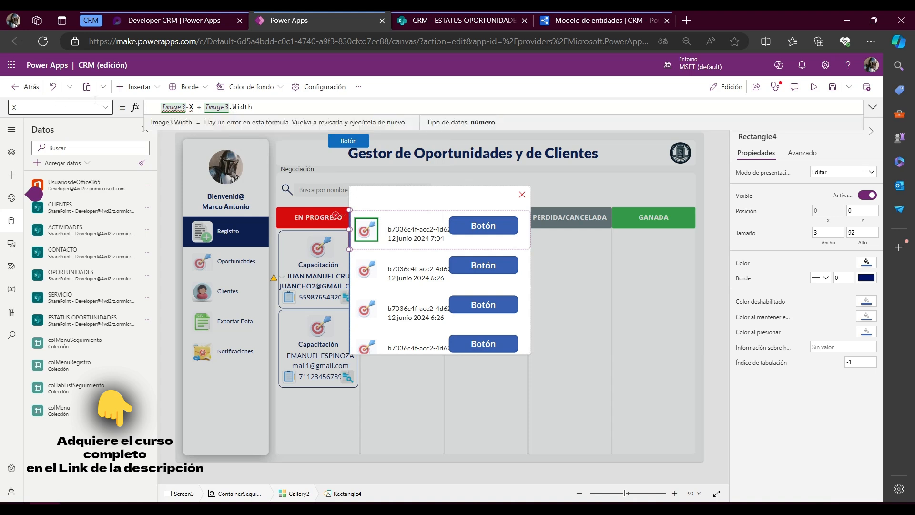
key("Left")
key("Left")
key("Left")
key("Left")
key("Left")
key("Left")
key("Left")
key("Left")
key("Left")
key("Left")
key("Left")
key("Left")
key("Left")
key("Left")
type(".")
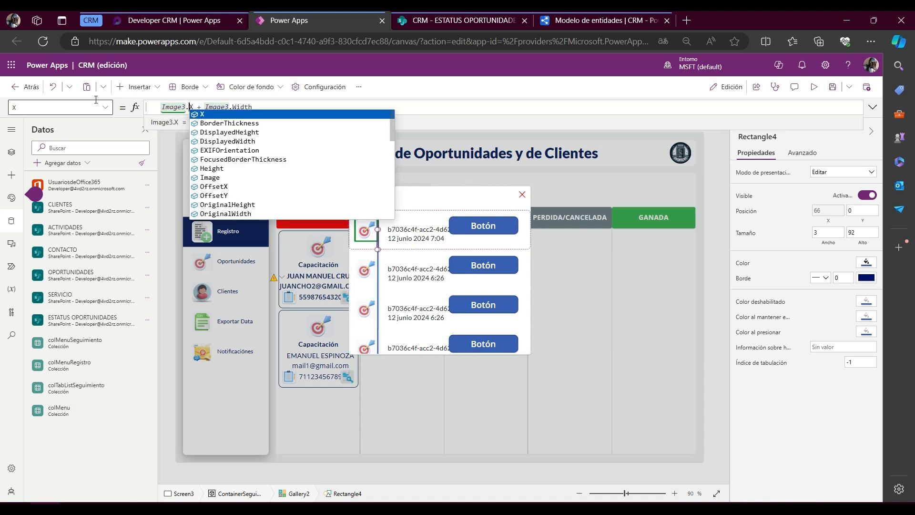
Step: Extend the rectangle's X formula with an offset of 10, giving Image3.X + Image3.Width + 10
left_click(272, 107)
type("+ ")
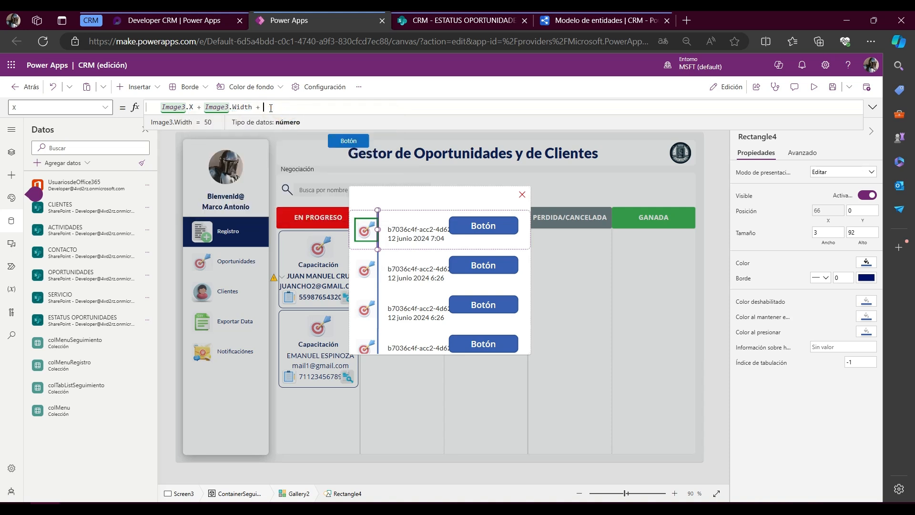
type("5")
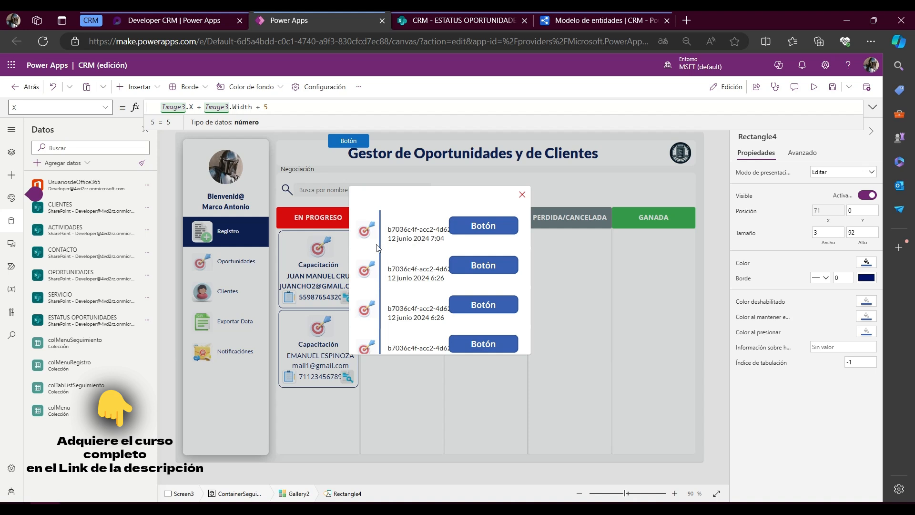
key("shift+Right")
type("10")
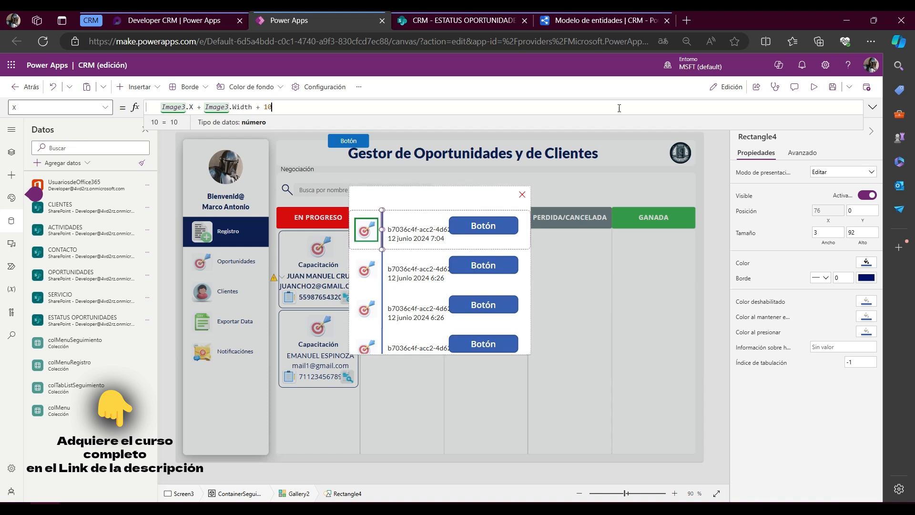
Step: Preview the app to check the layout of the popup's rows, leave the preview, and select the popup gallery
left_click(814, 90)
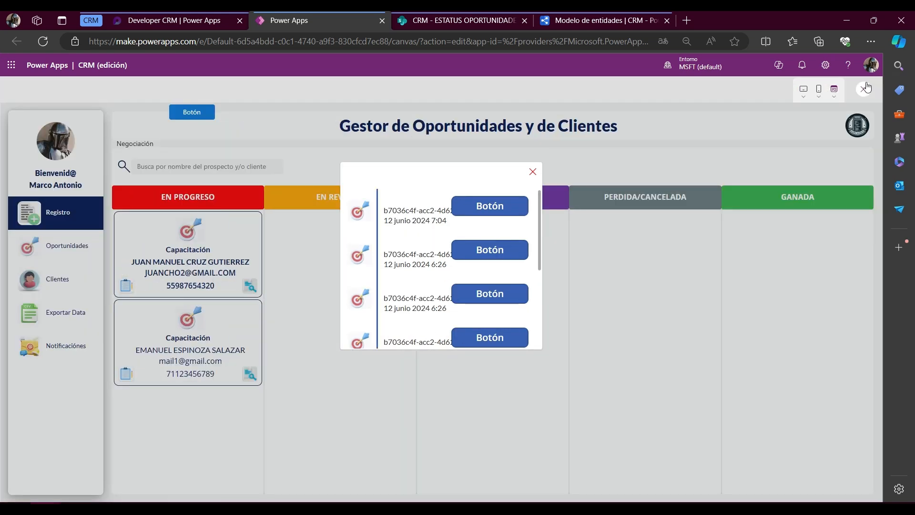
key("Escape")
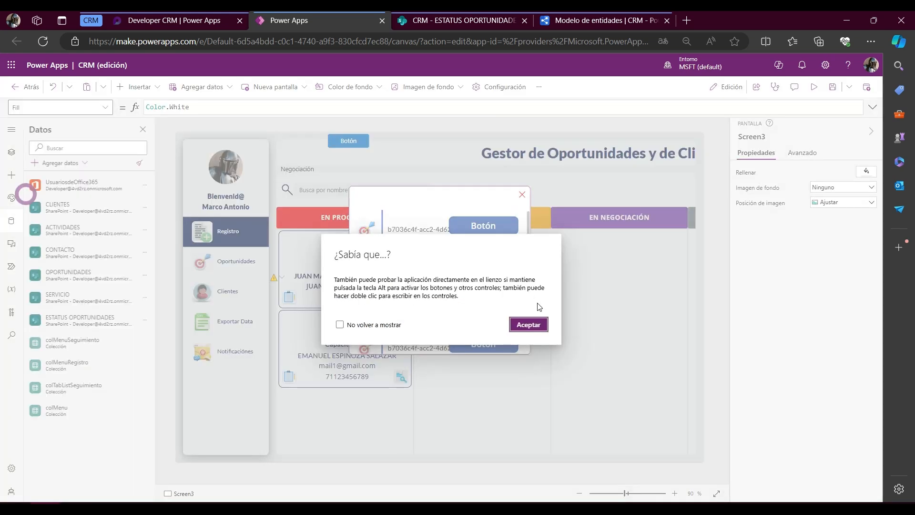
left_click(531, 323)
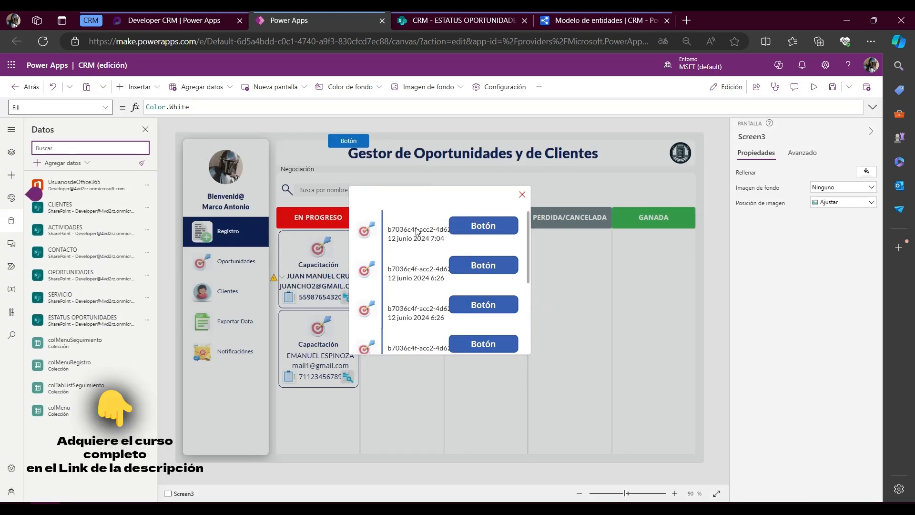
left_click(383, 222)
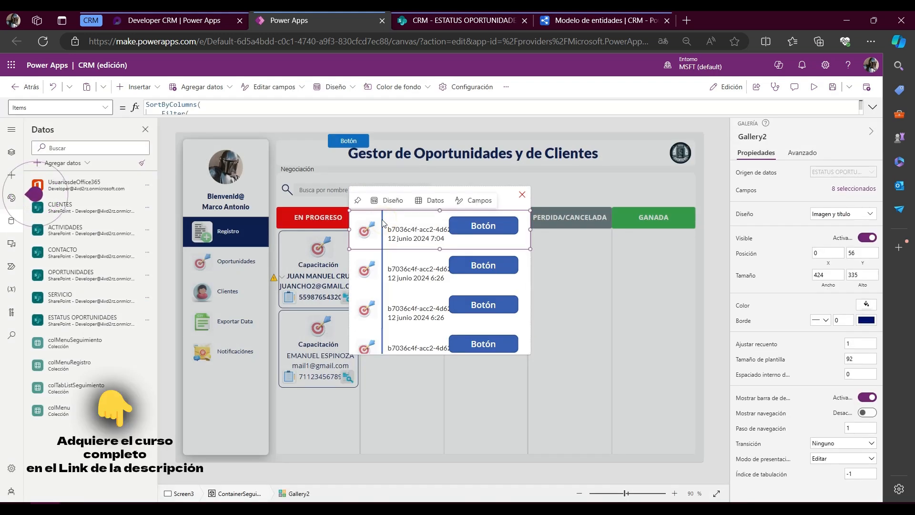
Step: Set the Width of the gallery row's vertical rectangle to 2
left_click(382, 223)
left_click(72, 106)
type("W")
key("Return")
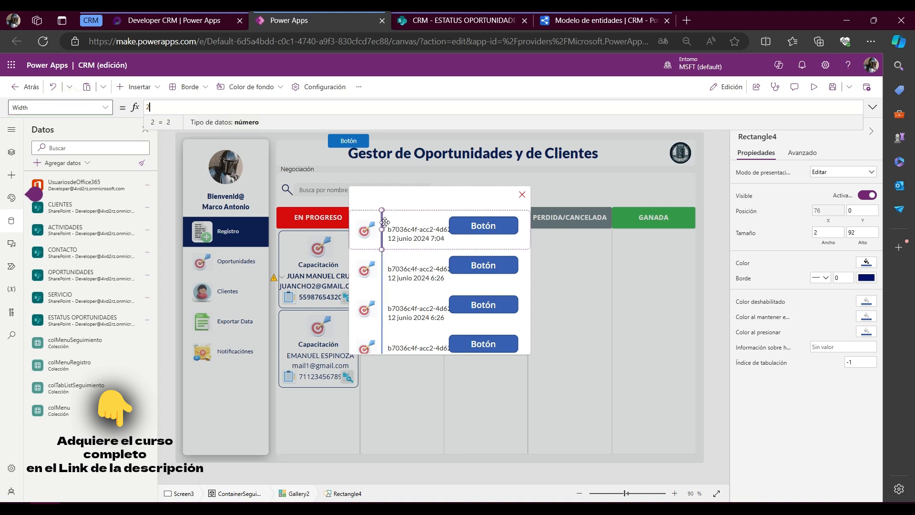
Step: Shrink the gallery row's button by setting both its Width and Height to 10
left_click(504, 225)
left_click(44, 109)
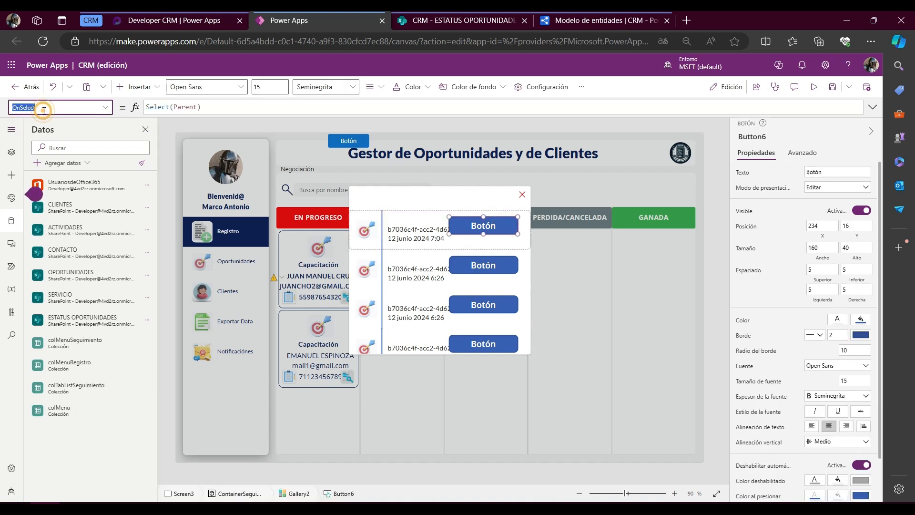
left_click_drag(518, 233, 468, 233)
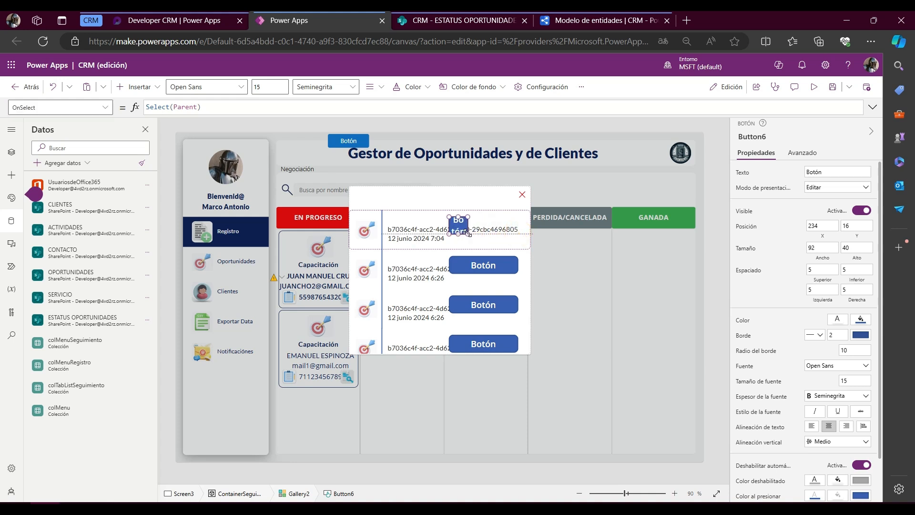
left_click(35, 105)
type("Width")
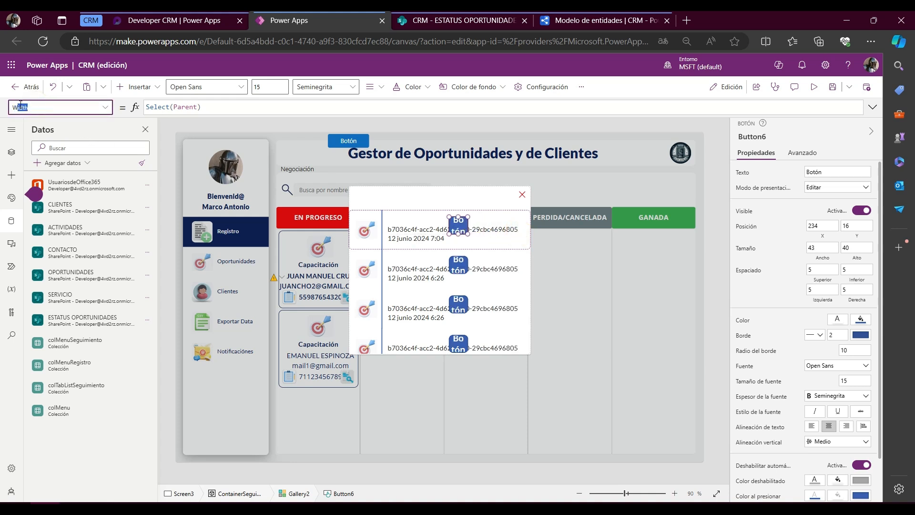
key("Return")
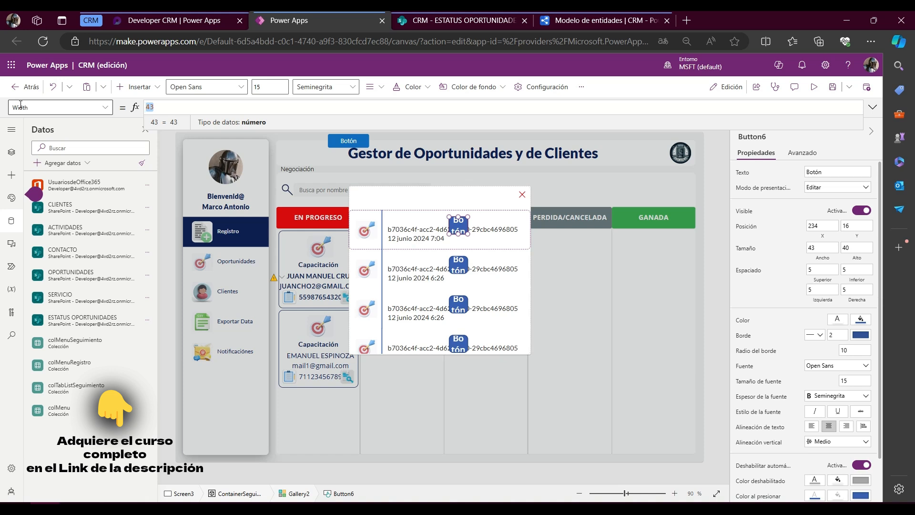
type("10")
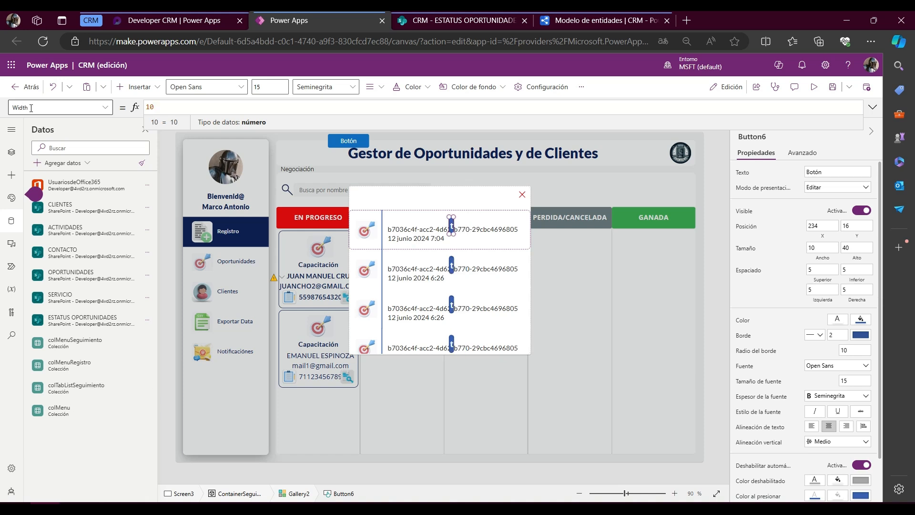
left_click(34, 108)
key("Return")
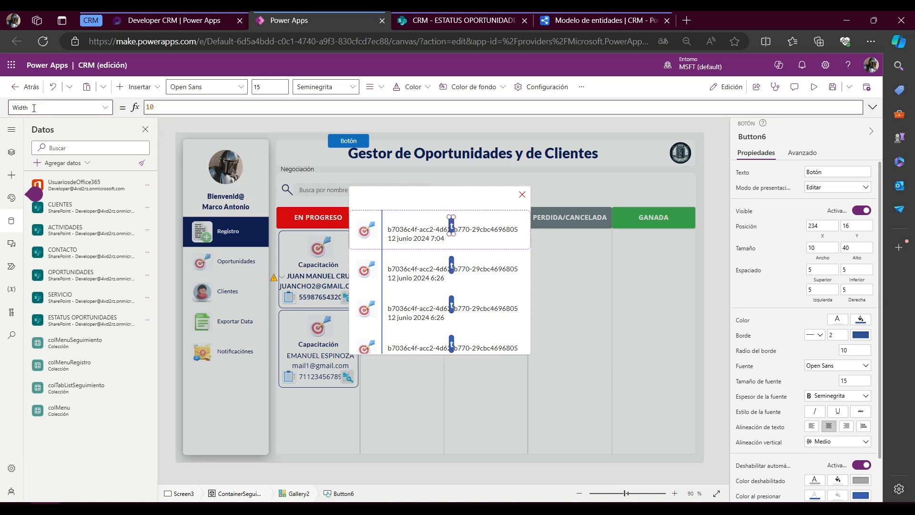
left_click(34, 107)
type("Height")
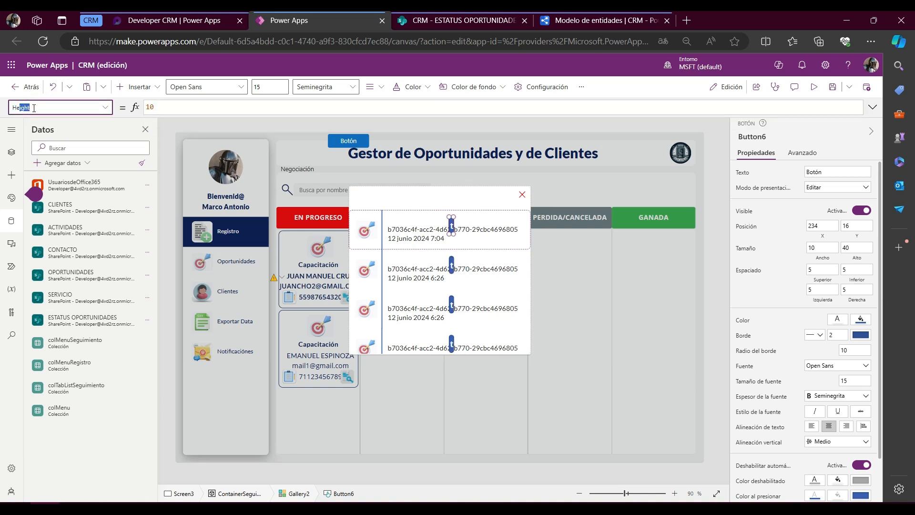
key("Return")
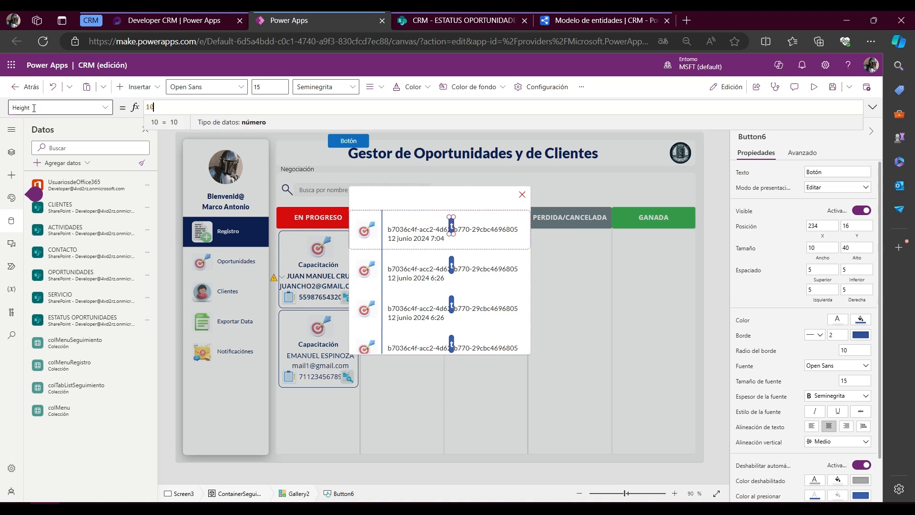
Step: Set the row button's RadiusBottomLeft, RadiusBottomRight, RadiusTopLeft and RadiusTopRight properties to 100
left_click(807, 152)
left_click(782, 175)
type("rad")
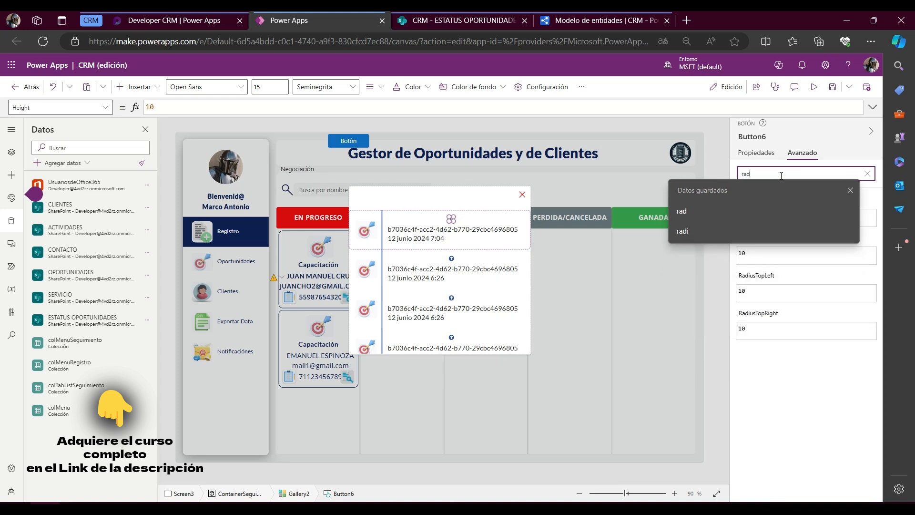
left_click(848, 190)
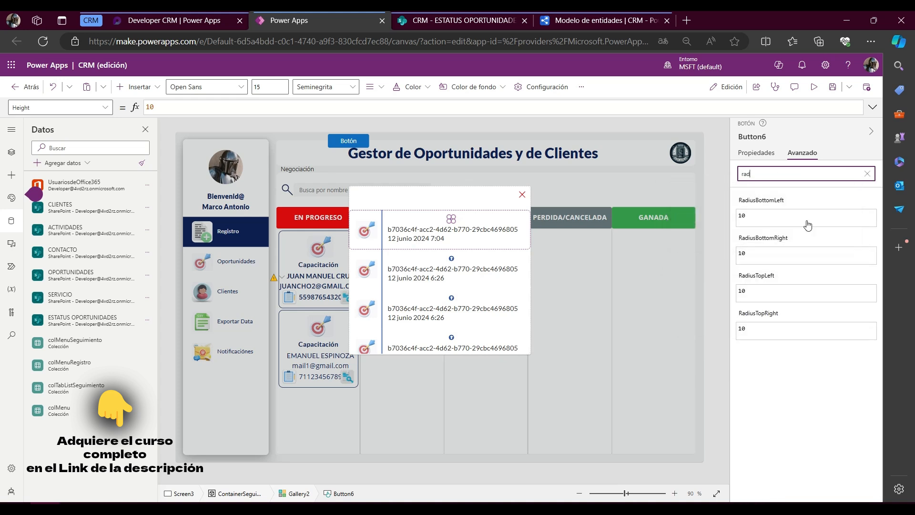
left_click(759, 216)
type("0")
left_click(770, 251)
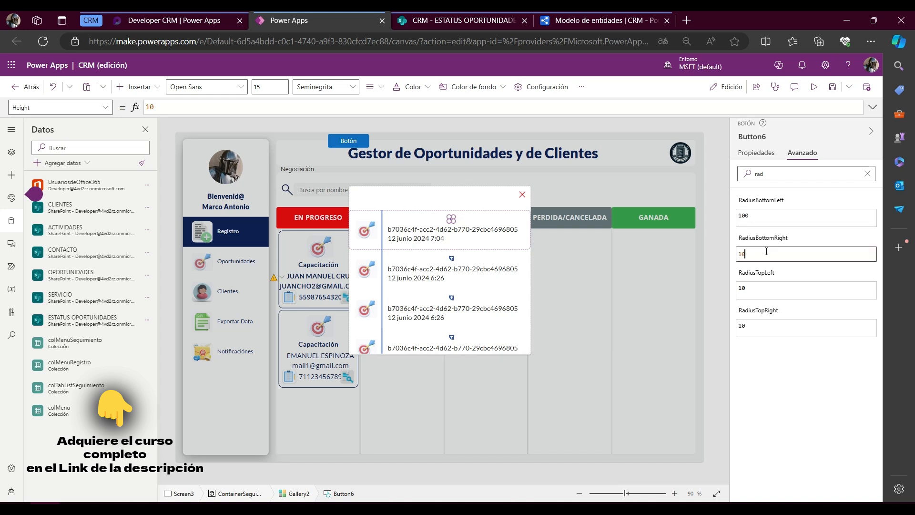
left_click(771, 289)
type("0")
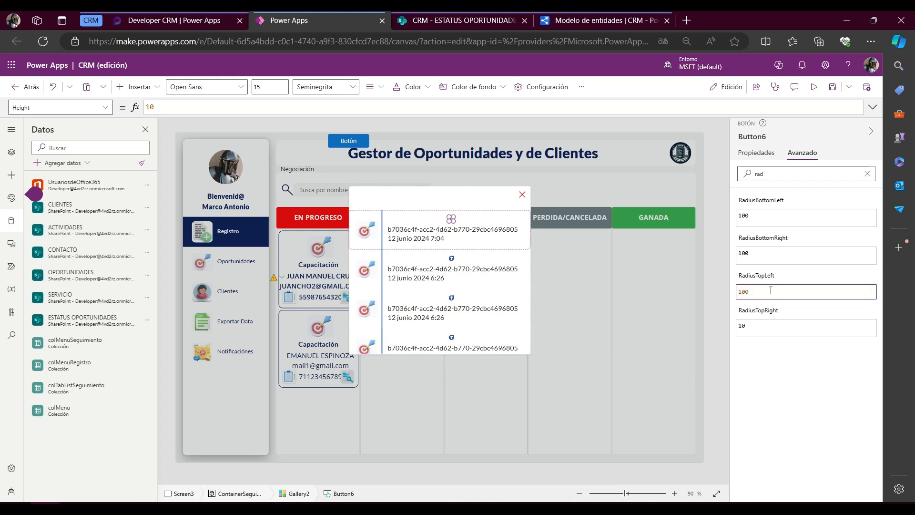
left_click(770, 328)
type("0")
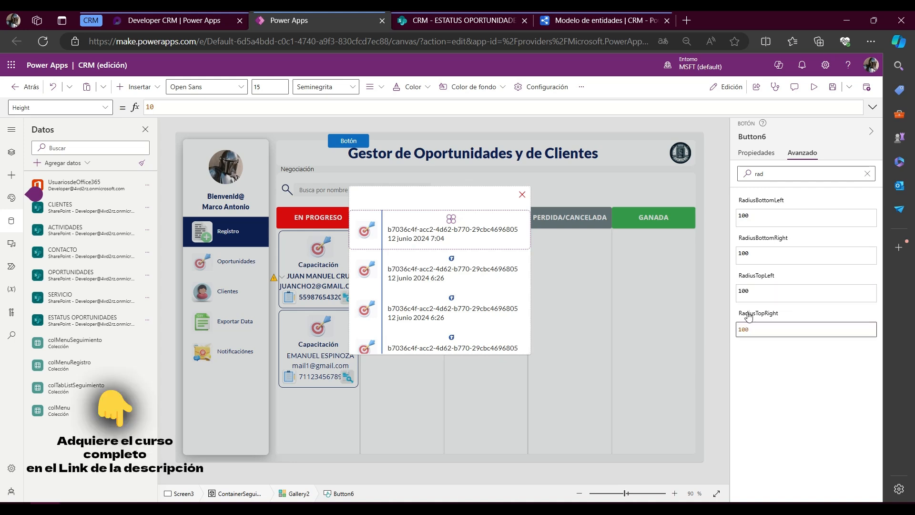
left_click(771, 371)
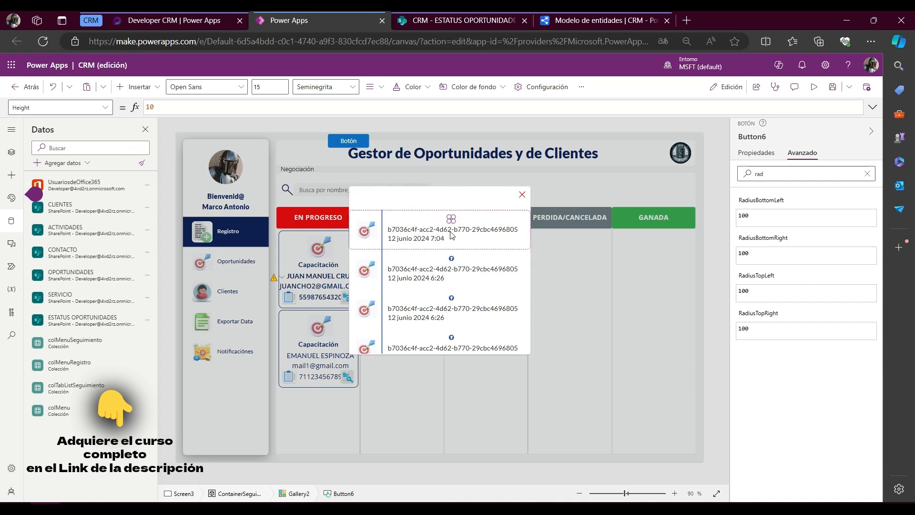
Step: Enlarge the row button to a height of about 19 and clear its Text property
scroll(459, 247, "up", 2)
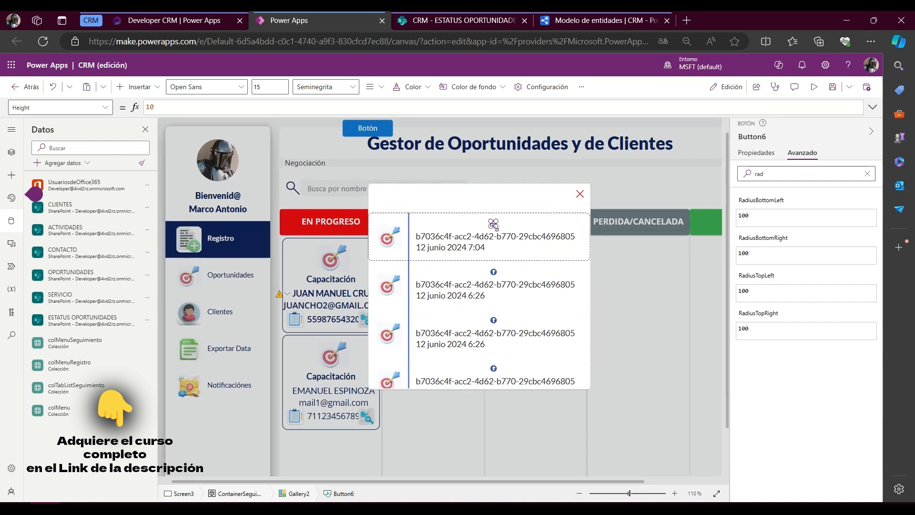
left_click_drag(496, 226, 502, 231)
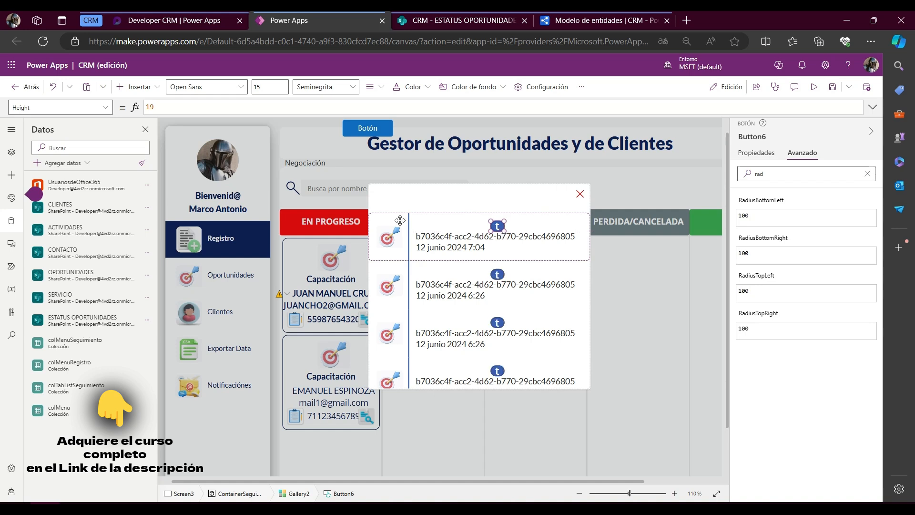
left_click(95, 108)
type("Te")
key("Return")
key("ctrl+a")
key("BackSpace")
key("Return")
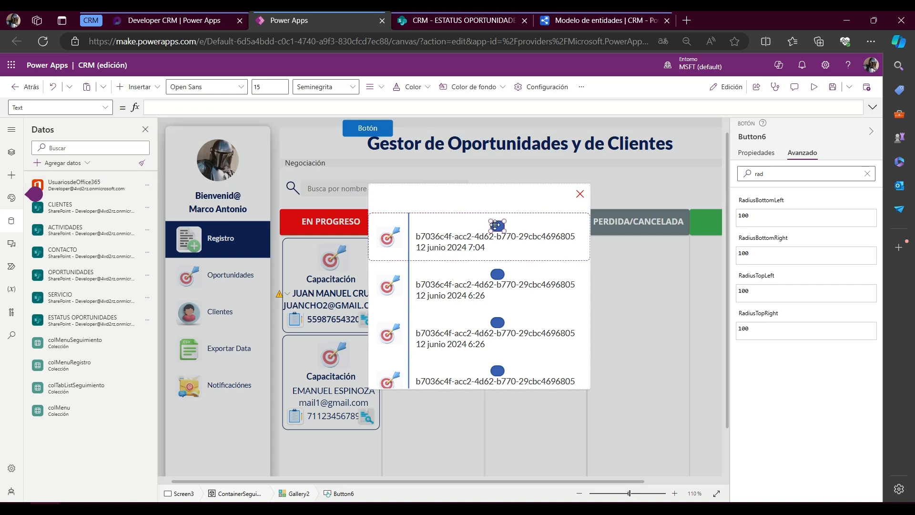
Step: Move the row button closer to the vertical line and set its X to Rectangle4.X - 5, using the rectangle's copied name
left_click_drag(496, 224, 451, 225)
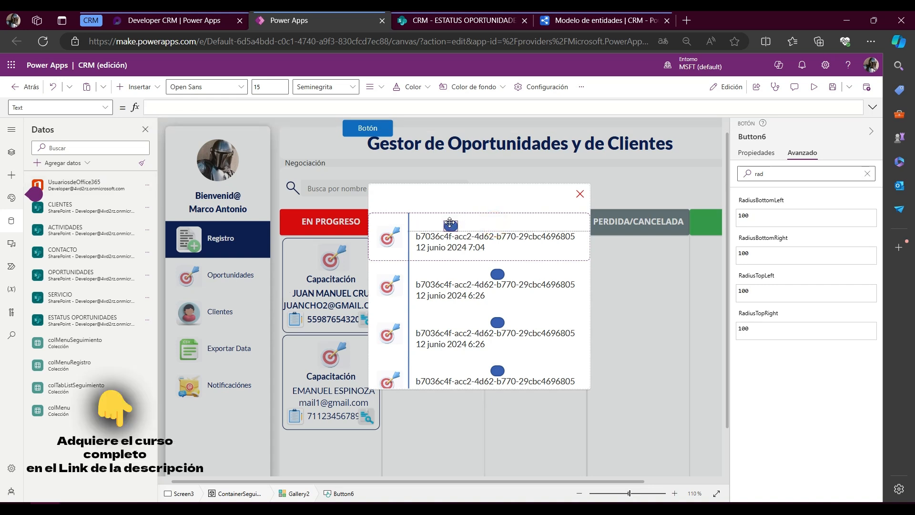
left_click(408, 229)
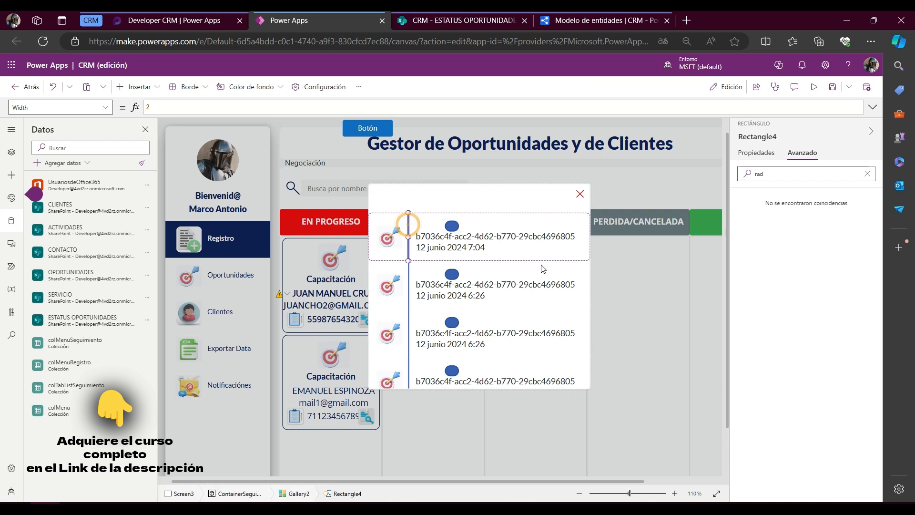
left_click(771, 138)
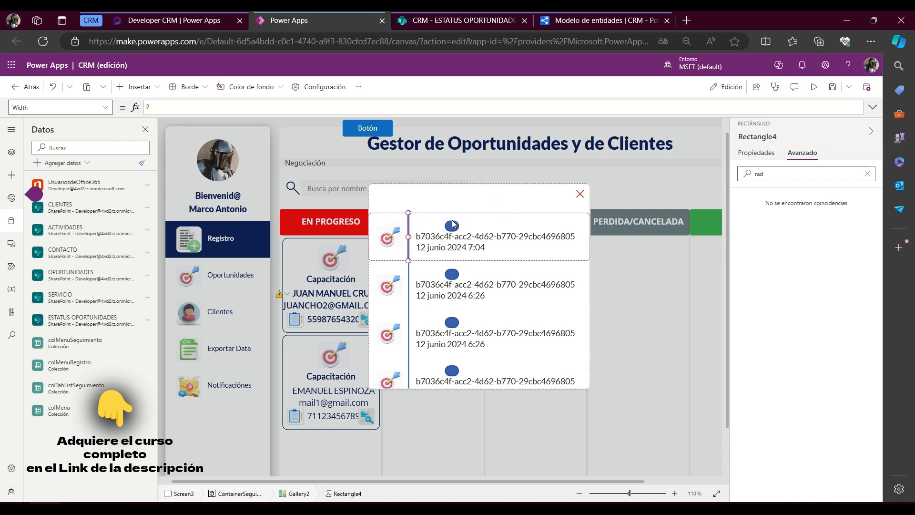
left_click(452, 222)
left_click(451, 222)
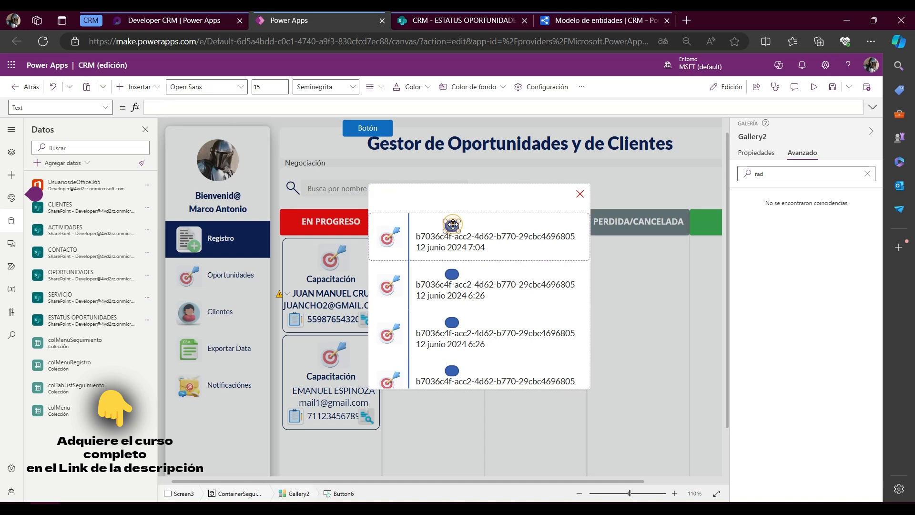
left_click(46, 110)
type("x")
key("Return")
key("ctrl+a")
type("Rectangle4")
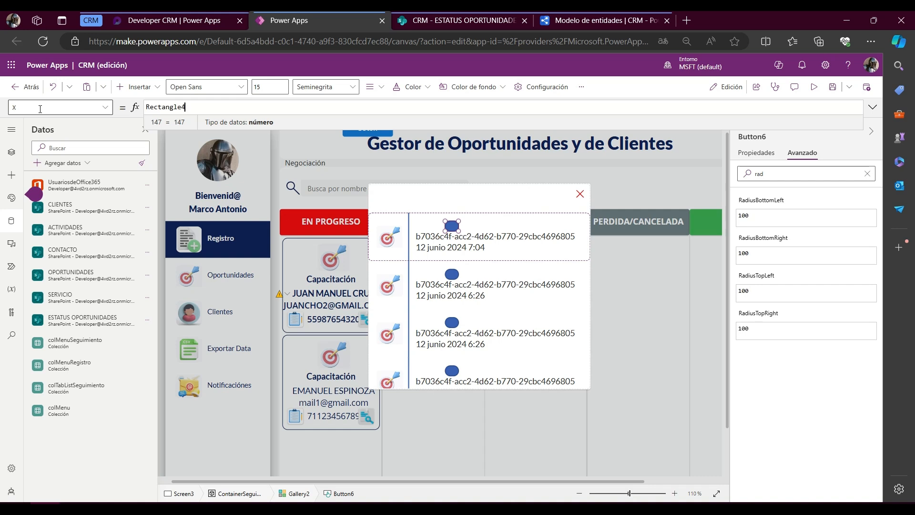
type(".")
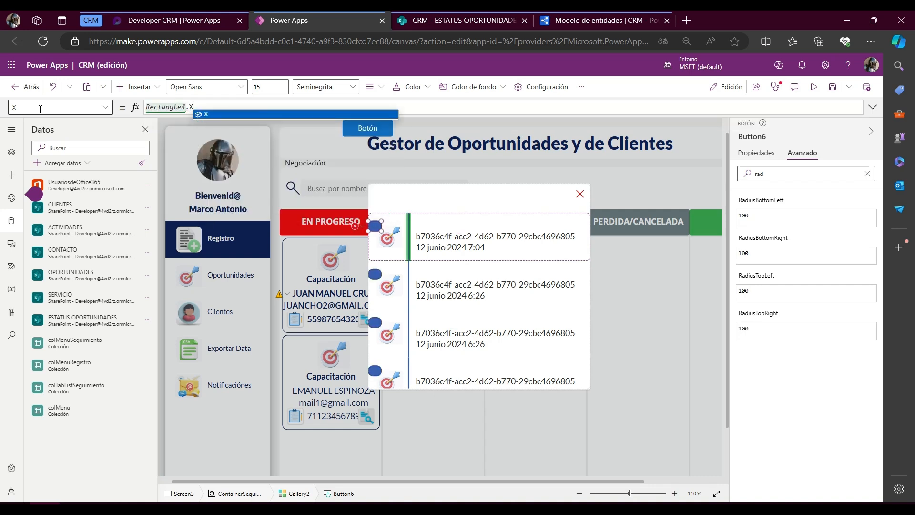
type("X - 5")
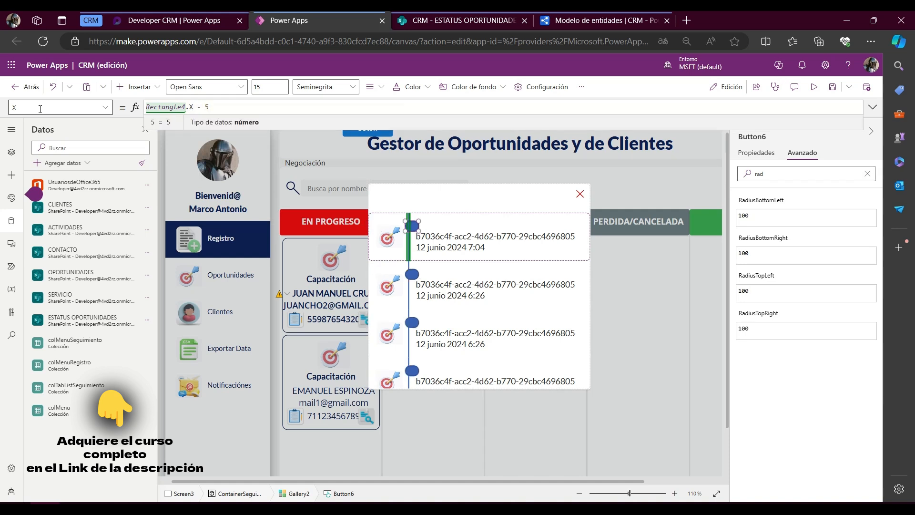
Step: Adjust the offset in the row button's X formula, trying 15 and settling on Rectangle4.X - 10
key("BackSpace")
type("10")
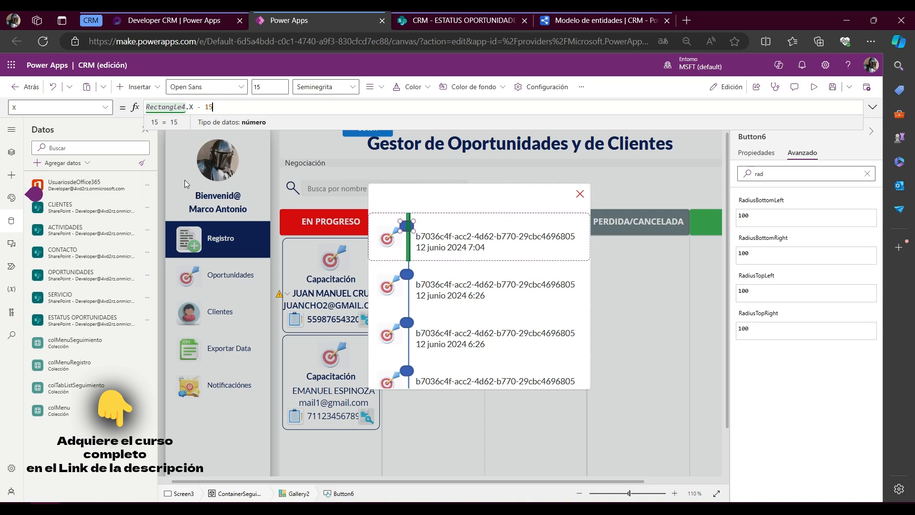
key("BackSpace")
type("0")
Step: Reset the round row button's Width and Height to 10 each
left_click(54, 106)
type("w")
key("Return")
key("ctrl+a")
type("10")
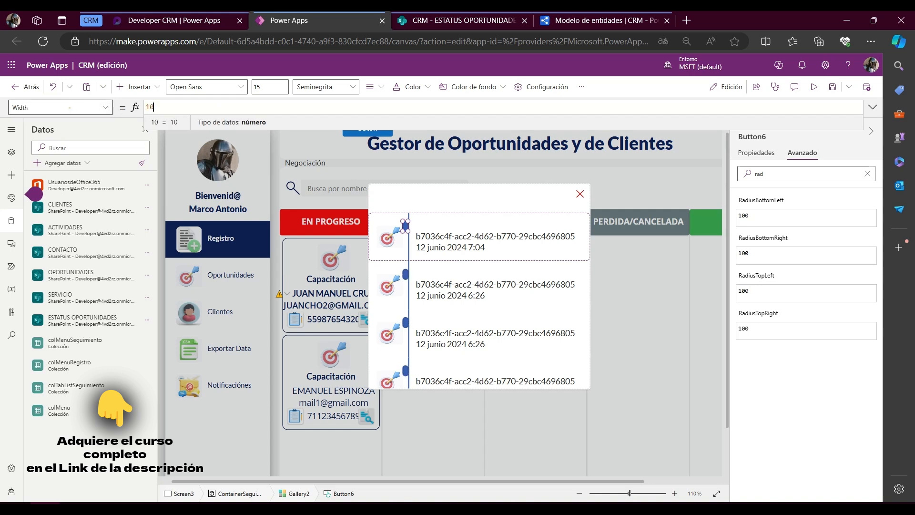
left_click(66, 107)
type("H")
key("Return")
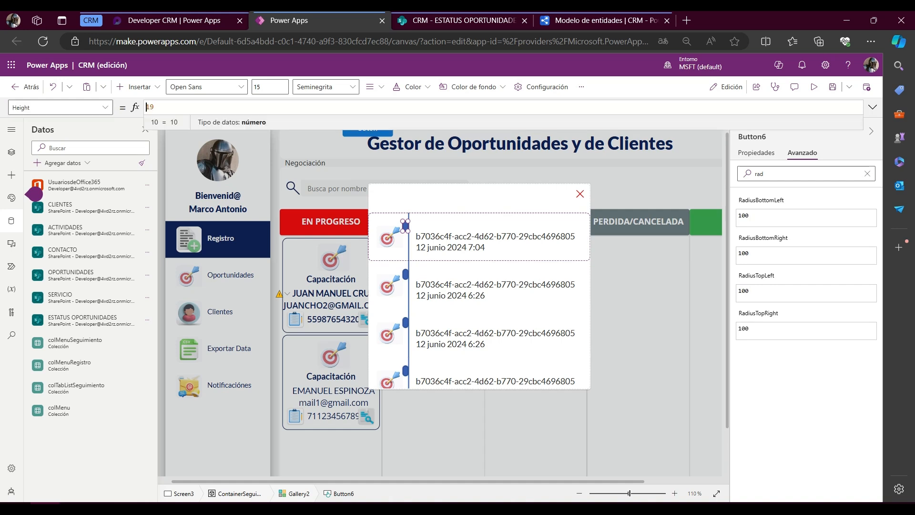
key("ctrl+a")
type("10")
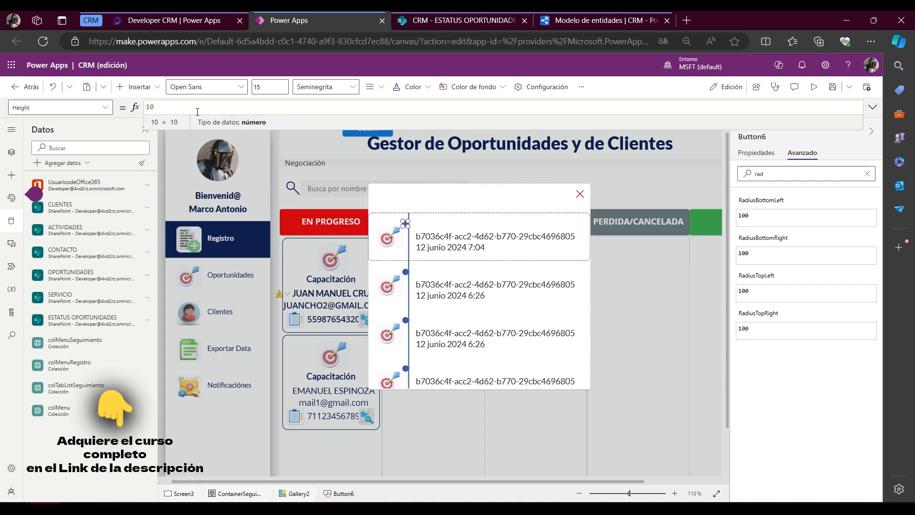
Step: Try a larger row button by setting its Height and Width to 20
key("ctrl+a")
type("20")
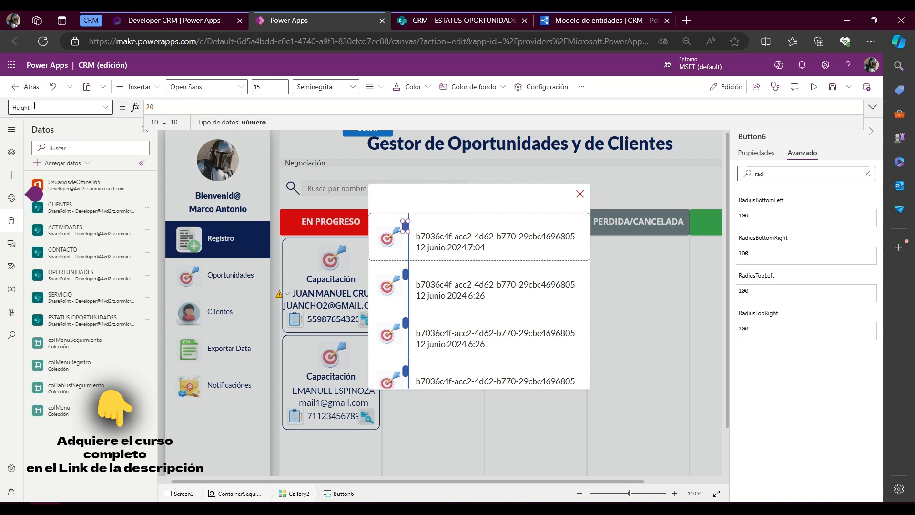
left_click(33, 106)
type("width")
key("Return")
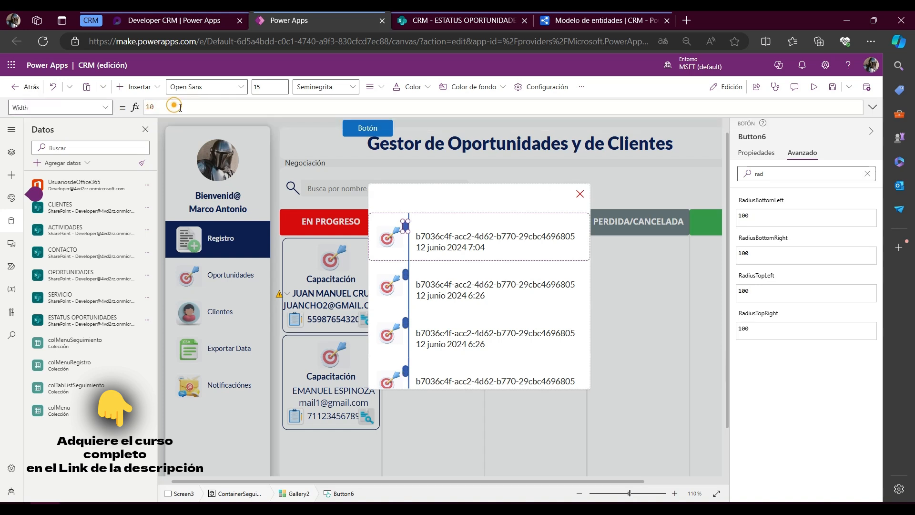
type("20")
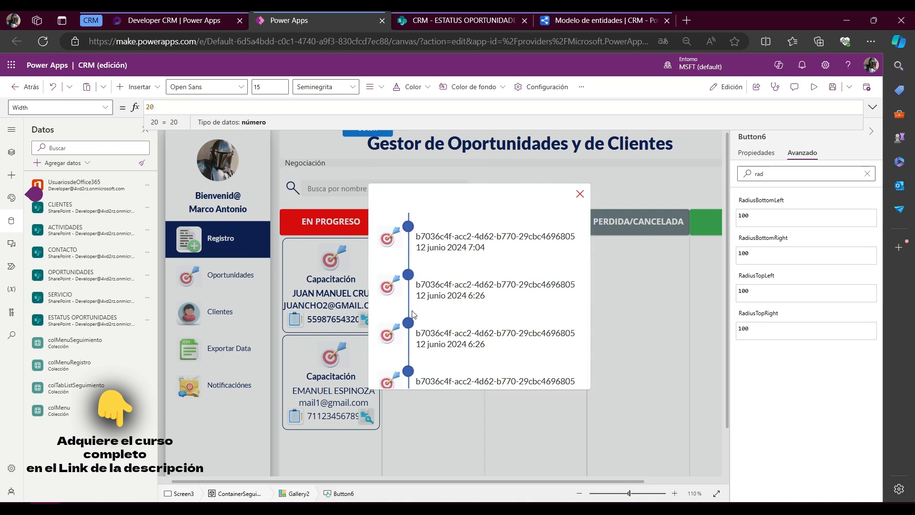
Step: Set the row button's Width and Height to 15
left_click_drag(186, 107, 34, 106)
type("15")
left_click(34, 106)
type("Height")
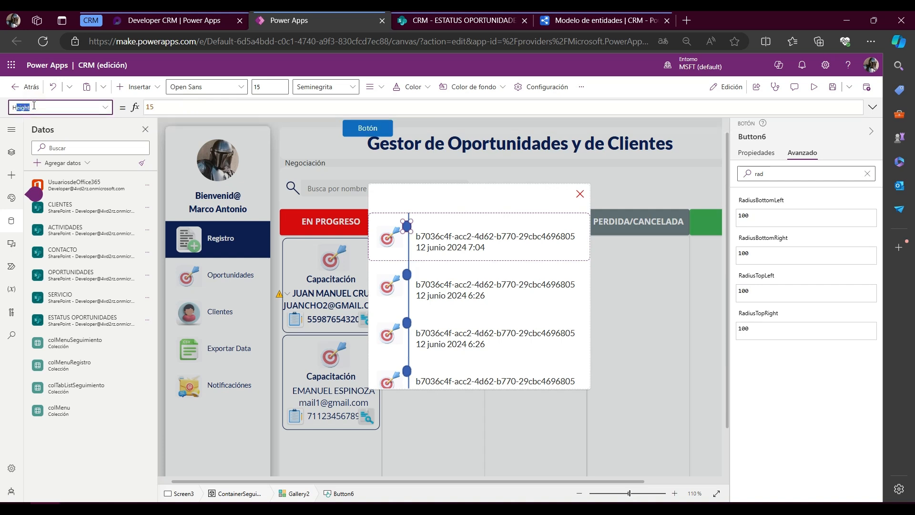
key("Return")
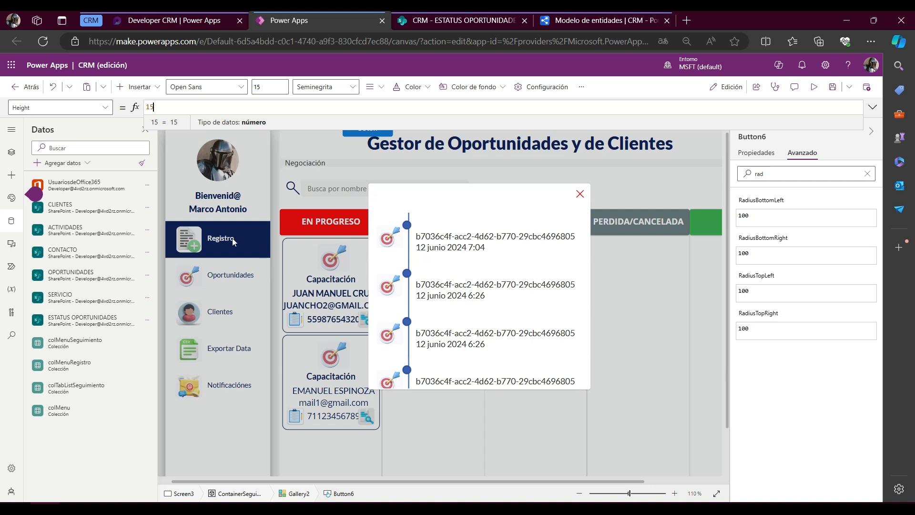
Step: Adjust the round row button's X formula to Rectangle4.X - 7 so it centres on the vertical line
left_click(63, 107)
type("X")
key("Return")
left_click(208, 107)
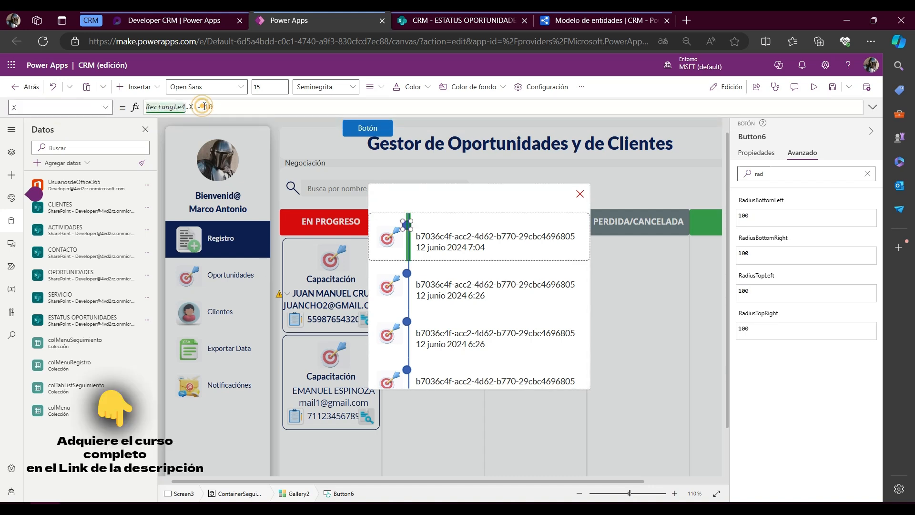
double_click(207, 107)
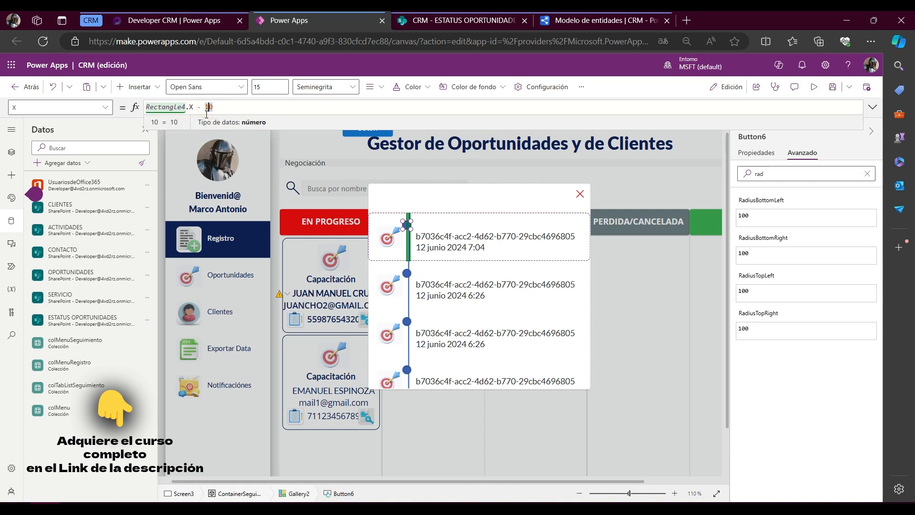
type("5")
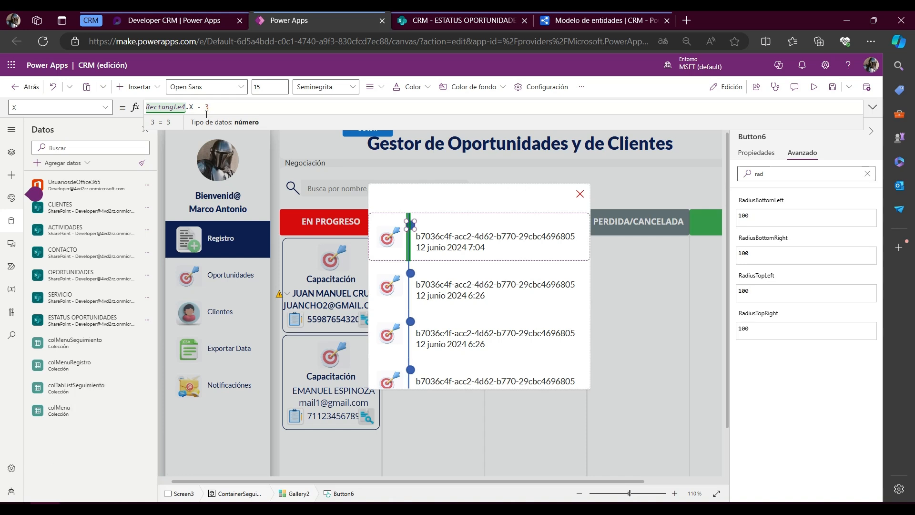
type("8")
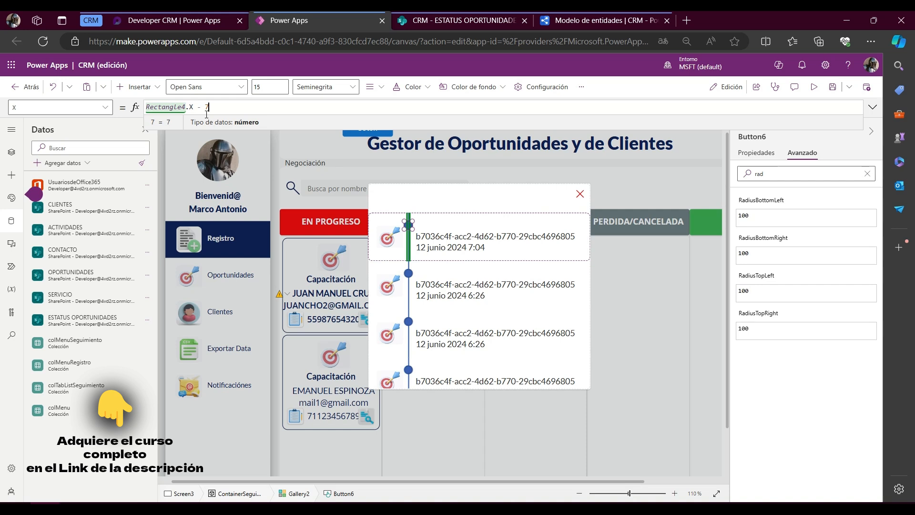
key("alt")
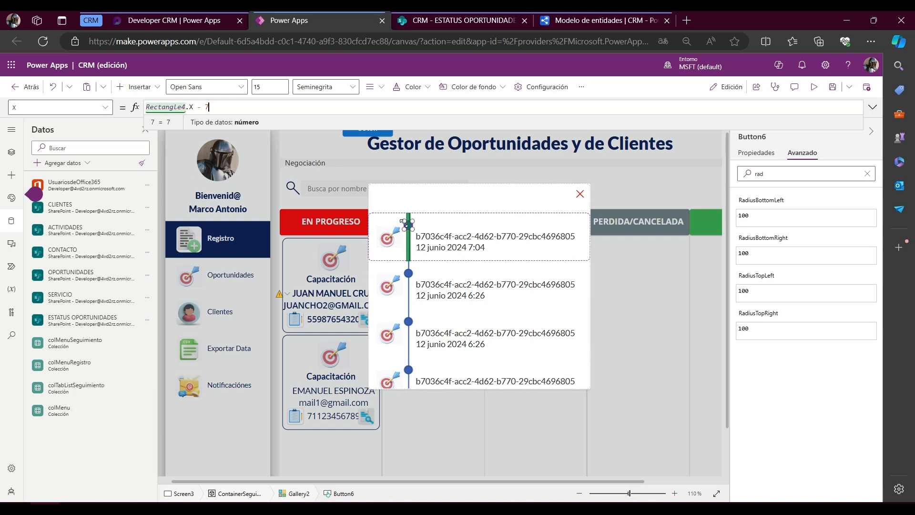
Step: Nudge the title label in the timeline row slightly upward, away from the creation date
left_click(441, 236)
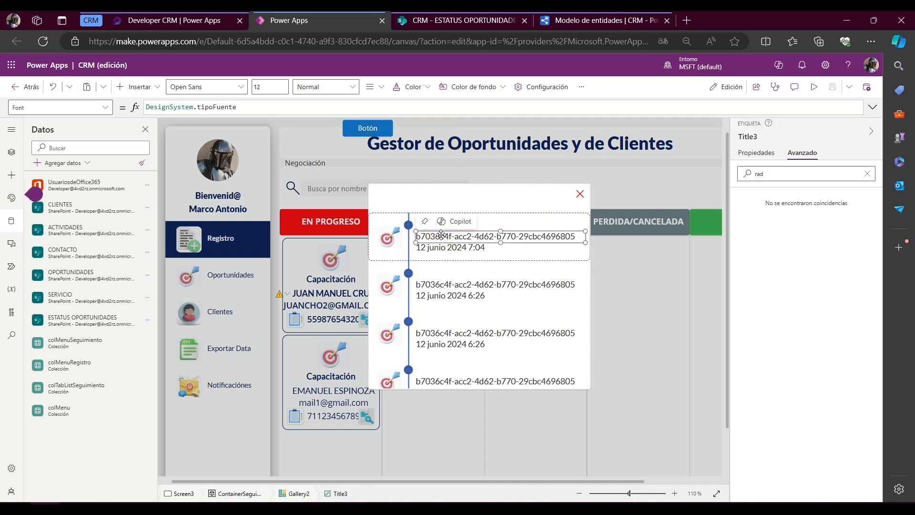
key("Up")
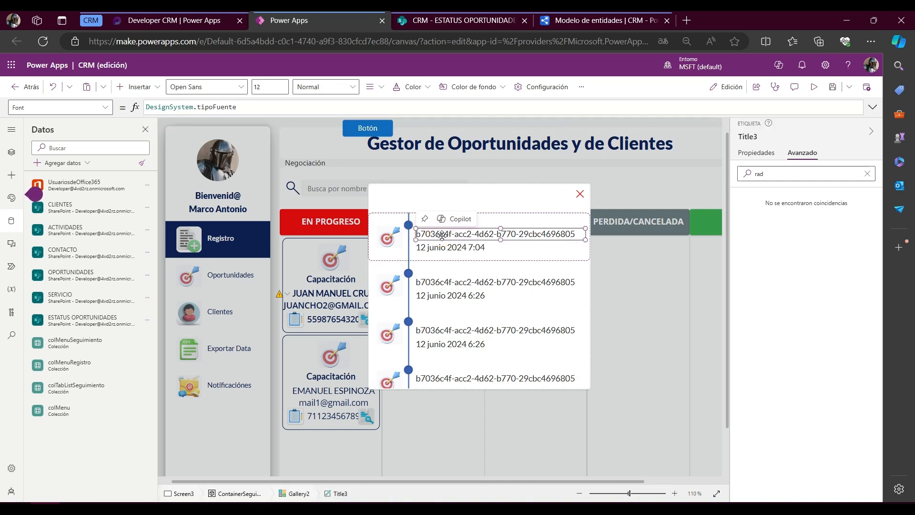
key("Up")
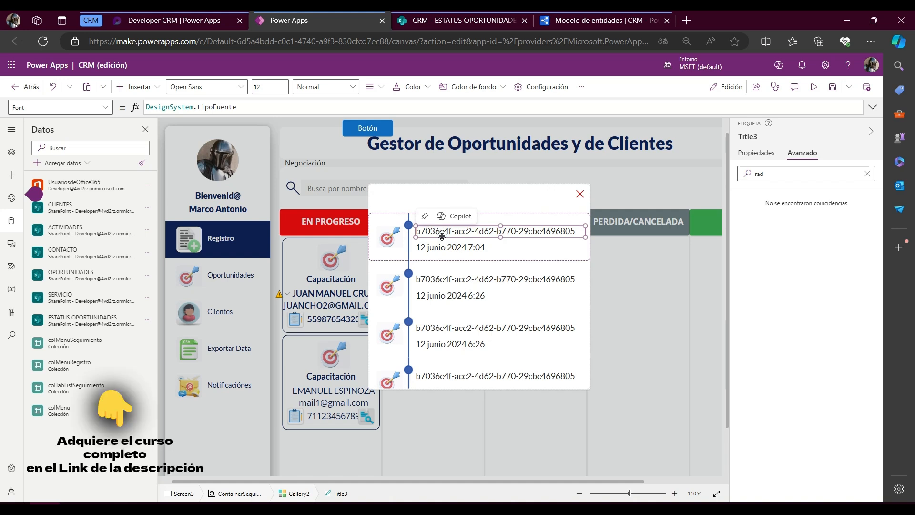
Step: Change the row title label's Text formula to ThisItem.Estatus
left_click(79, 105)
type("Te")
key("Return")
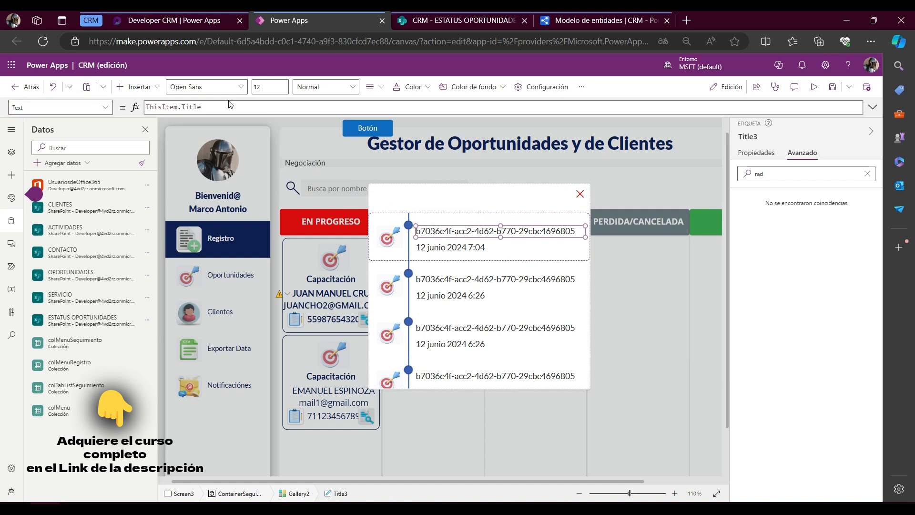
left_click(186, 106)
double_click(186, 105)
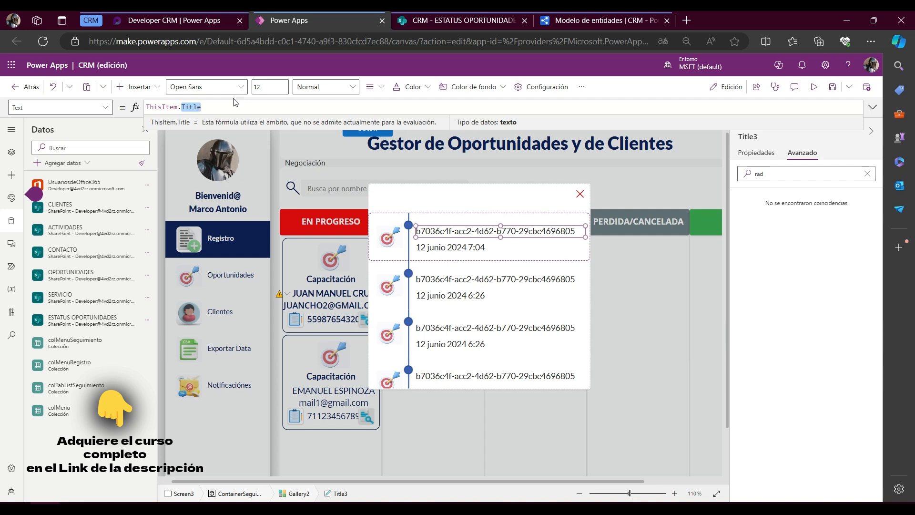
type("em.Est")
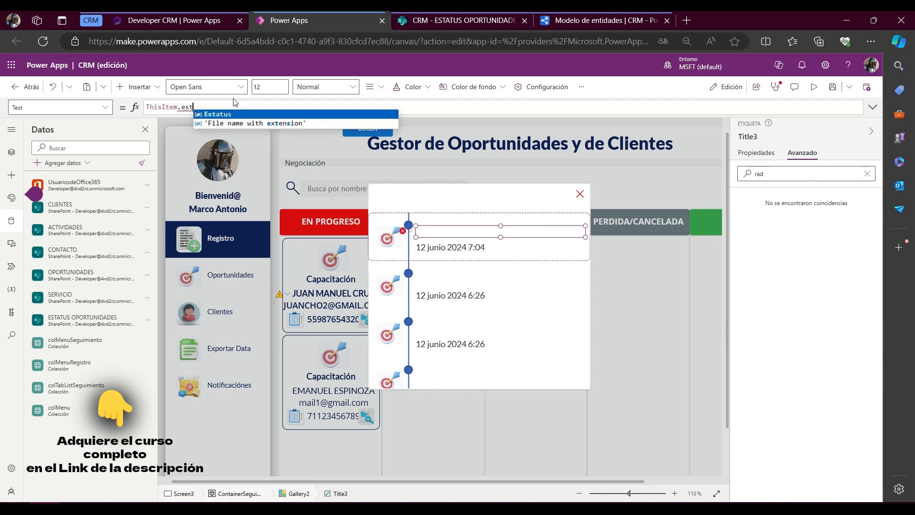
key("Tab")
key("Tab")
key("BackSpace")
key("BackSpace")
key("BackSpace")
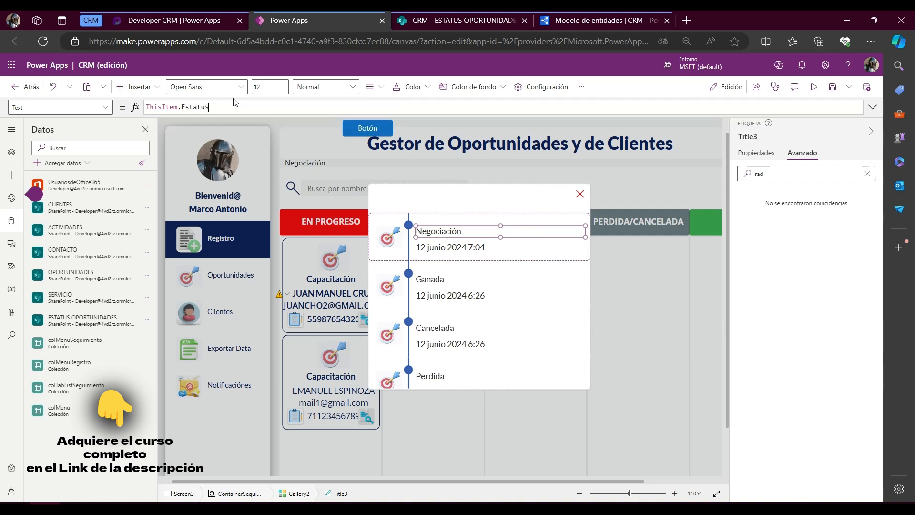
type(".")
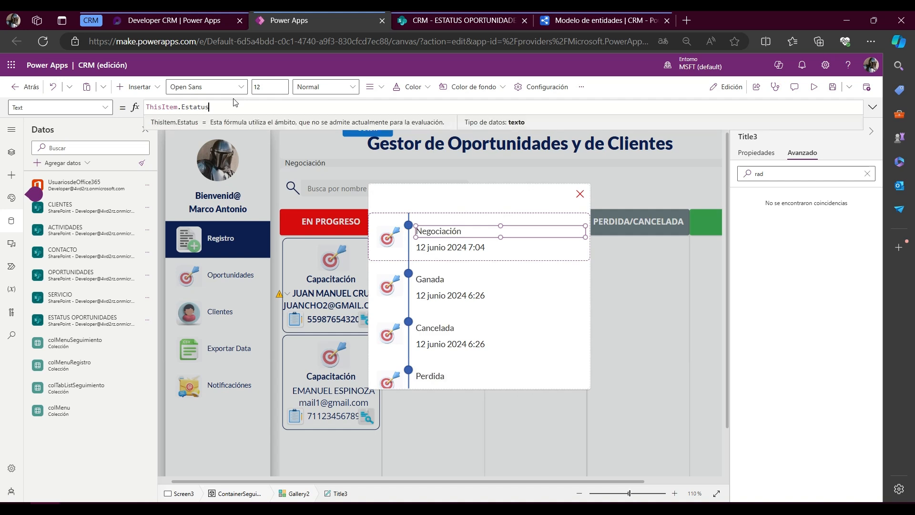
left_click(459, 235)
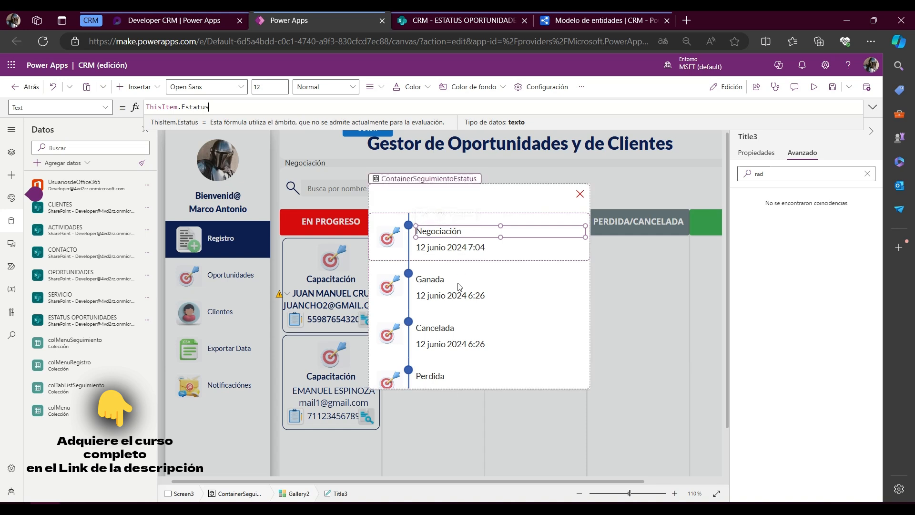
Step: Reduce the font size of the row's creation date label, trying 10 and settling on 9
left_click(440, 247)
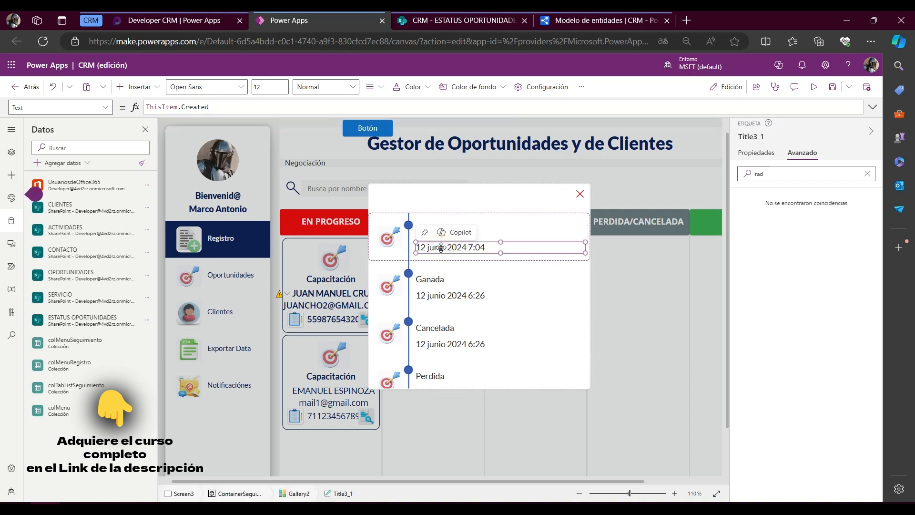
left_click(269, 86)
type("10")
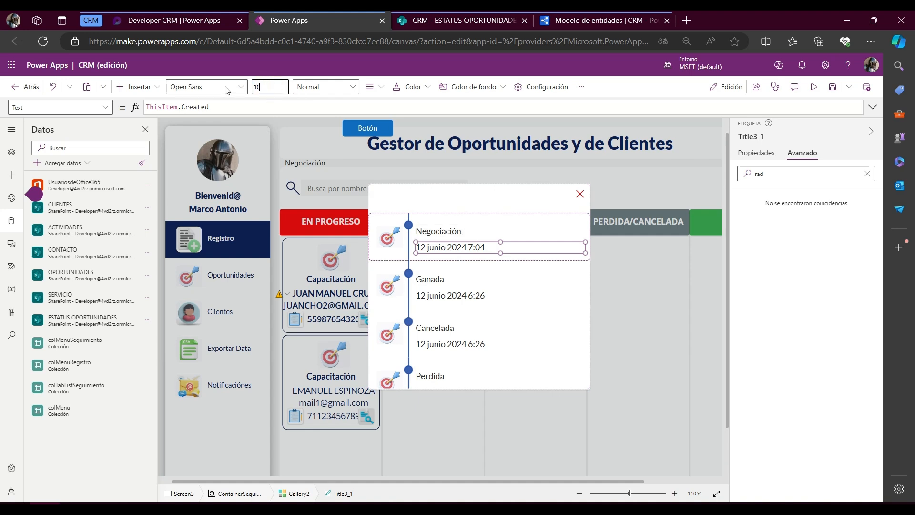
key("Return")
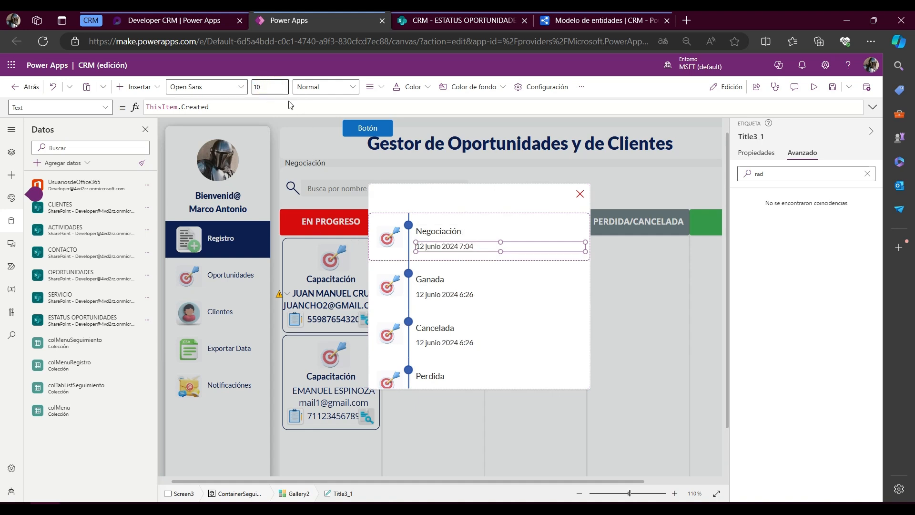
key("BackSpace")
key("BackSpace")
type("9")
key("Return")
scroll(456, 339, "down", 1)
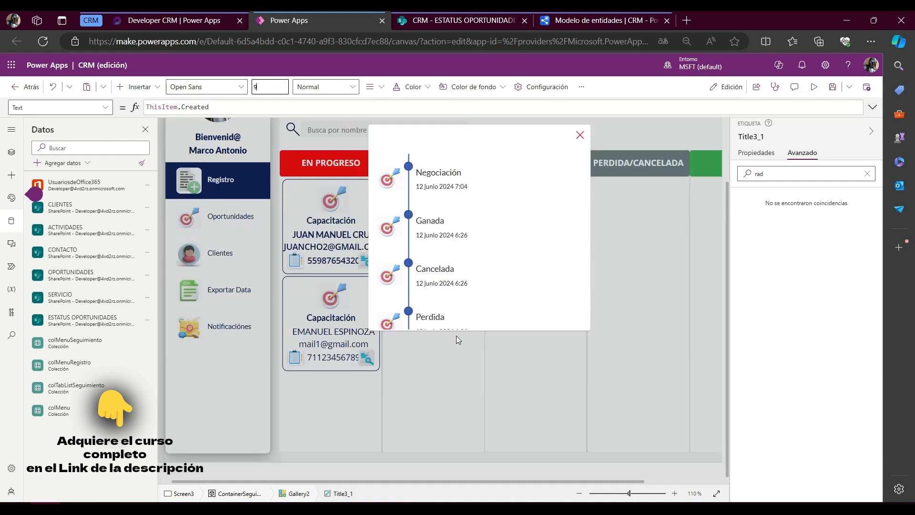
scroll(471, 268, "up", 1)
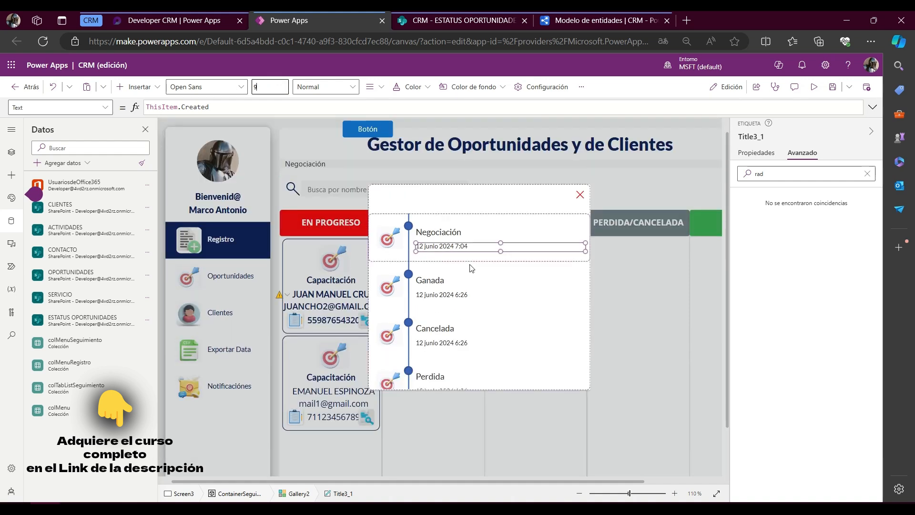
Step: Set the Color property of the row's status label to DesignSystem.colorFuente
left_click(489, 231)
left_click(74, 107)
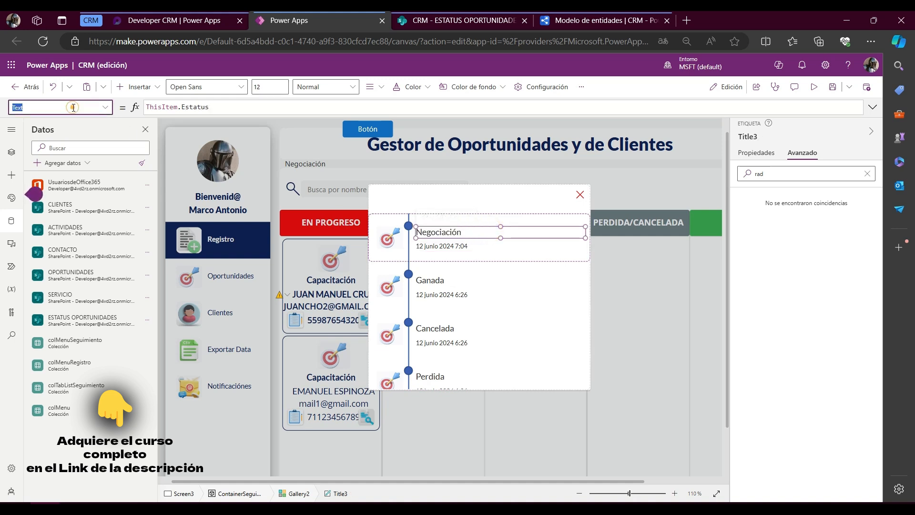
type("Color")
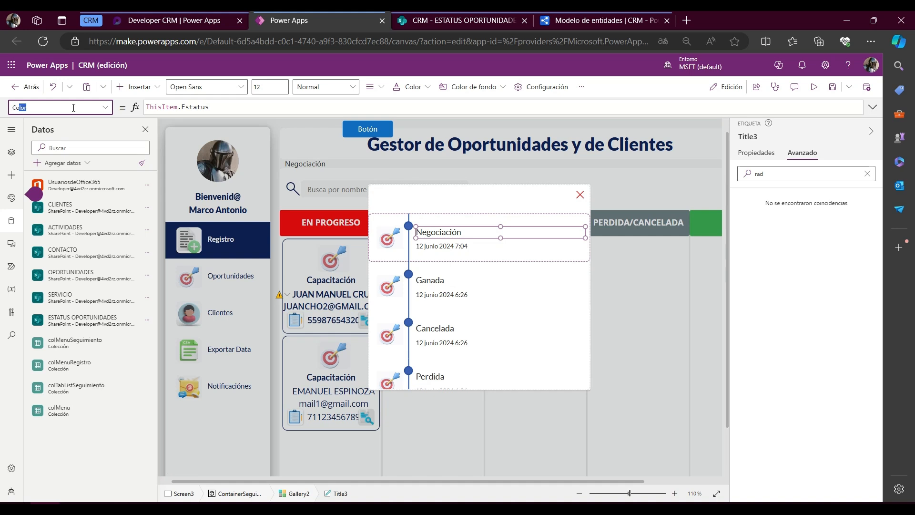
key("Return")
type("desi")
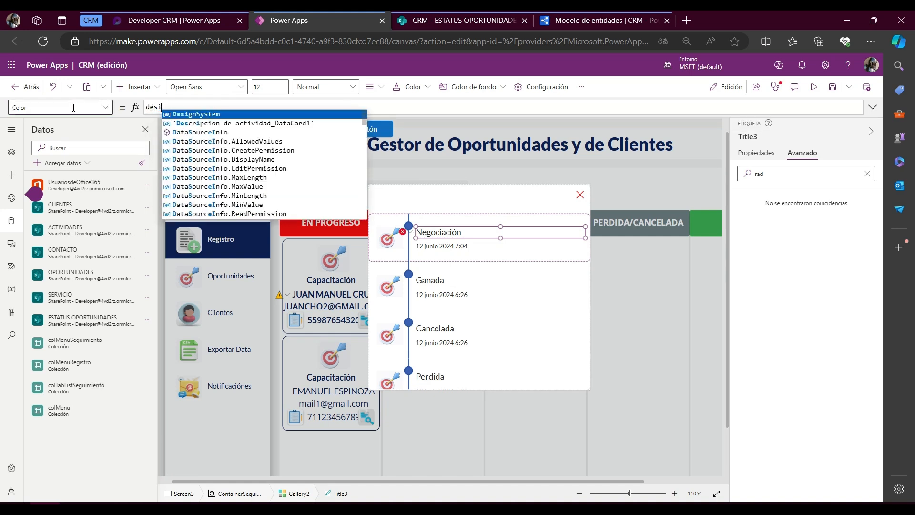
key("Tab")
type(".")
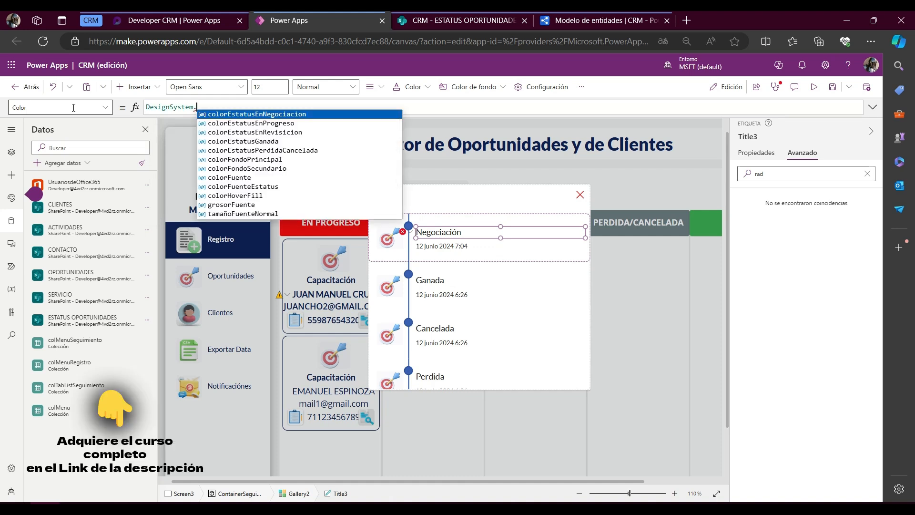
key("Down")
key("Down")
key("Down")
key("Down")
key("Down")
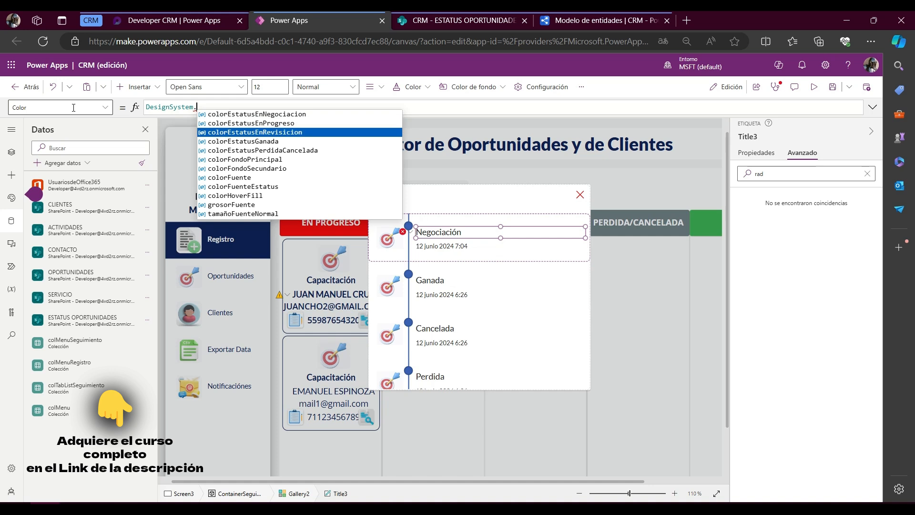
key("Down")
key("Down")
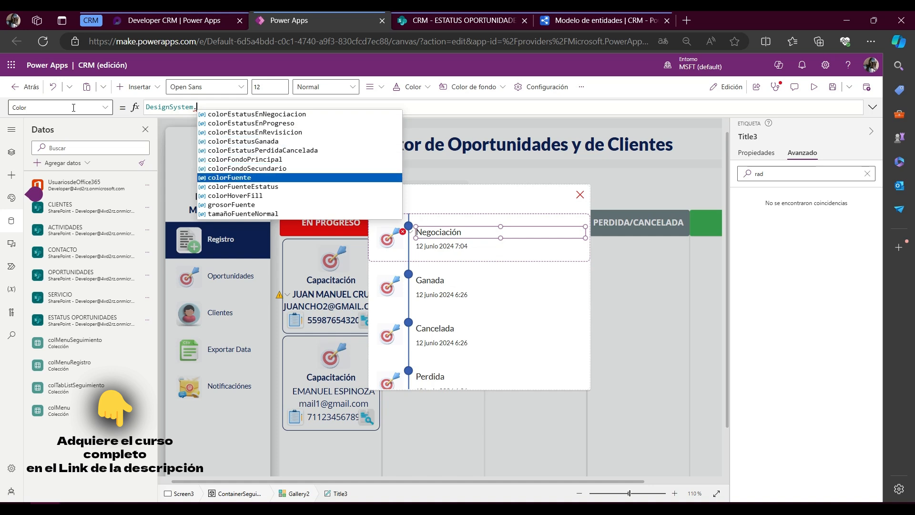
key("Tab")
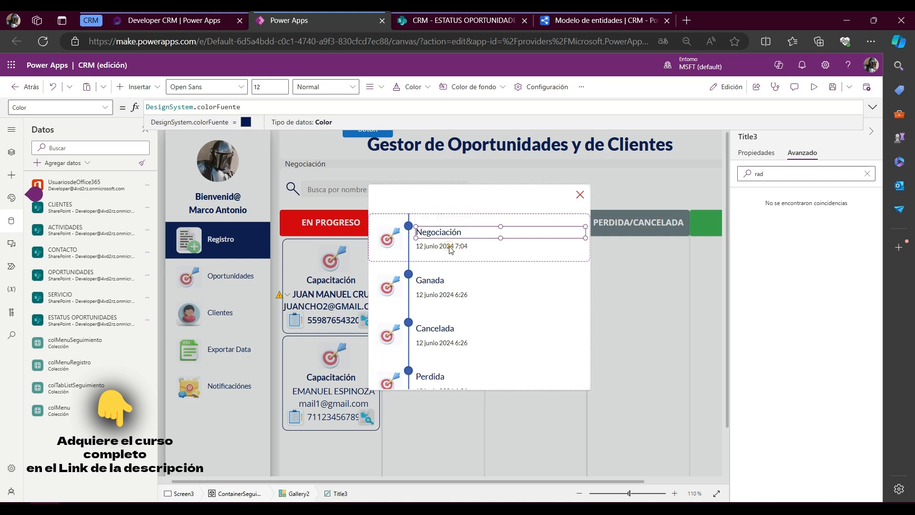
left_click(450, 249)
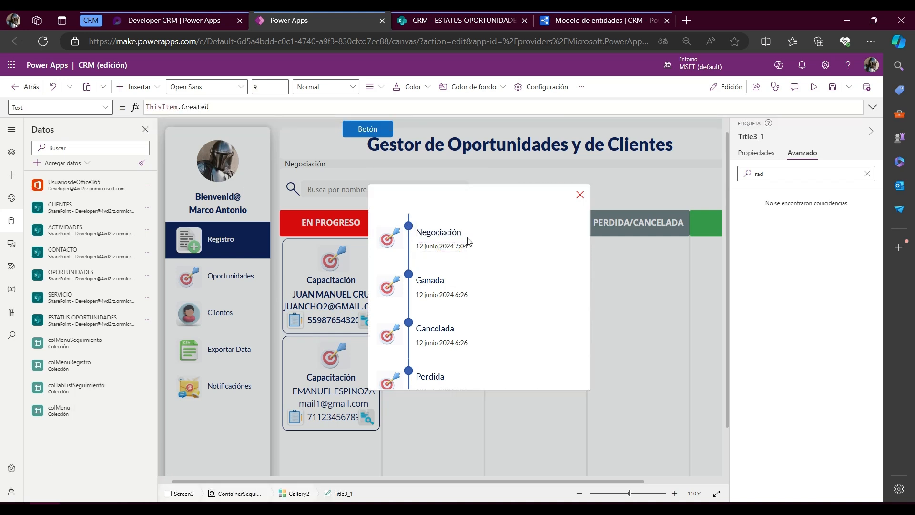
Step: Preview the app to check scrolling and row selection in the status timeline popup, and return to editing
left_click(814, 88)
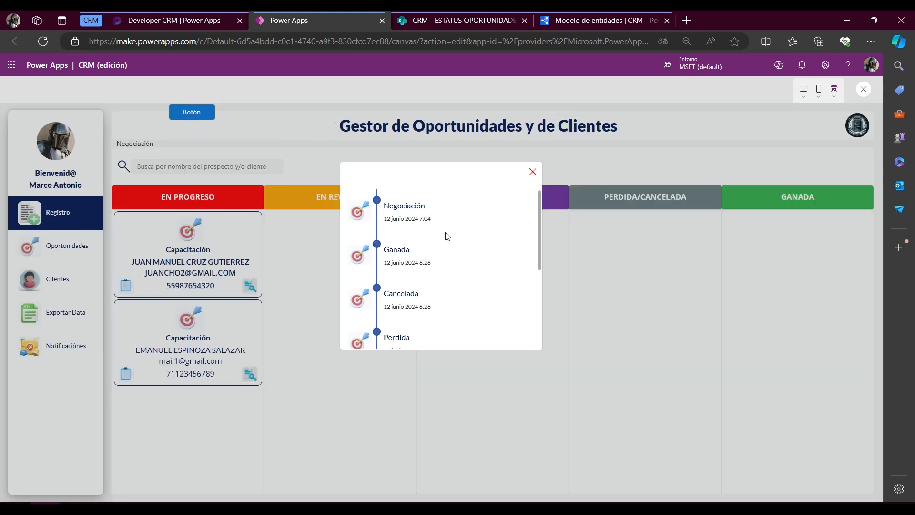
scroll(447, 236, "down", 3)
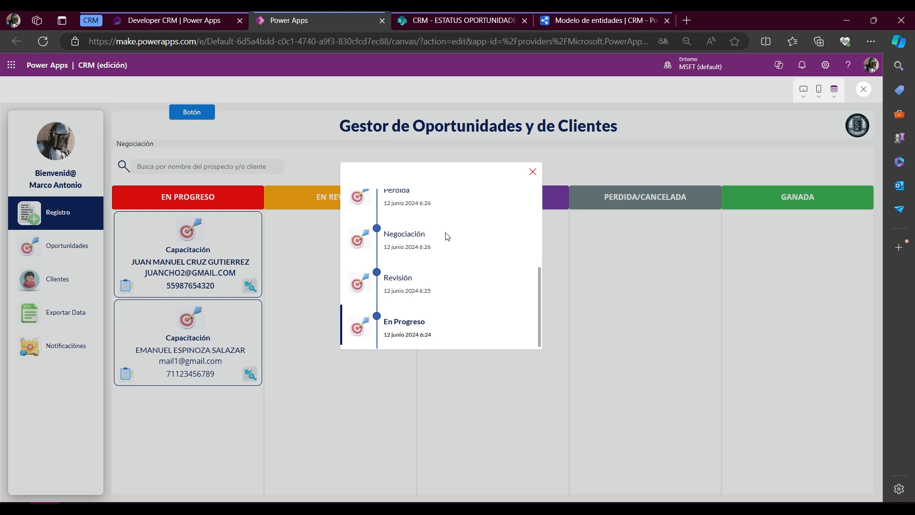
scroll(447, 236, "up", 3)
left_click(466, 212)
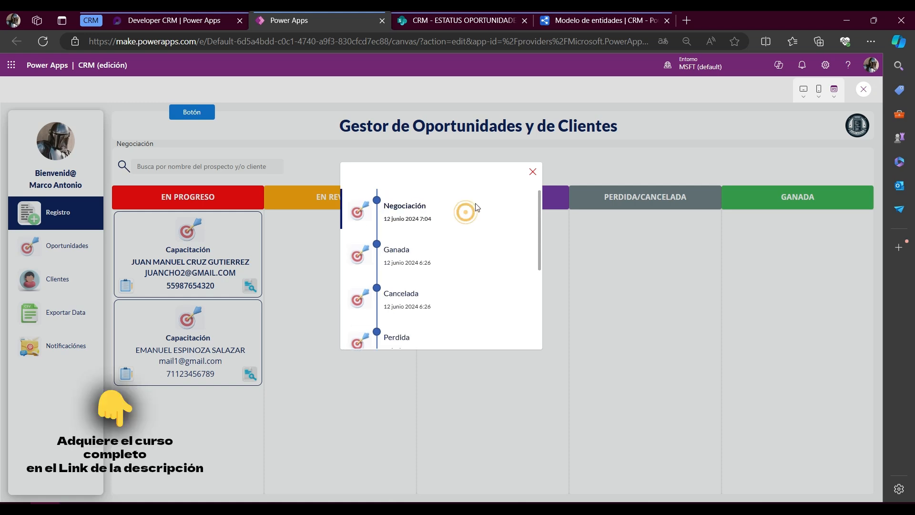
left_click(461, 260)
left_click(453, 298)
scroll(453, 301, "down", 1)
scroll(453, 301, "down", 2)
scroll(454, 302, "up", 3)
left_click(482, 211)
left_click(434, 245)
left_click(491, 206)
left_click(435, 306)
left_click(450, 257)
left_click(460, 208)
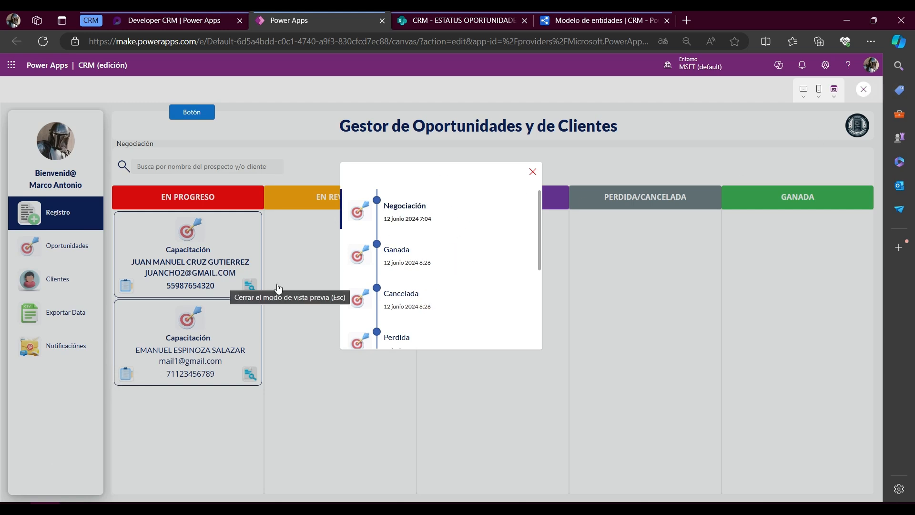
key("Escape")
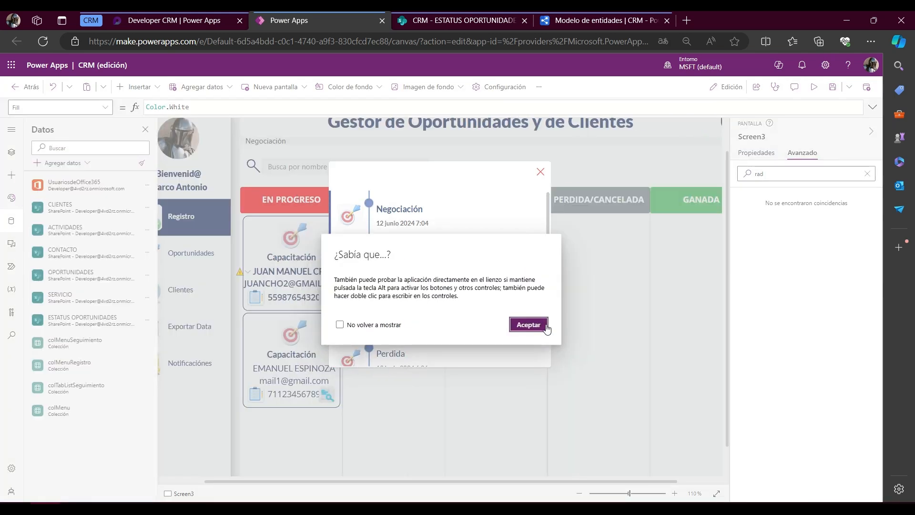
left_click(542, 326)
Step: Delete the selection rectangle Rectangle3 from the status timeline gallery Gallery2
left_click(502, 217)
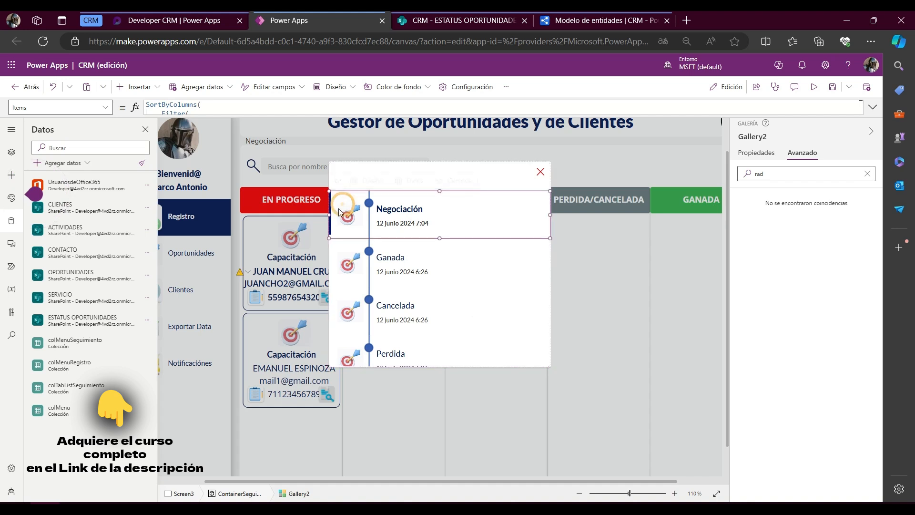
left_click(12, 152)
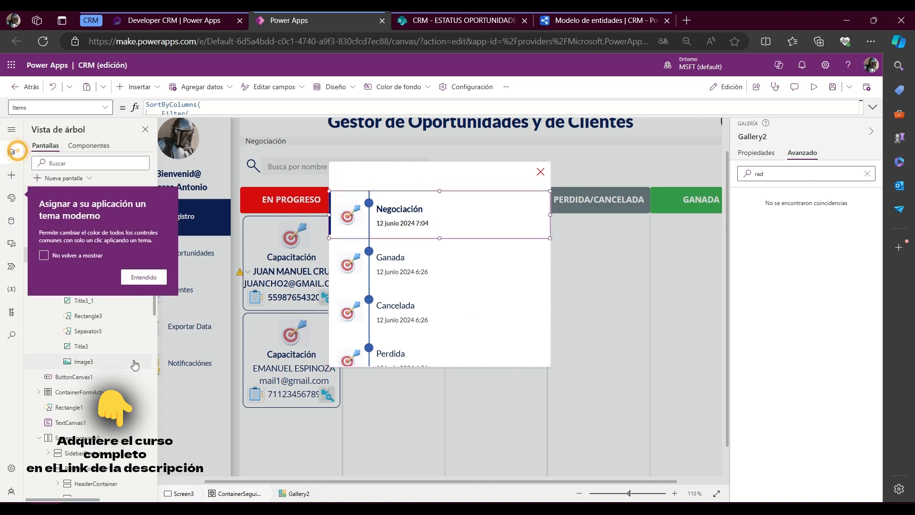
left_click(143, 279)
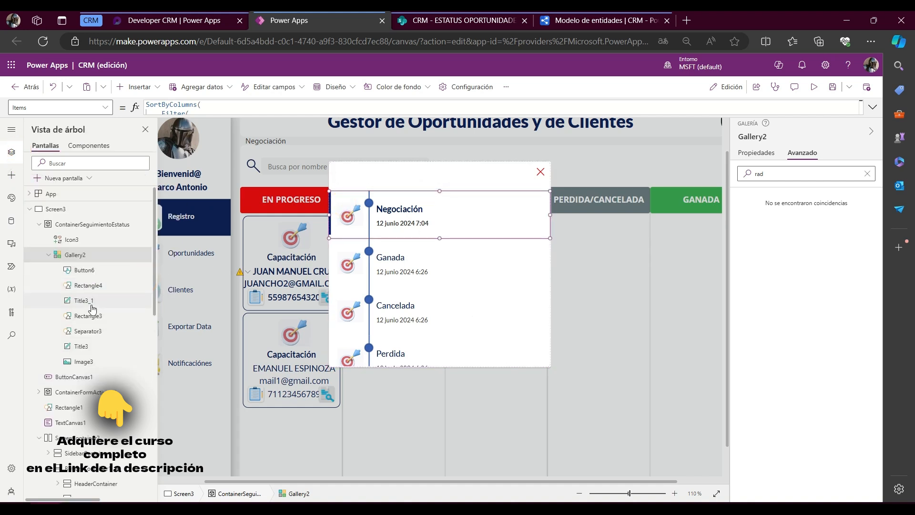
left_click(93, 316)
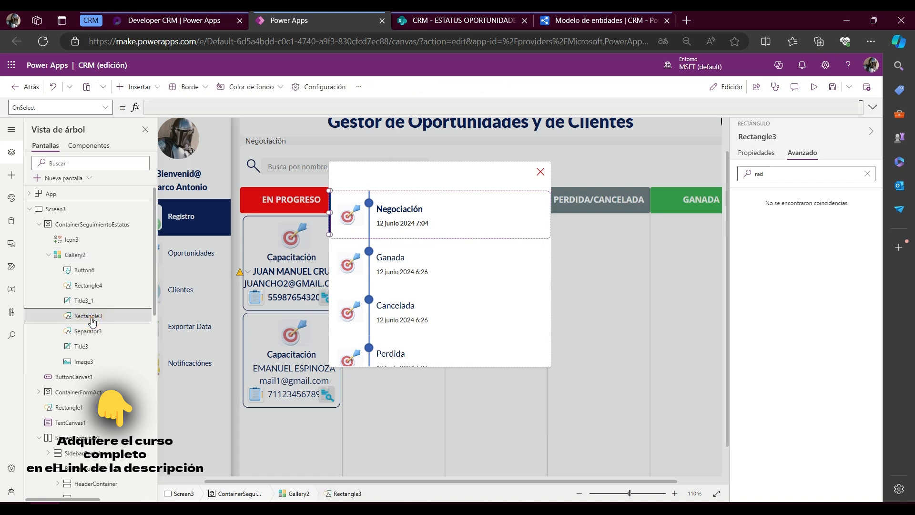
key("Delete")
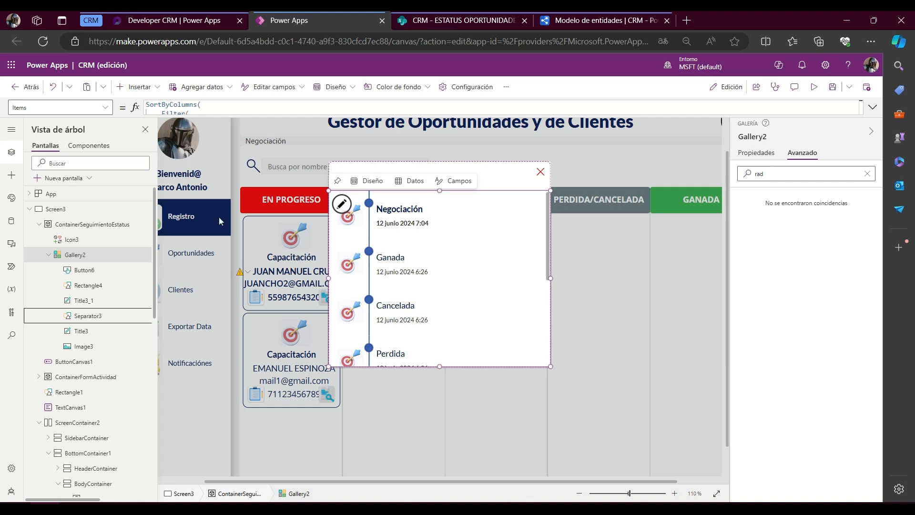
Step: Set the FontWeight property of the row's creation date label Title3_1 to FontWeight.Normal
left_click(80, 304)
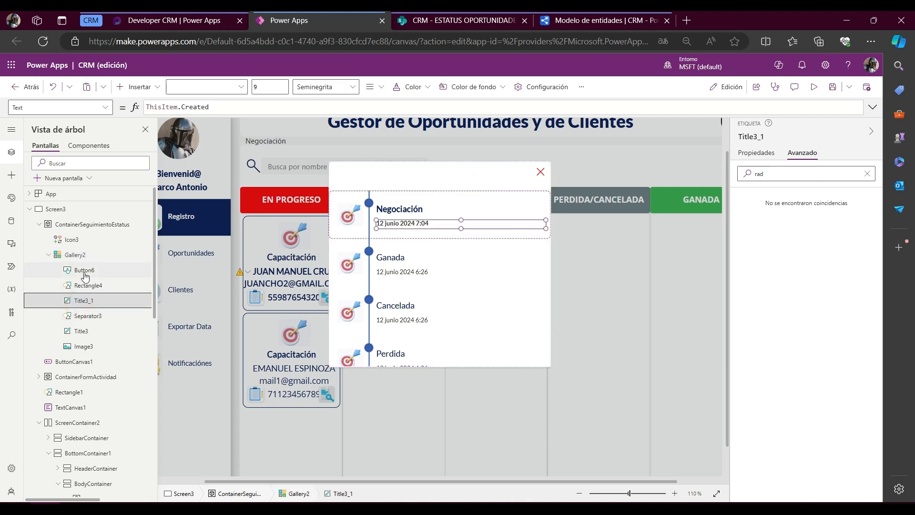
left_click(53, 105)
left_click(867, 173)
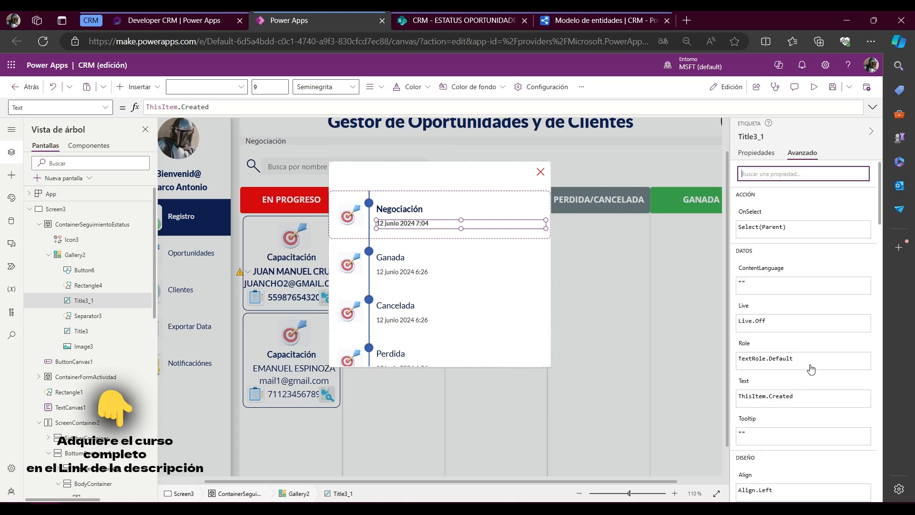
scroll(817, 369, "down", 5)
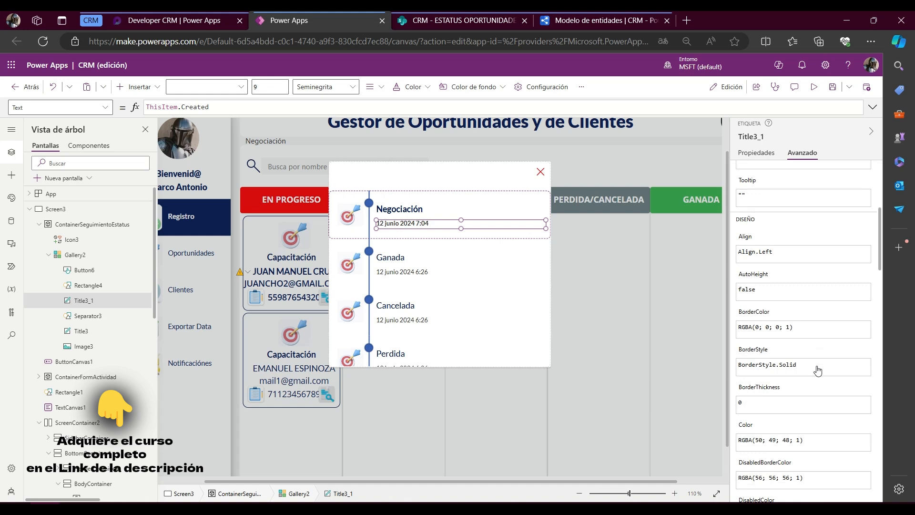
scroll(817, 369, "down", 4)
scroll(818, 370, "down", 3)
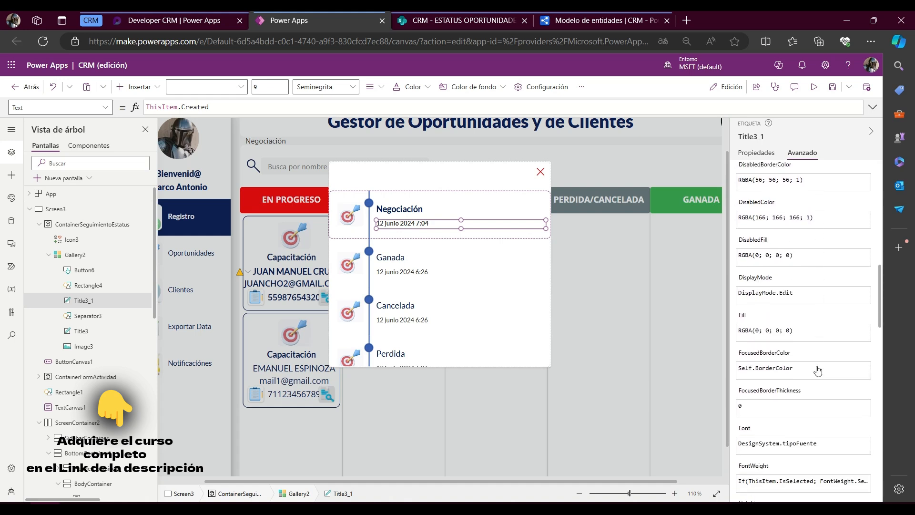
left_click(765, 472)
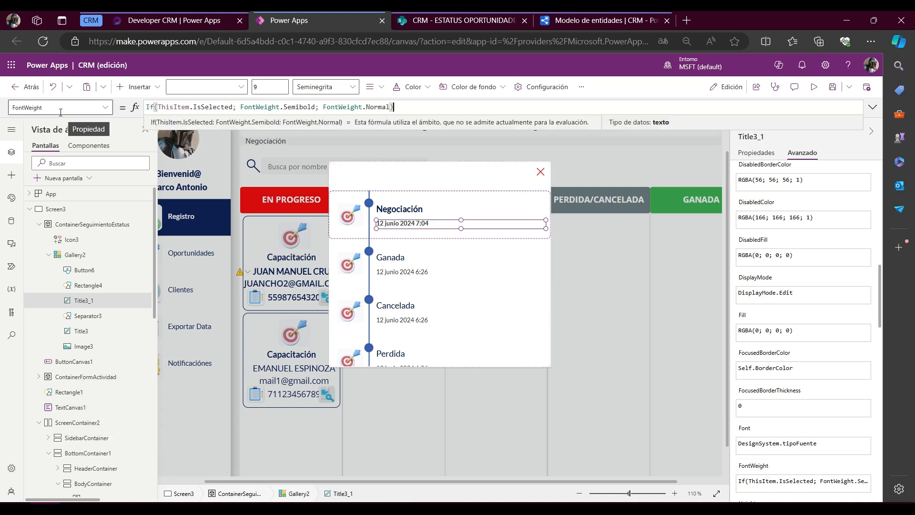
left_click(322, 107)
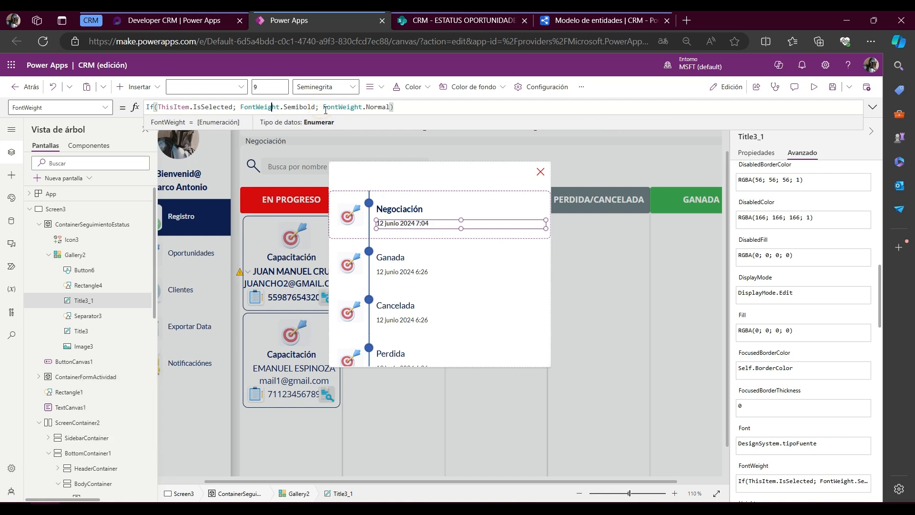
key("shift+Home")
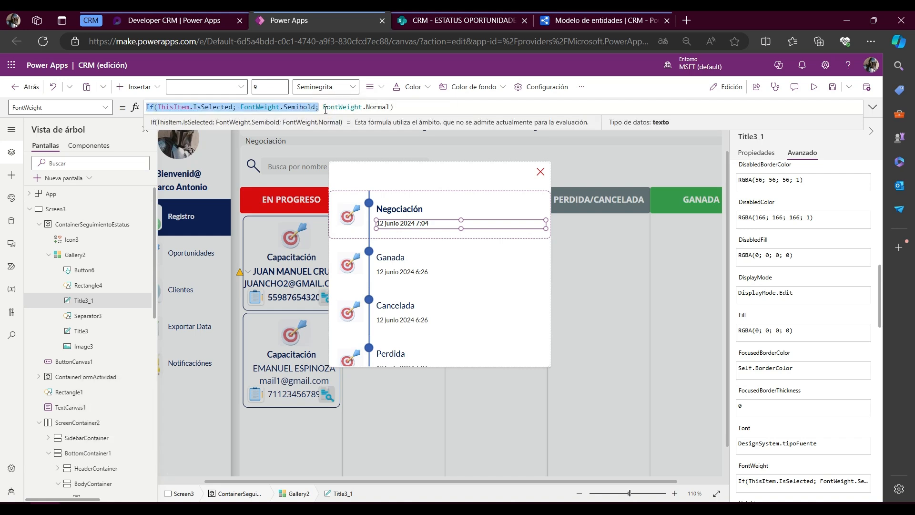
key("BackSpace")
key("ctrl+a")
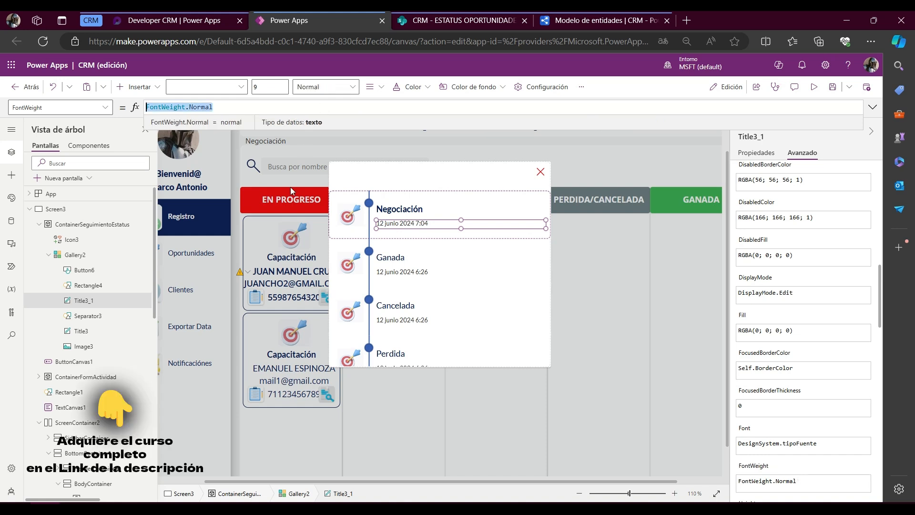
Step: Set the FontWeight property of the row's status label Title3 to FontWeight.Semibold
left_click(82, 333)
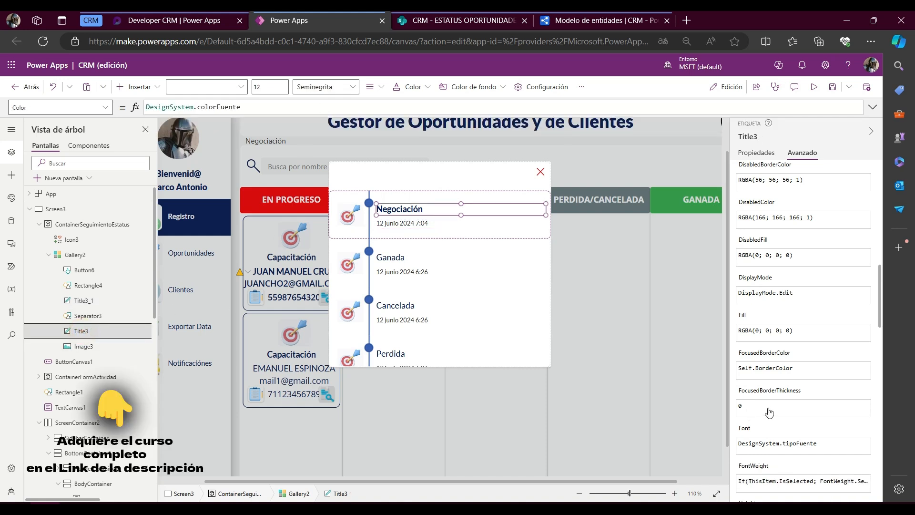
left_click(758, 479)
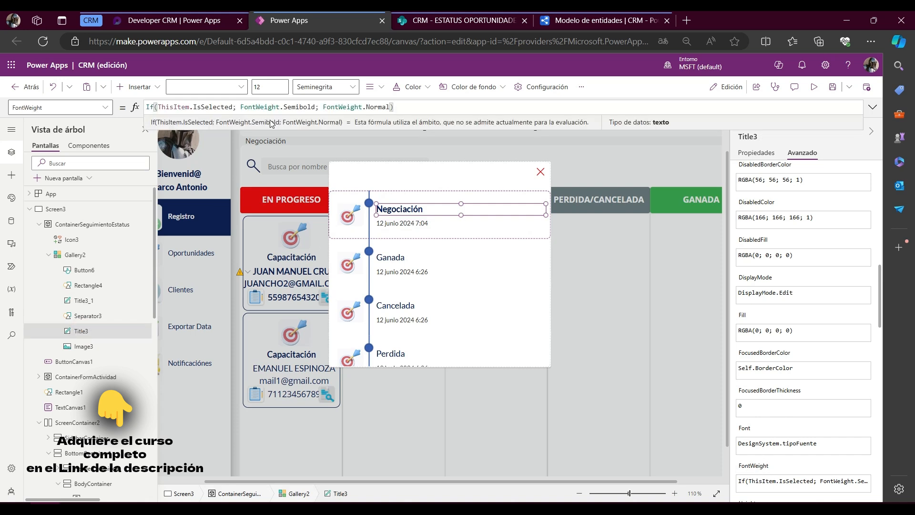
left_click(239, 109)
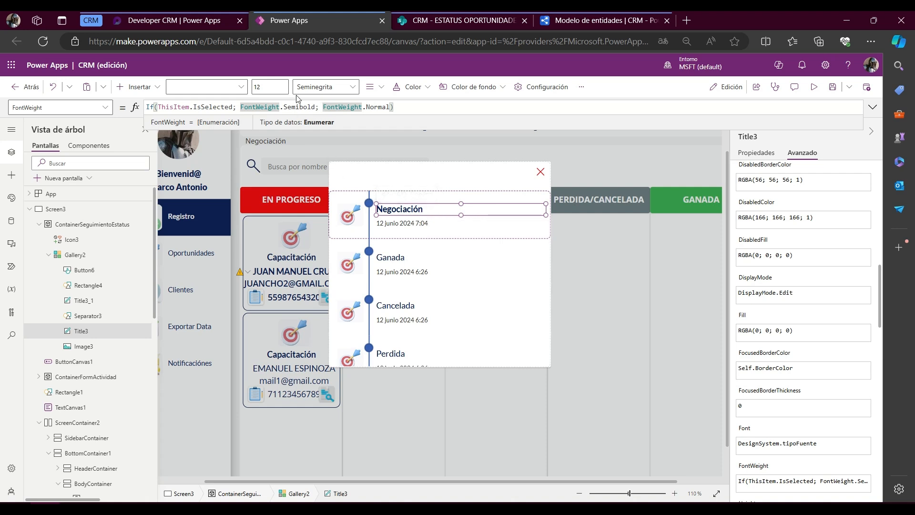
left_click(317, 109)
key("shift+End")
key("Delete")
key("ctrl+Left")
key("ctrl+Left")
key("shift+Home")
key("Delete")
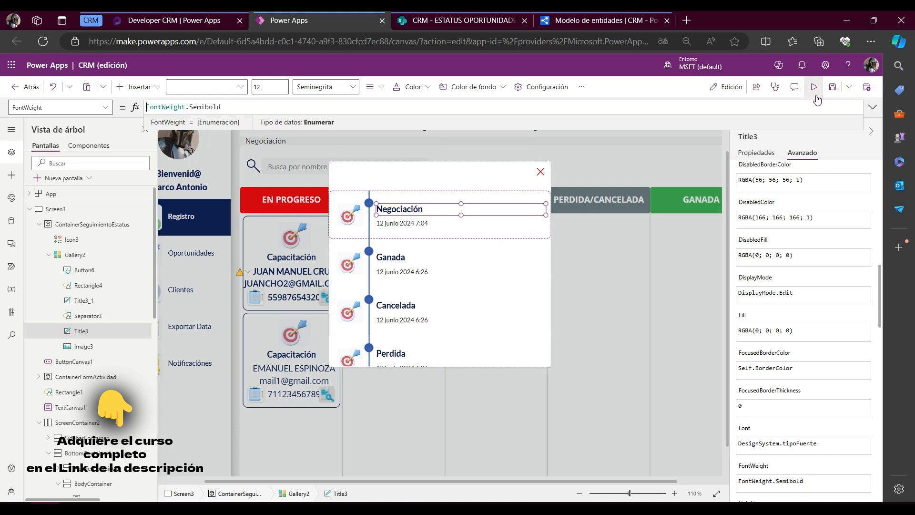
Step: Preview the app, scroll through the status timeline popup to check the label weights, and return to editing
key("F5")
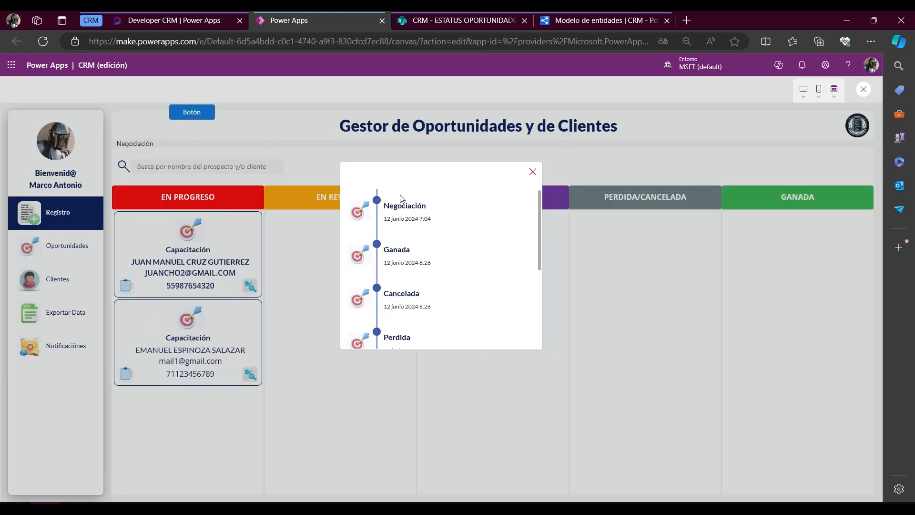
scroll(396, 279, "down", 3)
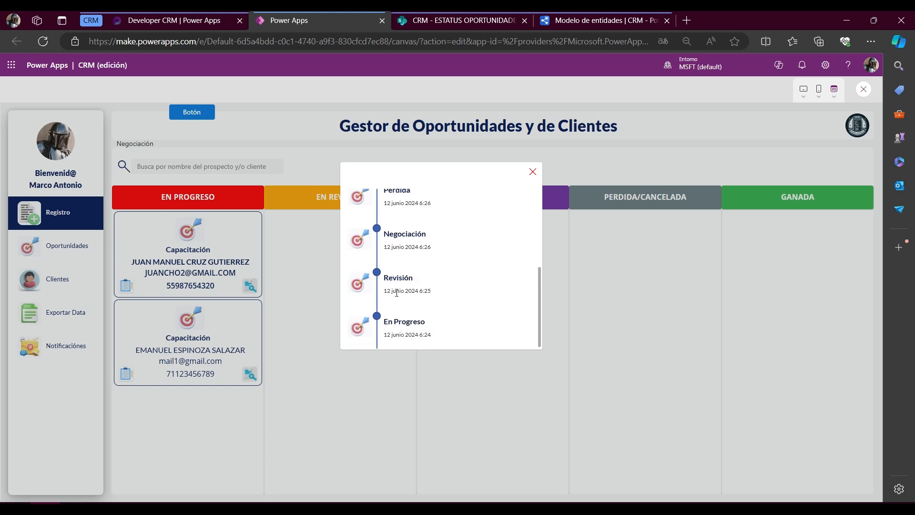
scroll(429, 294, "up", 4)
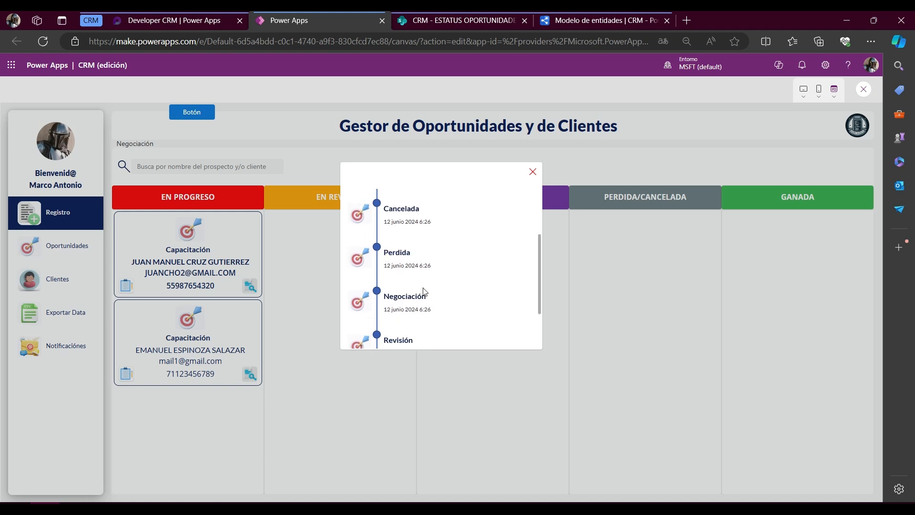
left_click(861, 93)
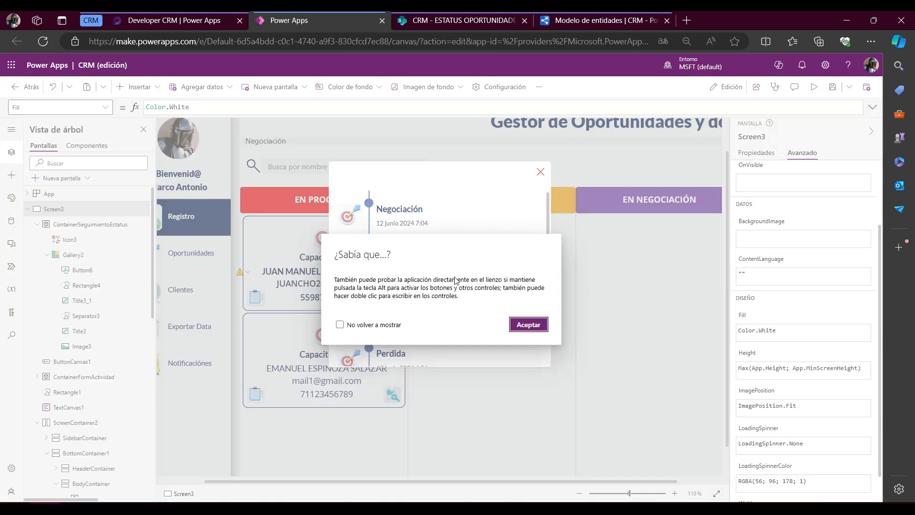
left_click(530, 324)
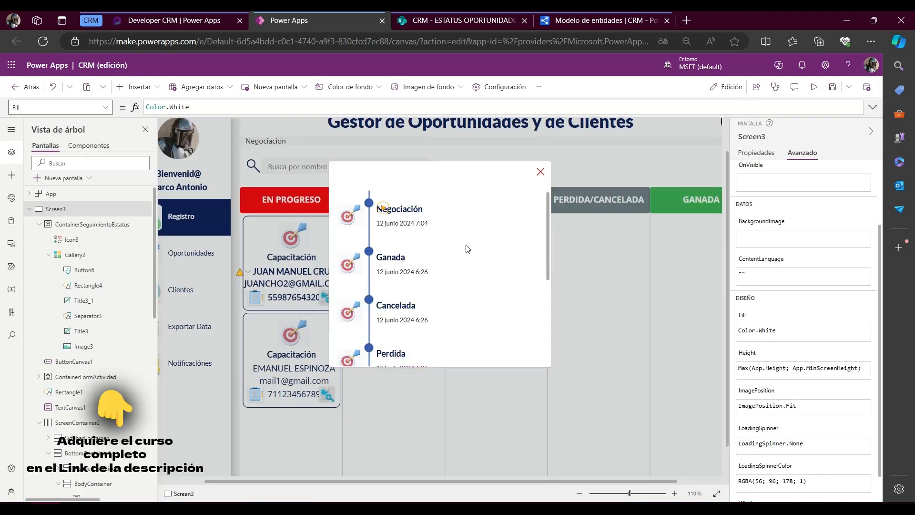
Step: Set the Y property of the round marker Button6 to Title3.Y + Title3.Height
left_click(405, 210)
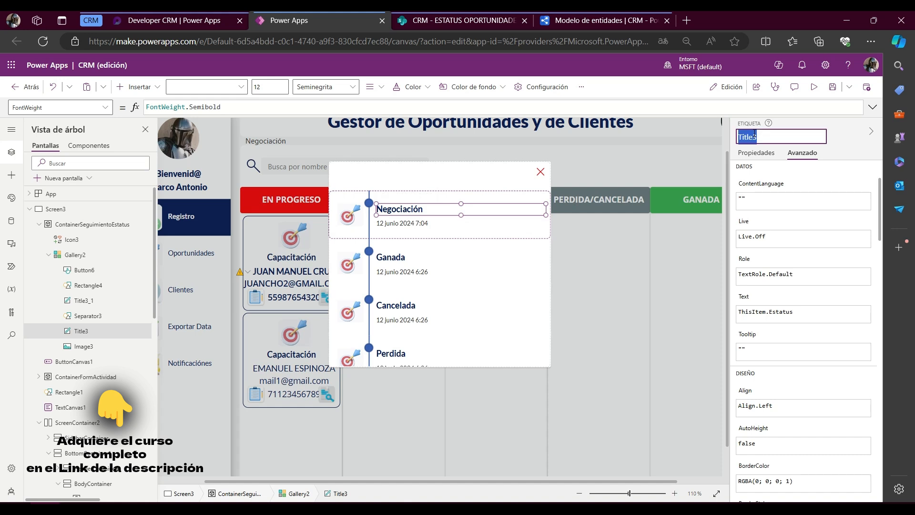
left_click(368, 203)
left_click(37, 108)
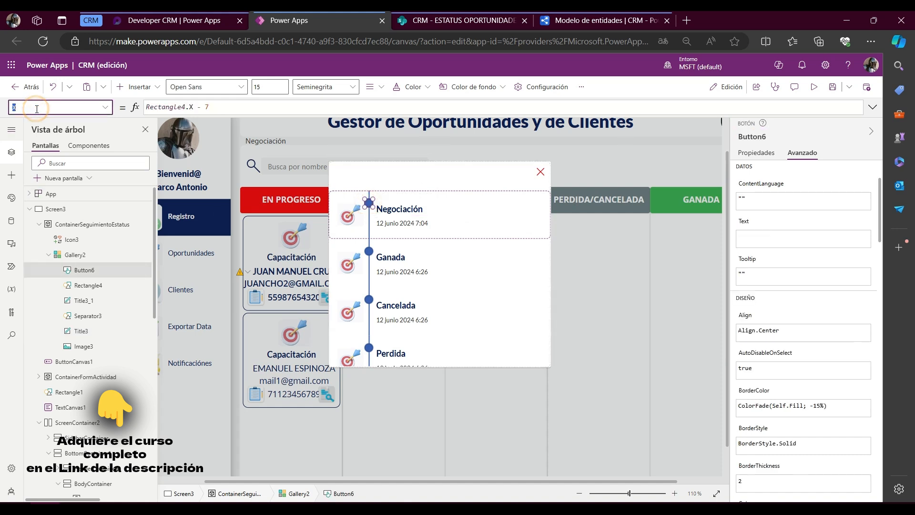
key("Return")
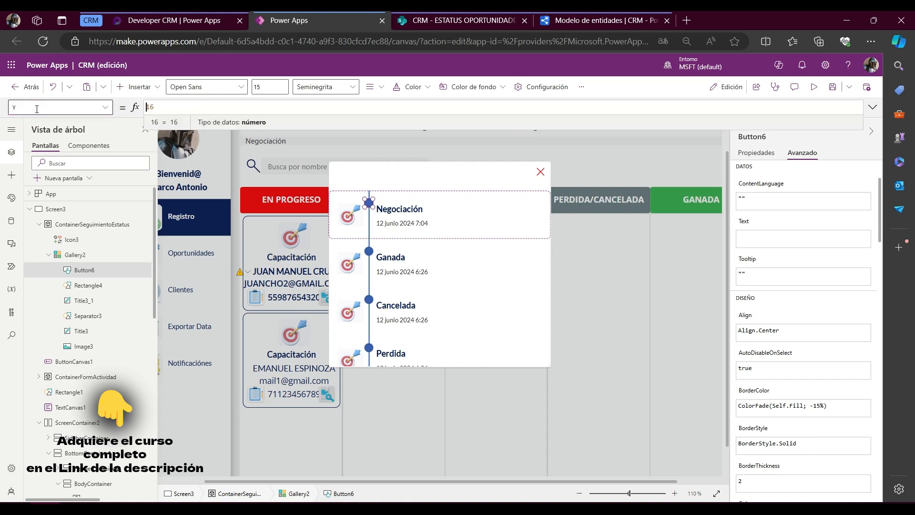
key("BackSpace")
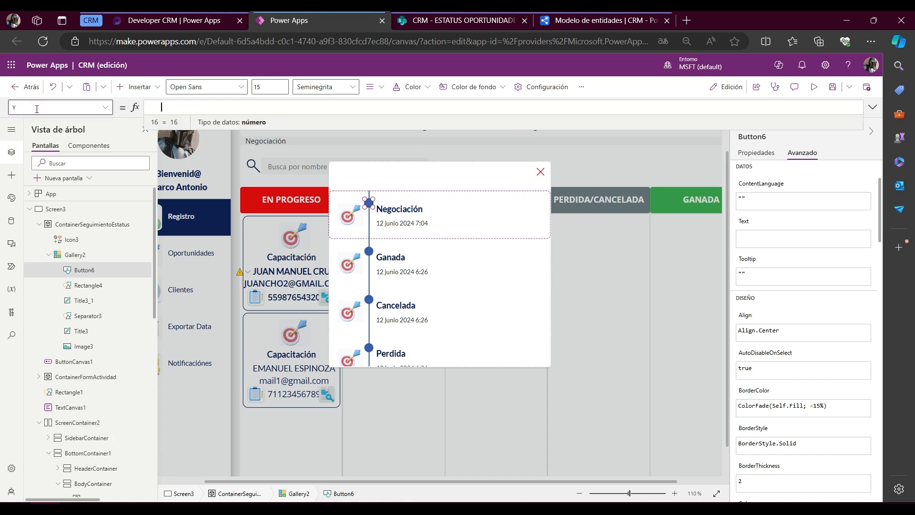
type("Title3.Y + Title3.Height")
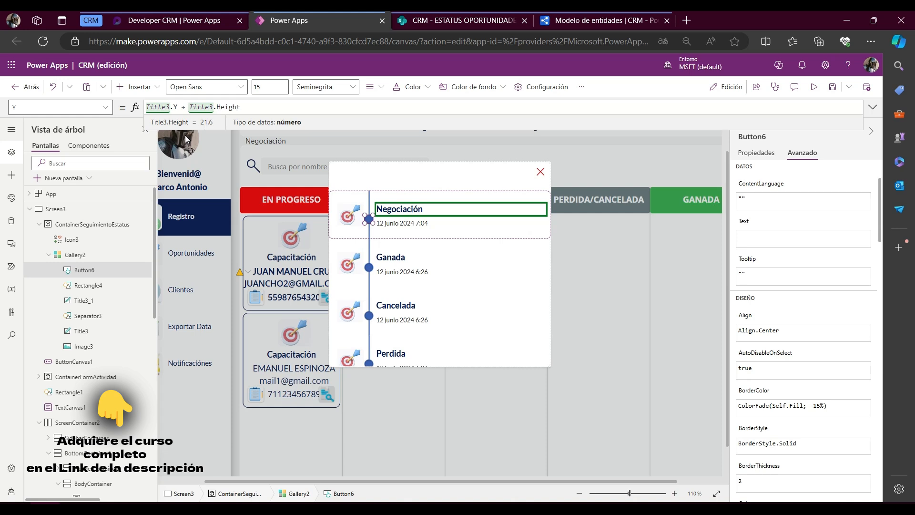
Step: Change the round marker's Y formula to Title3.Y + 3 so it lines up with the status label
key("alt")
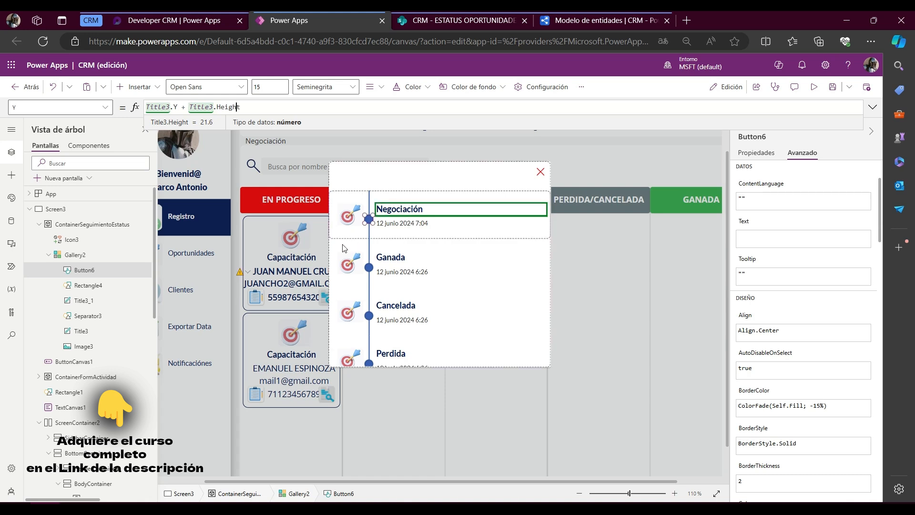
key("Left")
key("Left")
key("Left")
key("Left")
key("Left")
key("Left")
key("Left")
key("Left")
key("Left")
key("Left")
key("Left")
key("Left")
key("Left")
key("Left")
key("shift+End")
key("Delete")
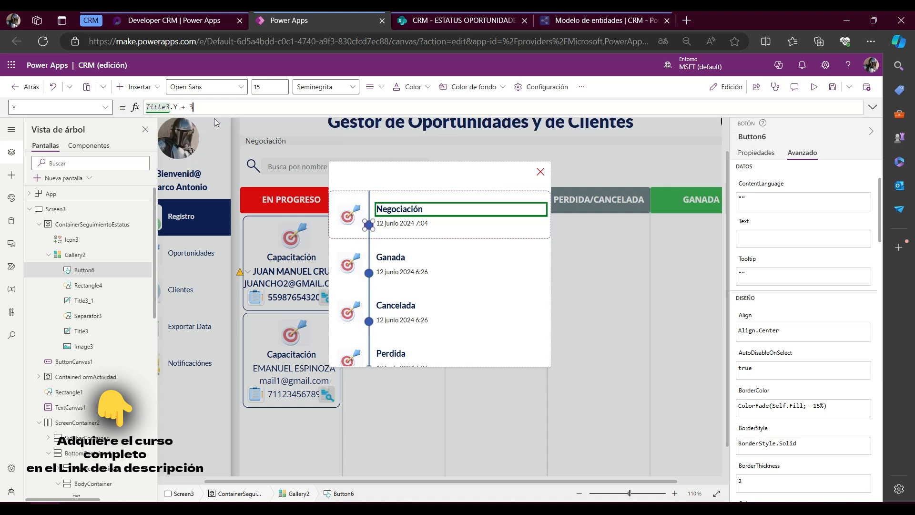
key("BackSpace")
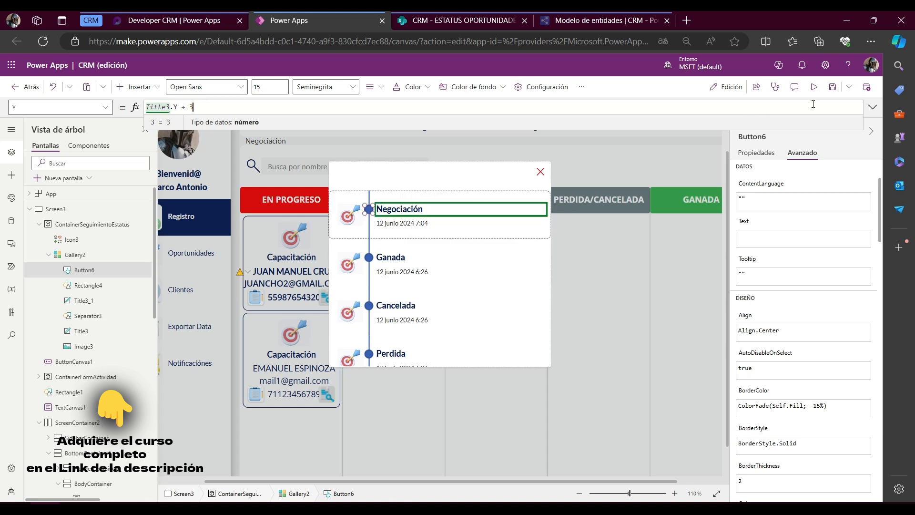
Step: Preview the app to check the round markers' alignment in the status timeline popup
key("F5")
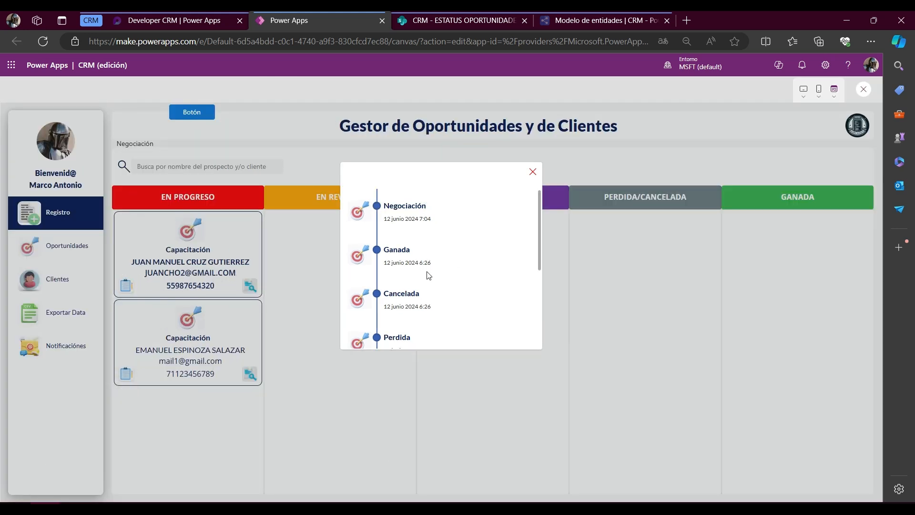
Step: Review the status history in the opportunity's timeline popup from newest to oldest, and close the popup
scroll(426, 284, "down", 3)
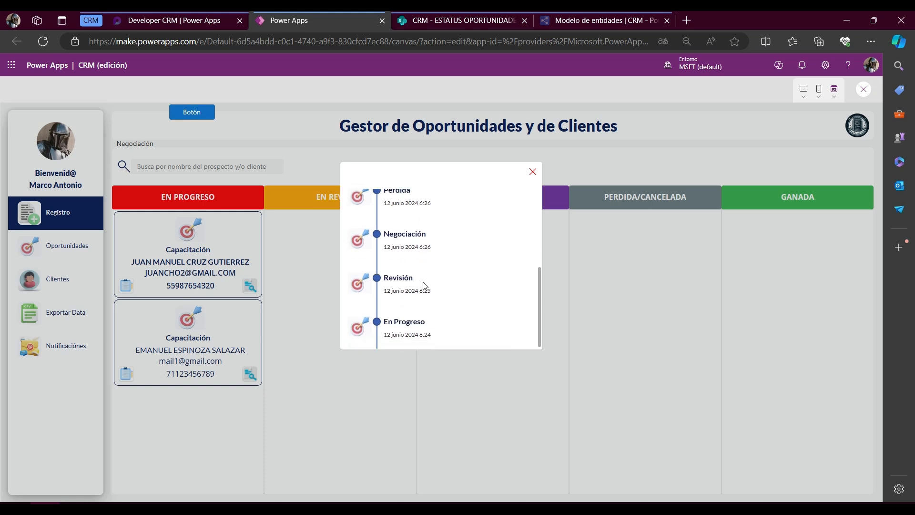
scroll(424, 285, "up", 3)
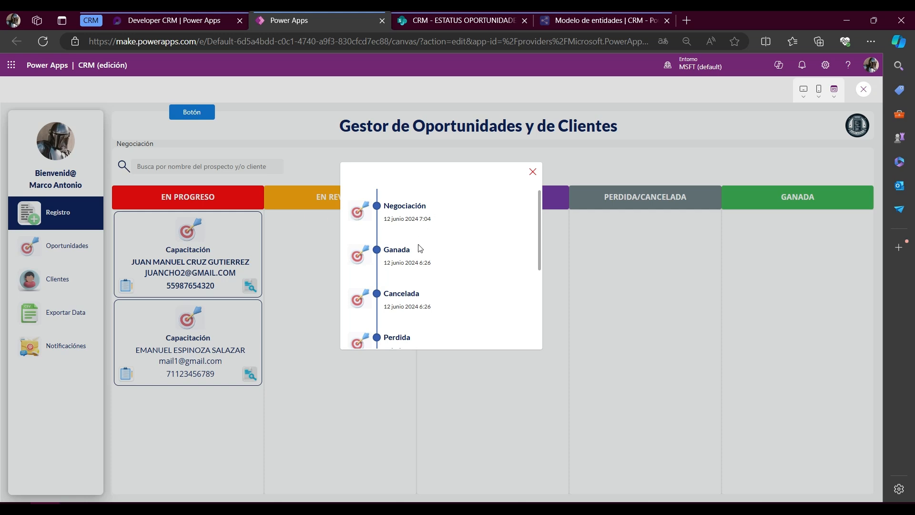
scroll(412, 330, "down", 3)
scroll(413, 331, "up", 3)
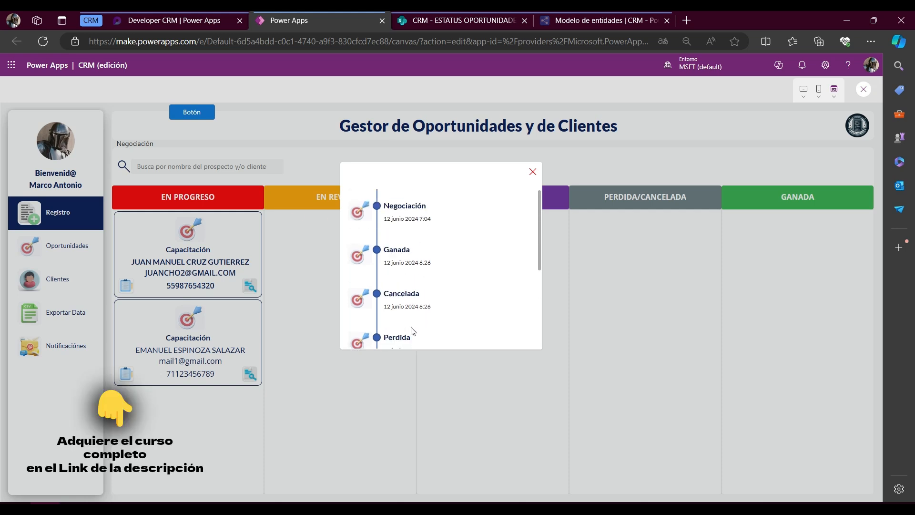
left_click(532, 171)
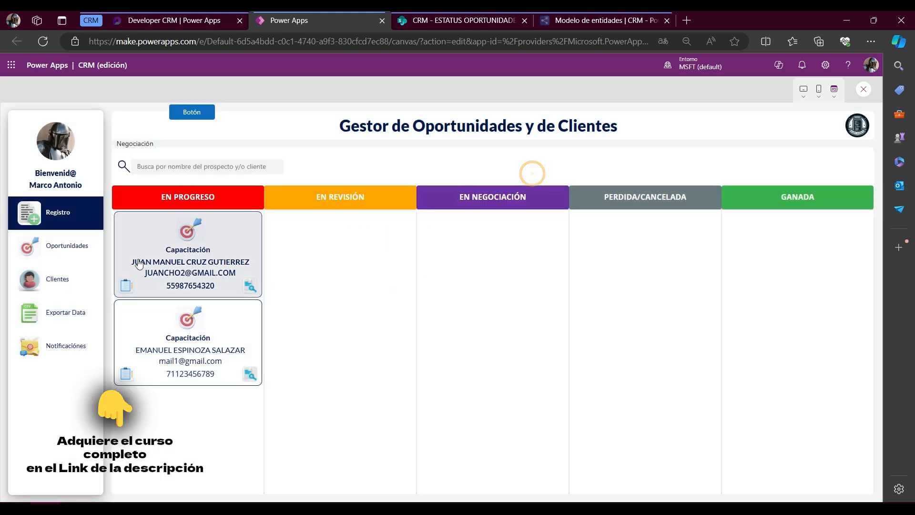
Step: Open the first opportunity in the En Progreso column, change its Estatus to Perdida and save the record
left_click(208, 237)
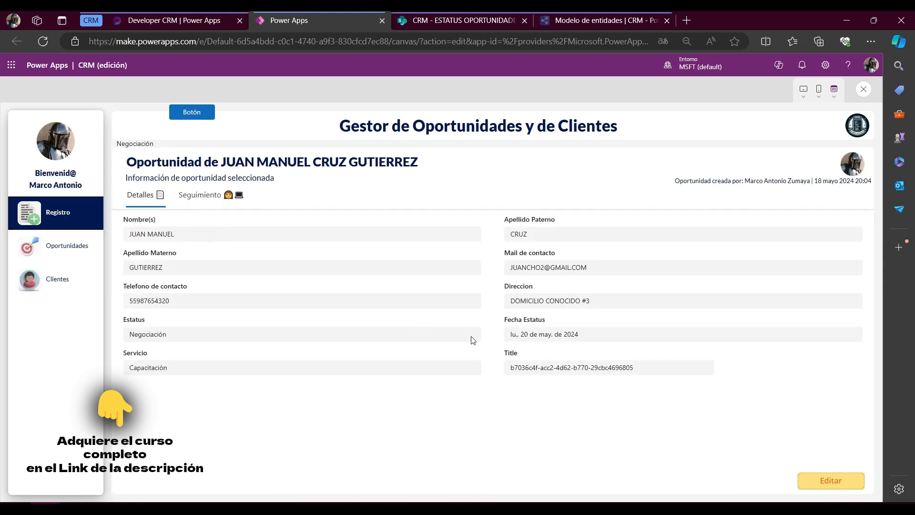
left_click(844, 484)
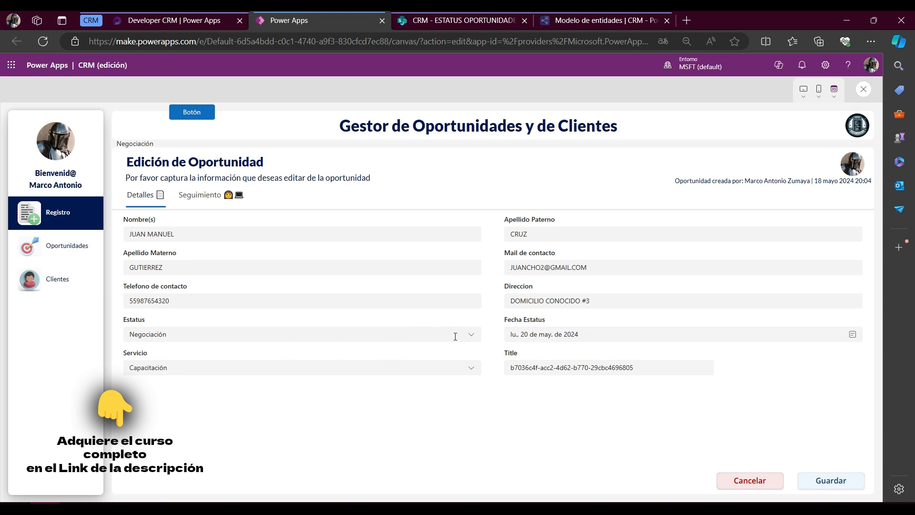
left_click(455, 337)
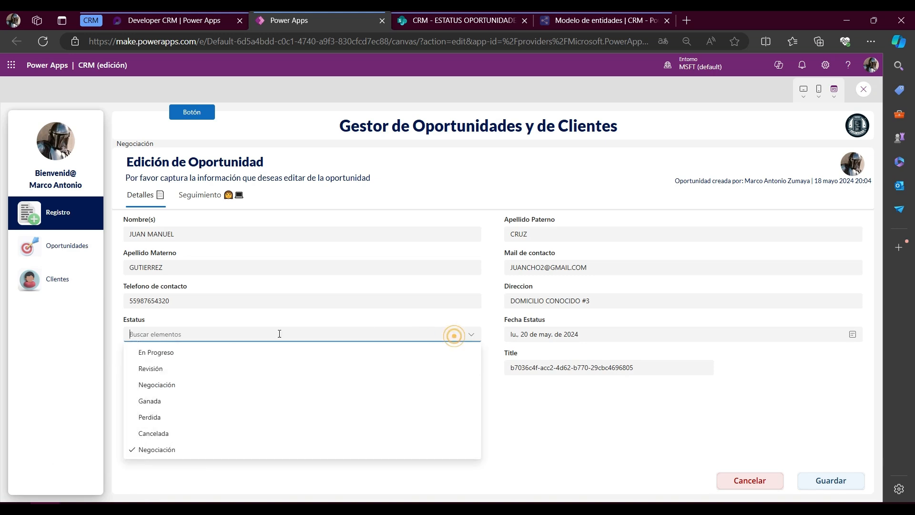
left_click(183, 424)
left_click(828, 479)
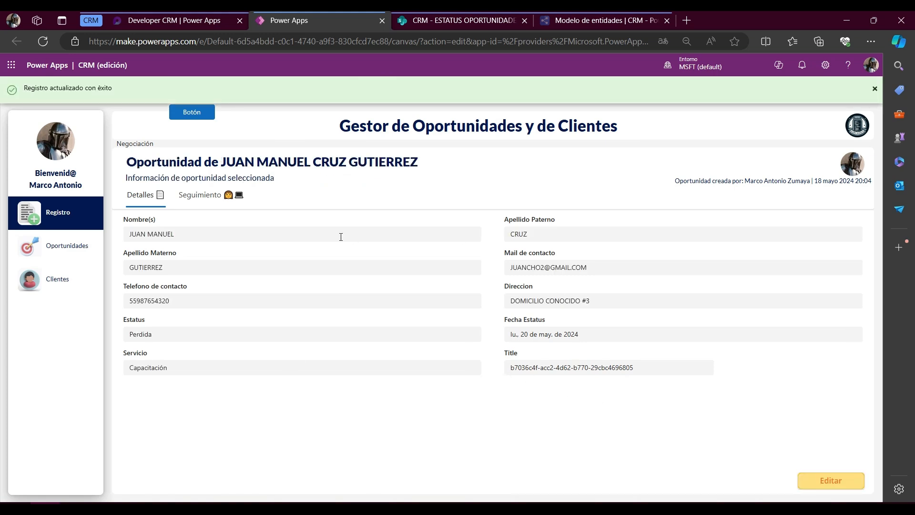
Step: Return to the opportunities board and check the newest entry in the first opportunity's status timeline
left_click(77, 247)
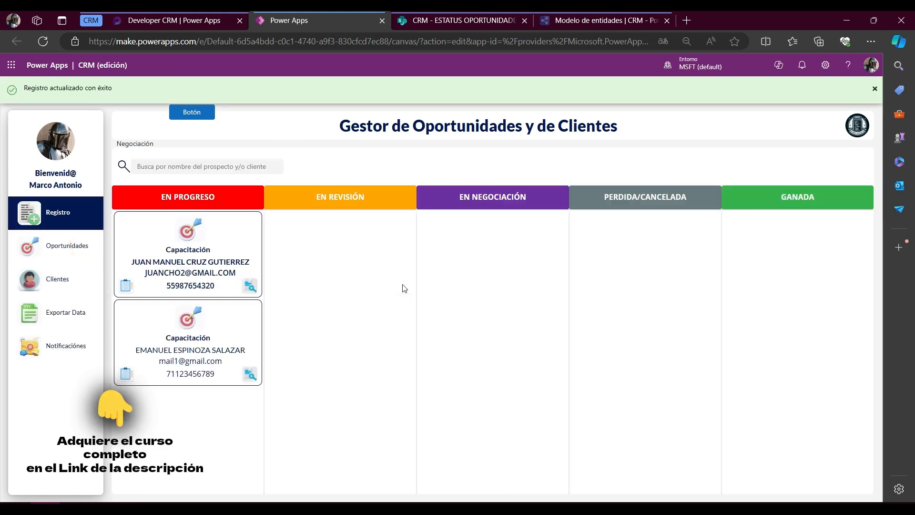
left_click(249, 285)
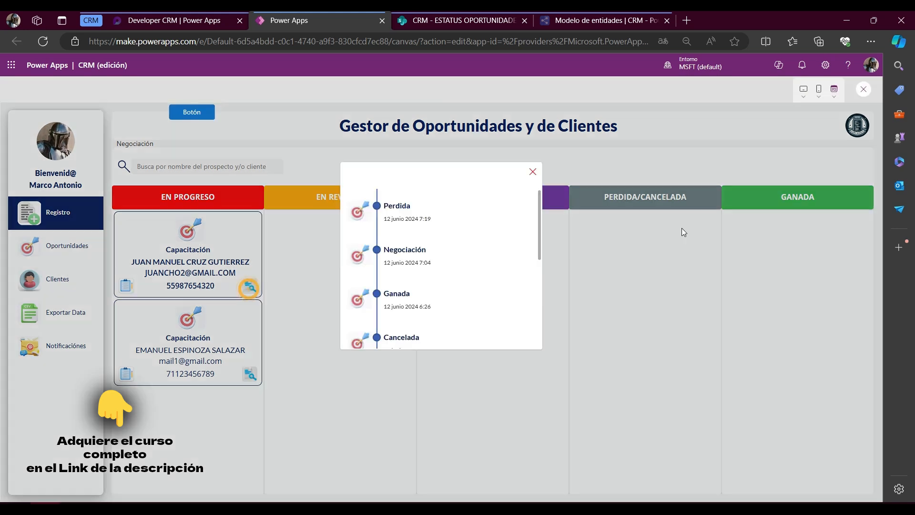
triple_click(439, 222)
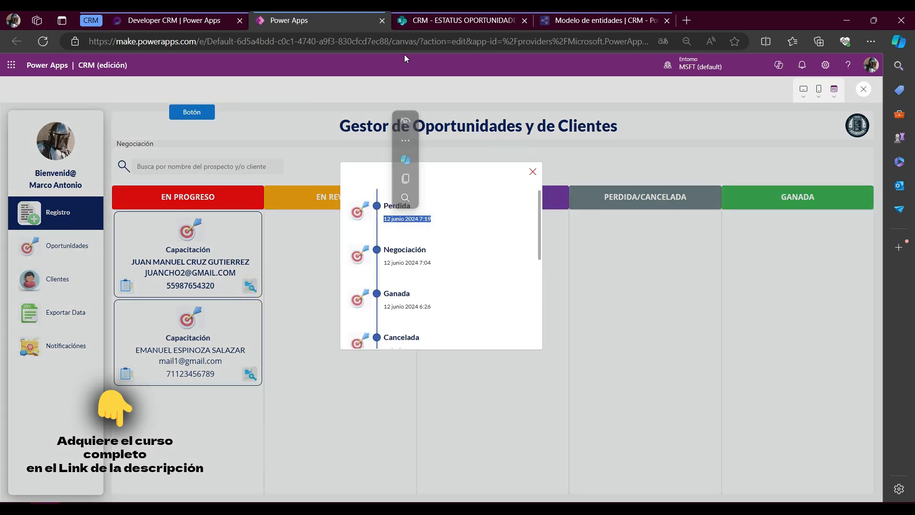
Step: Compare the newest record in the SharePoint ESTATUS OPORTUNIDADES list with the top entry of the app's timeline popup
left_click(452, 21)
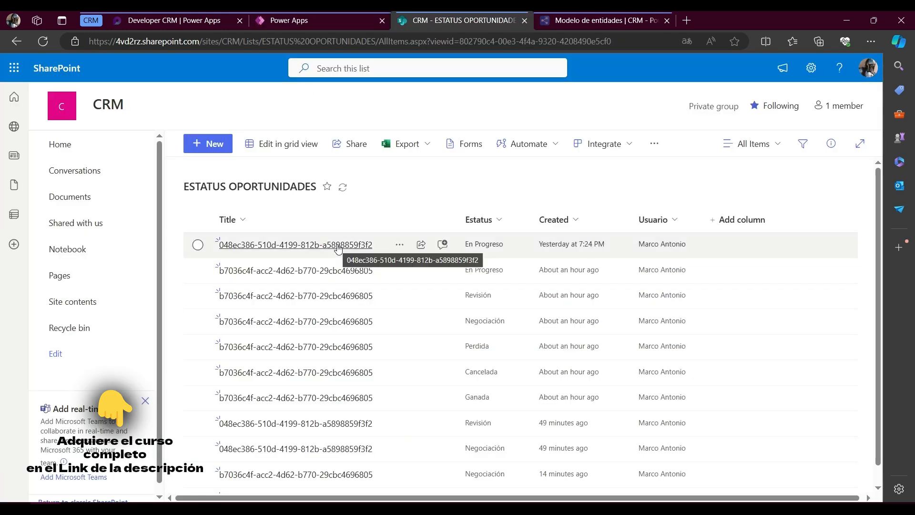
scroll(547, 405, "down", 2)
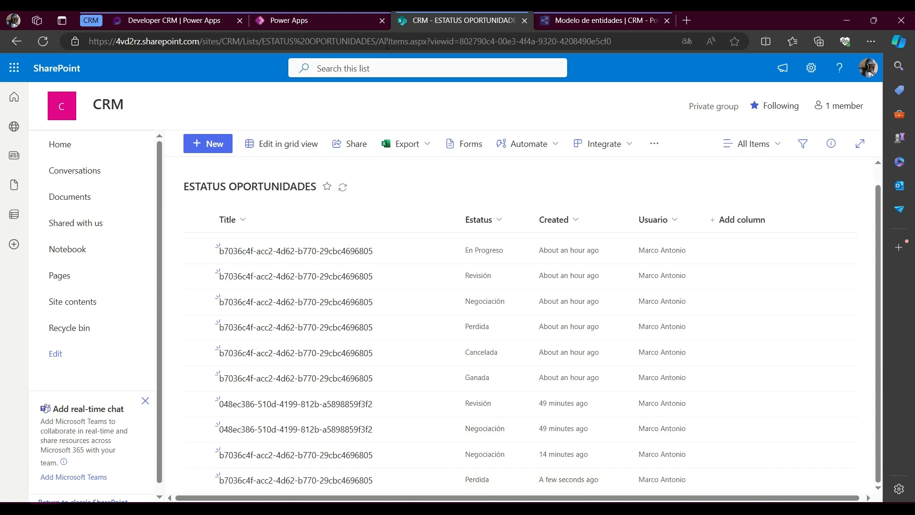
left_click(310, 20)
left_click(402, 219)
left_click(383, 207)
left_click_drag(386, 220, 441, 222)
left_click(454, 247)
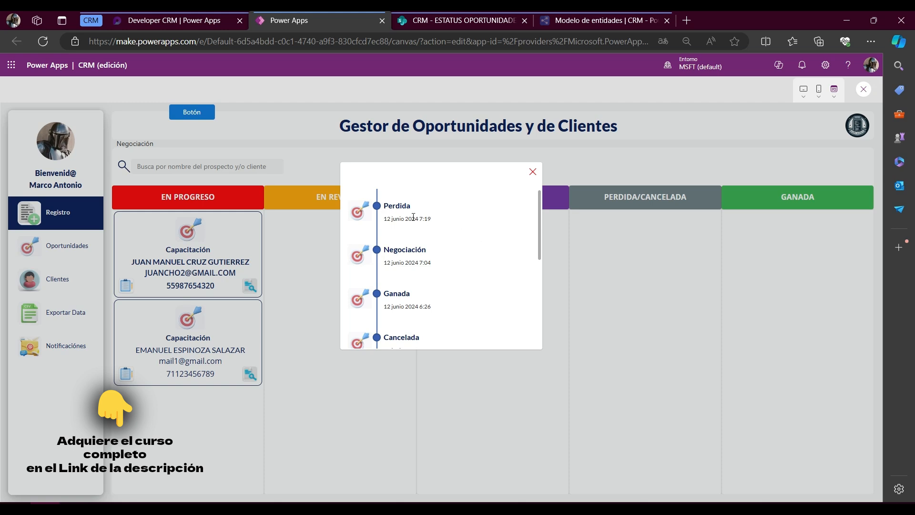
left_click_drag(415, 206, 436, 225)
left_click(439, 227)
left_click(465, 227)
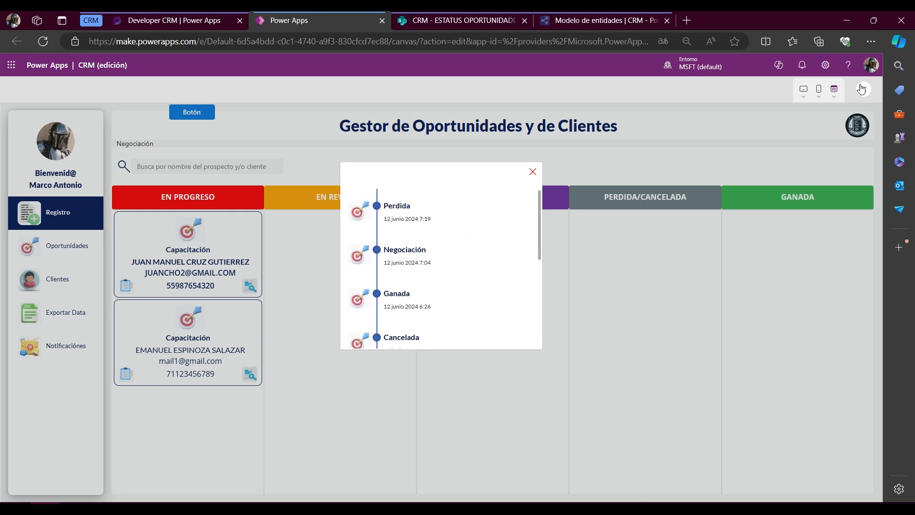
Step: Exit the app preview and insert a classic text label into ContainerSeguimientoEstatus
key("Escape")
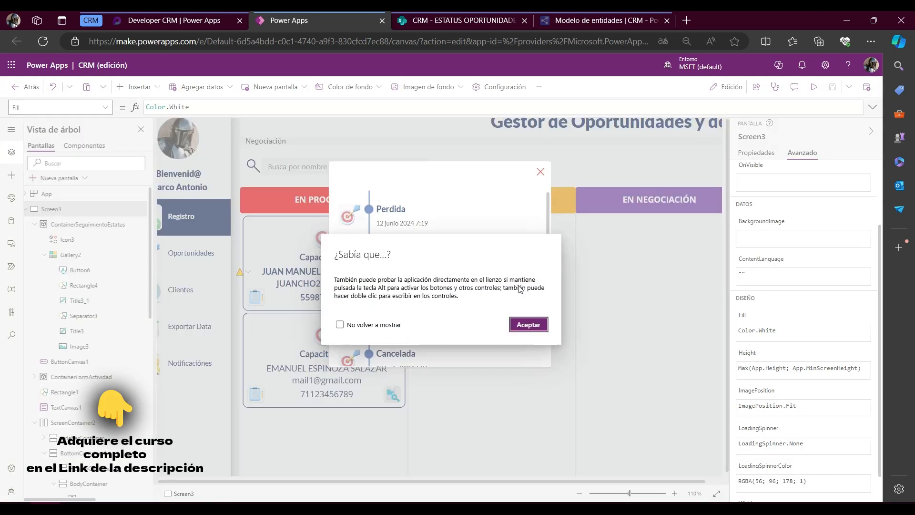
left_click(527, 322)
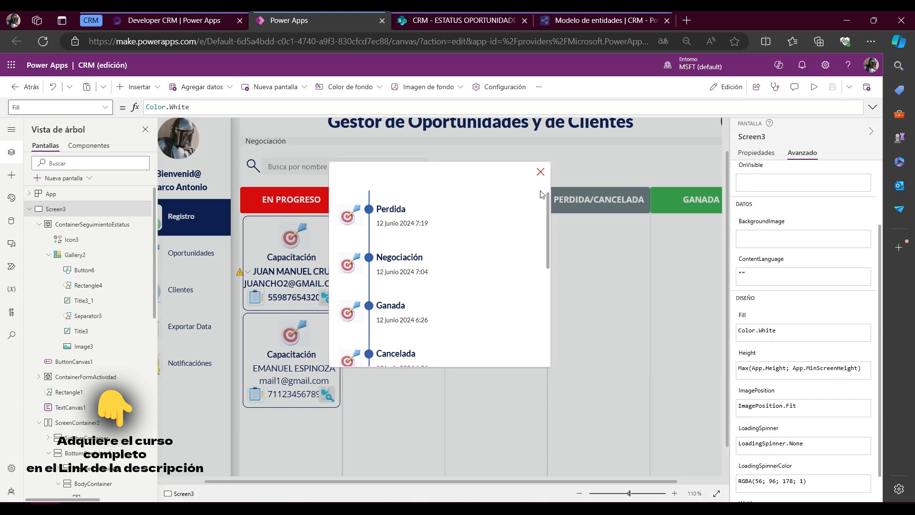
left_click(548, 215)
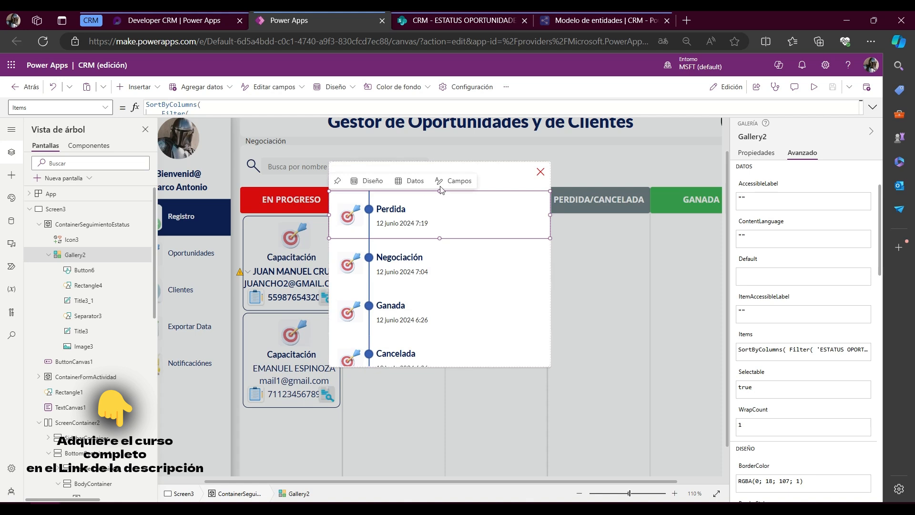
left_click(490, 170)
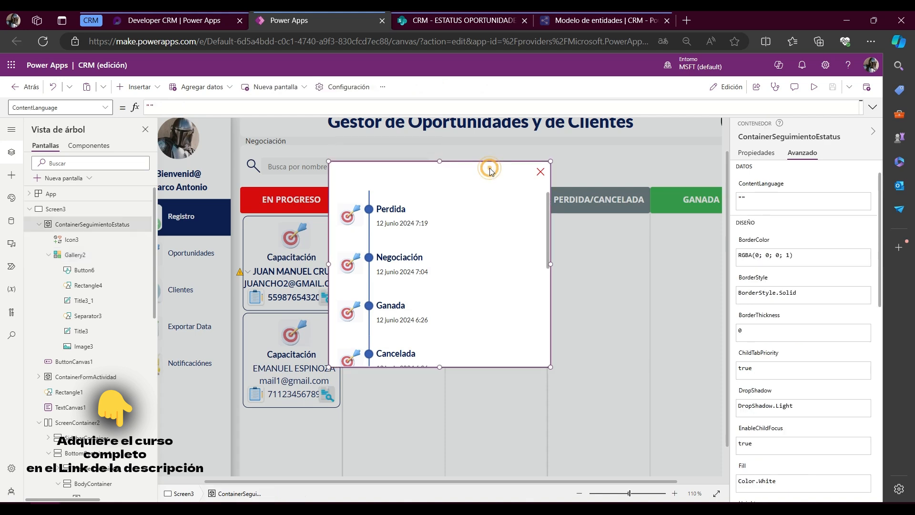
left_click(140, 87)
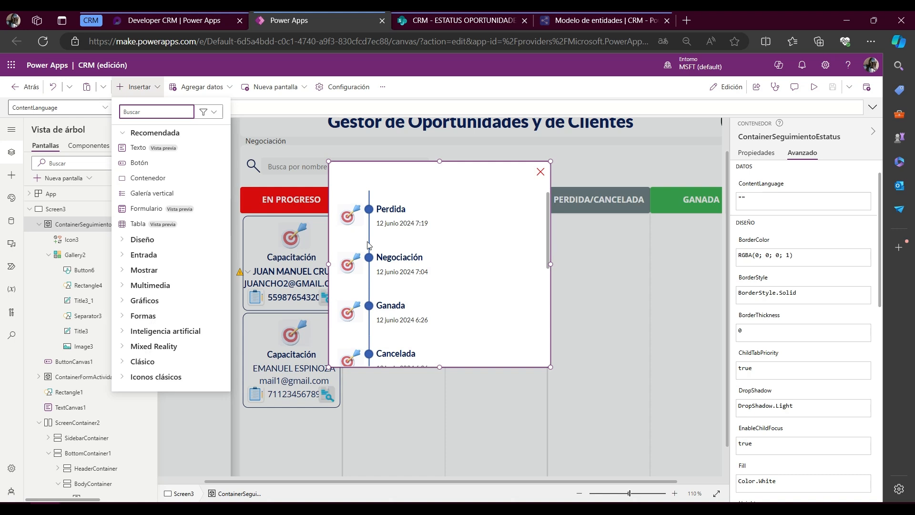
left_click(123, 364)
scroll(124, 366, "down", 3)
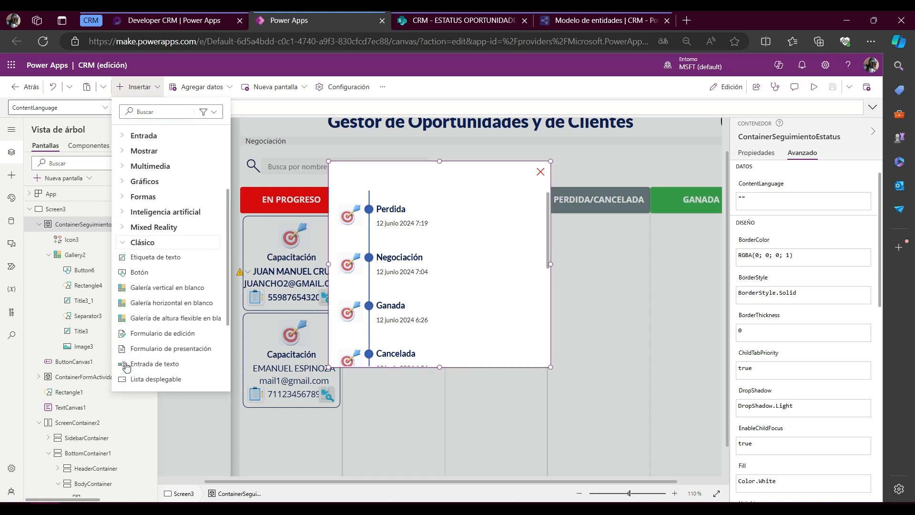
left_click(172, 258)
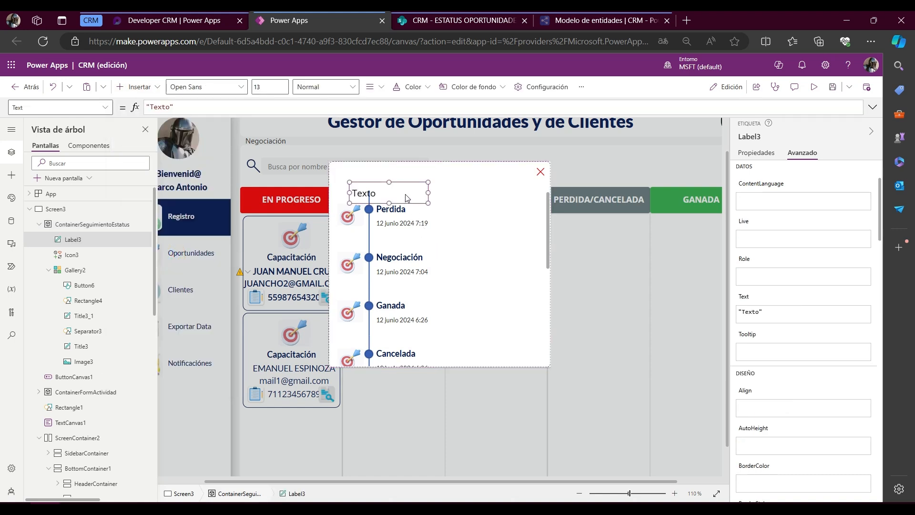
Step: Set the new label's Y and X positions to 0 within the popup container
left_click(97, 107)
type("y")
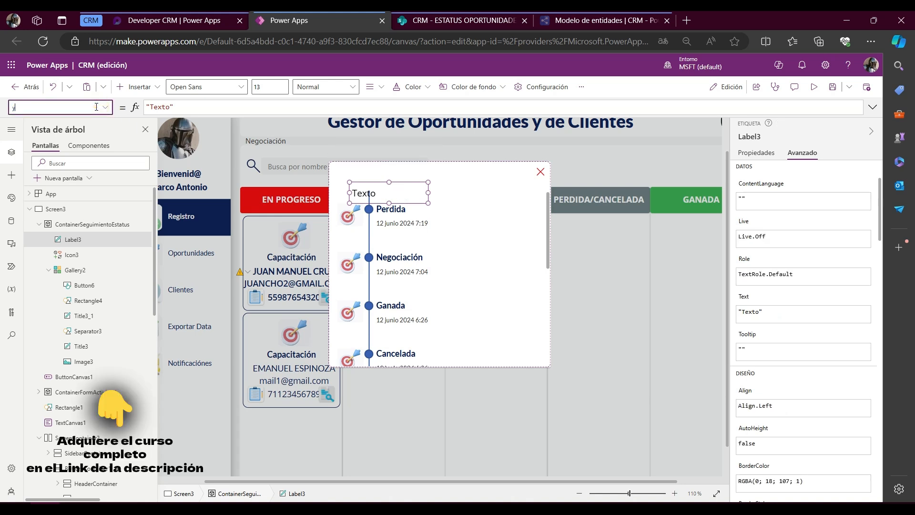
key("Return")
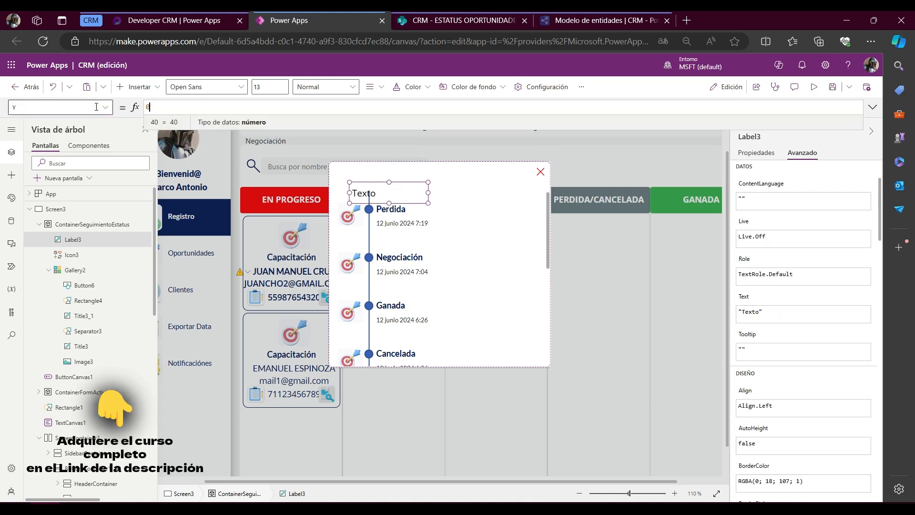
left_click(40, 105)
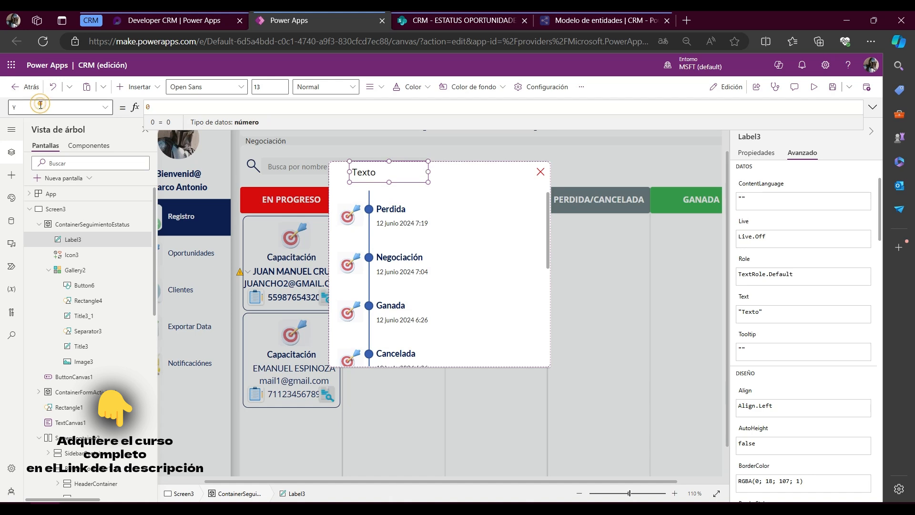
type("w")
key("Return")
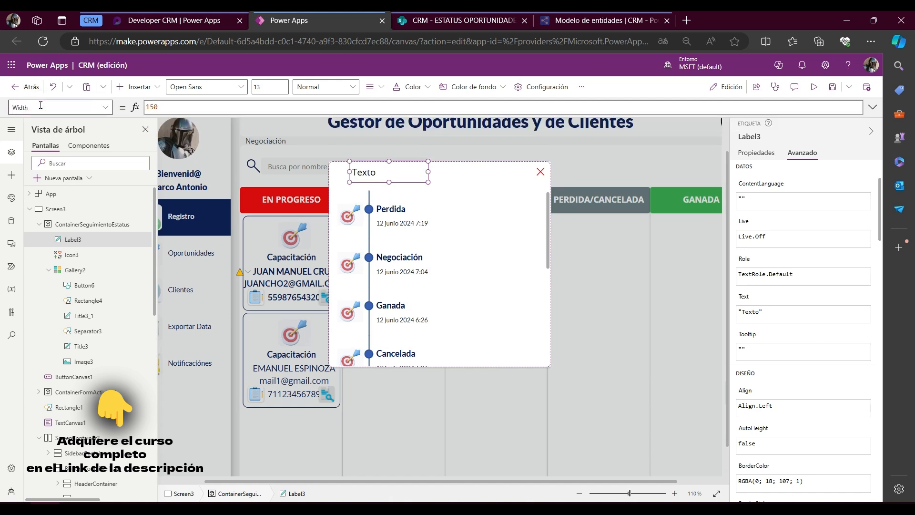
left_click(42, 108)
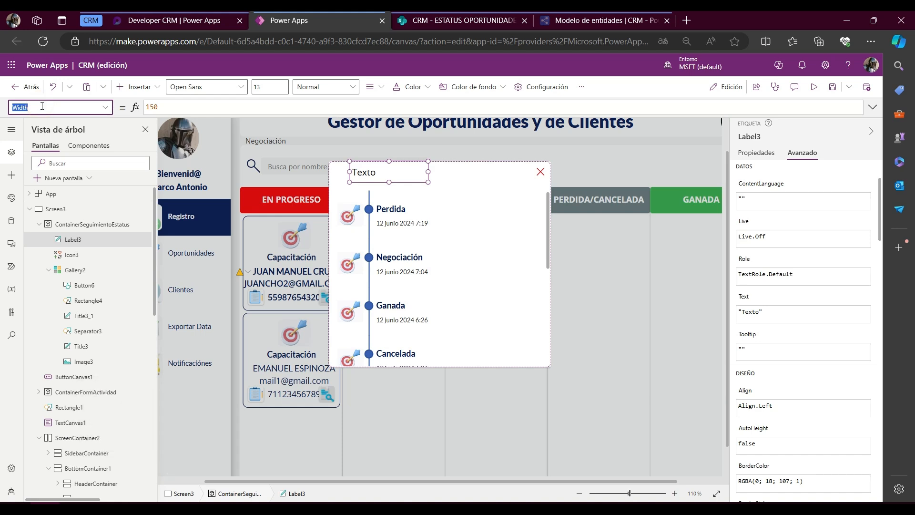
type("x")
key("Return")
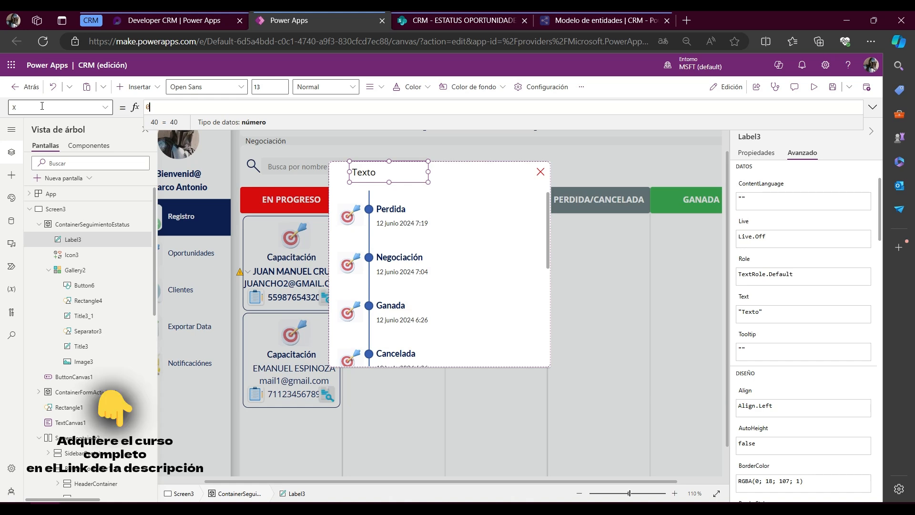
Step: Reorder the red close icon in front of the label, and widen the label until it ends just before the icon
left_click(542, 176)
right_click(541, 176)
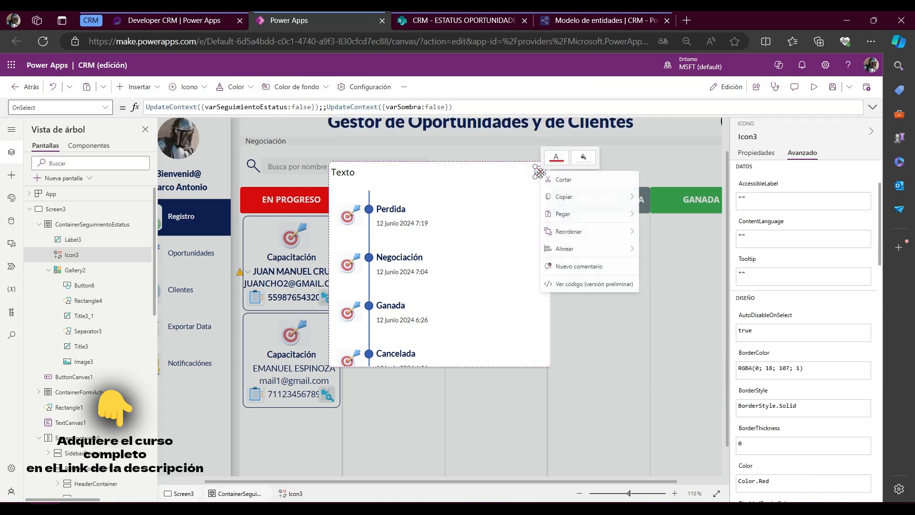
mouse_move(567, 245)
left_click(671, 237)
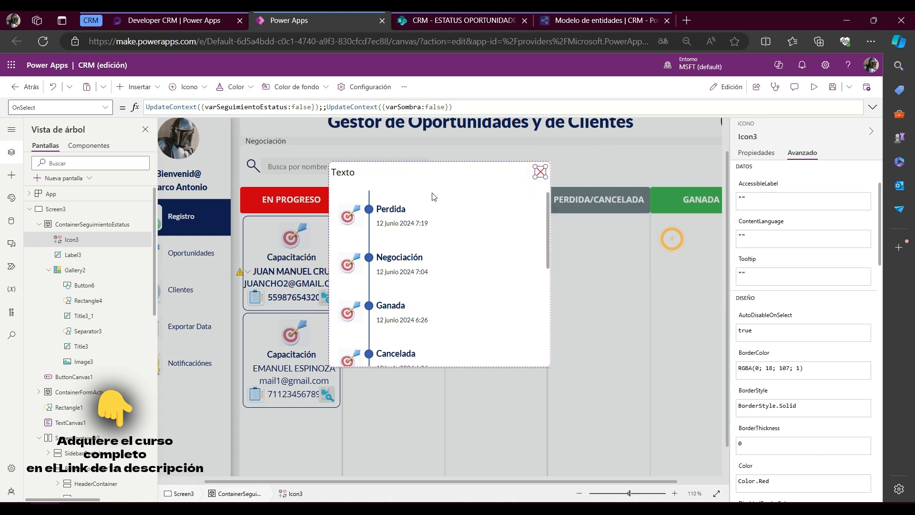
left_click(349, 178)
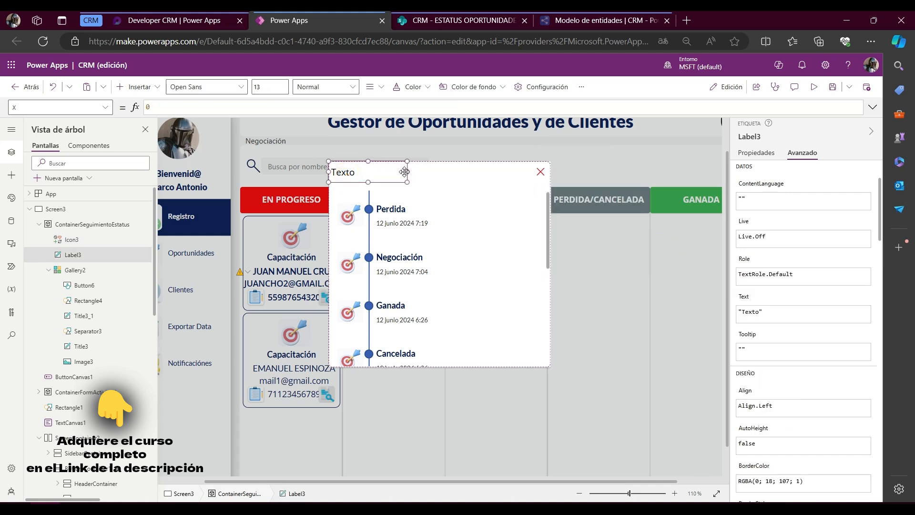
left_click_drag(407, 172, 528, 172)
Step: Set the popup label's Text to "Linea del Tiempo de Estatus Oportunidad"
left_click(57, 106)
type("Te")
key("Return")
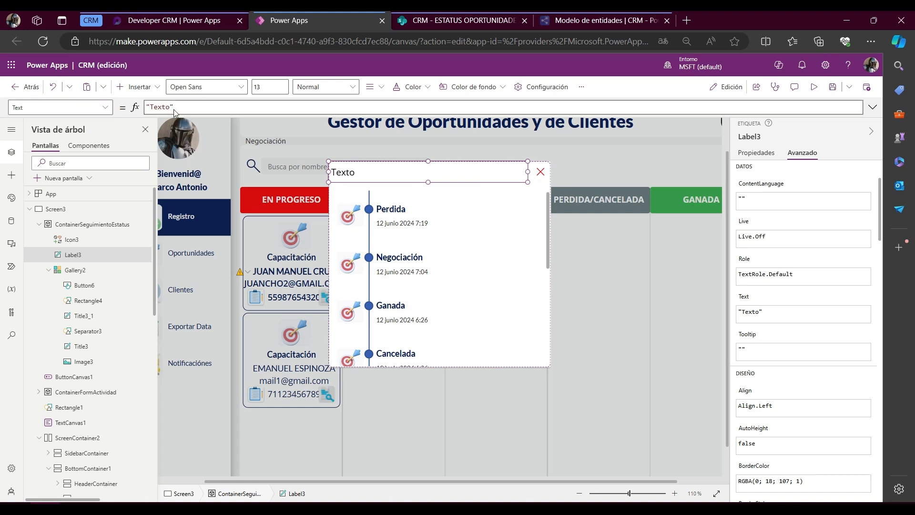
double_click(154, 107)
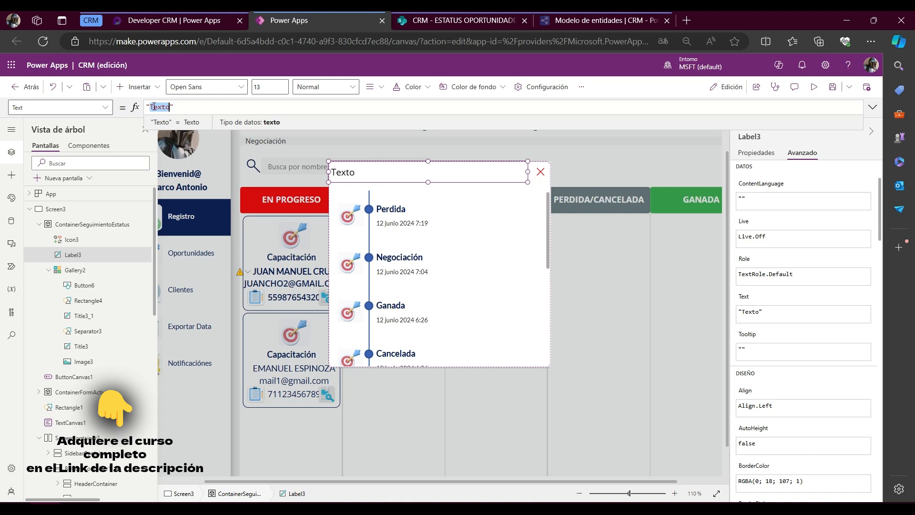
type("Le")
type("nea del Tiempo ")
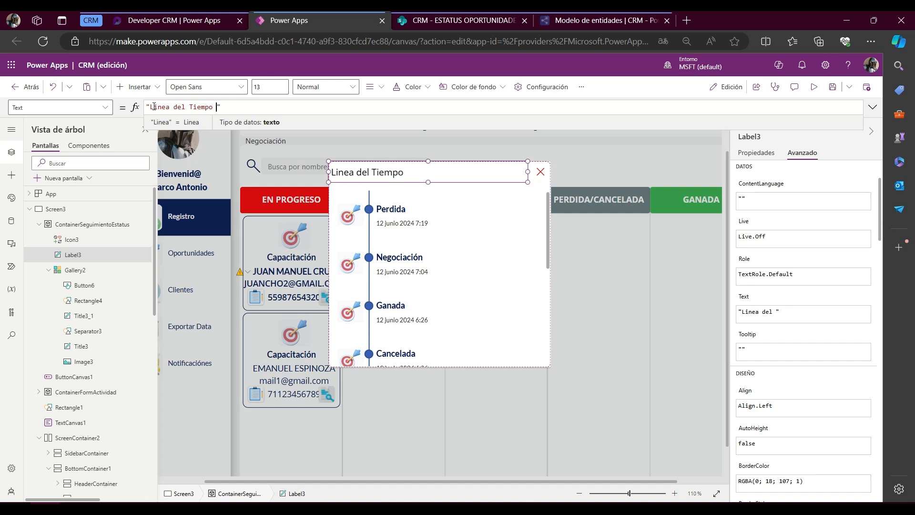
type("de Estatu")
type("s Oportinida")
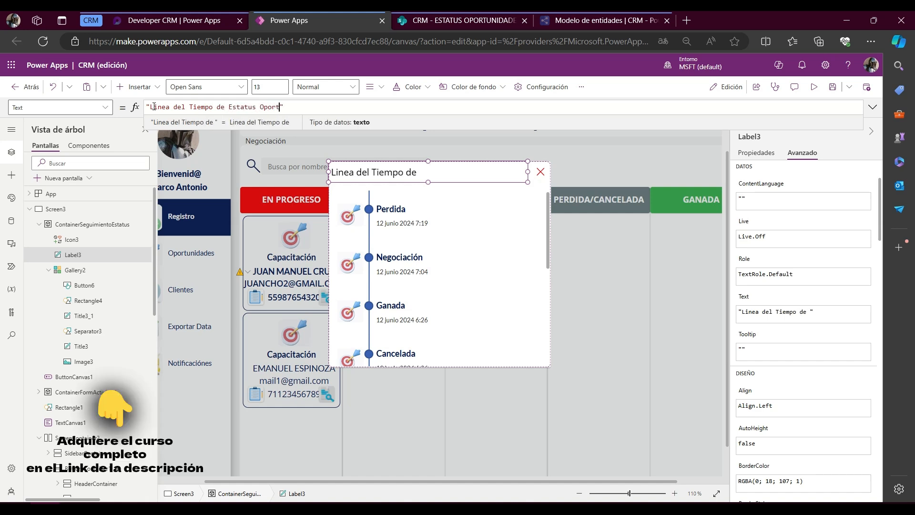
type("idad")
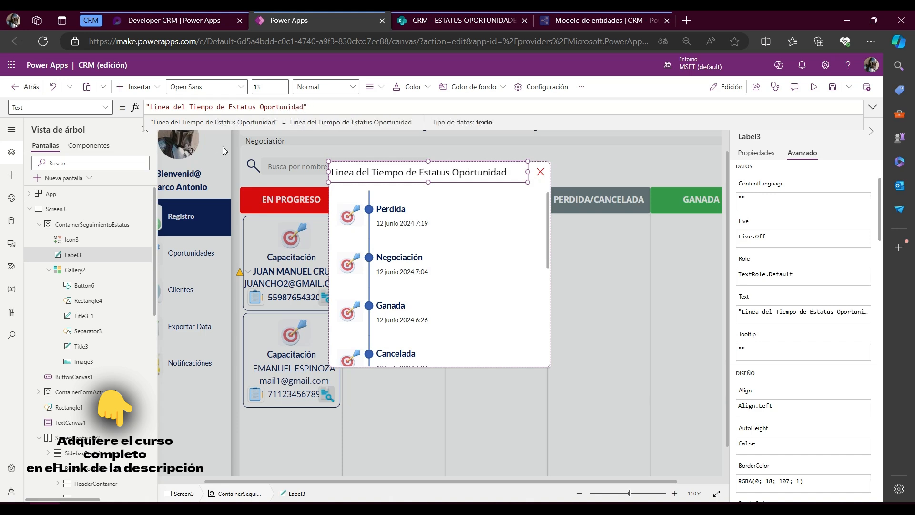
Step: Center the title label's text and set its Width to Parent.Width
left_click(389, 86)
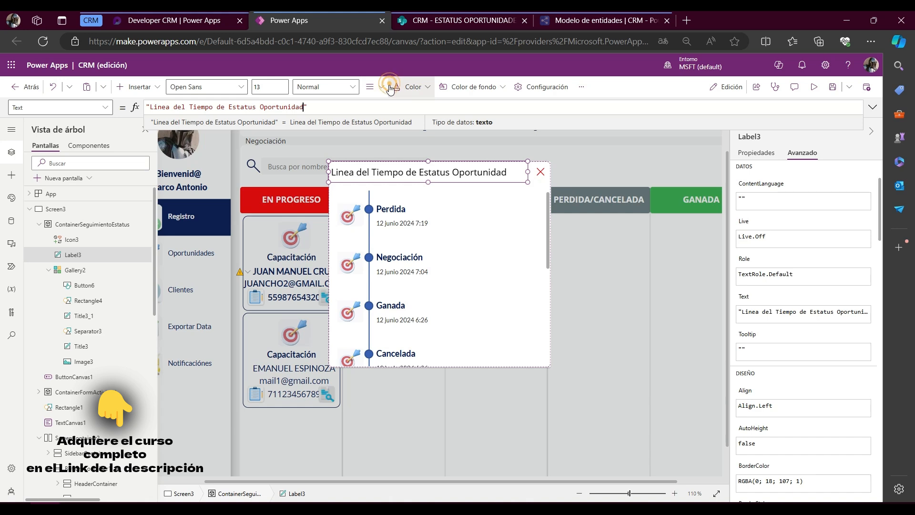
left_click(392, 123)
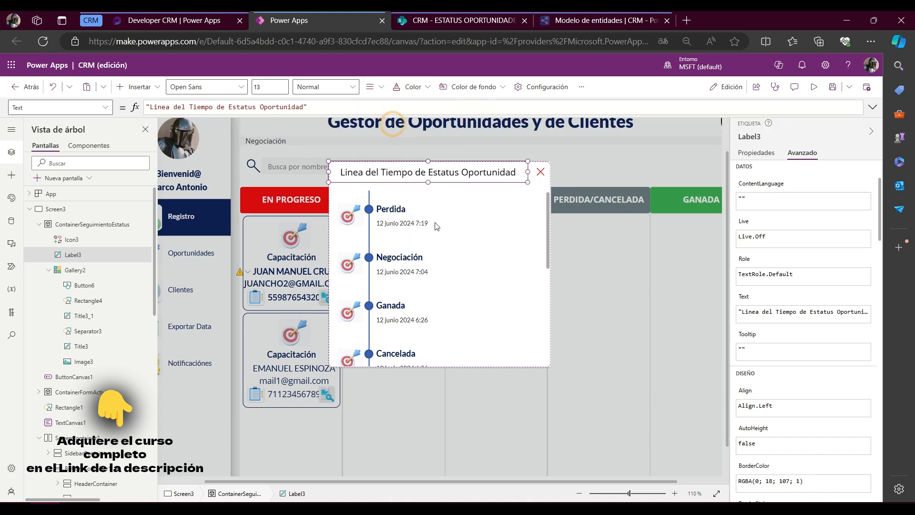
left_click(39, 110)
type("Width")
key("Return")
key("ctrl+a")
type("pa")
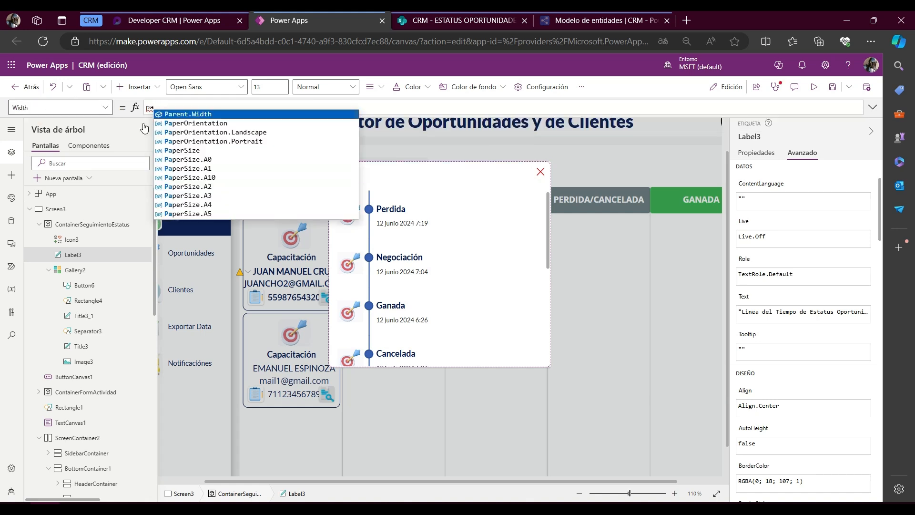
left_click(173, 115)
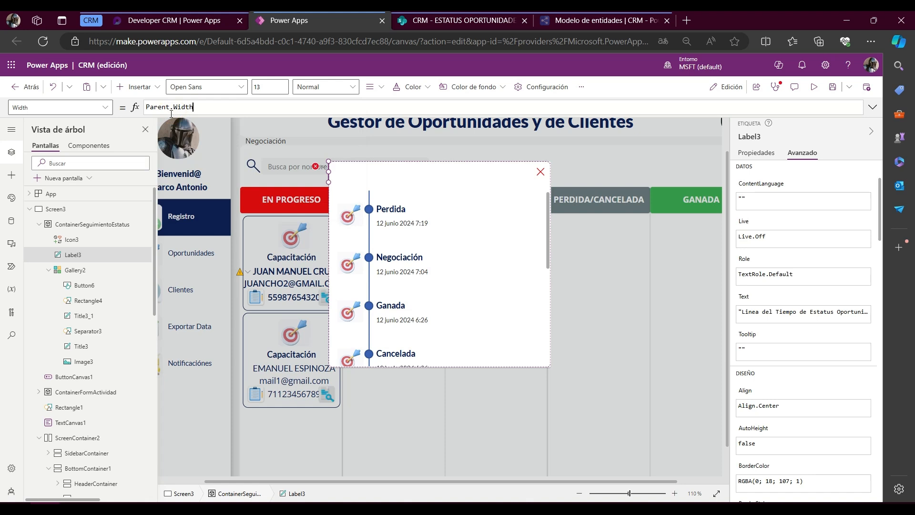
Step: Set the title label's Font to DesignSystem.tipoFuente
left_click(59, 105)
type("F")
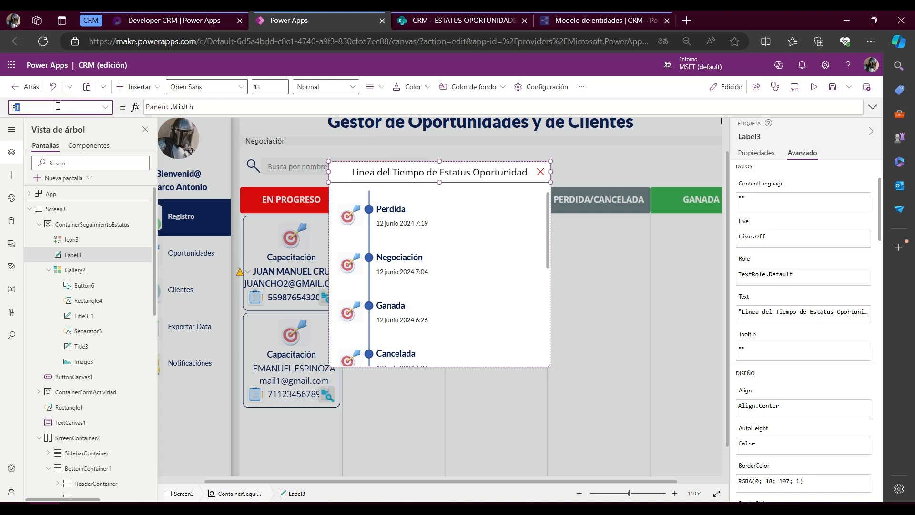
type("ont")
key("Tab")
key("ctrl+a")
type("desi")
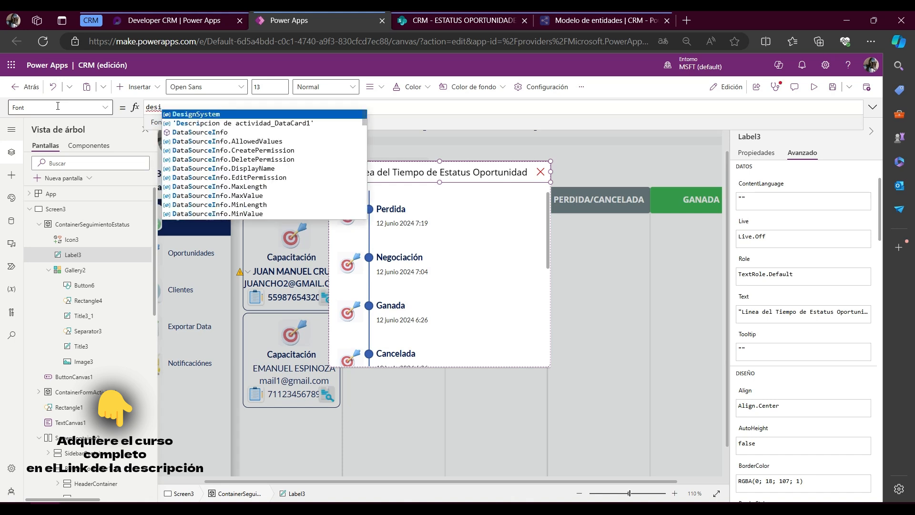
key("Tab")
type(".fu")
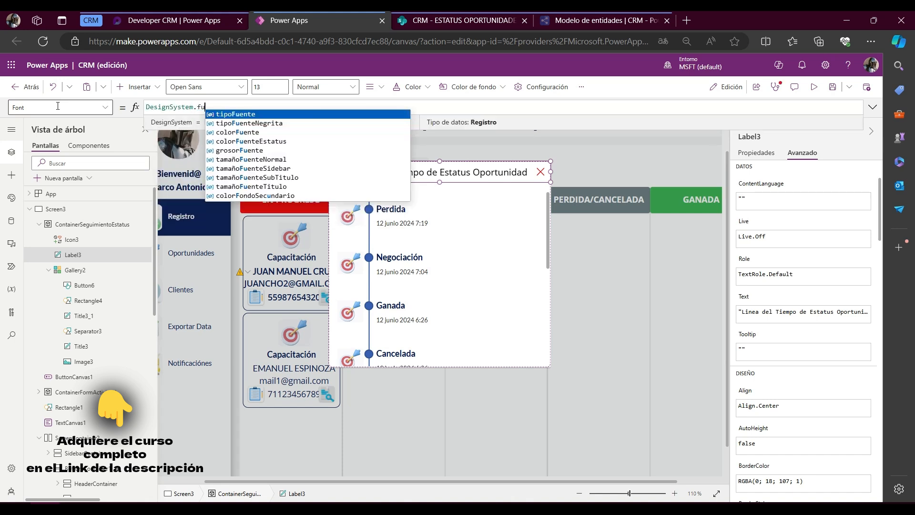
key("Tab")
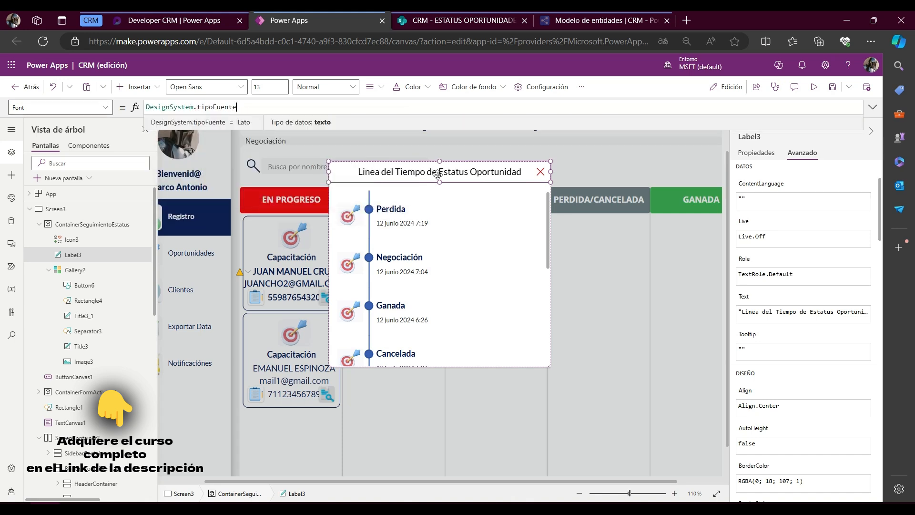
Step: Set the title label's Color to DesignSystem.colorFuente
left_click(85, 108)
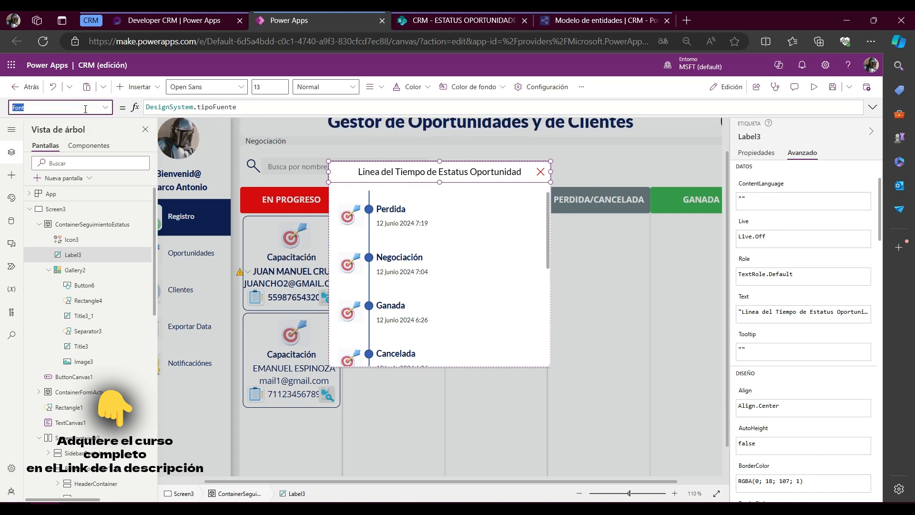
type("Color")
key("Return")
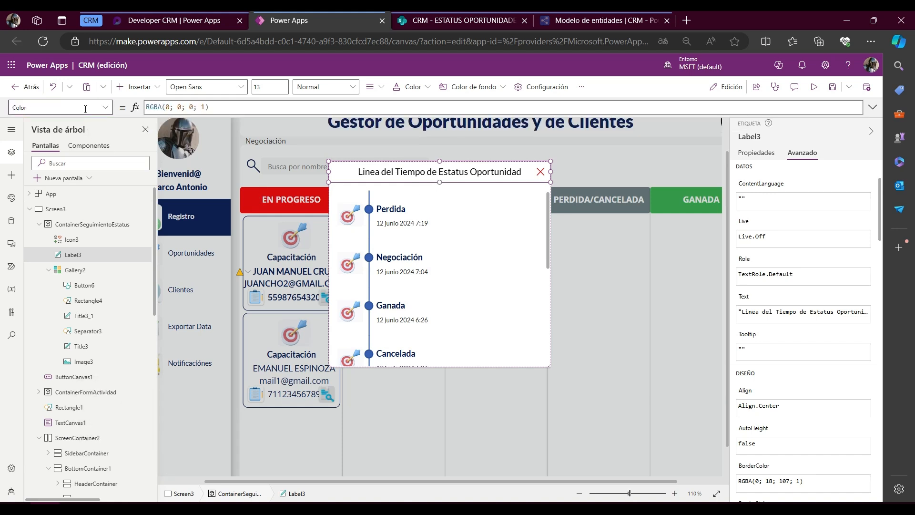
key("ctrl+a")
type("des")
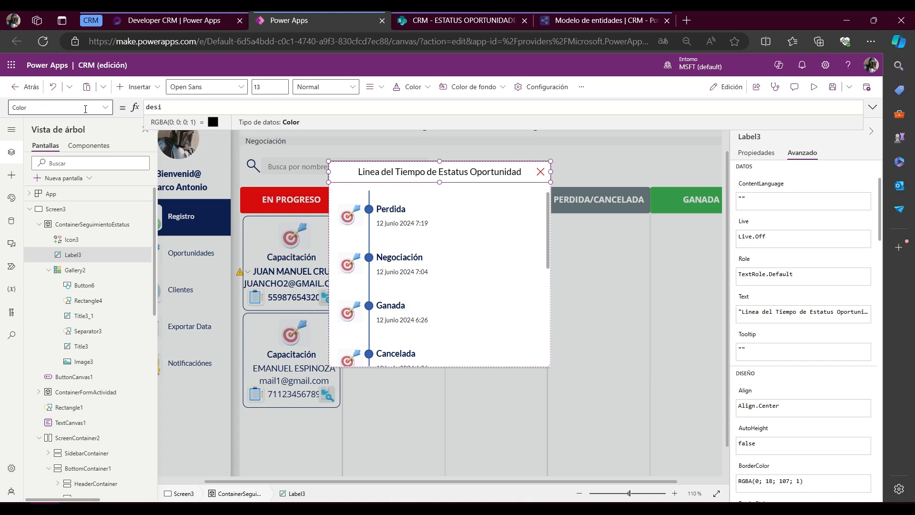
type("i")
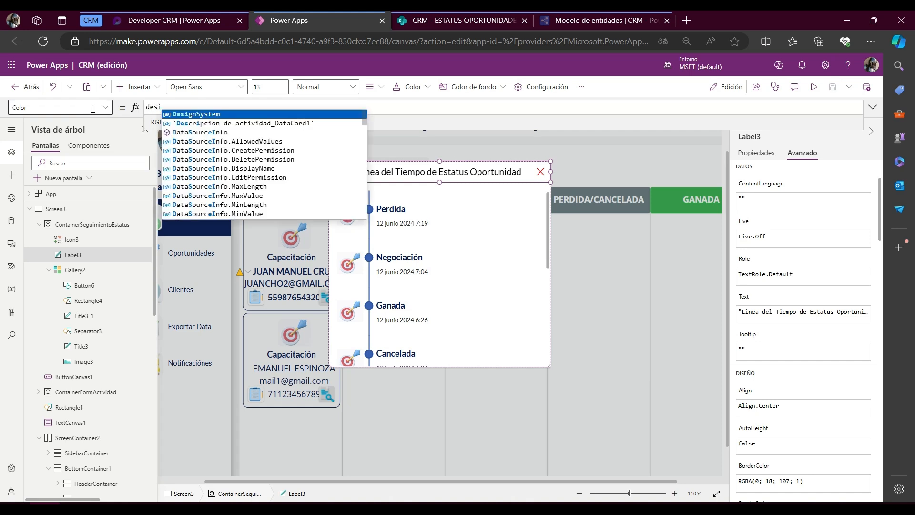
left_click(206, 110)
type(".")
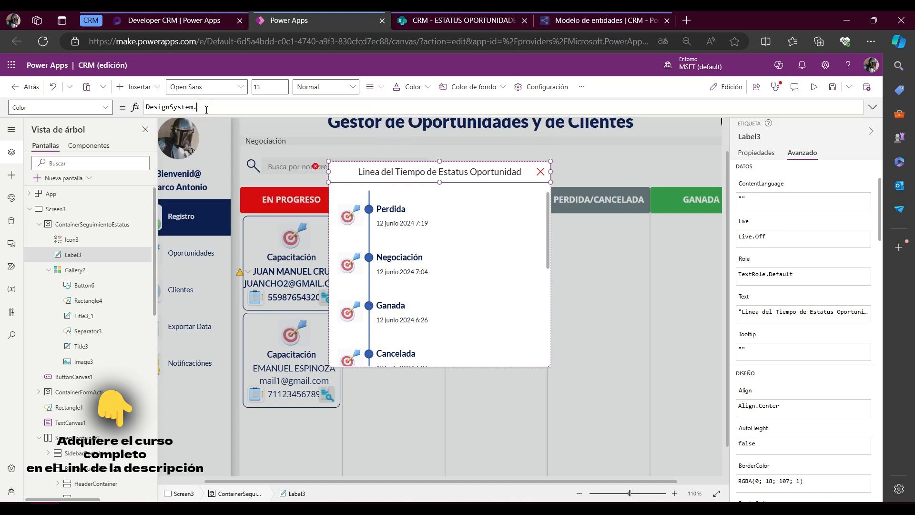
type("co")
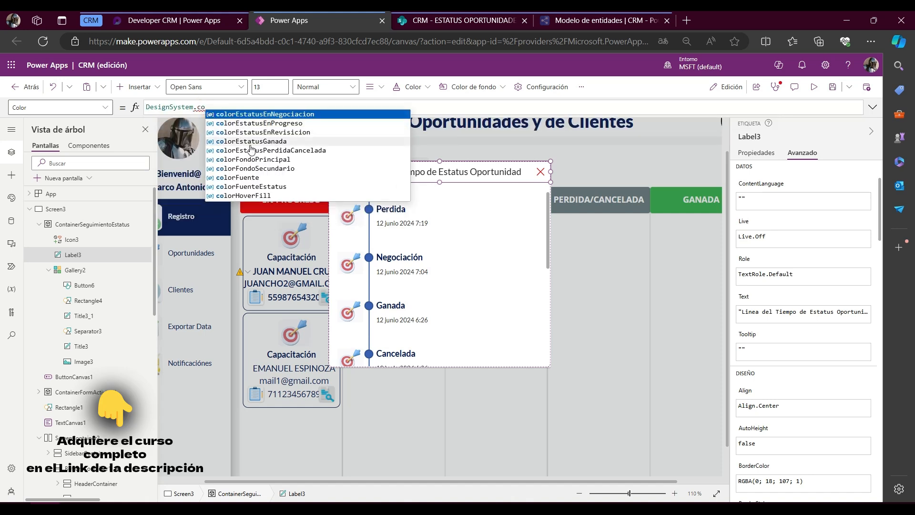
left_click(257, 177)
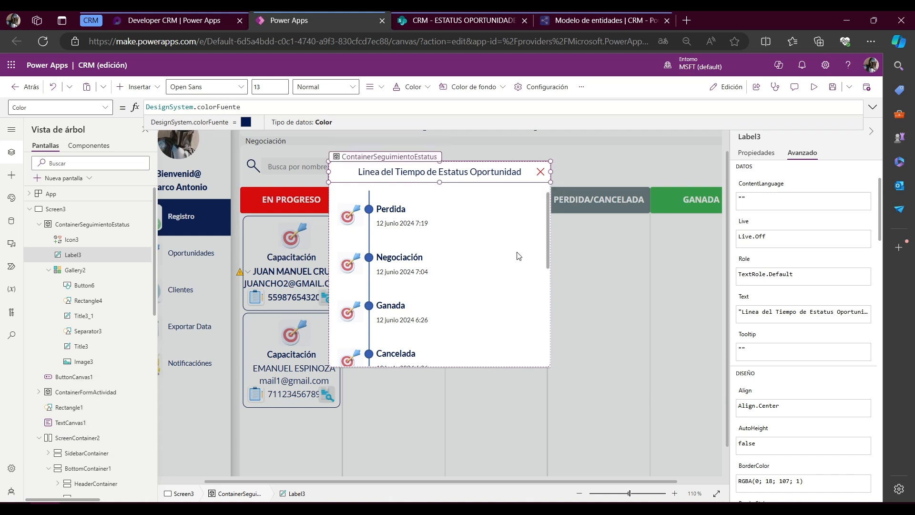
left_click(72, 239)
key("alt")
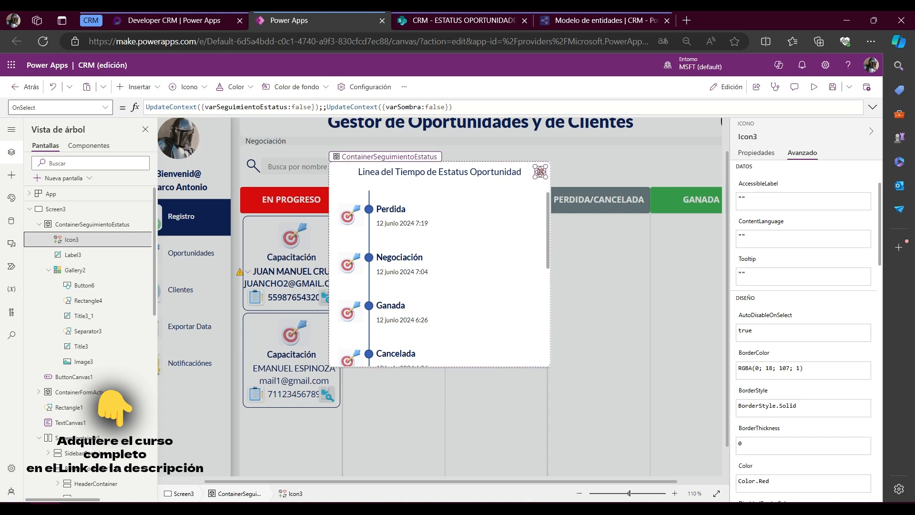
left_click(427, 174)
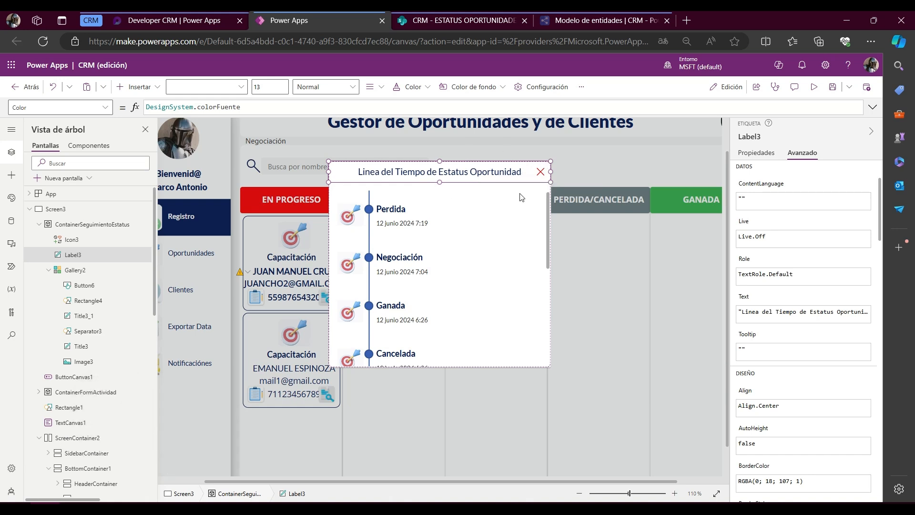
Step: Preview the app, test closing the timeline popup and reopening it from the first opportunity card, and return to the editor
left_click(814, 86)
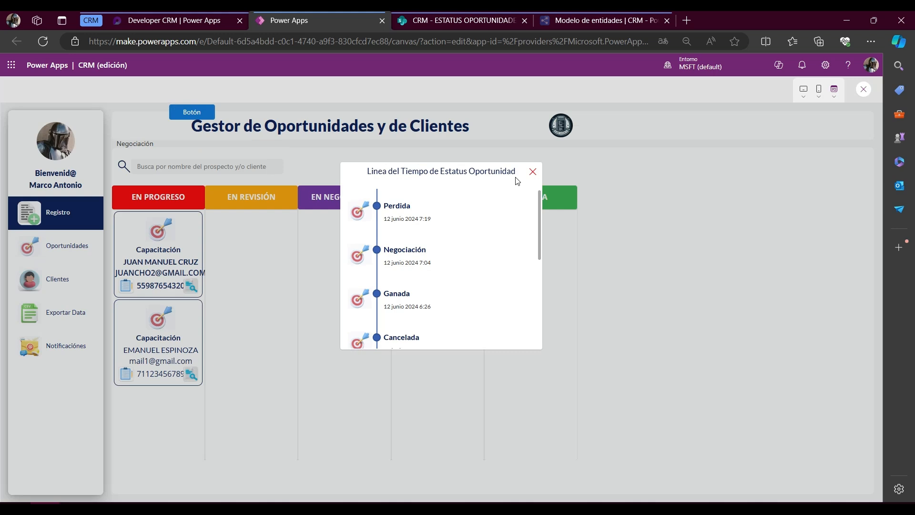
triple_click(518, 173)
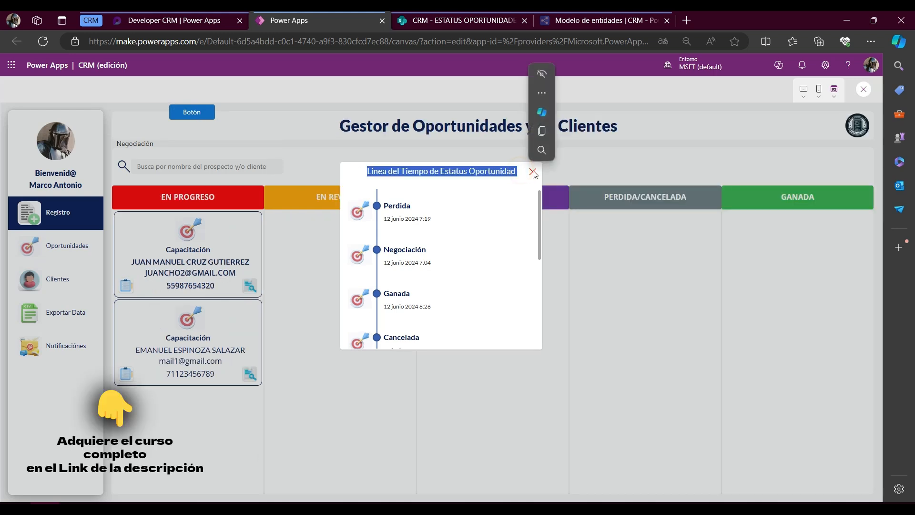
left_click(532, 172)
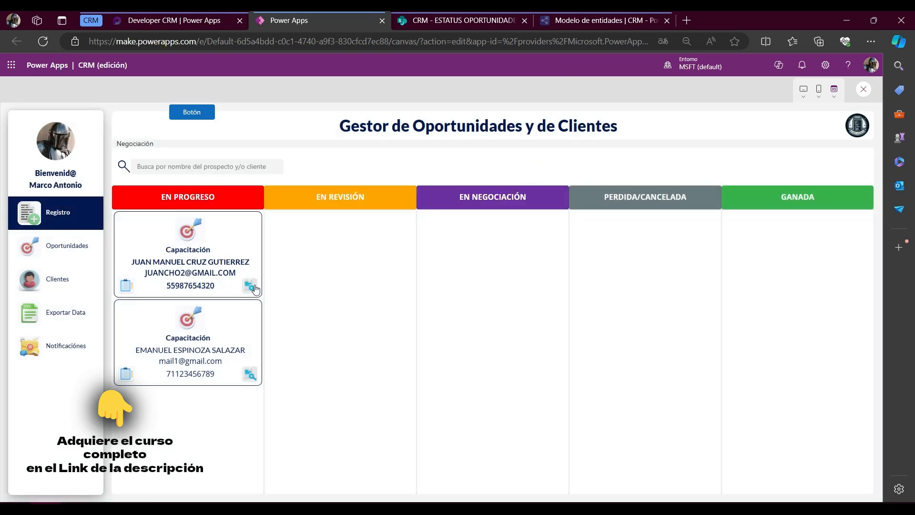
left_click(250, 286)
left_click(522, 169)
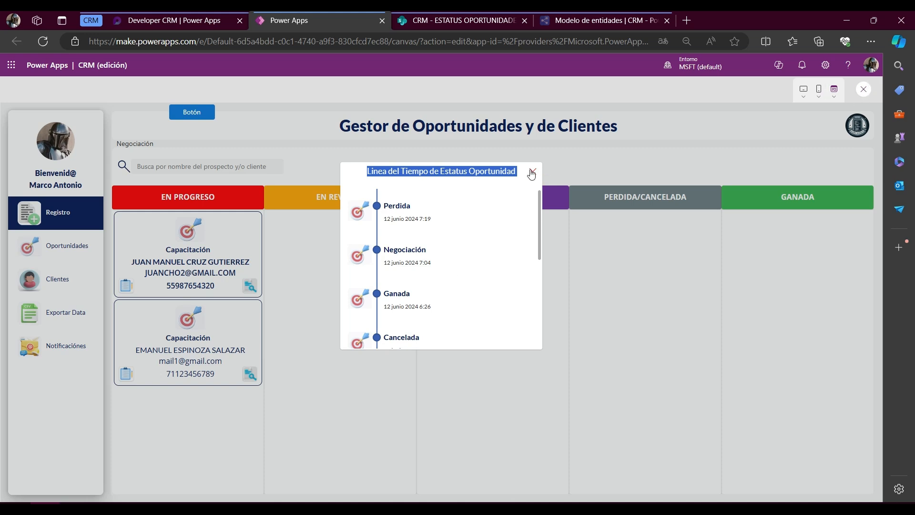
left_click(864, 91)
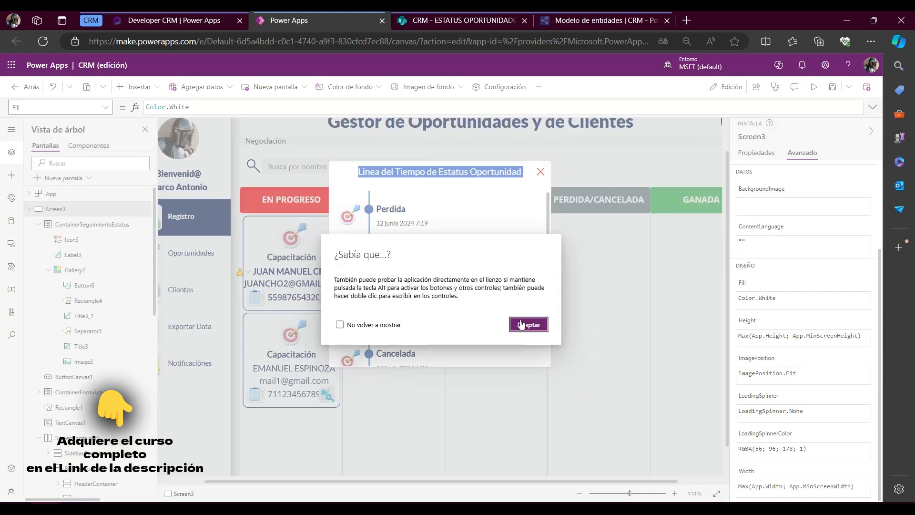
left_click(525, 322)
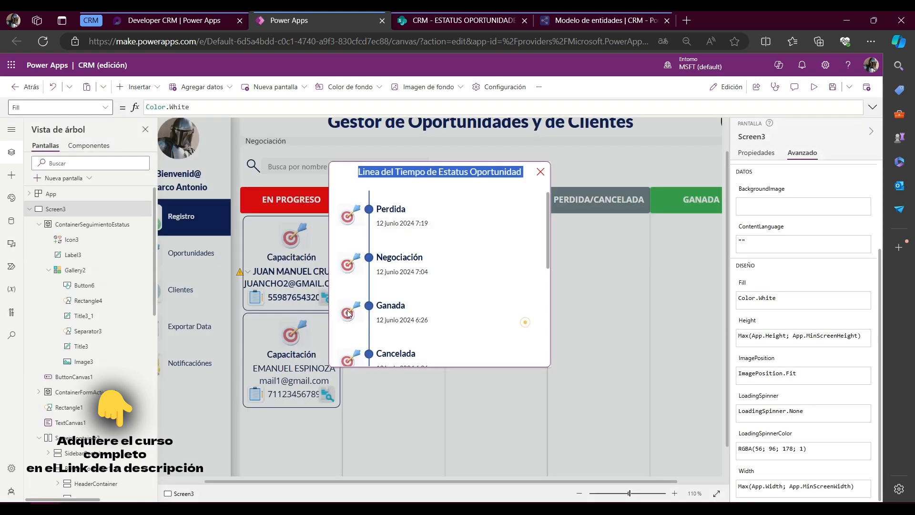
Step: Bring the popup's red close icon, Icon3, to the front
left_click(71, 239)
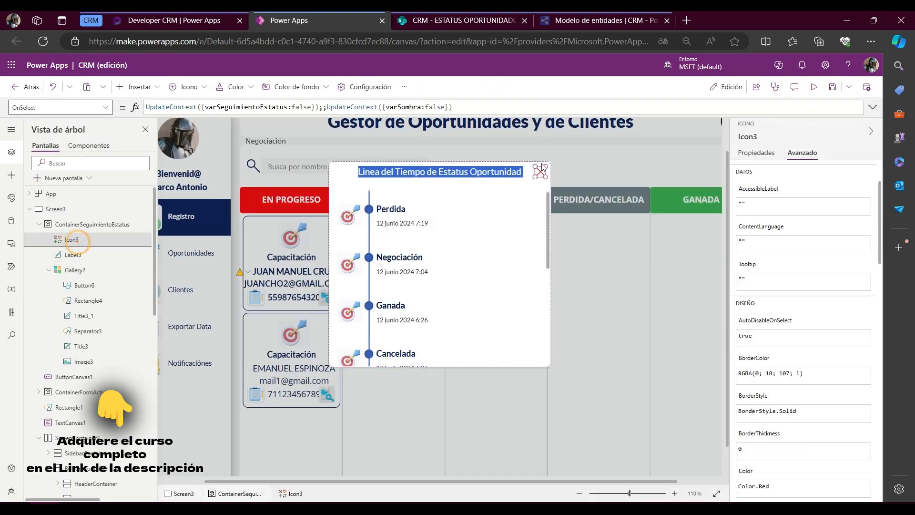
right_click(123, 239)
mouse_move(196, 336)
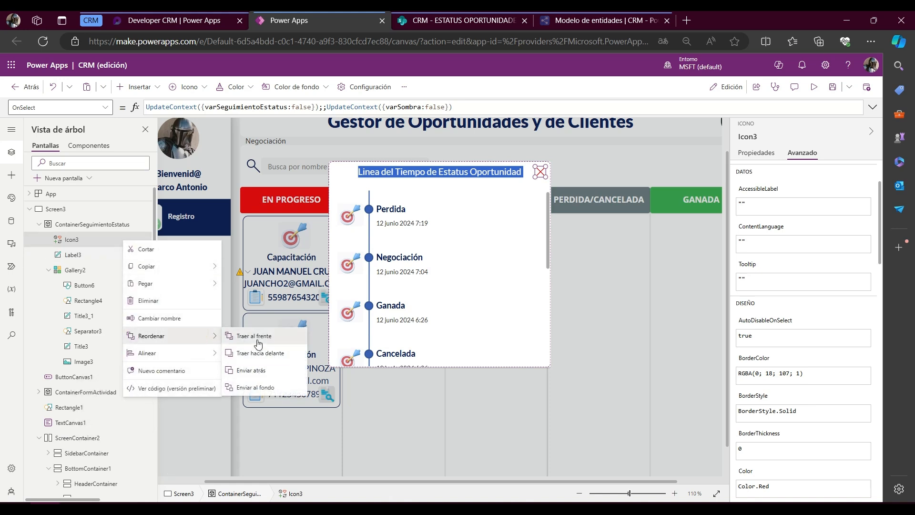
left_click(258, 344)
Step: Preview the app again, close and reopen the first opportunity's timeline popup, look through its status entries, and exit the preview
left_click(813, 87)
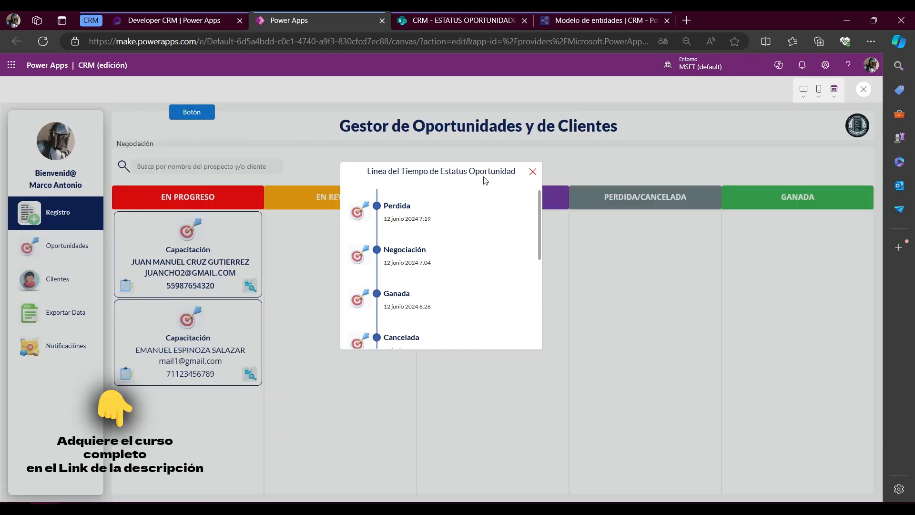
left_click(532, 172)
left_click(250, 285)
scroll(451, 286, "down", 5)
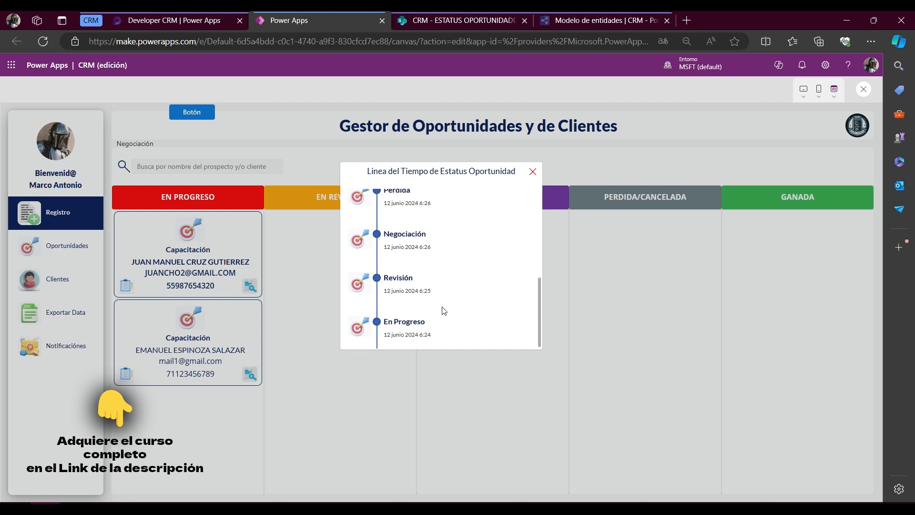
scroll(444, 311, "up", 5)
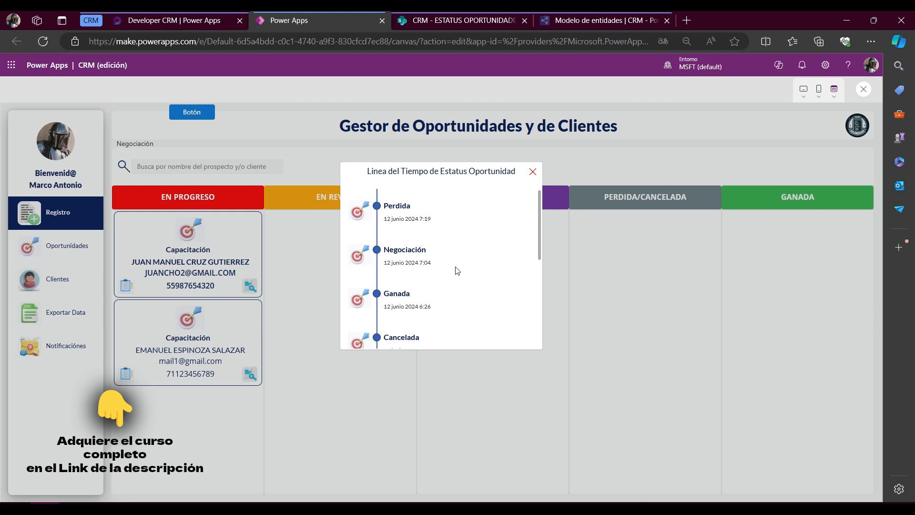
left_click(863, 90)
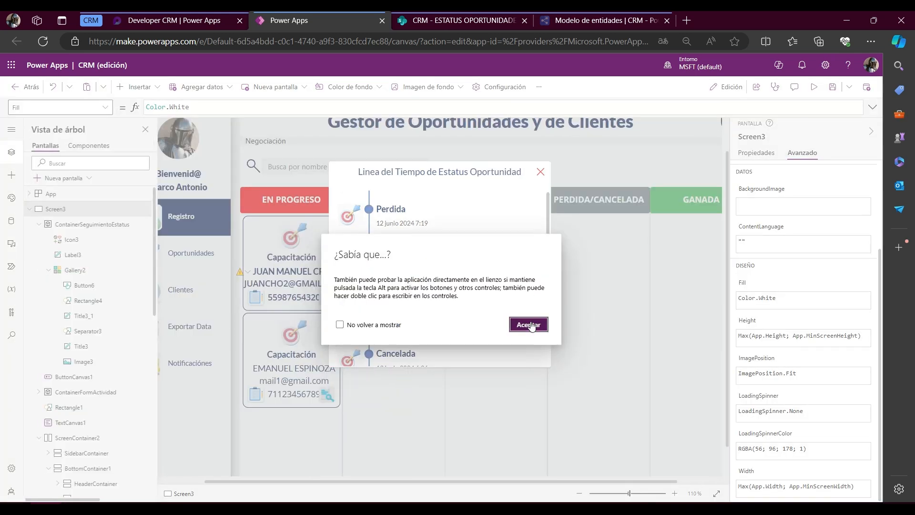
left_click(530, 321)
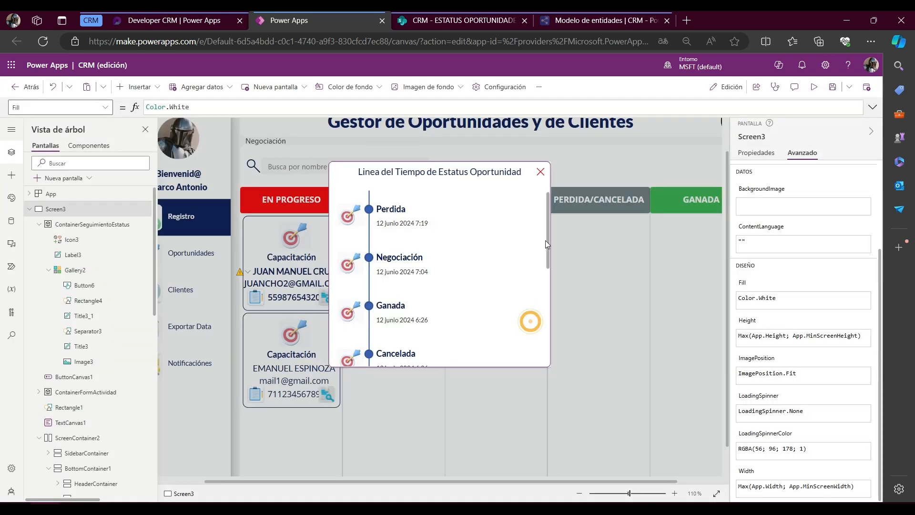
Step: Set the Width of the timeline popup's gallery, Gallery2, to 350
left_click(548, 243)
left_click(52, 109)
type("Width")
key("Return")
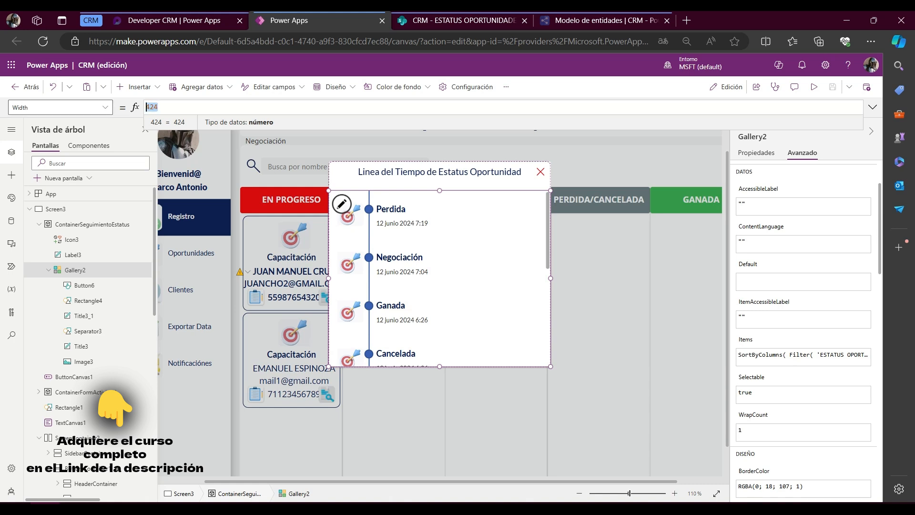
type("350")
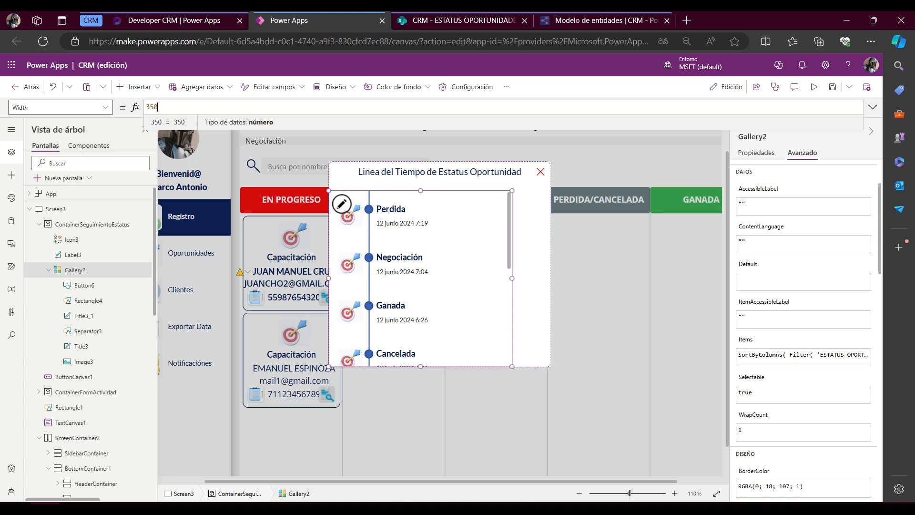
Step: Center Gallery2 horizontally in its container by setting X to (Parent.Width - Self.Width)/2
left_click(32, 113)
type("x")
key("Return")
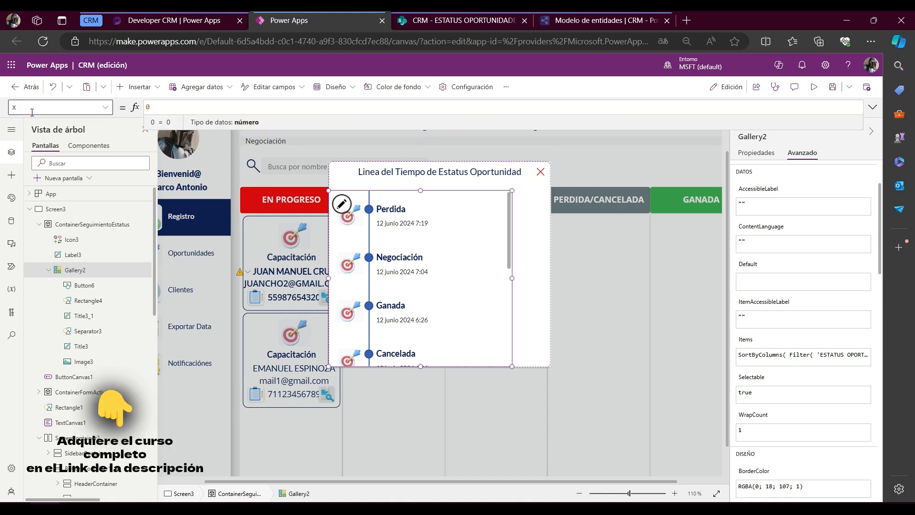
type("Parent.W")
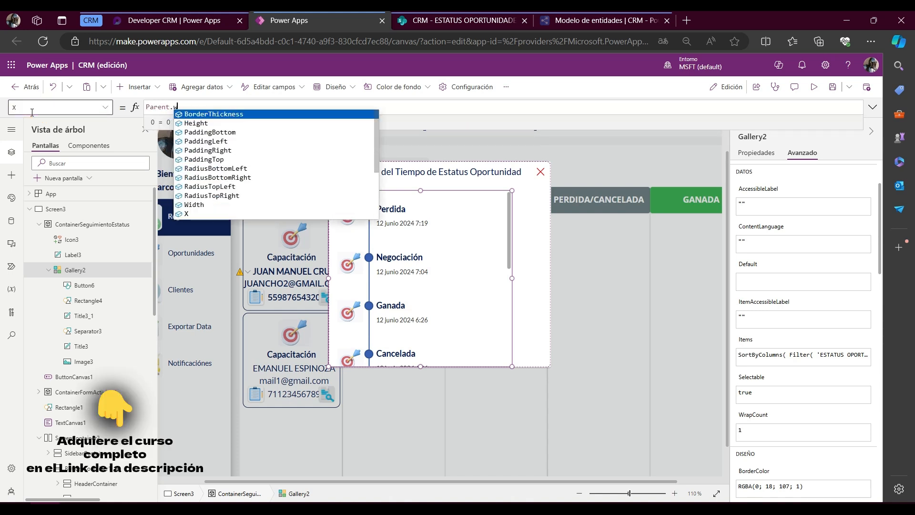
type("idth - Se")
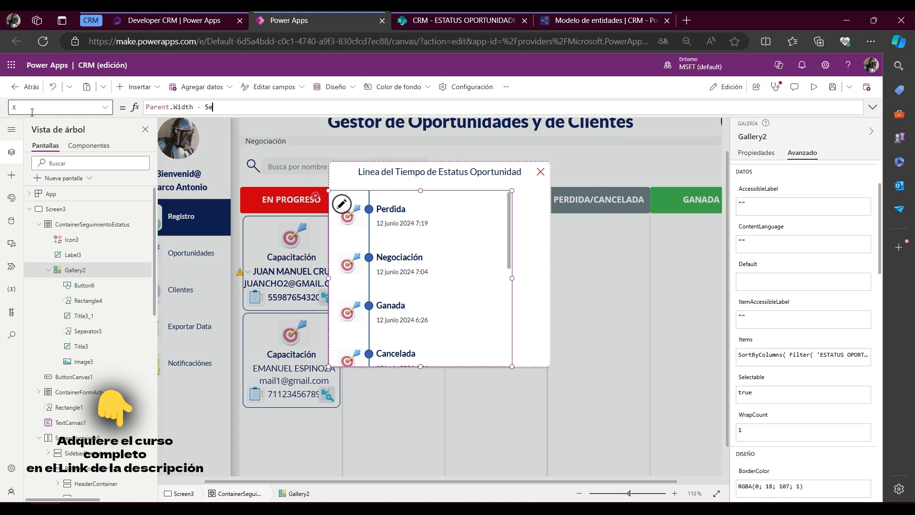
type("lf.W")
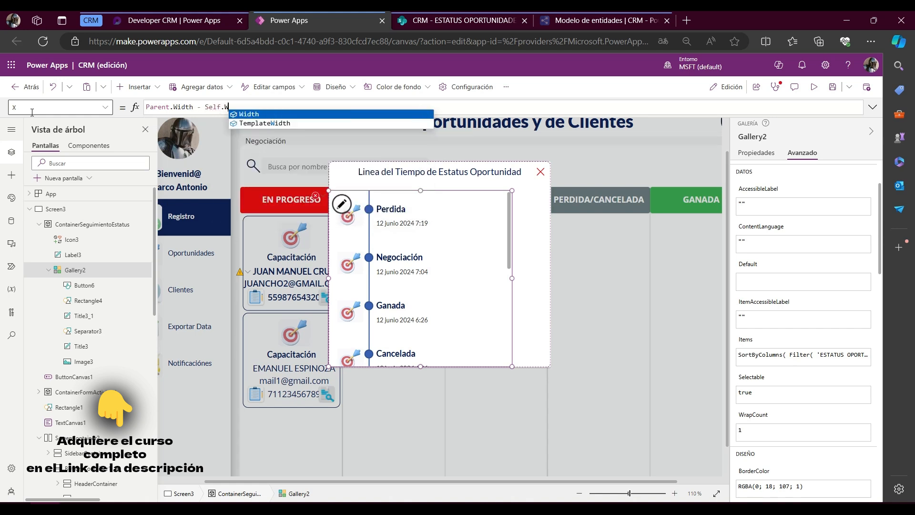
type("idth")
type("(")
key("End")
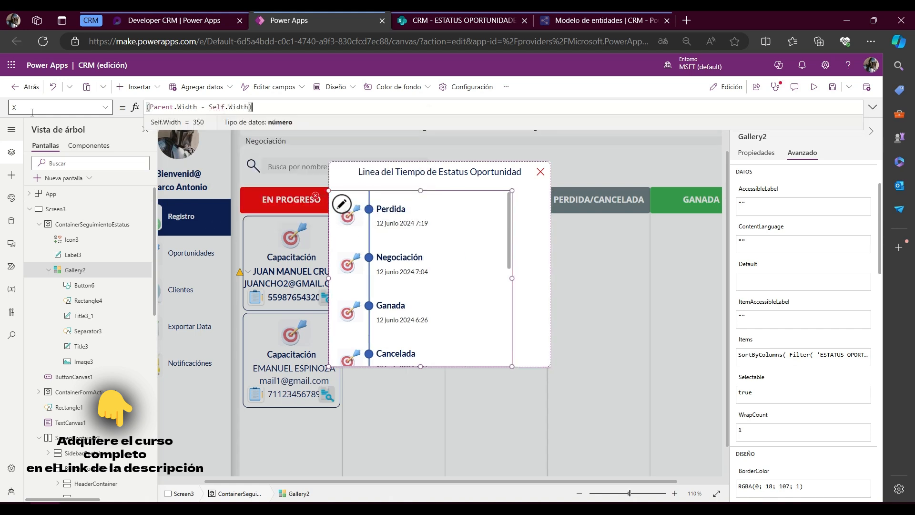
type("/2")
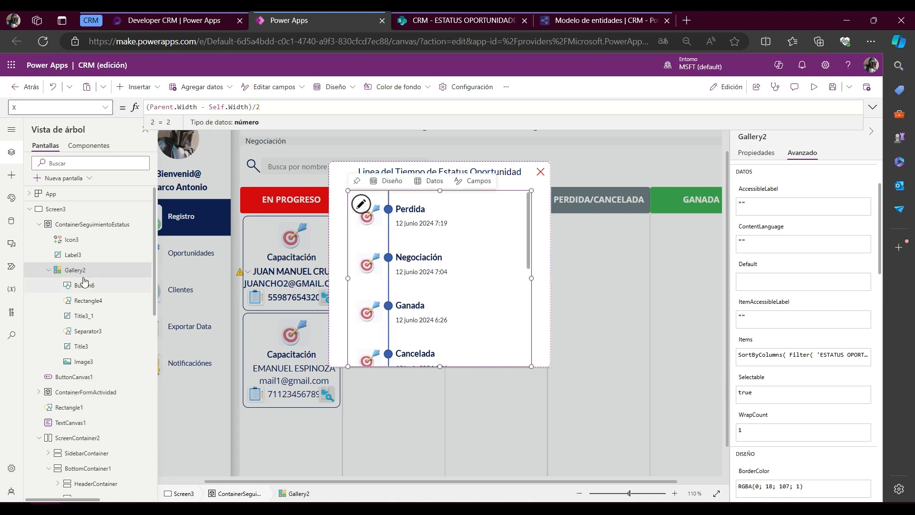
Step: Duplicate the creation date label, Title3_1, in the gallery template and place the copy just below the original
left_click(365, 206)
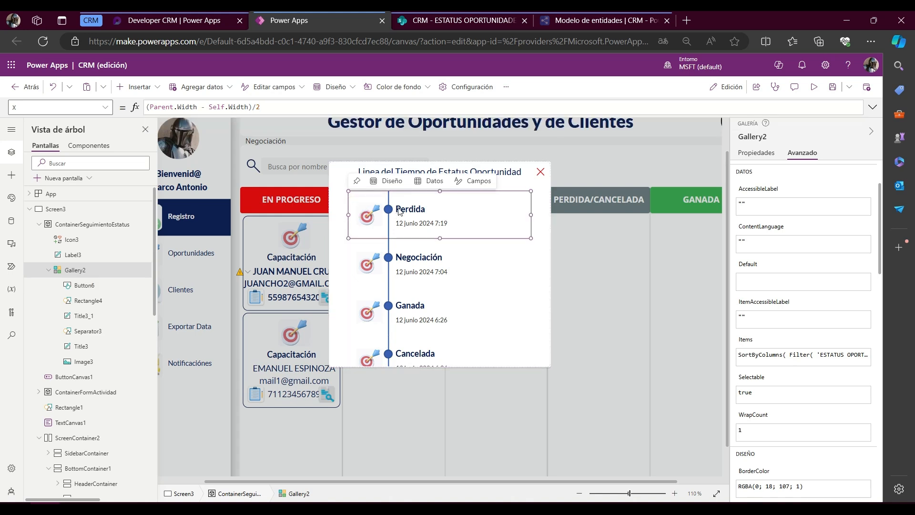
left_click(409, 222)
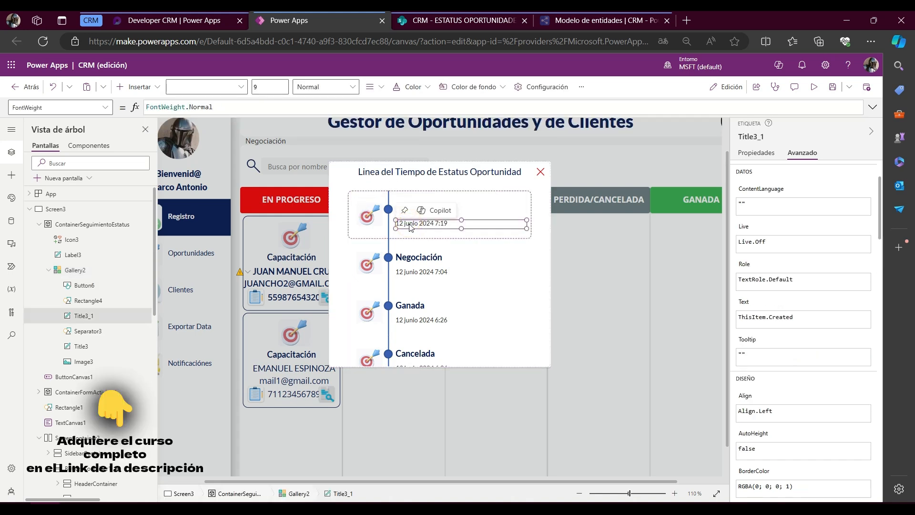
key("ctrl+c")
key("ctrl+v")
left_click_drag(411, 216, 432, 231)
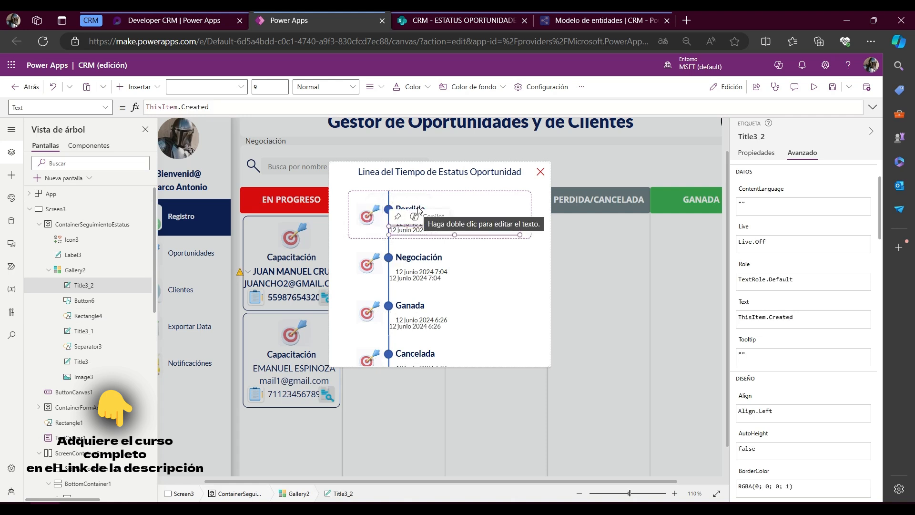
Step: Nudge the status title and the original date label slightly upward in the gallery template
left_click(411, 207)
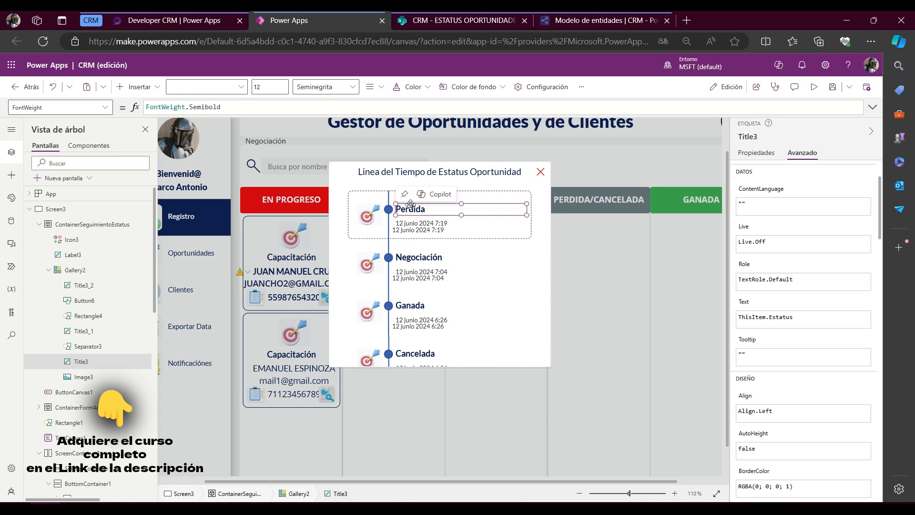
key("Up")
key("Up")
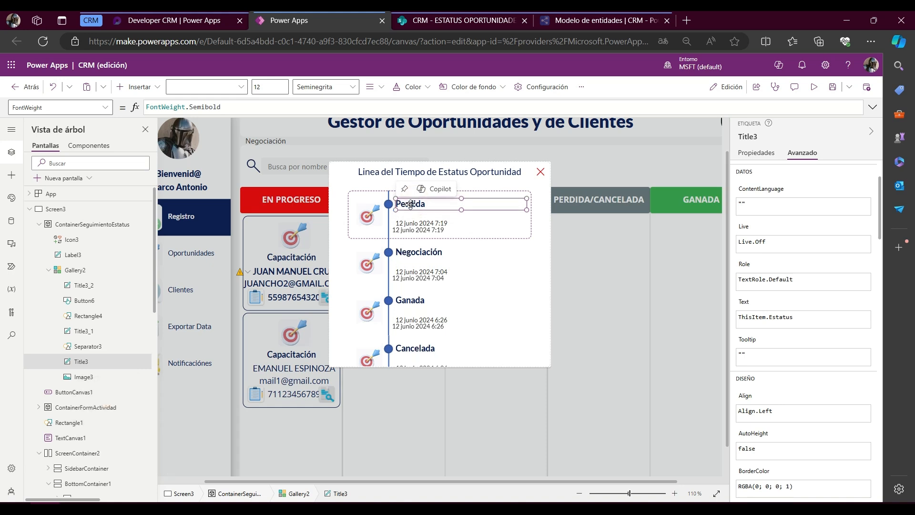
key("Down")
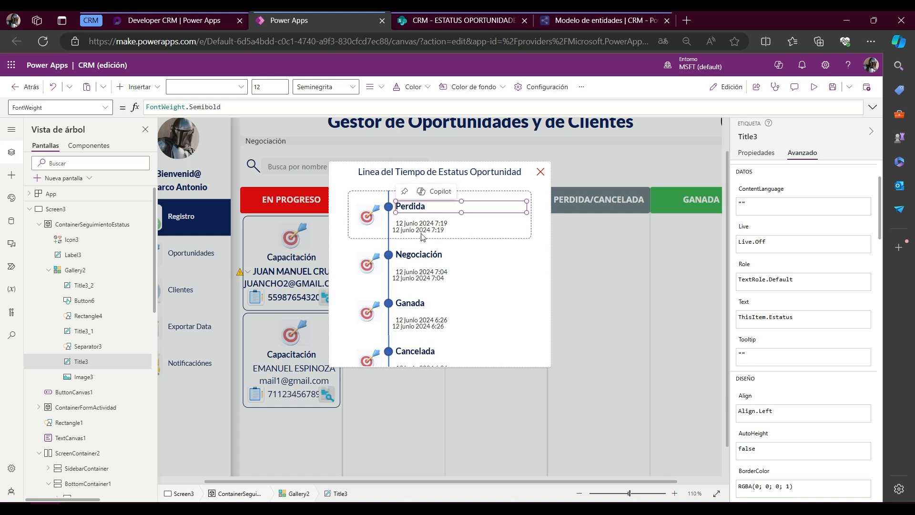
left_click(422, 223)
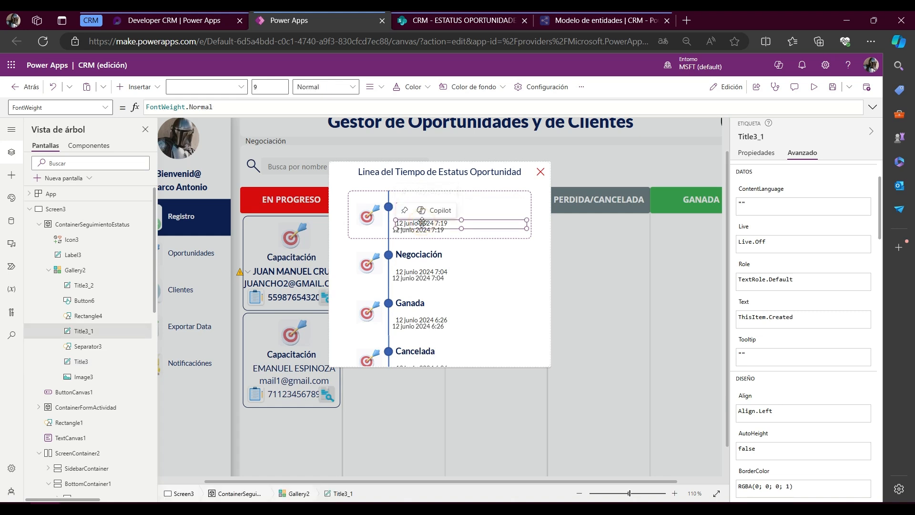
key("Up")
key("Up")
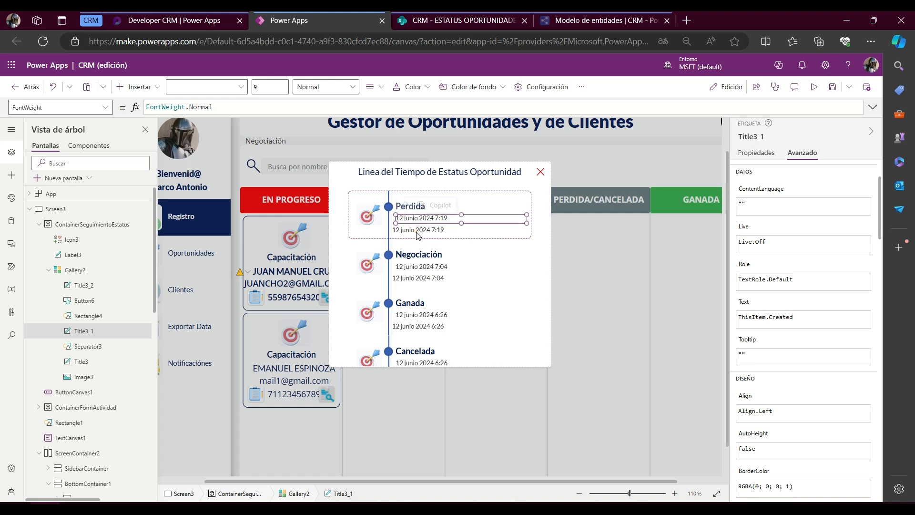
Step: Shift the duplicated date label, Title3_2, sideways to line up with the left edge of the labels above it
left_click(419, 230)
key("Right")
key("Right")
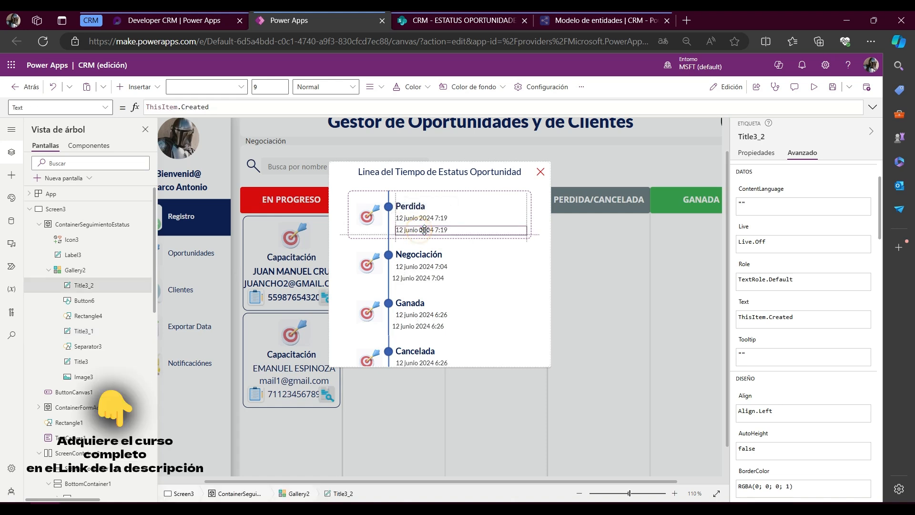
left_click(187, 104)
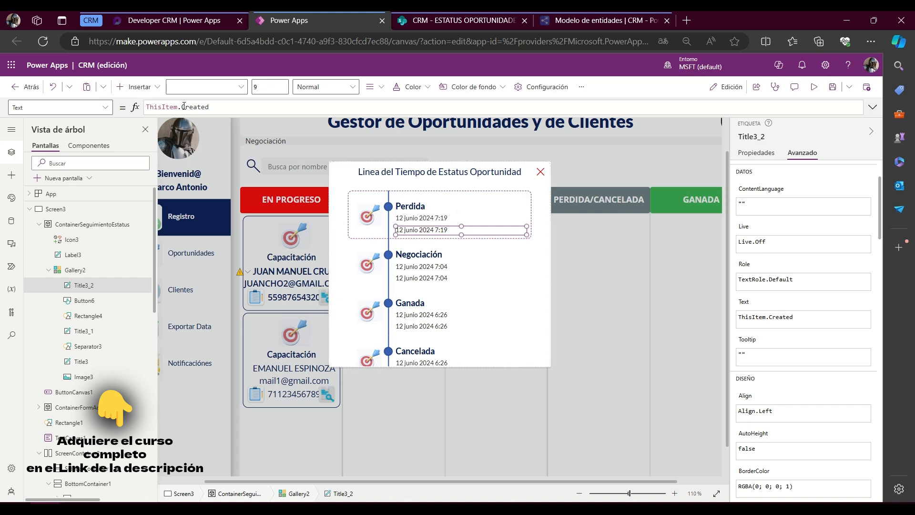
left_click(415, 230)
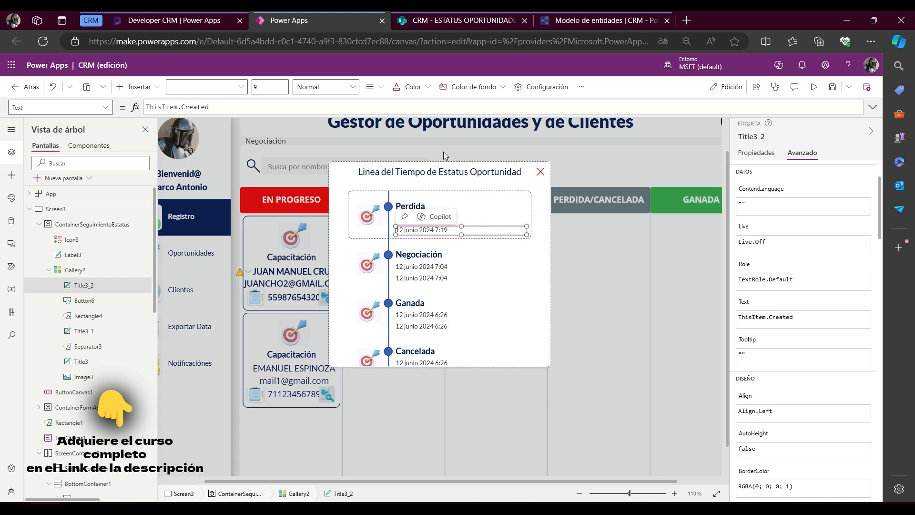
Step: Set the Text of the upper date label, Title3_1, to ThisItem.Usuario
left_click(476, 216)
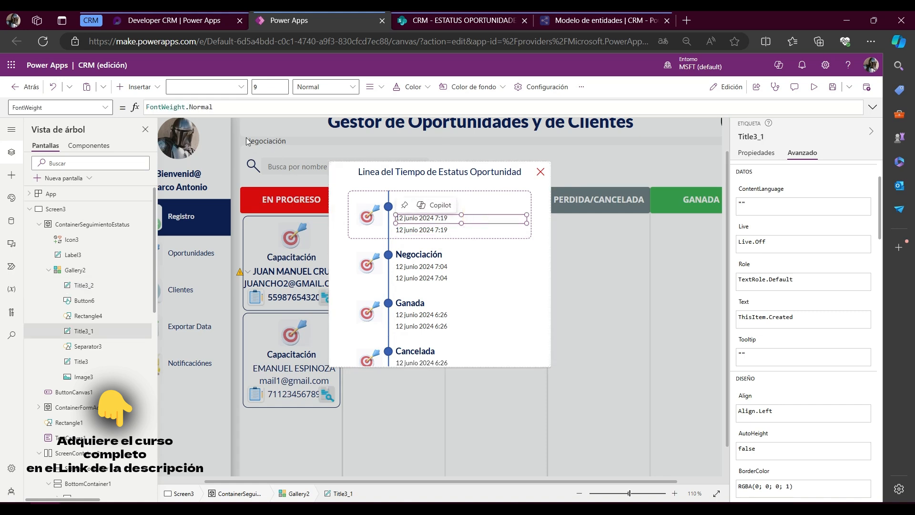
left_click(62, 107)
type("Te")
key("Return")
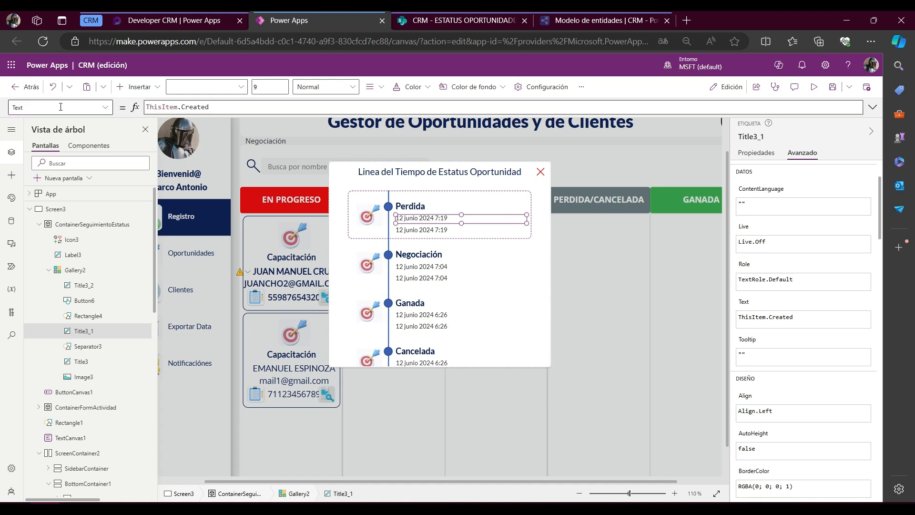
double_click(183, 107)
type("Usuario")
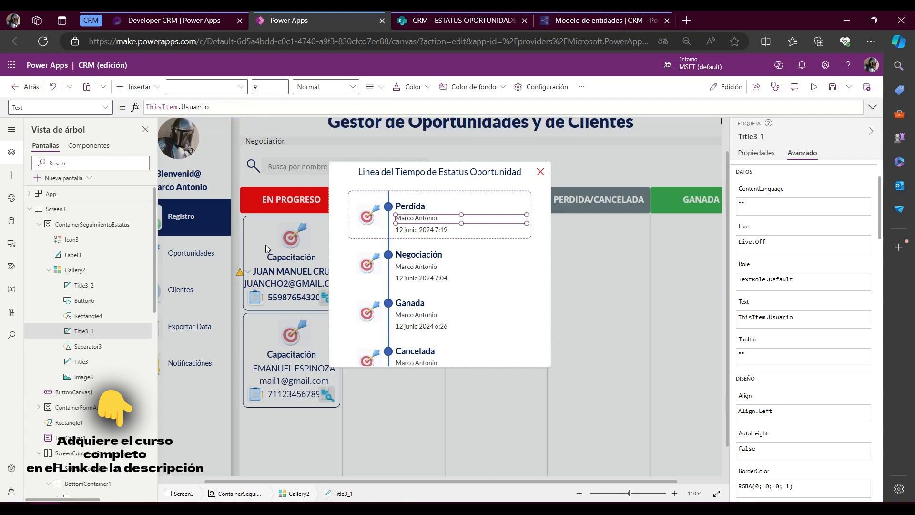
Step: Preview the app and look through the user and date shown for each status in the timeline popup
left_click(812, 86)
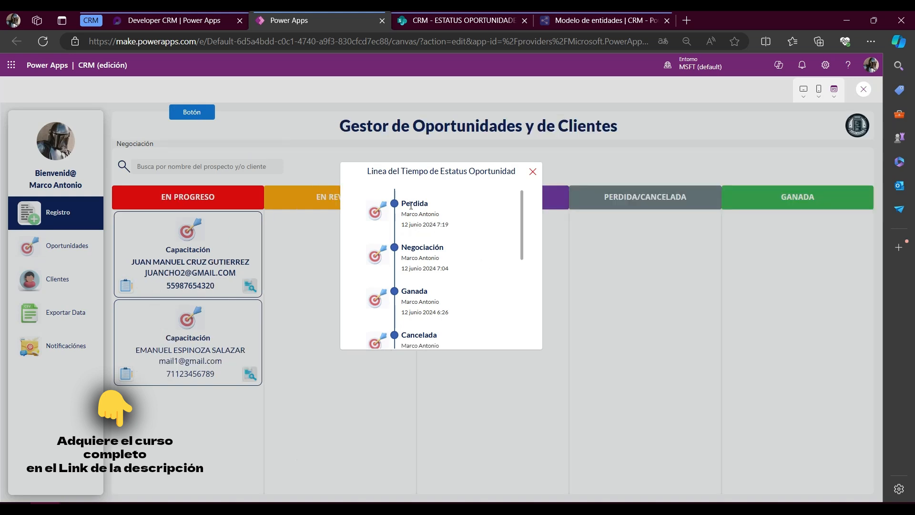
left_click_drag(405, 224, 433, 224)
left_click(451, 242)
scroll(471, 314, "down", 5)
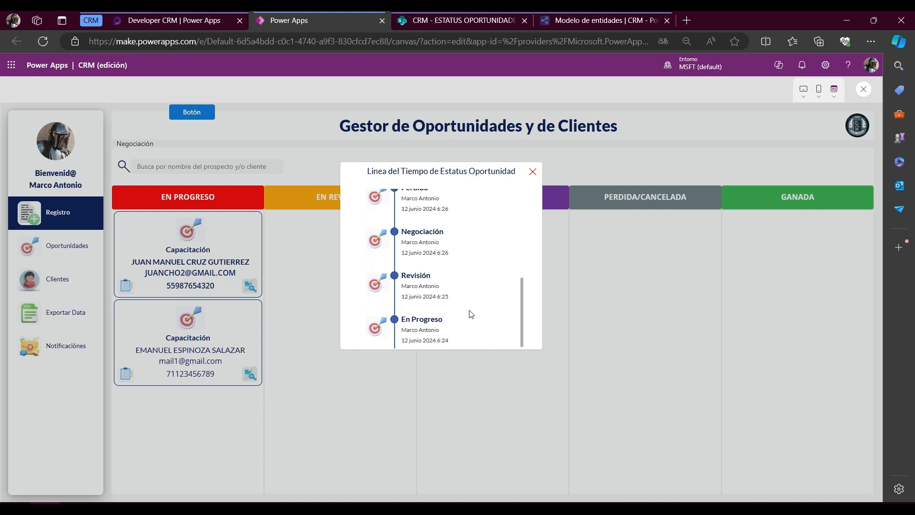
scroll(471, 313, "up", 5)
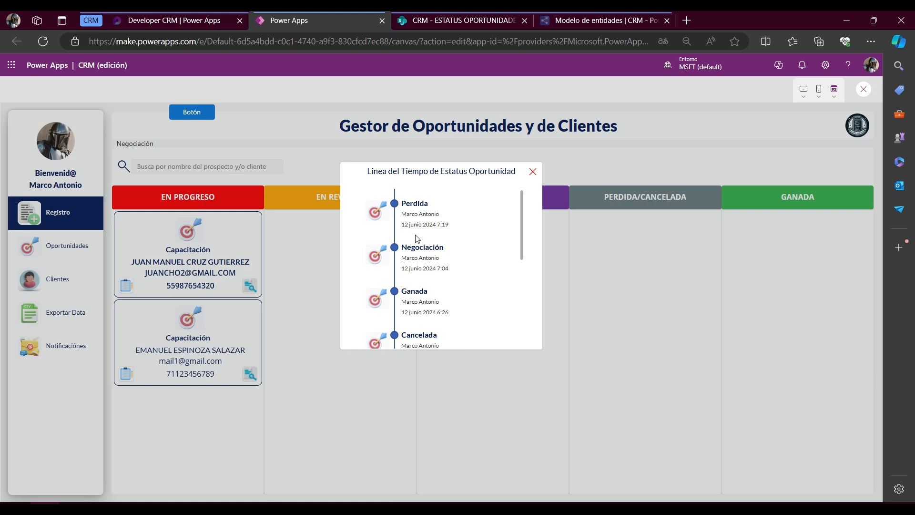
Step: Check the ESTATUS OPORTUNIDADES list in SharePoint, return to the Power Apps preview and review the timeline entries against it
left_click(412, 15)
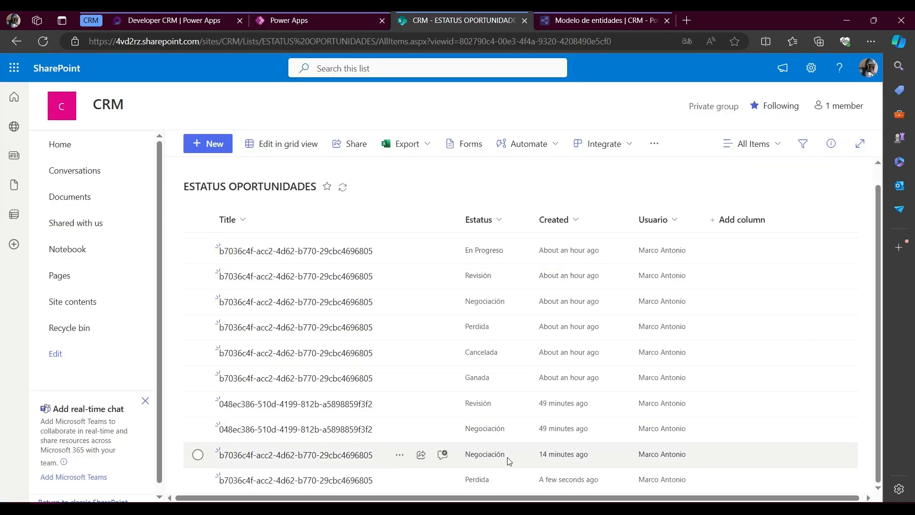
scroll(513, 448, "up", 1)
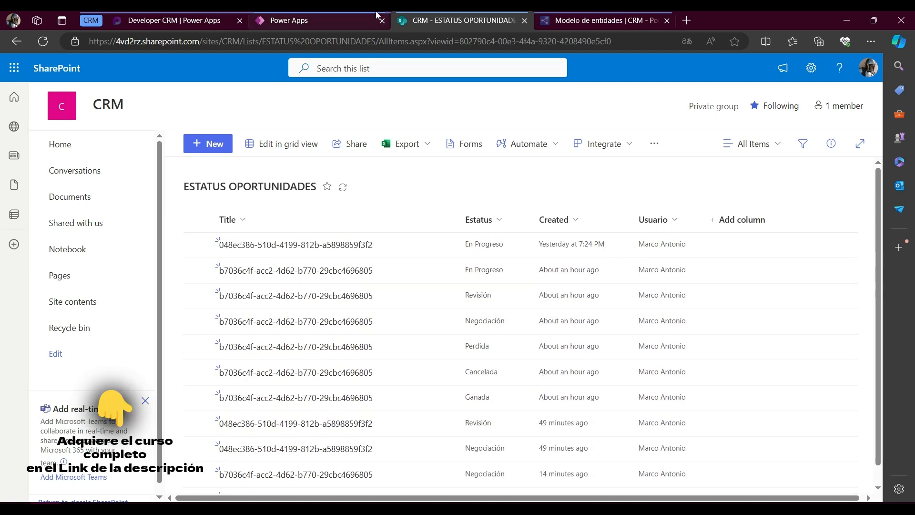
left_click(323, 21)
scroll(403, 274, "down", 5)
scroll(429, 257, "up", 5)
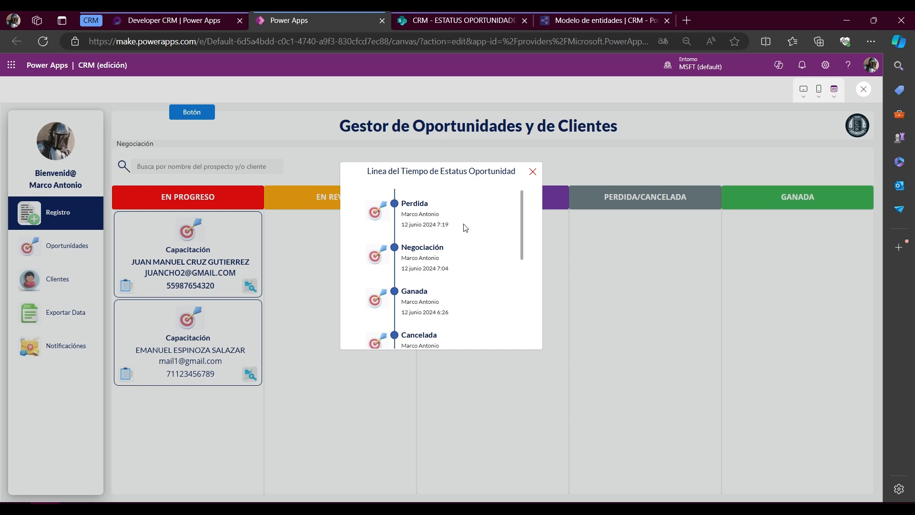
scroll(443, 282, "down", 5)
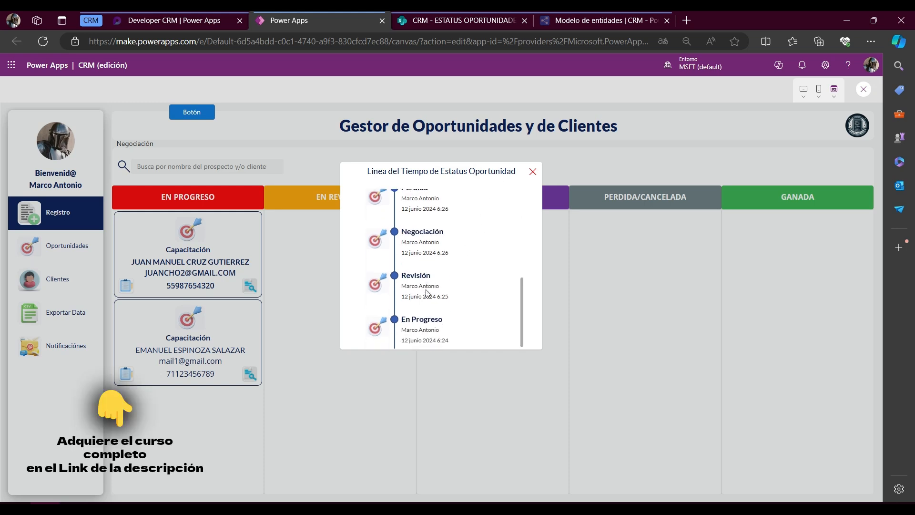
scroll(428, 286, "up", 5)
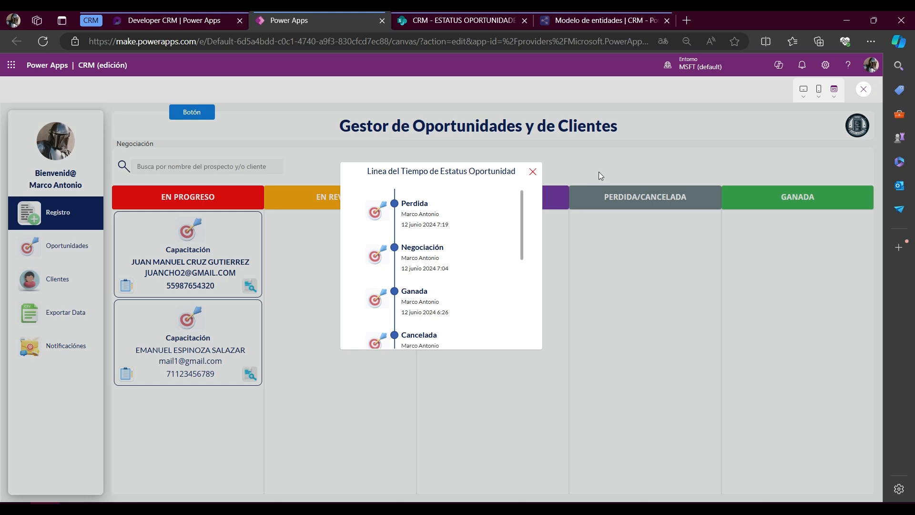
Step: Test closing and reopening the timeline popup from the first opportunity card, close it, and exit the preview
left_click(533, 172)
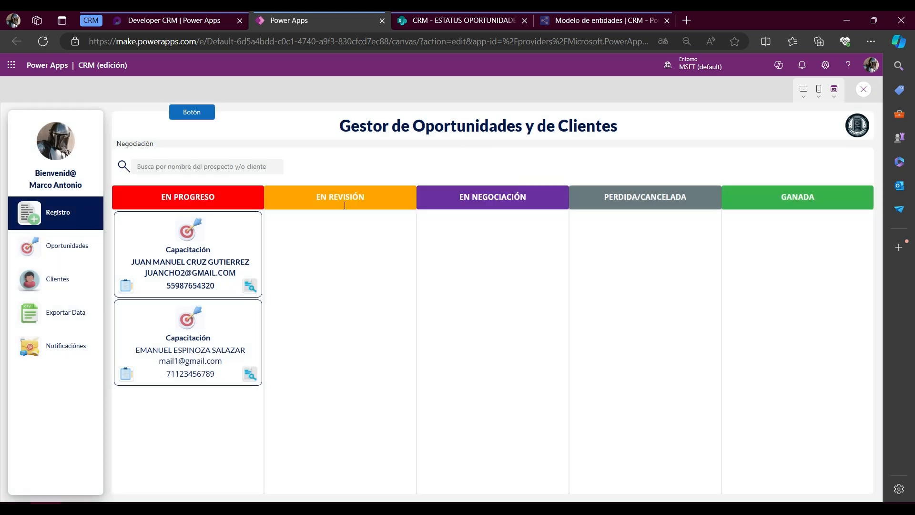
left_click(127, 287)
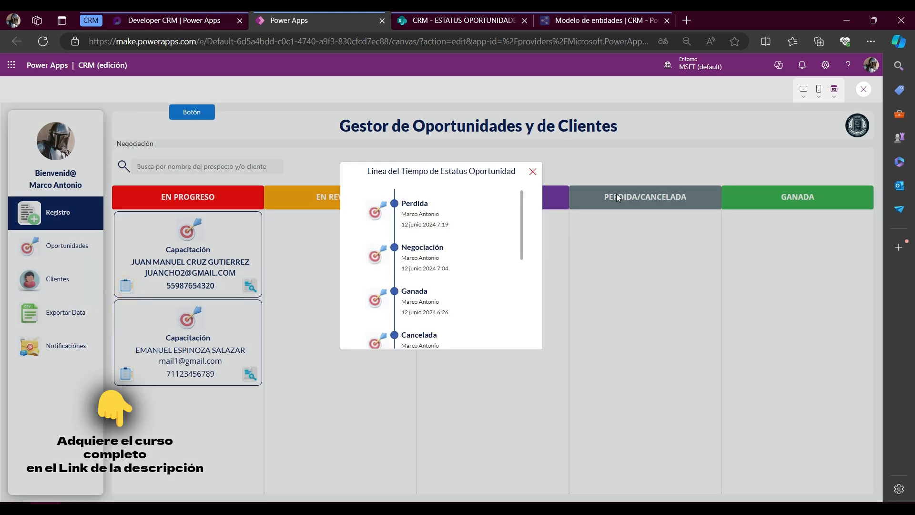
left_click(532, 171)
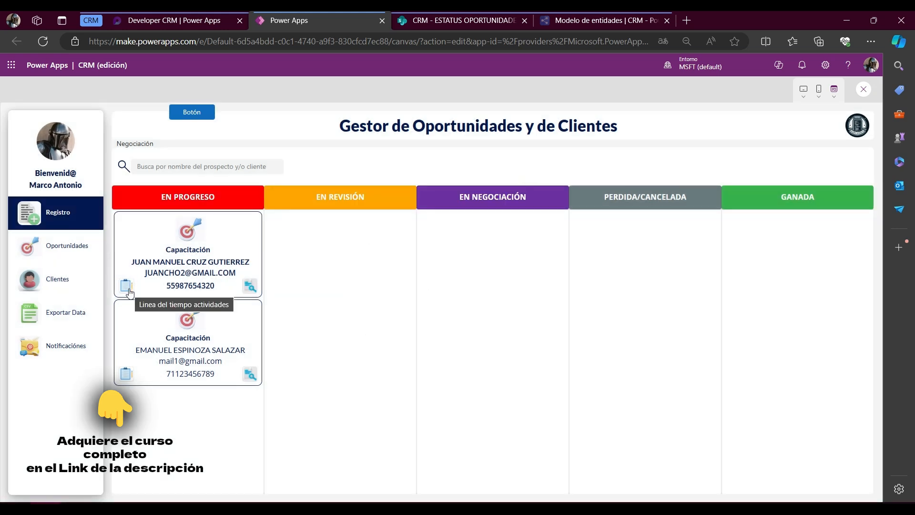
left_click(127, 287)
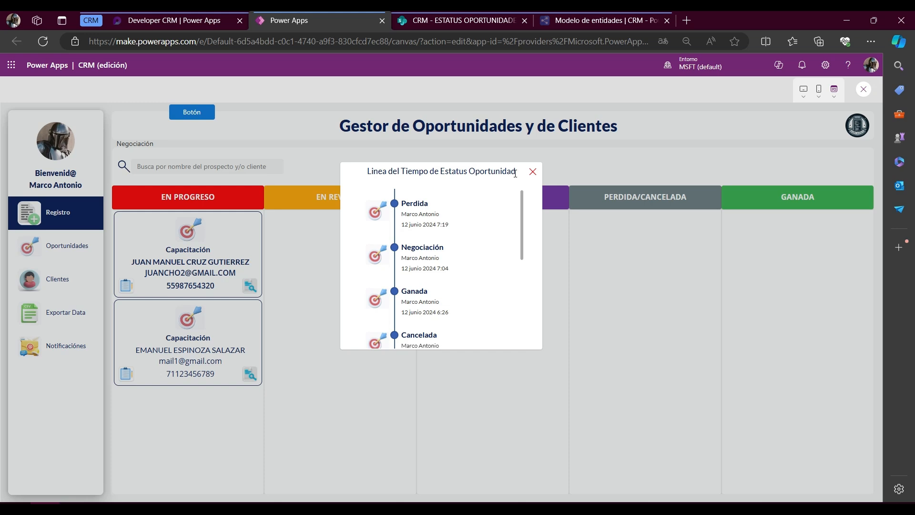
left_click(532, 171)
left_click(864, 91)
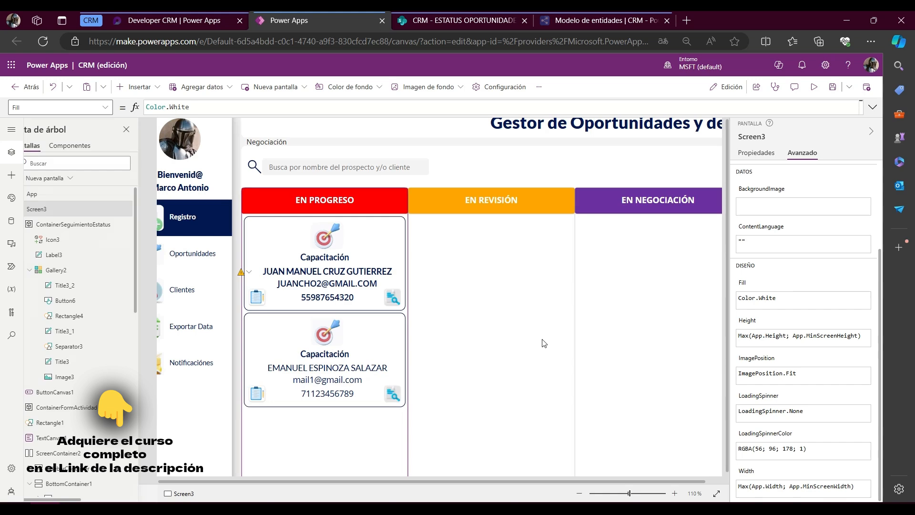
Step: Append UpdateContext({varLineaTiempoEstatusOportunidad:true}) to the OnSelect formula of the first card's timeline button, Button5, and copy the new line
left_click(538, 326)
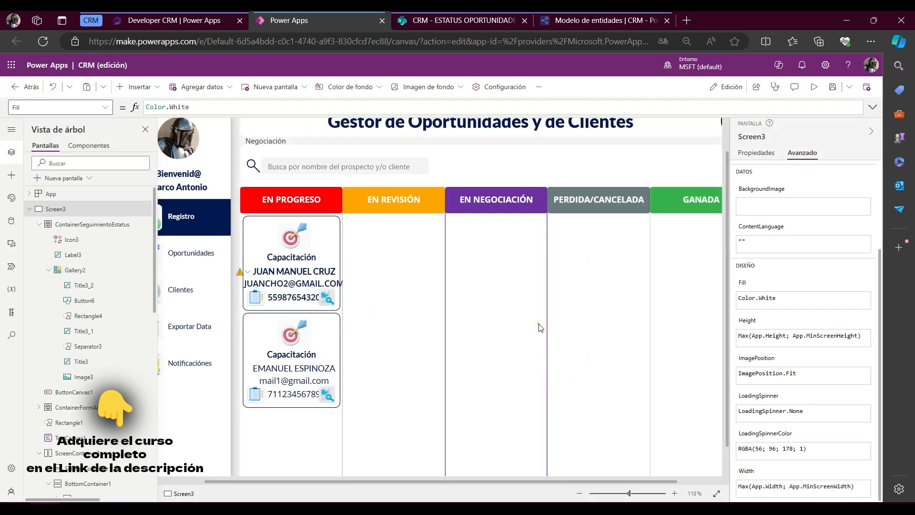
left_click(327, 297)
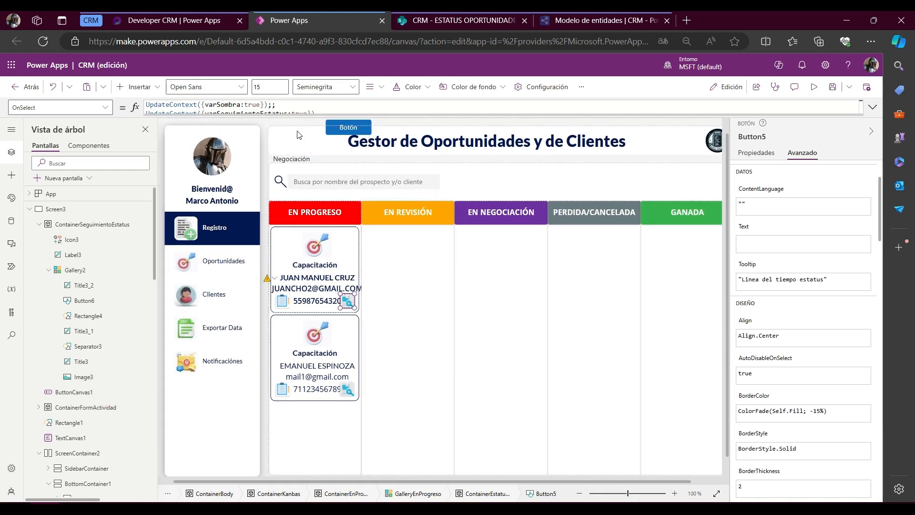
left_click_drag(297, 115, 290, 223)
left_click(326, 118)
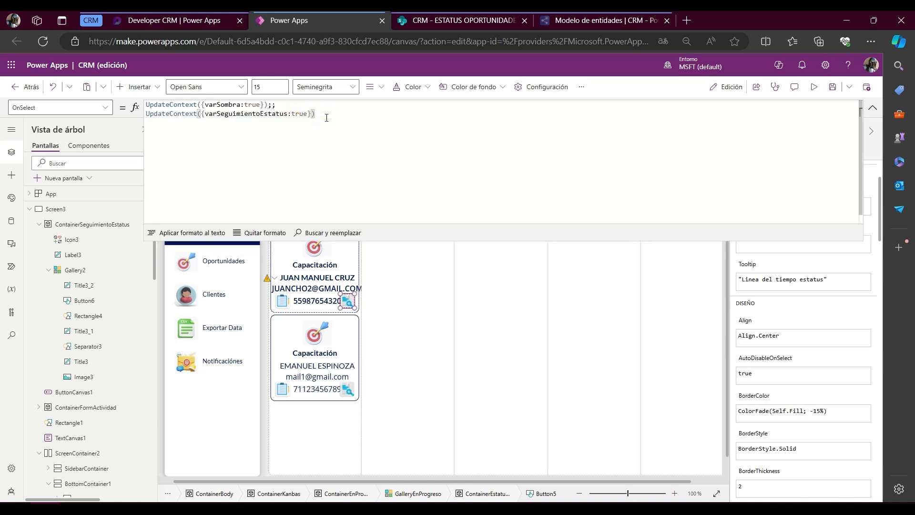
type(";;")
key("Return")
type("UpdateContext")
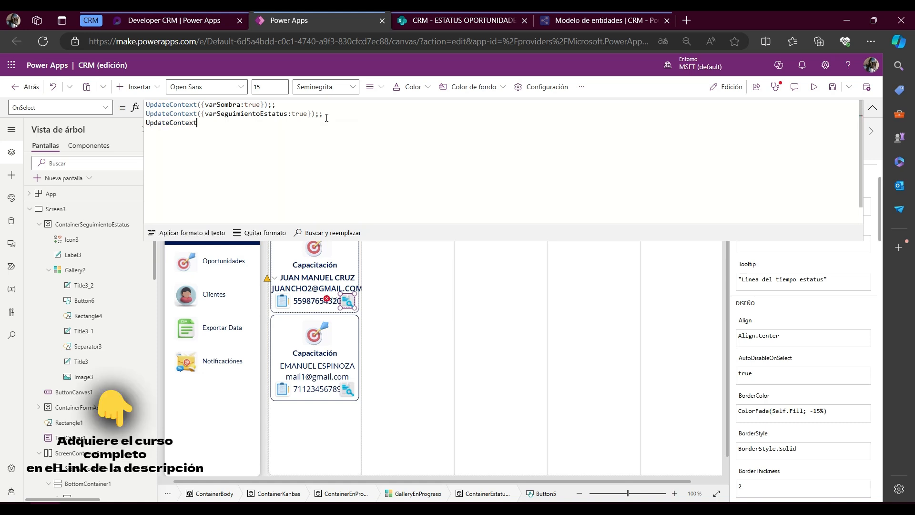
type("({var")
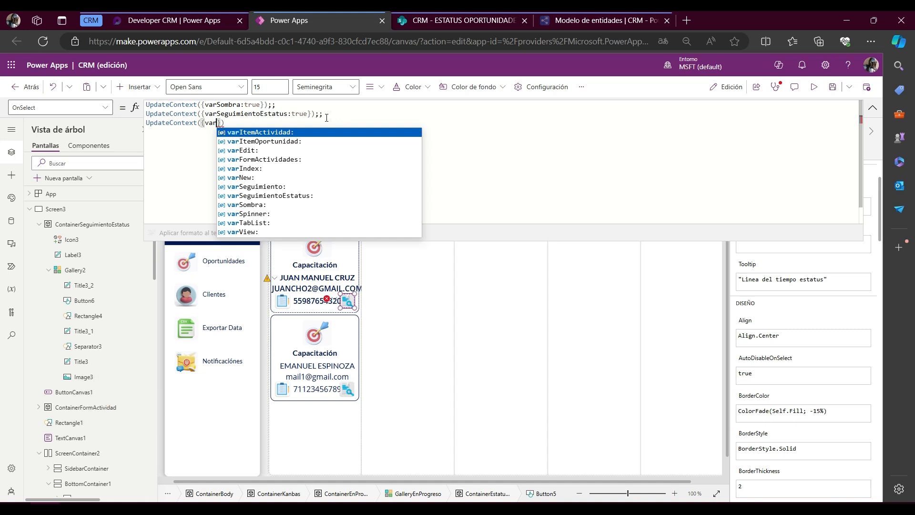
type("Linea")
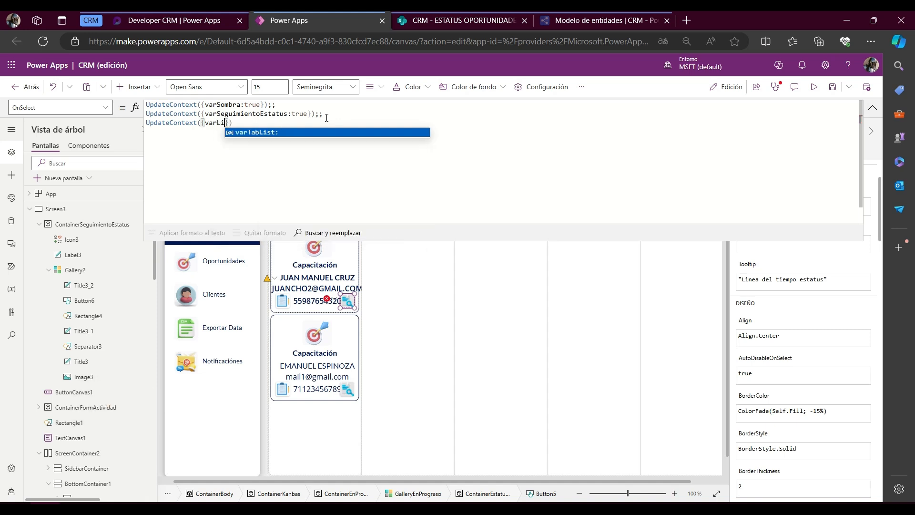
type("Tiempo")
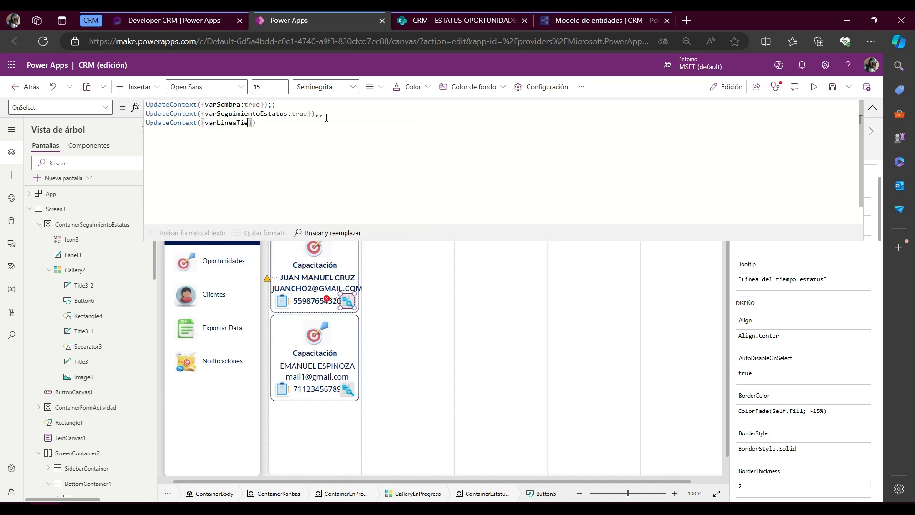
type("EstatusOport")
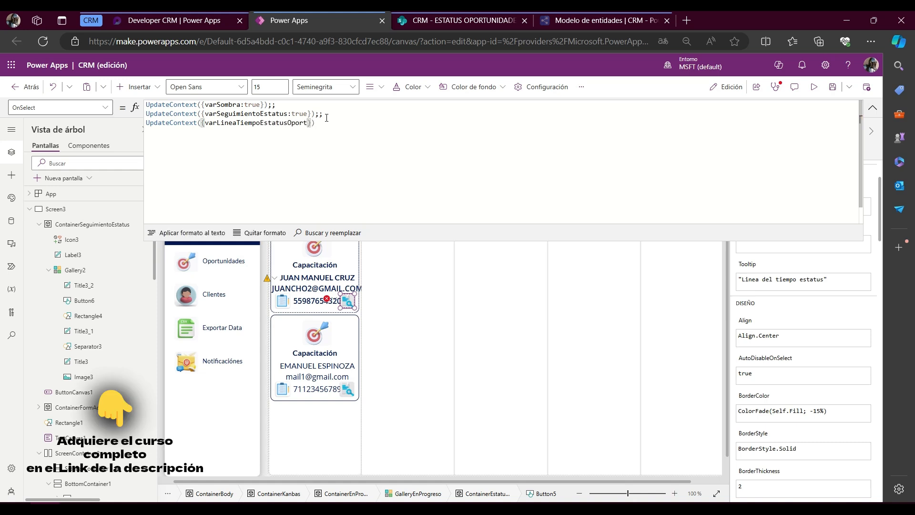
type("unidad: true")
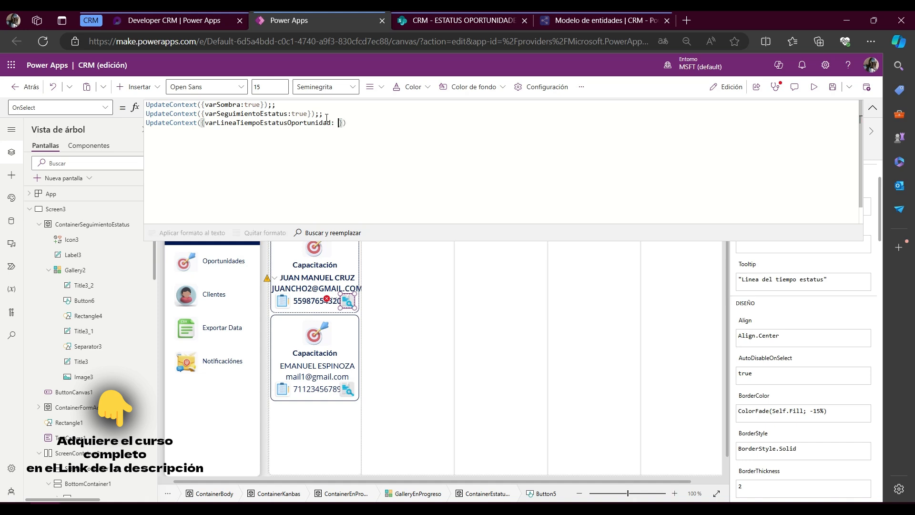
key("Left")
key("Left")
key("Left")
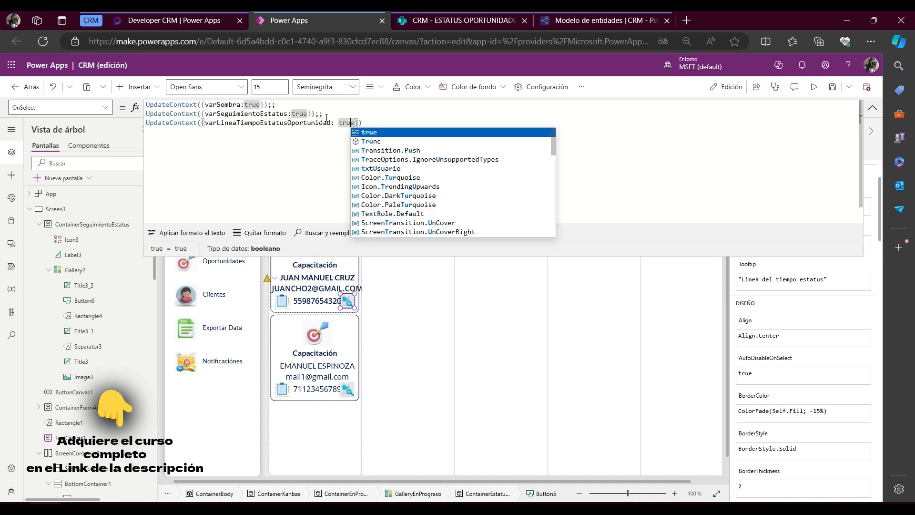
key("Left")
key("BackSpace")
key("End")
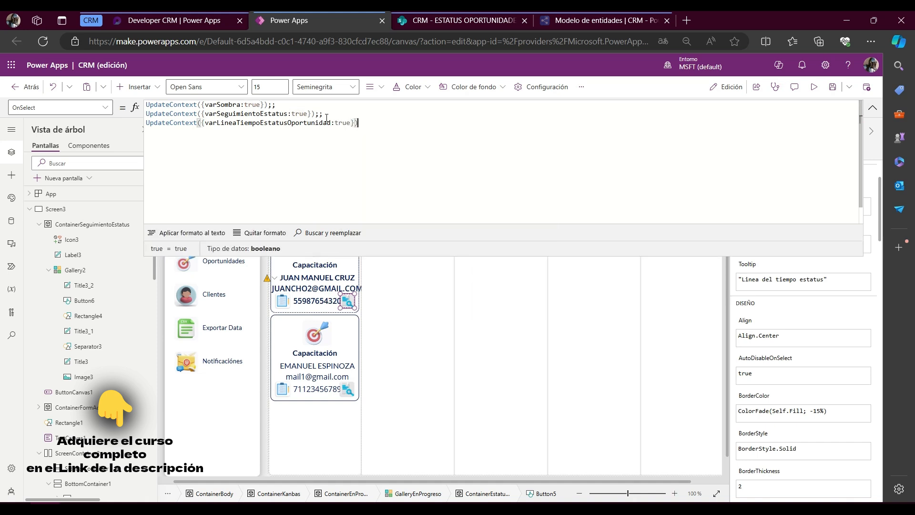
key("shift+Home")
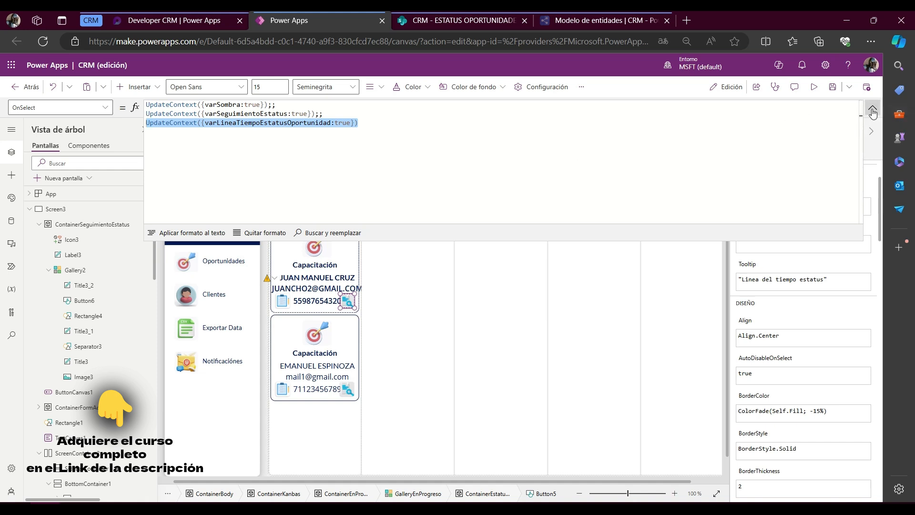
Step: Open the timeline popup from the first opportunity card and rename its gallery to GalleryTimeLineEstatusOportunidad
left_click(346, 300, "alt")
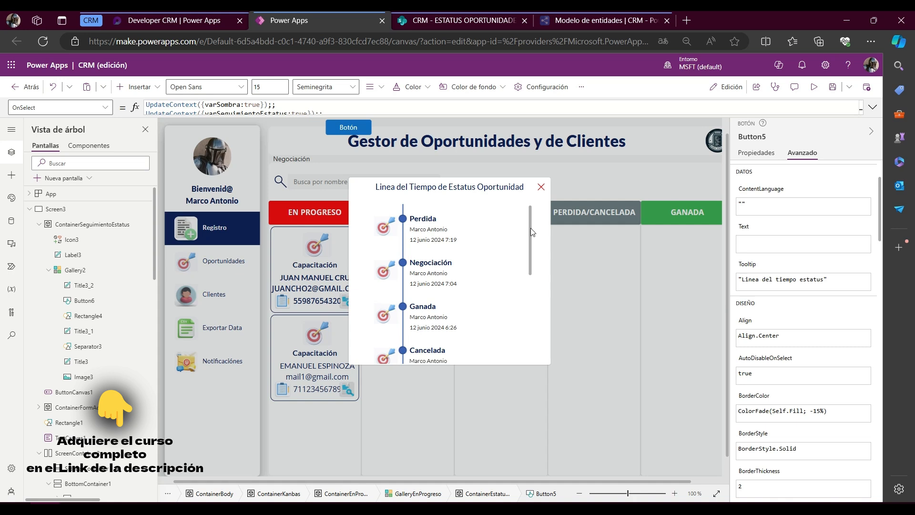
left_click(530, 228)
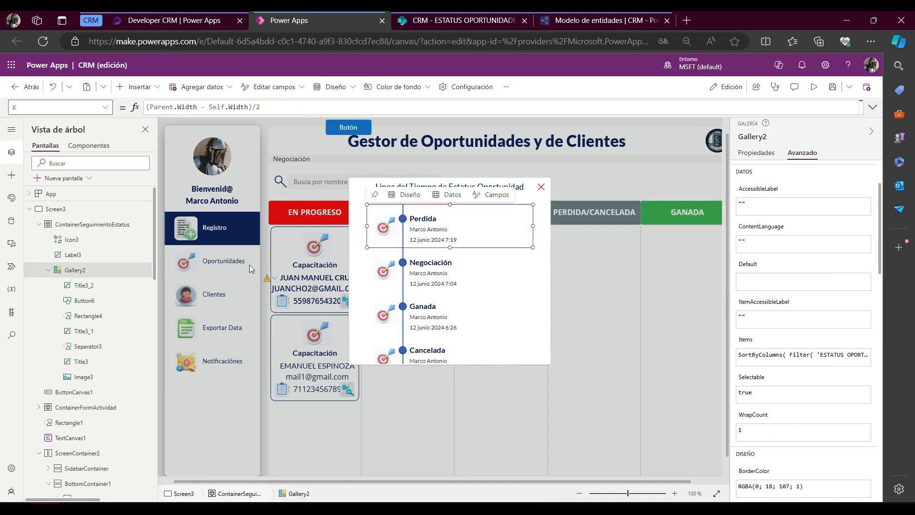
left_click(77, 271)
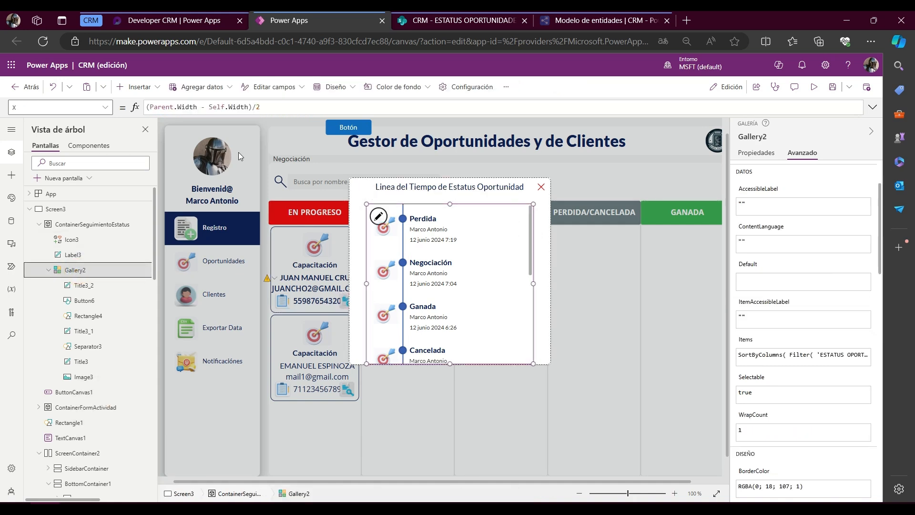
left_click(766, 136)
left_click(766, 136)
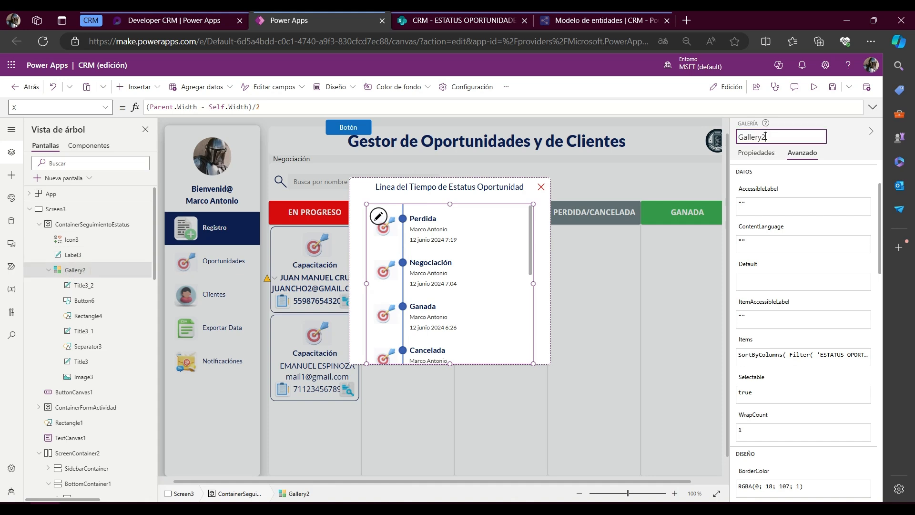
key("BackSpace")
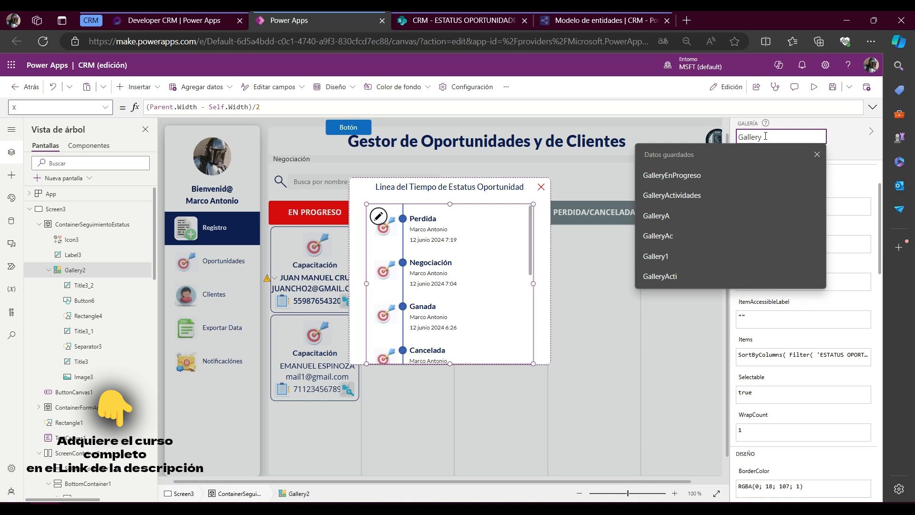
type("Llena")
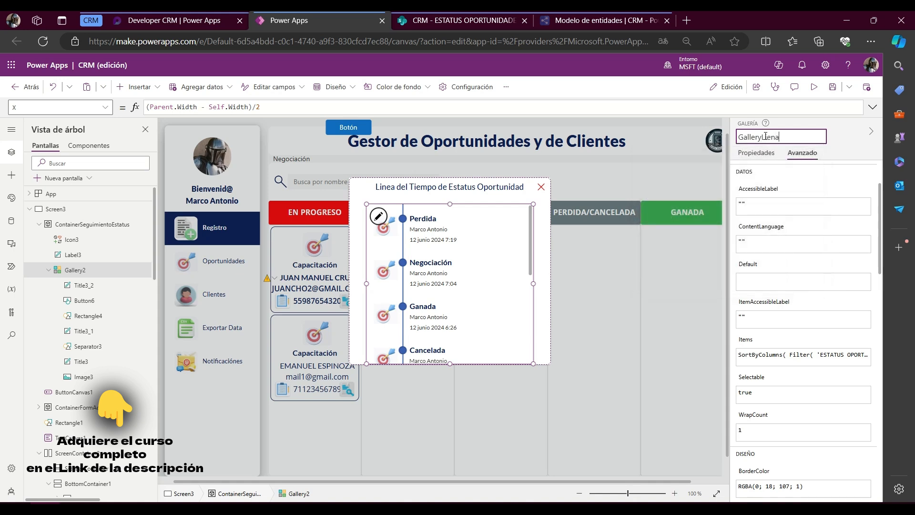
key("BackSpace")
key("BackSpace")
key("BackSpace")
type("inea")
key("BackSpace")
key("BackSpace")
key("BackSpace")
type("TimeLineEstatus")
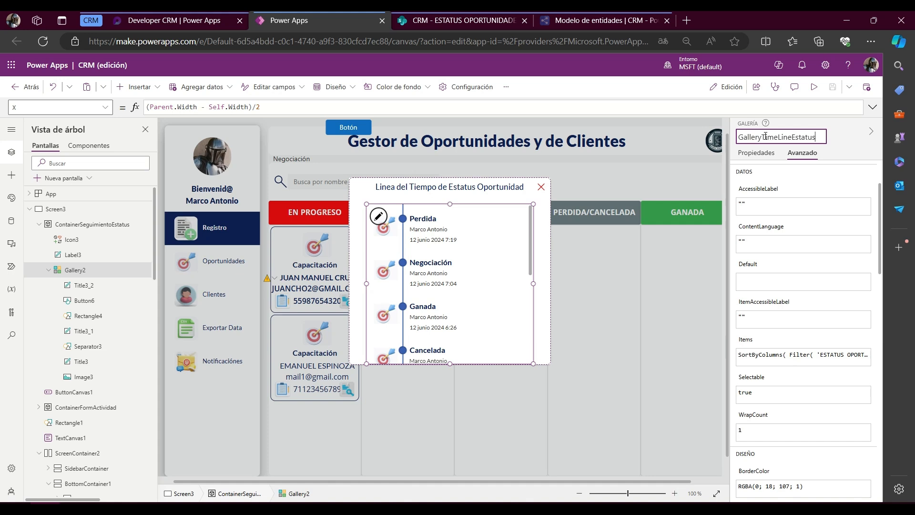
type("Oportiunidad")
key("Return")
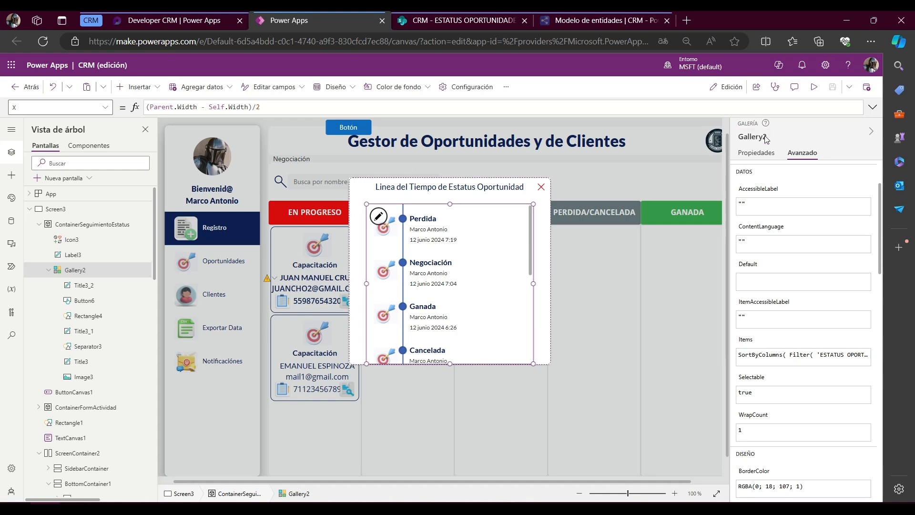
left_click(404, 225)
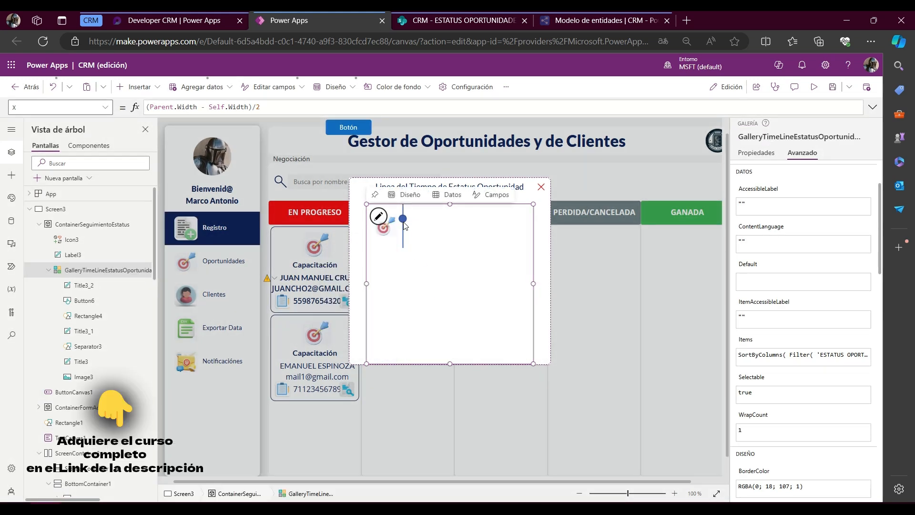
Step: Set the Visible property of the timeline gallery to varLineaTiempoEstatusOportunidad
left_click(72, 110)
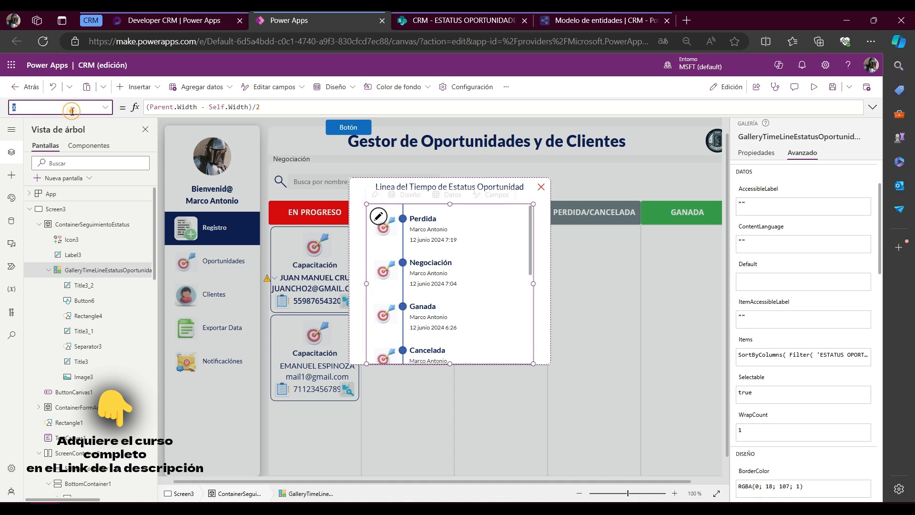
type("Visible")
key("Return")
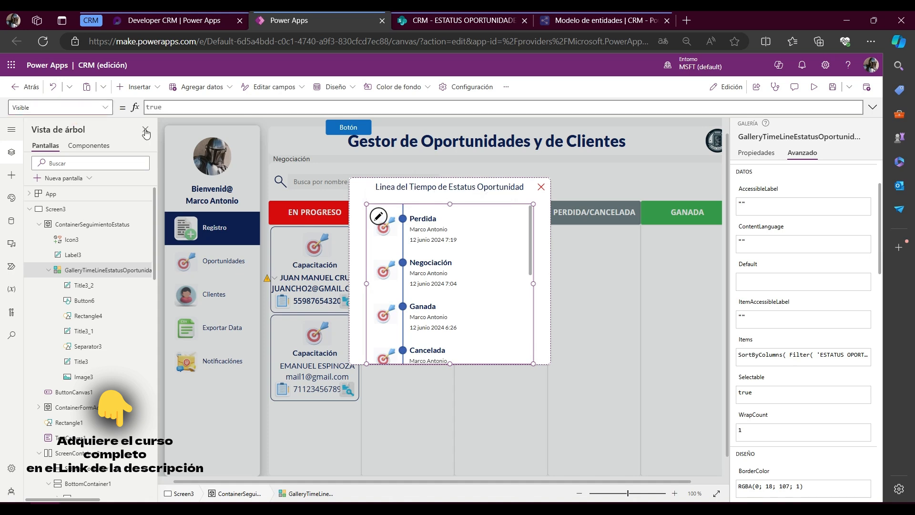
left_click_drag(203, 104, 97, 106)
type("UpdateContext({varLineaTiempoEstatusOportunidad:true})")
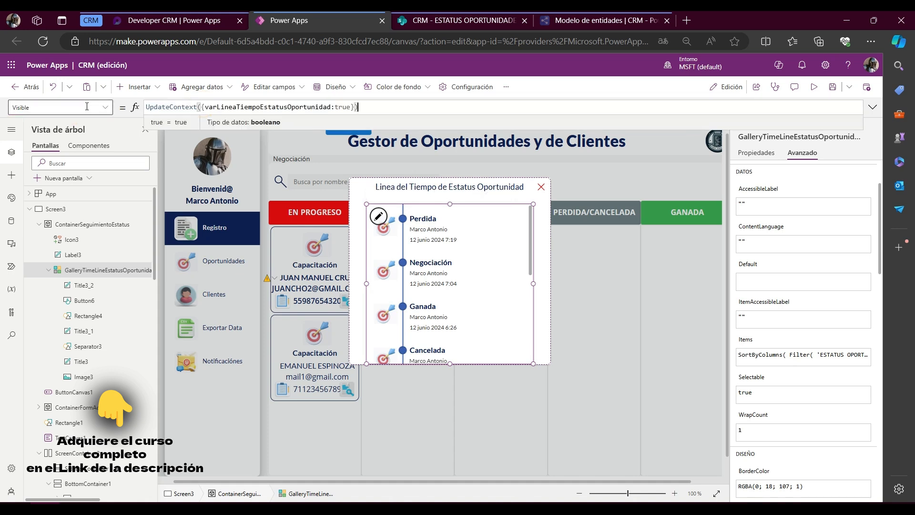
left_click(204, 106)
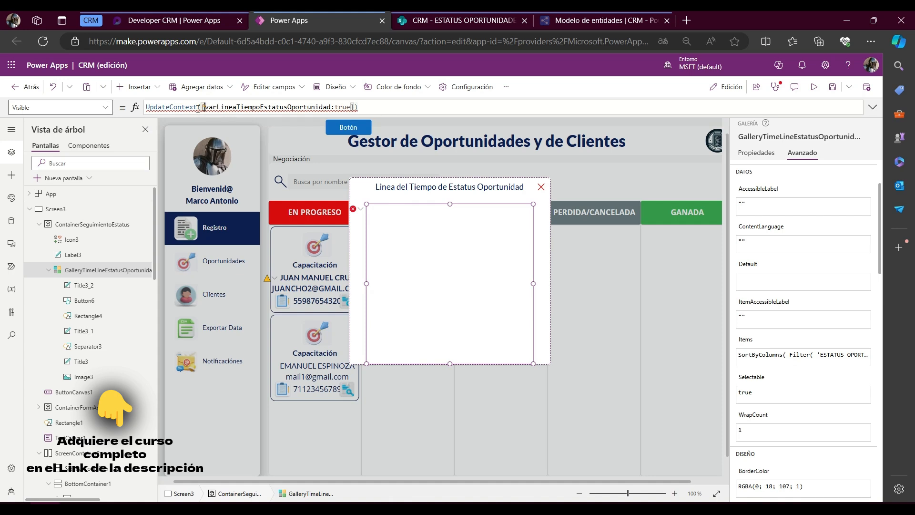
key("shift+Home")
key("BackSpace")
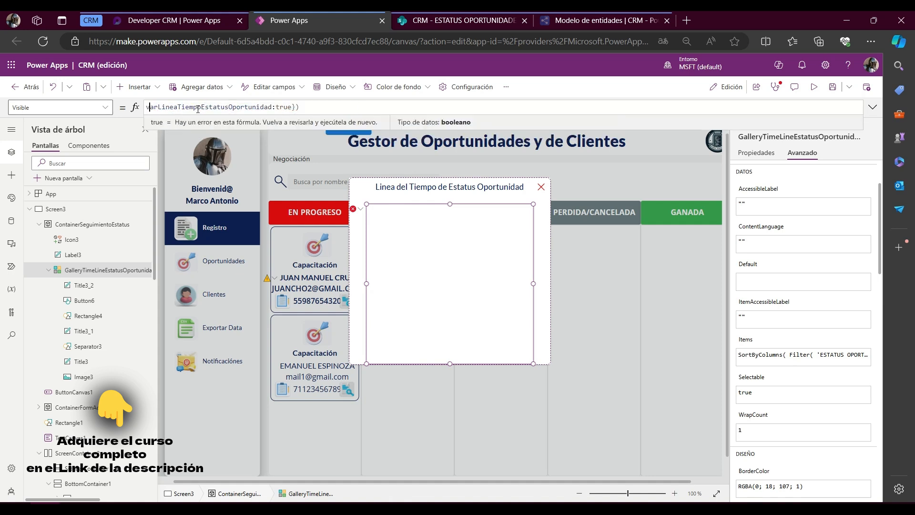
double_click(198, 106)
key("Right")
key("Right")
key("Right")
key("Right")
key("Right")
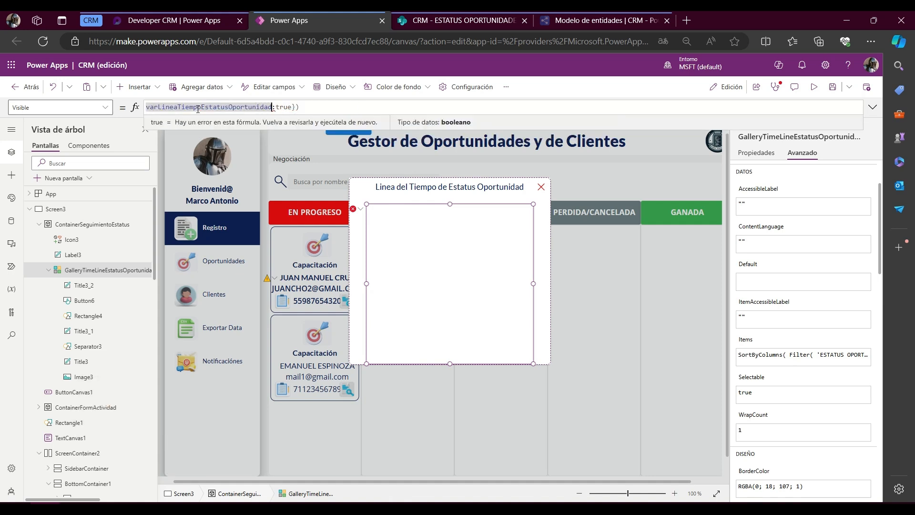
key("shift+End")
key("Delete")
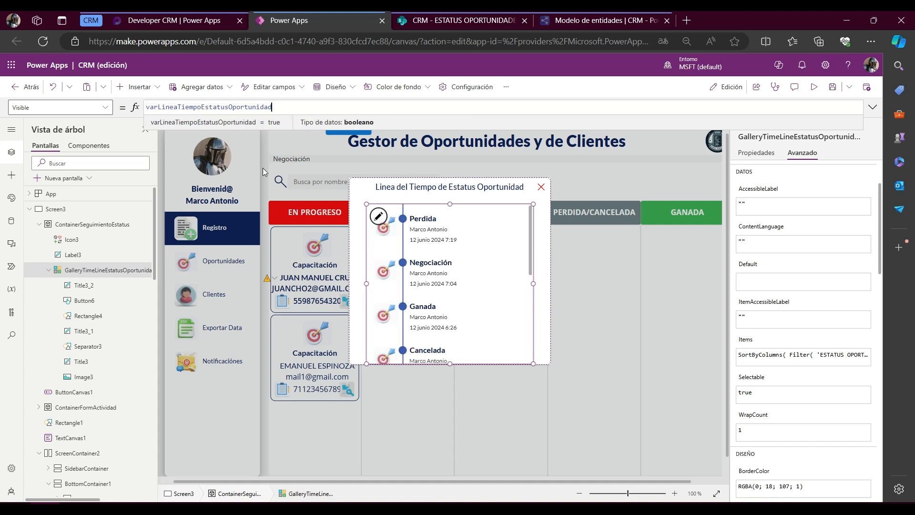
Step: Append UpdateContext({varLineaTiempoEstatusOportunidad:false}) to the OnSelect formula of the popup's close icon, Icon3
left_click(542, 187)
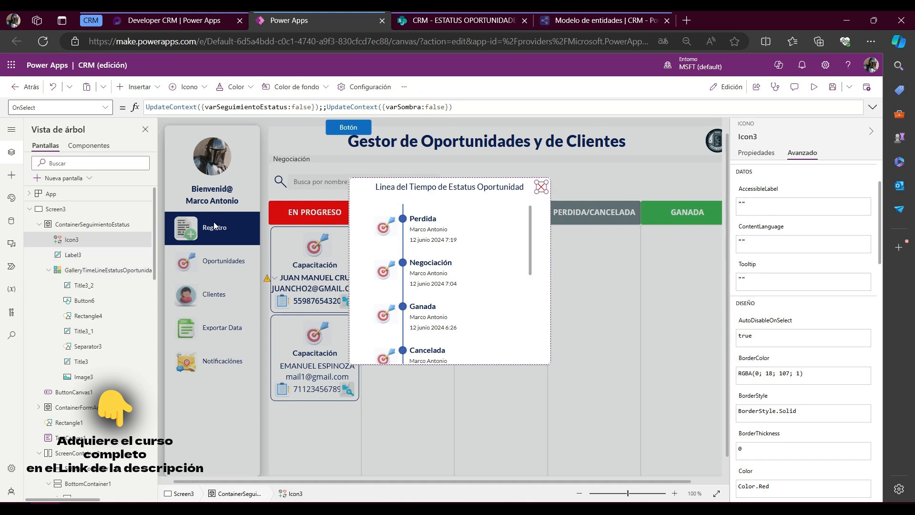
left_click(463, 106)
type(";;")
type("UpdateContext({varLineaTiempoEstatusOportunidad:true})")
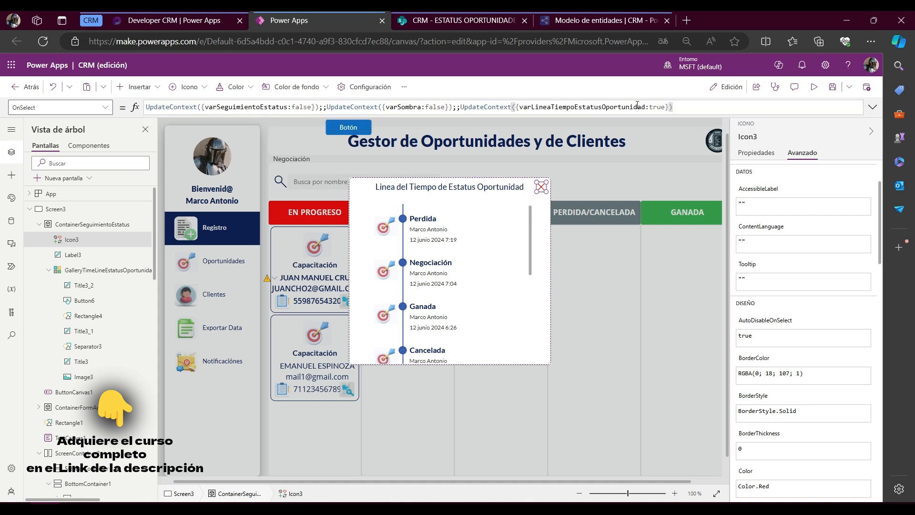
left_click_drag(666, 107, 647, 108)
type("false")
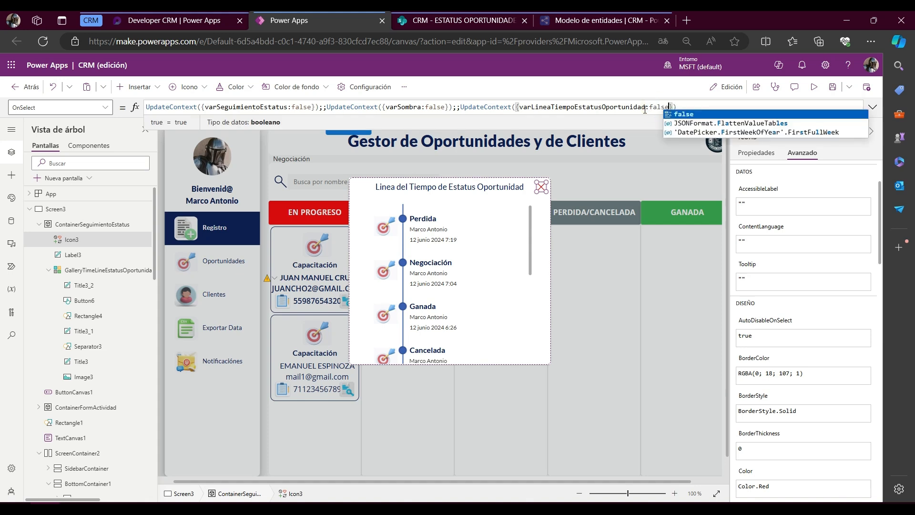
left_click(684, 114)
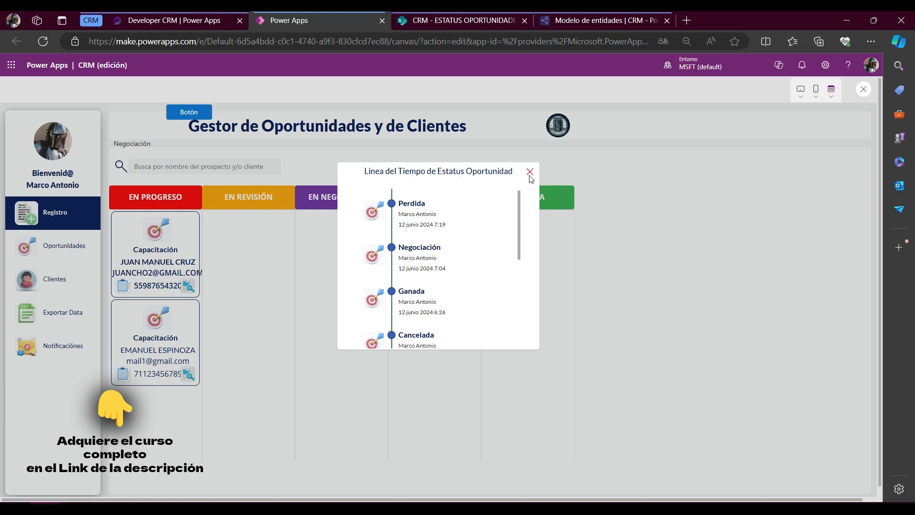
Step: In the app preview, close the timeline popup, reopen it from the first opportunity card and look through its status entries
left_click(532, 173)
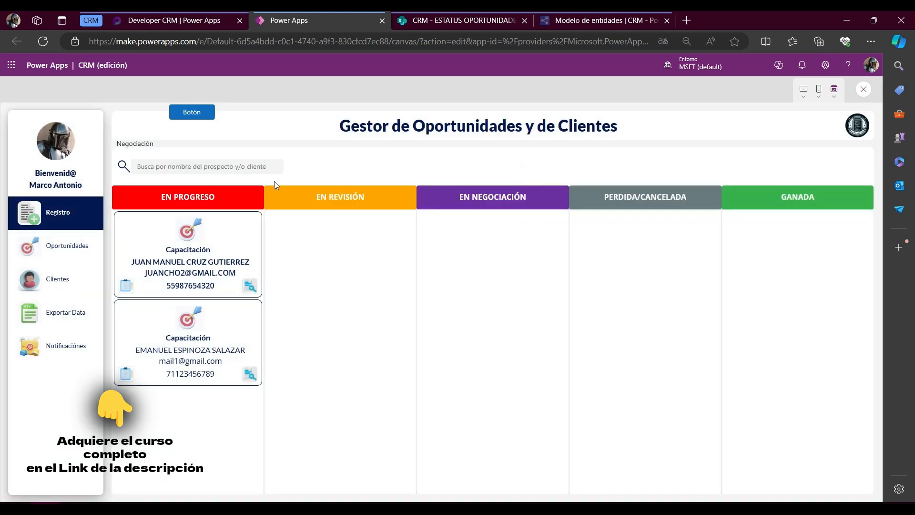
left_click(251, 286)
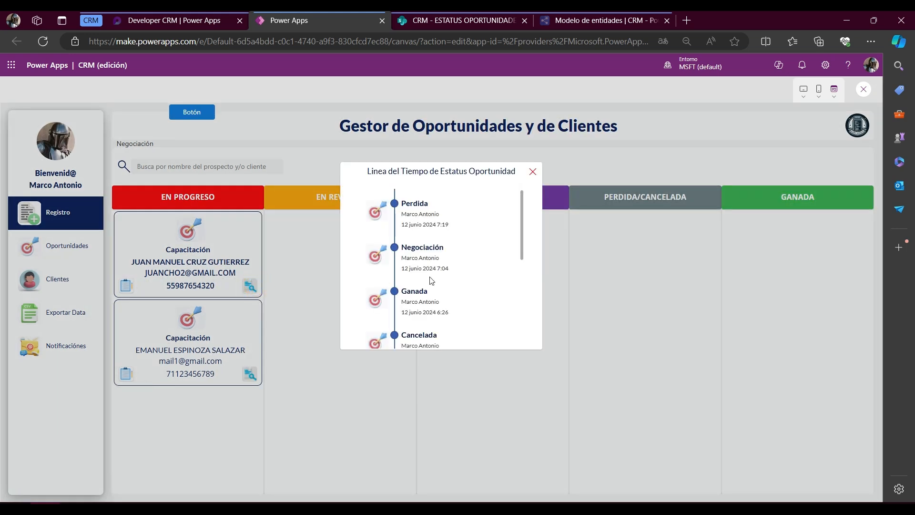
scroll(462, 272, "down", 5)
scroll(466, 306, "up", 10)
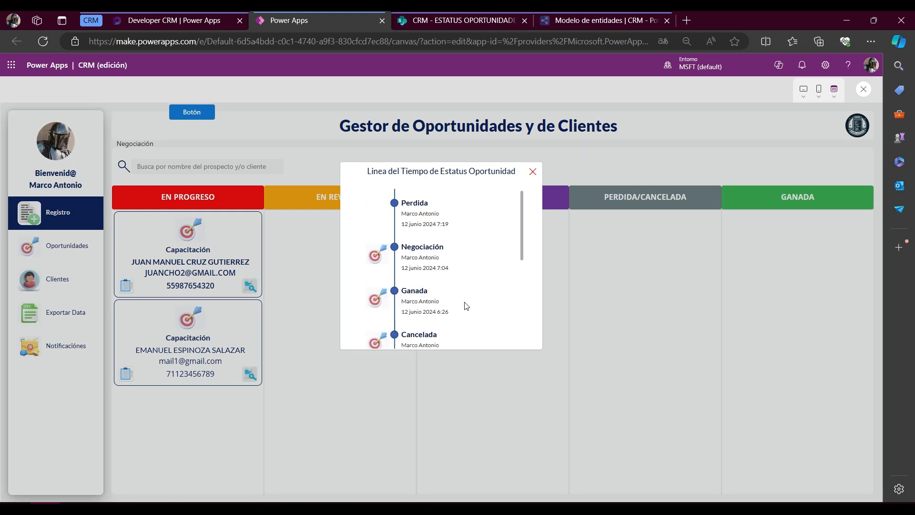
Step: In the preview, close the timeline popup, open the first card's popup from its clipboard icon, and return to the editor
left_click(532, 172)
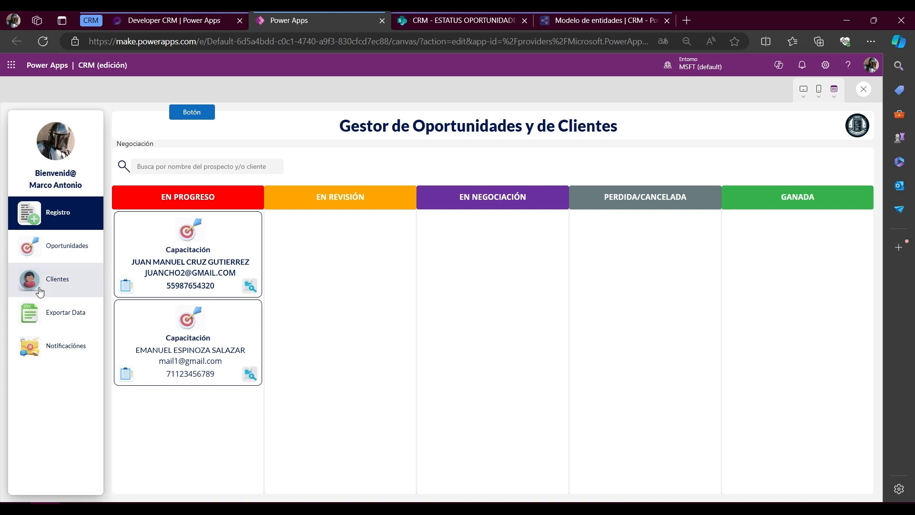
left_click(126, 287)
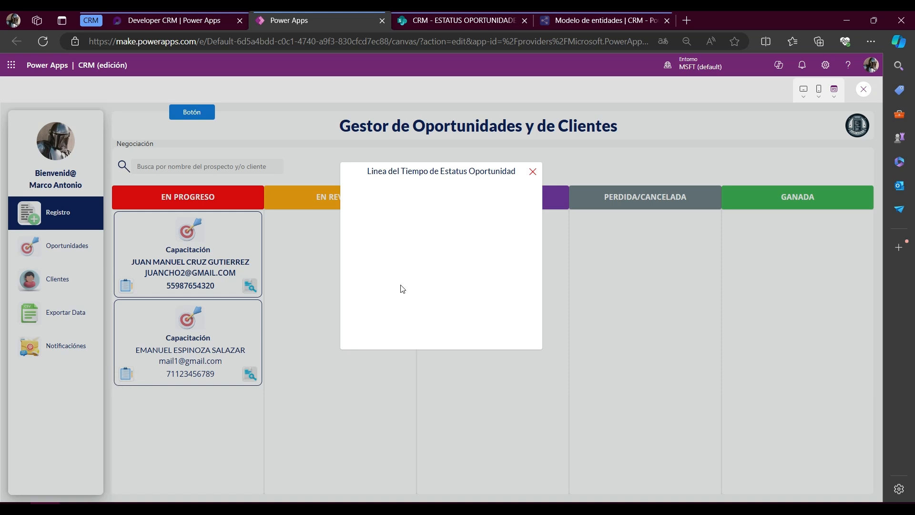
left_click(864, 92)
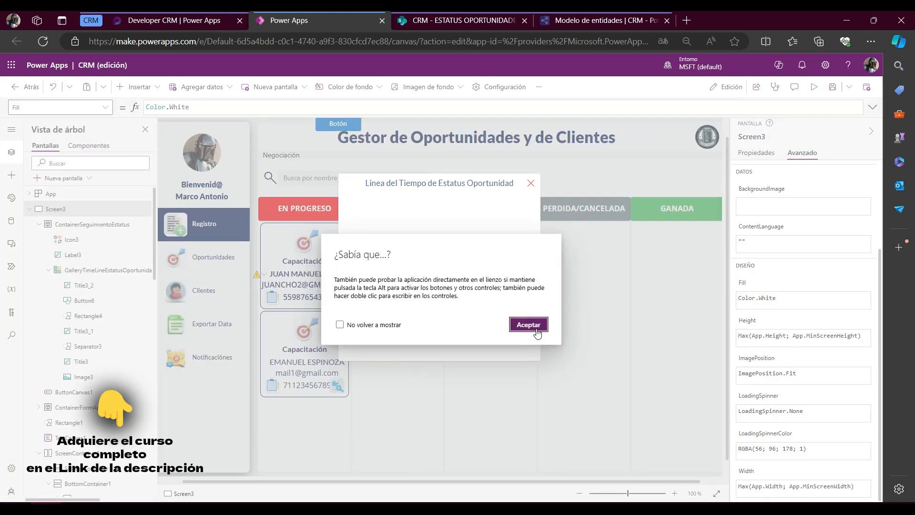
left_click(533, 326)
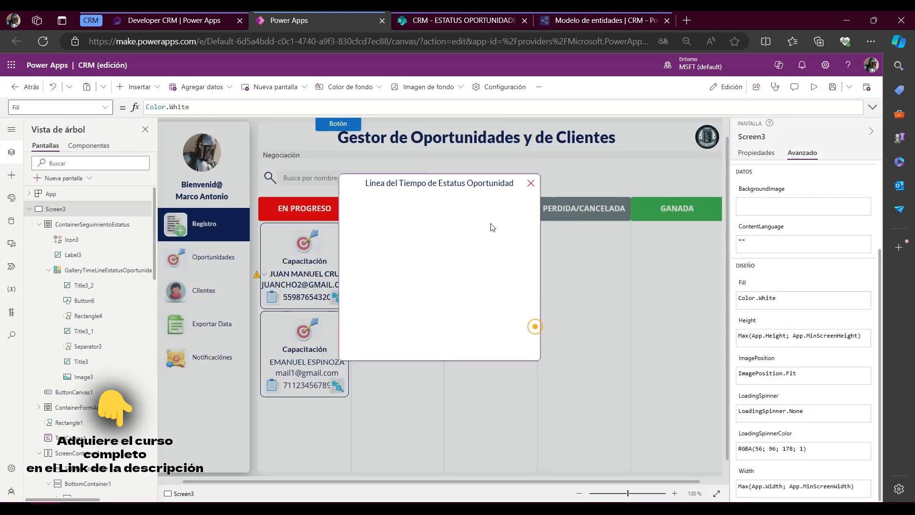
Step: Start the Text formula of the popup's title label, Label3, with If( and varLineaTiempoEstatusOportunidad as the condition
left_click(530, 184)
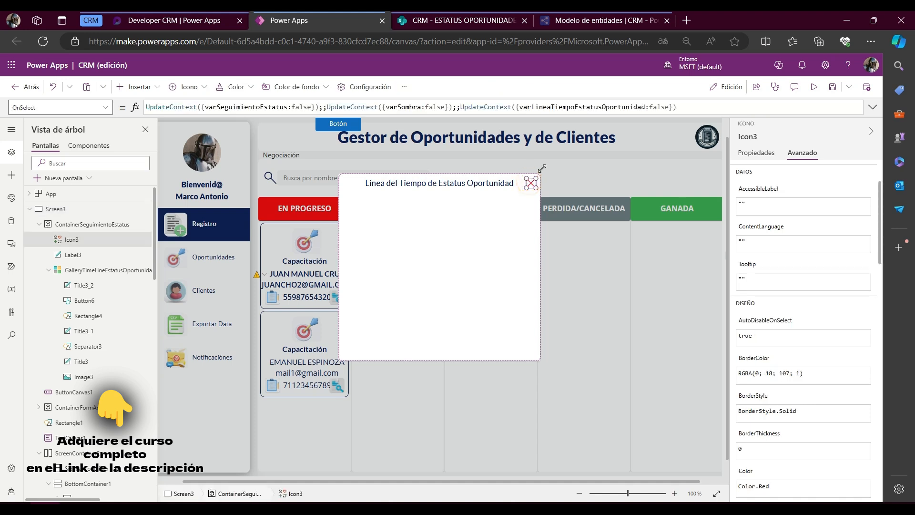
double_click(561, 108)
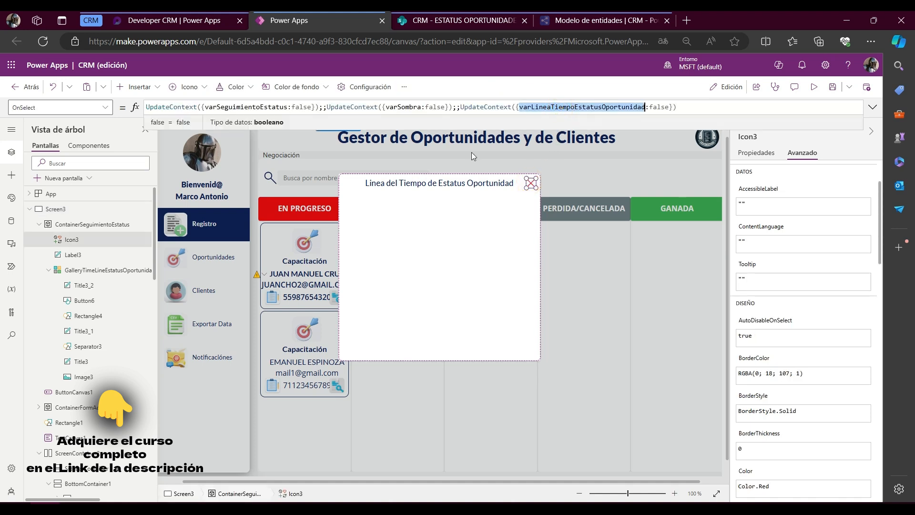
left_click(456, 183)
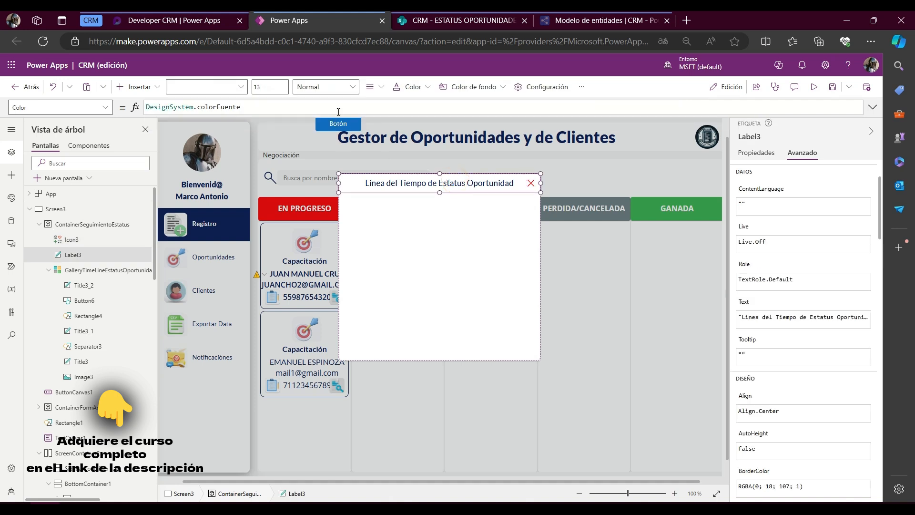
left_click(38, 107)
type("Text")
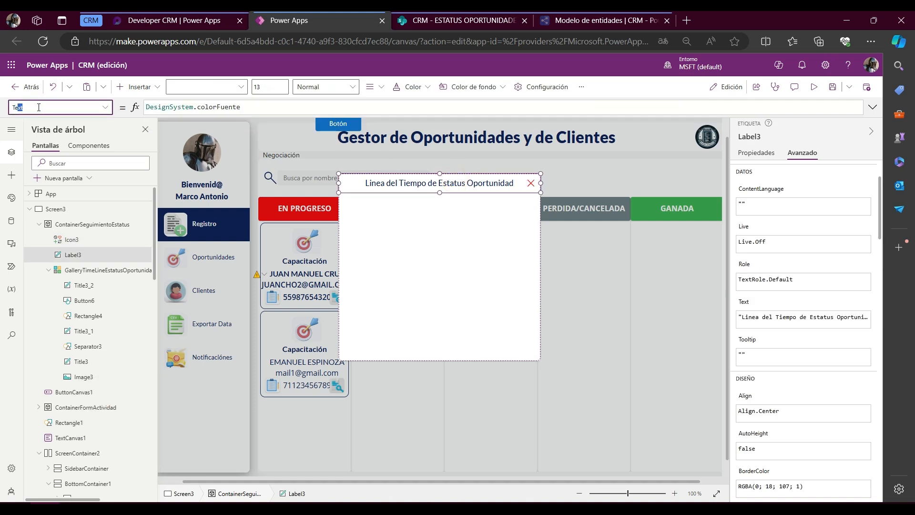
key("Return")
left_click(284, 113)
key("Home")
key("Return")
key("Up")
type("If(")
key("Return")
type("varLineaTiempoEstatusOportunidad")
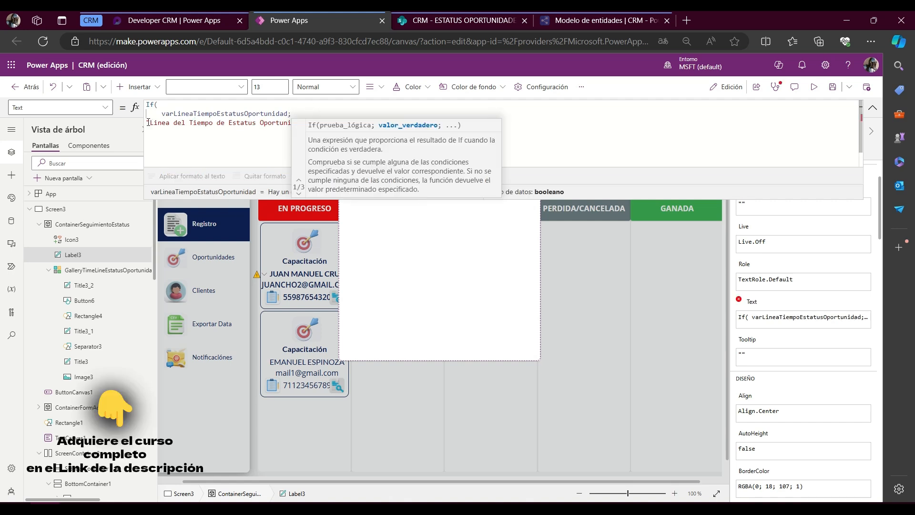
Step: Indent "Linea del Tiempo de Estatus Oportunidad" as the If's true result and add a semicolon and a new line after it
left_click_drag(148, 120, 371, 120)
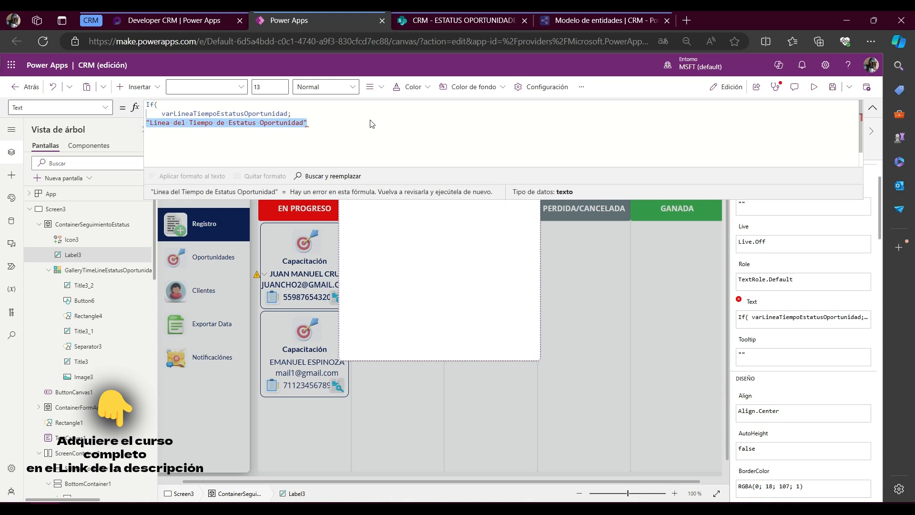
key("Home")
key("Tab")
key("Tab")
key("End")
type(";")
key("Return")
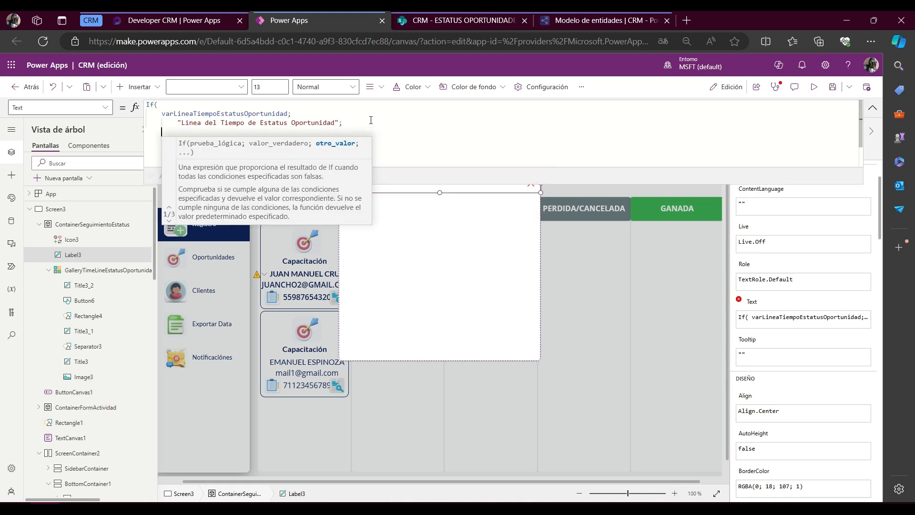
type("\"")
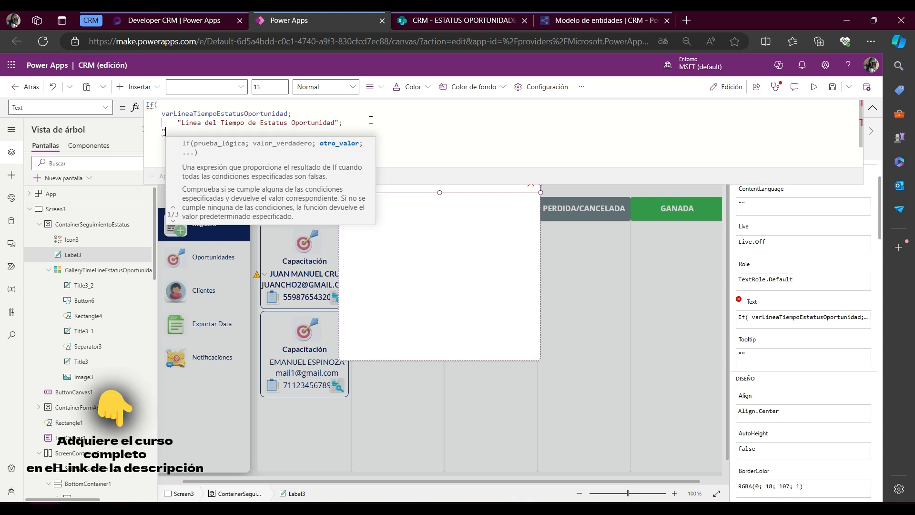
type("varLineaTiempoEstatusOportunidad")
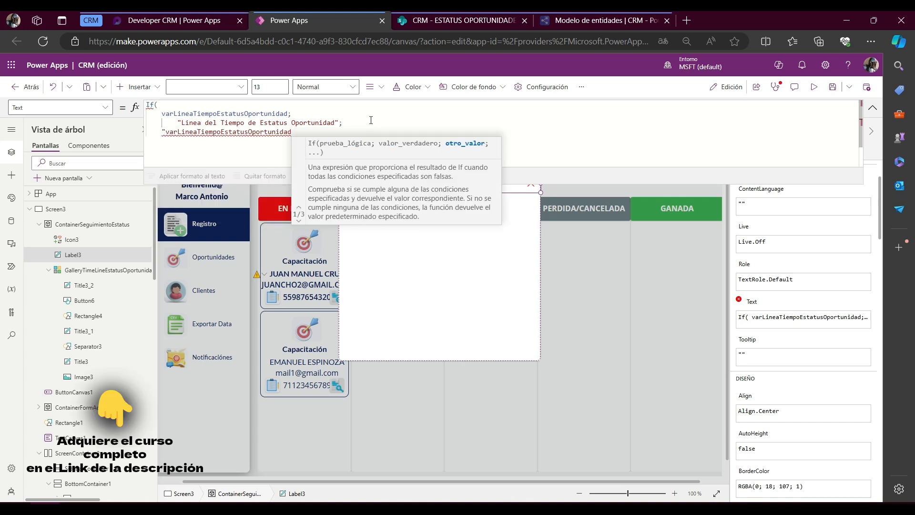
key("shift+Home")
key("BackSpace")
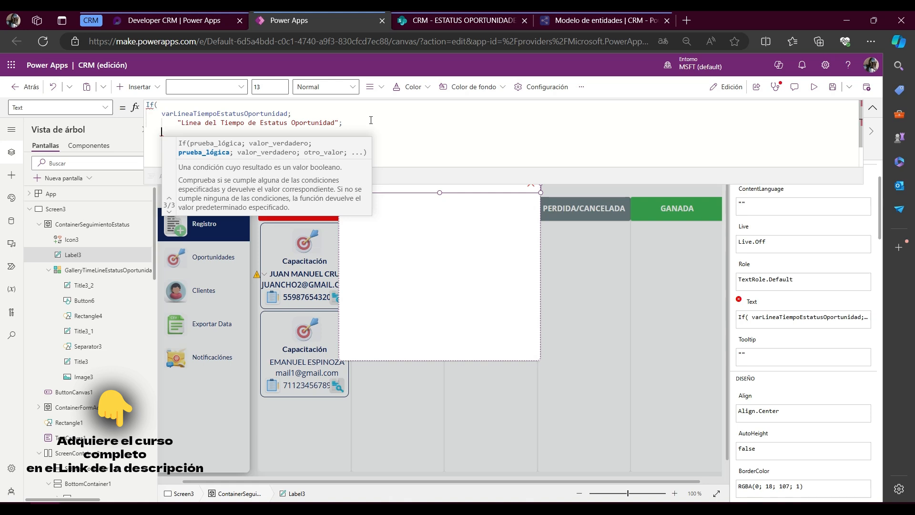
Step: Add "Linea del Tiempo de Actividades de Oportunidad" as the If's false result, adapted from a copy of the first title, and indent it
left_click_drag(178, 124, 339, 122)
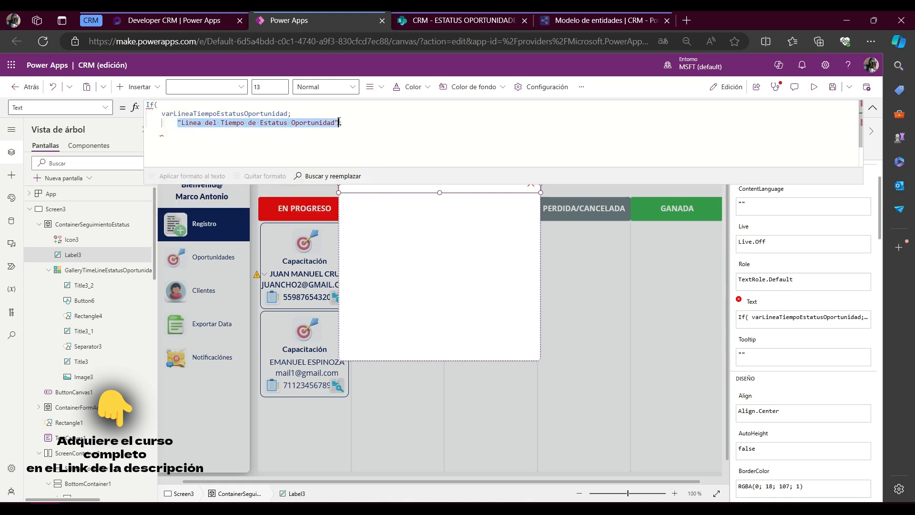
key("ctrl+c")
left_click(325, 138)
key("ctrl+v")
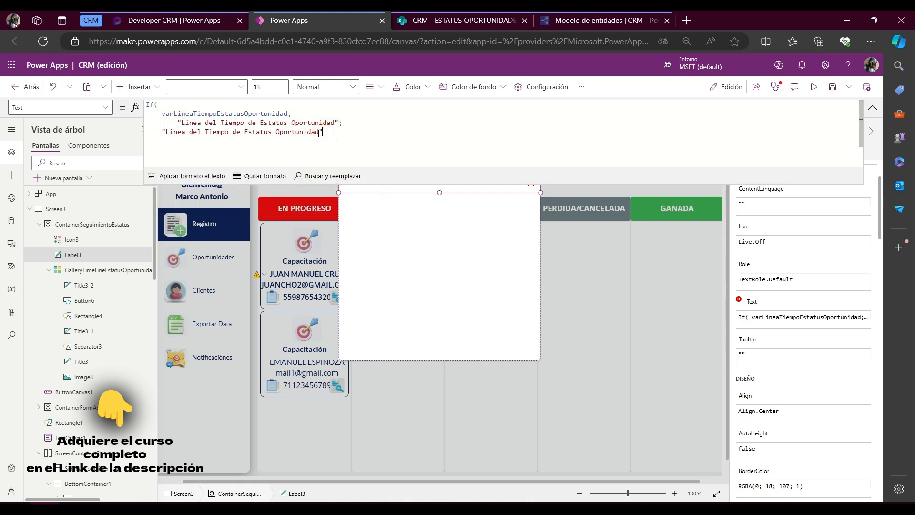
key("Return")
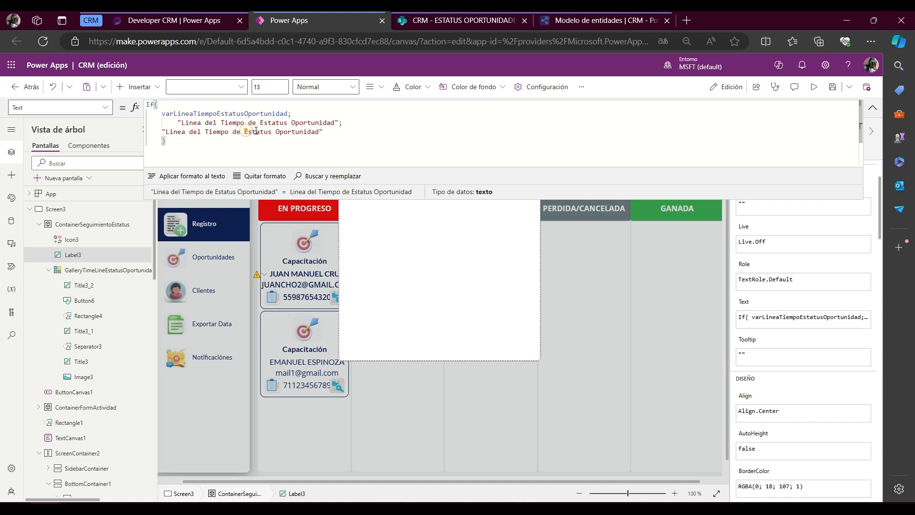
double_click(255, 132)
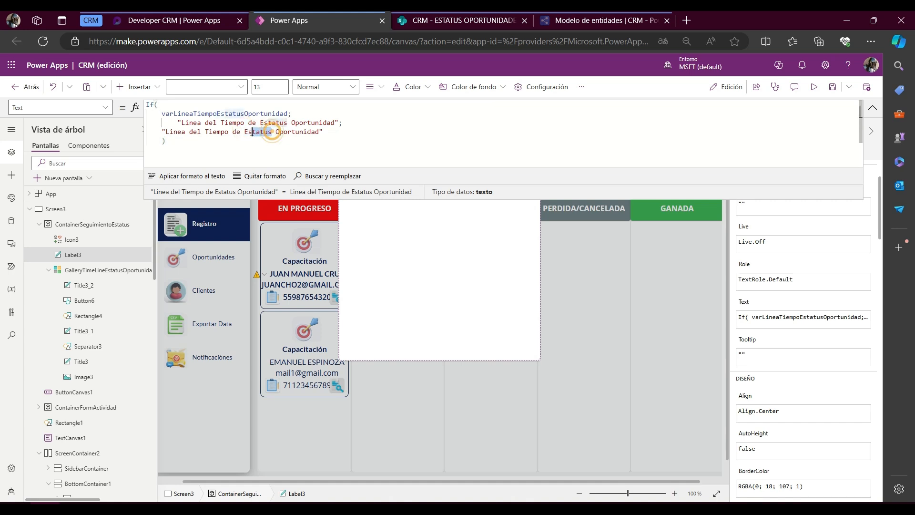
type("Acti")
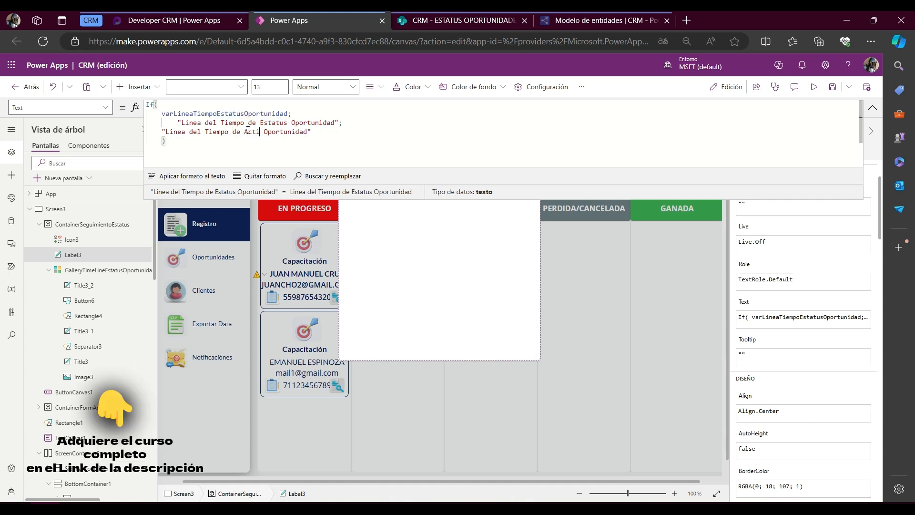
type("vidades de")
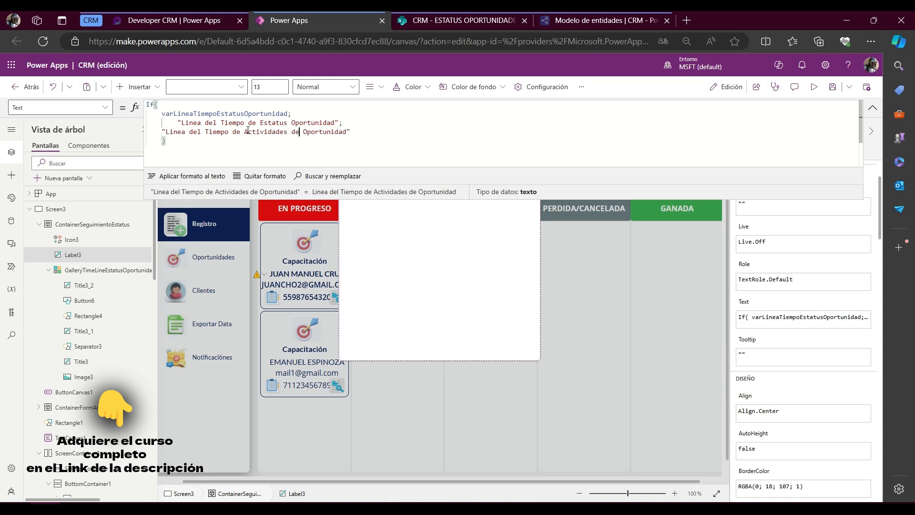
left_click(351, 132)
key("Home")
key("Tab")
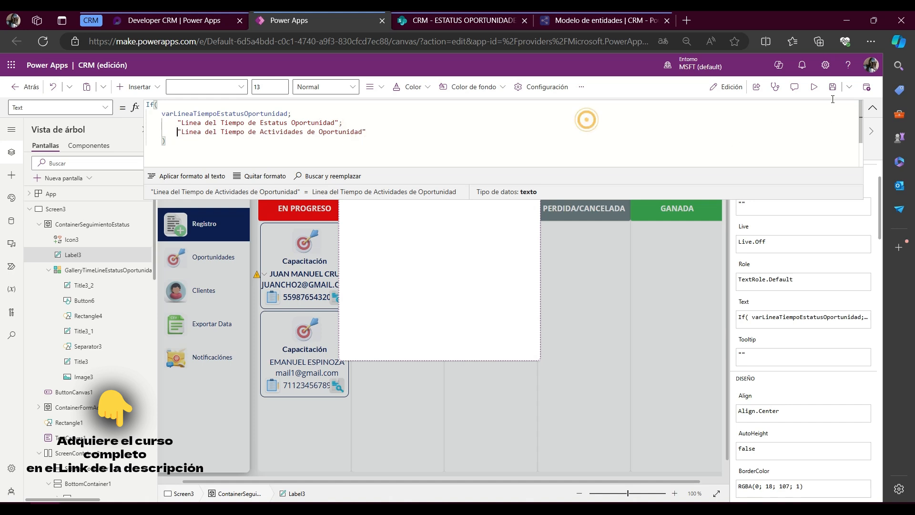
Step: Preview the app to check how the popup's title fits, and return to the editor
left_click(814, 87)
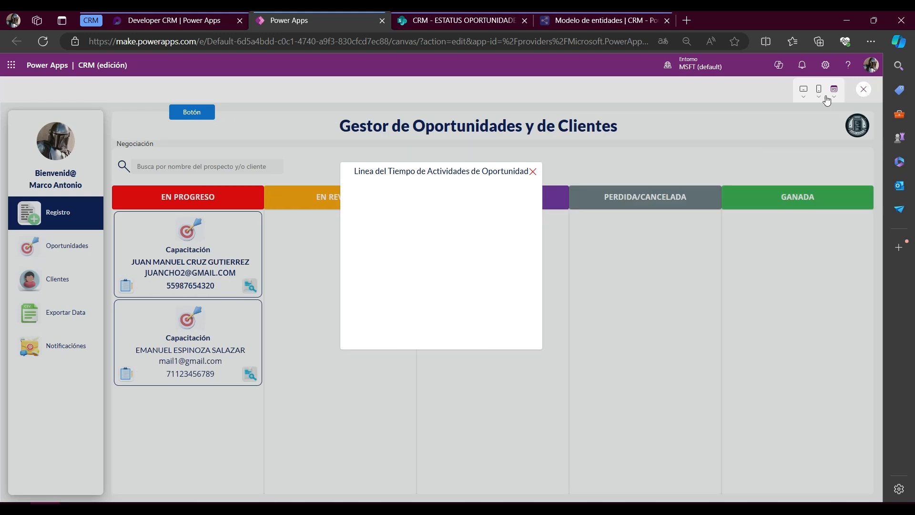
key("Escape")
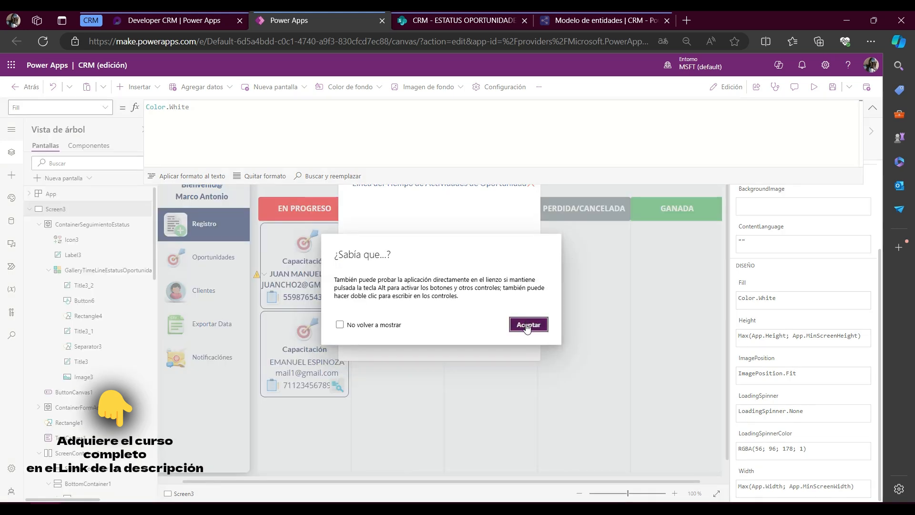
left_click(527, 322)
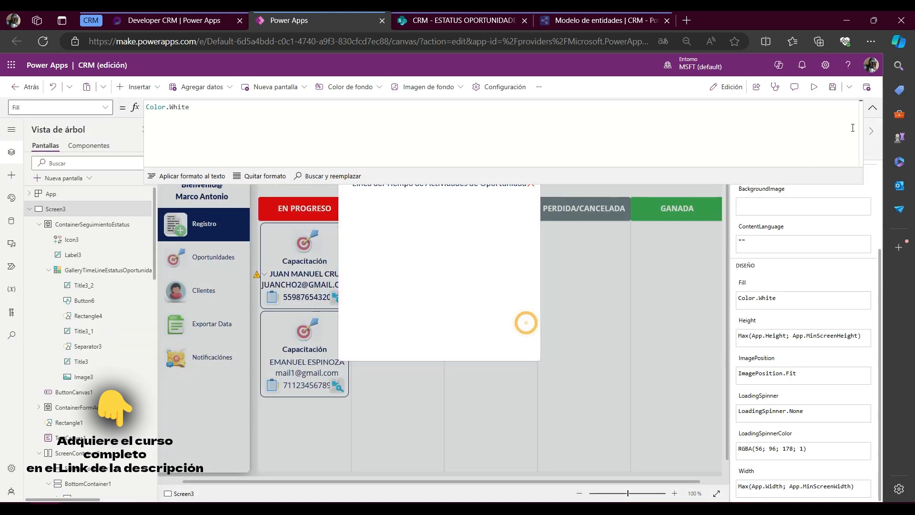
Step: Shorten the false result in Label3's Text formula to "Linea del Tiempo de Actividades"
left_click(872, 108)
left_click(479, 184)
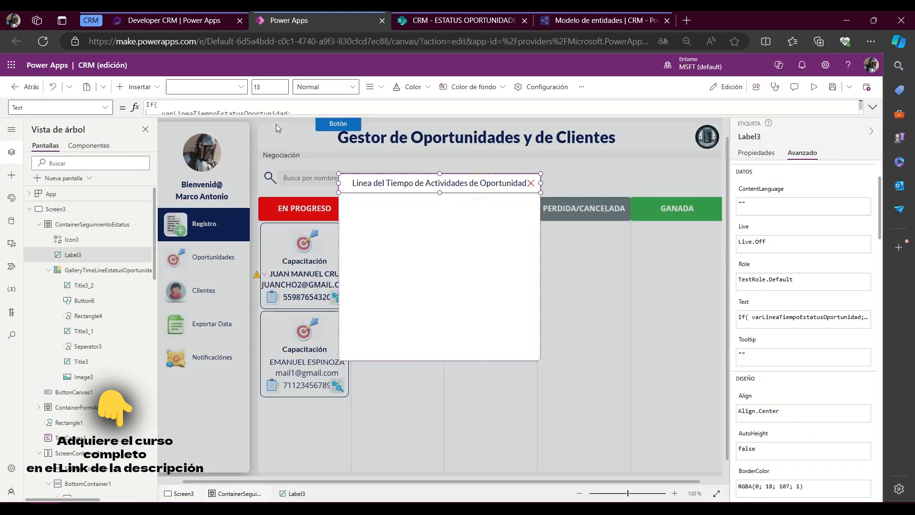
left_click(278, 114)
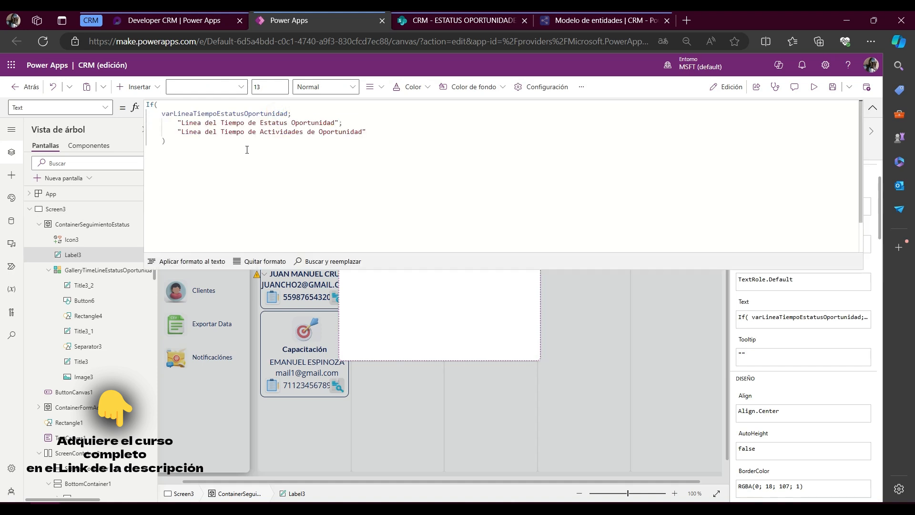
left_click_drag(303, 133, 363, 132)
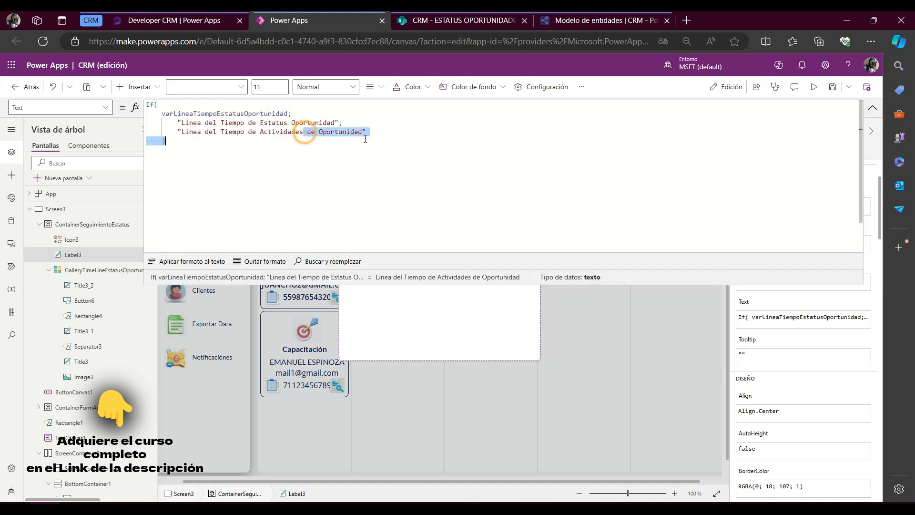
key("BackSpace")
key("BackSpace")
type("s")
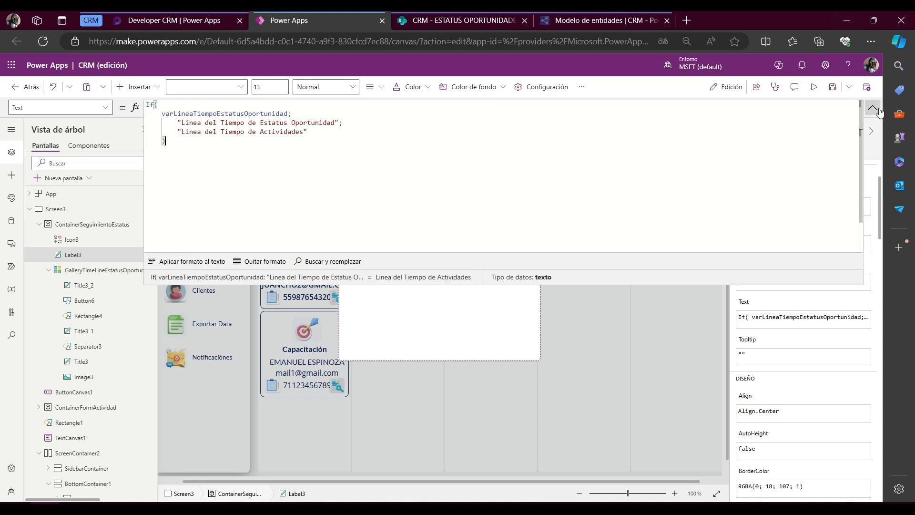
left_click(873, 107)
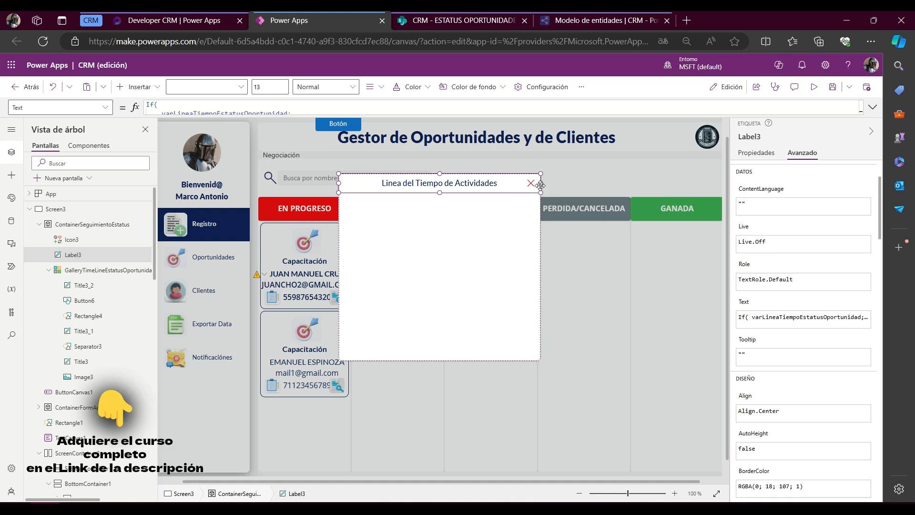
Step: Append ;; and a copy of UpdateContext({varLineaTiempoEstatusOportunidad:false}) to the OnSelect formula of the popup's close icon, Icon3
scroll(540, 178, "down", 2)
left_click(536, 125)
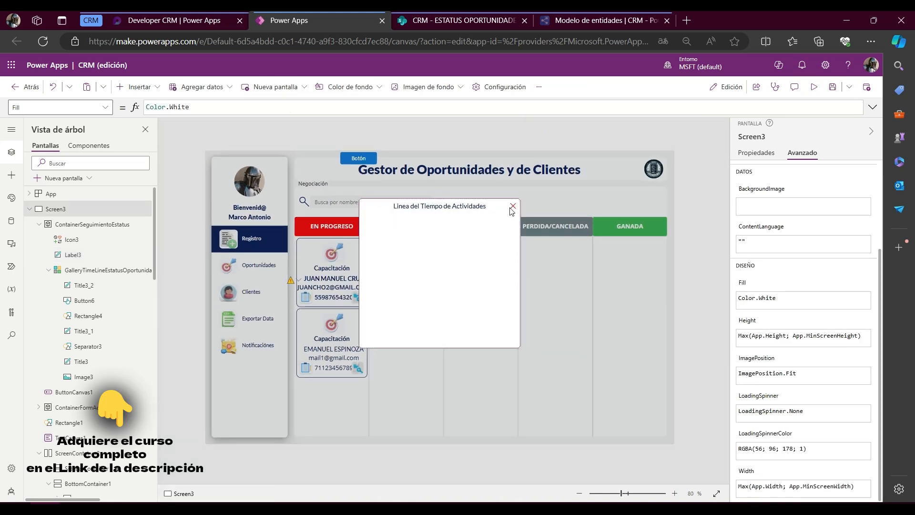
left_click(511, 206)
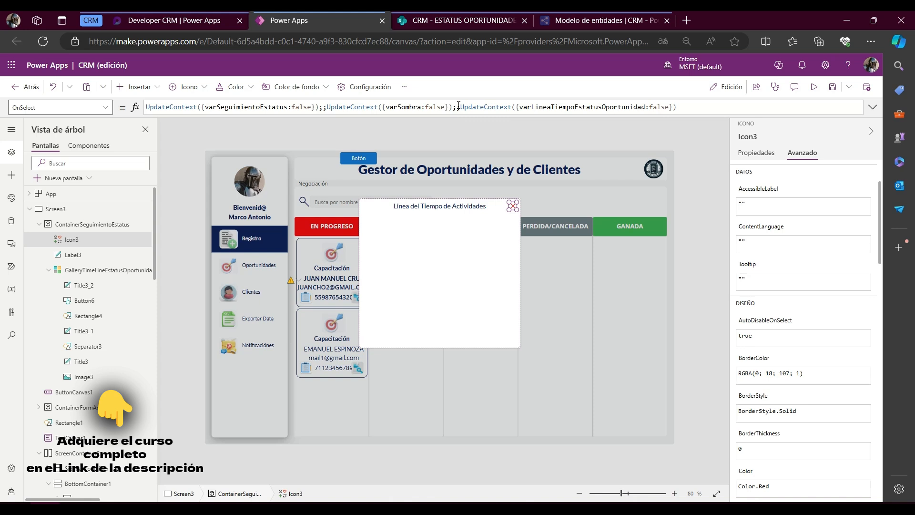
left_click_drag(461, 106, 706, 107)
key("ctrl+c")
left_click(706, 107)
type(";;")
key("ctrl+v")
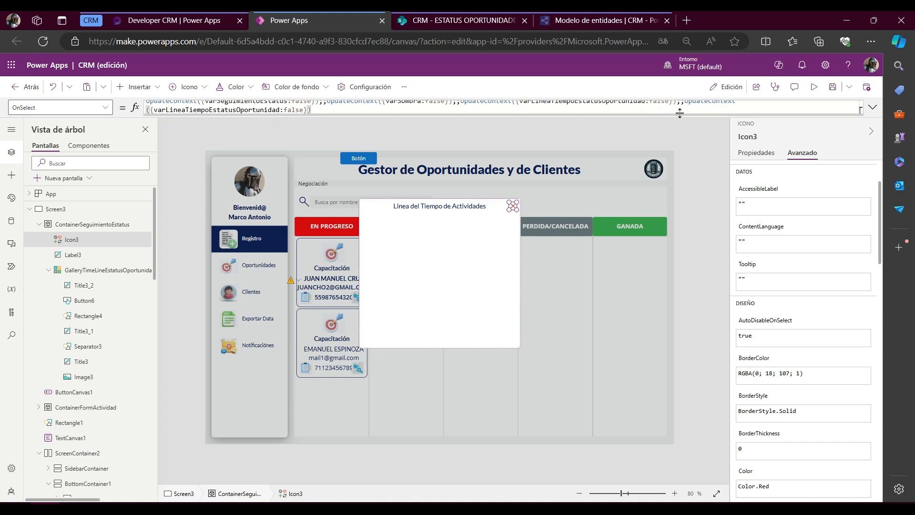
Step: Change the variable in the last UpdateContext of Icon3's OnSelect formula to varLineaTiempoActividadesOportunidad, keeping its false value
left_click_drag(679, 113, 692, 166)
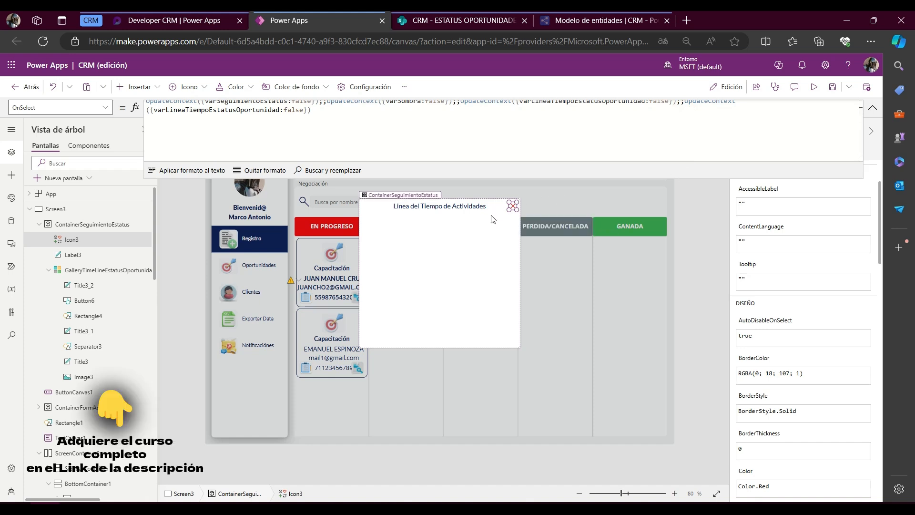
left_click(167, 104)
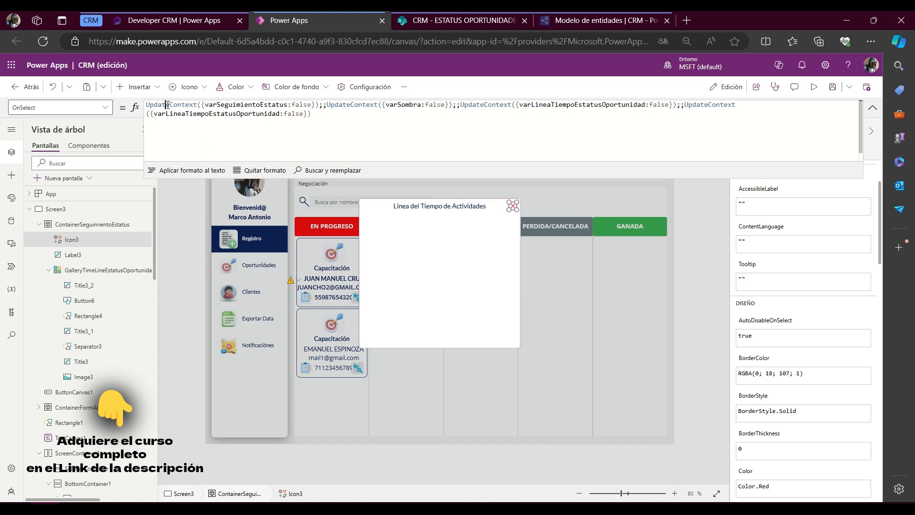
left_click(173, 116)
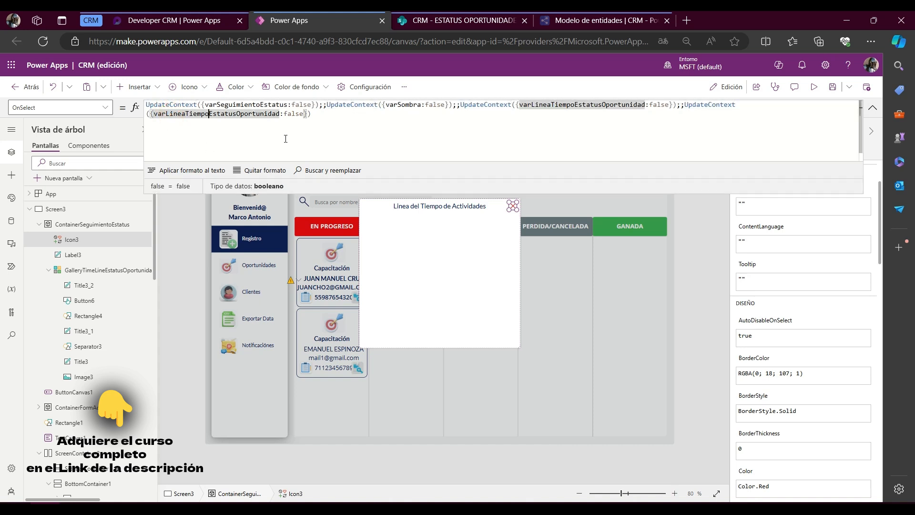
key("shift+Right")
key("shift+Right")
key("shift+Right")
key("shift+Right")
key("shift+Right")
key("shift+Right")
key("shift+Right")
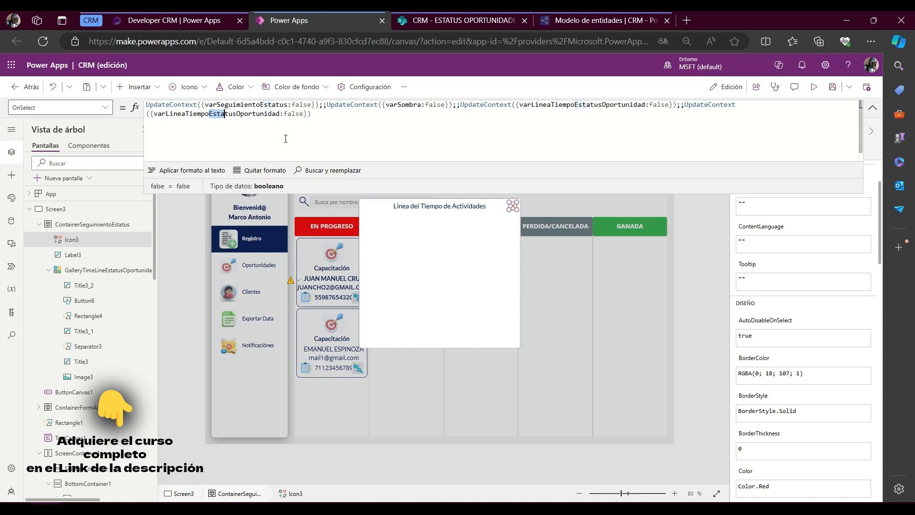
type("Actividad")
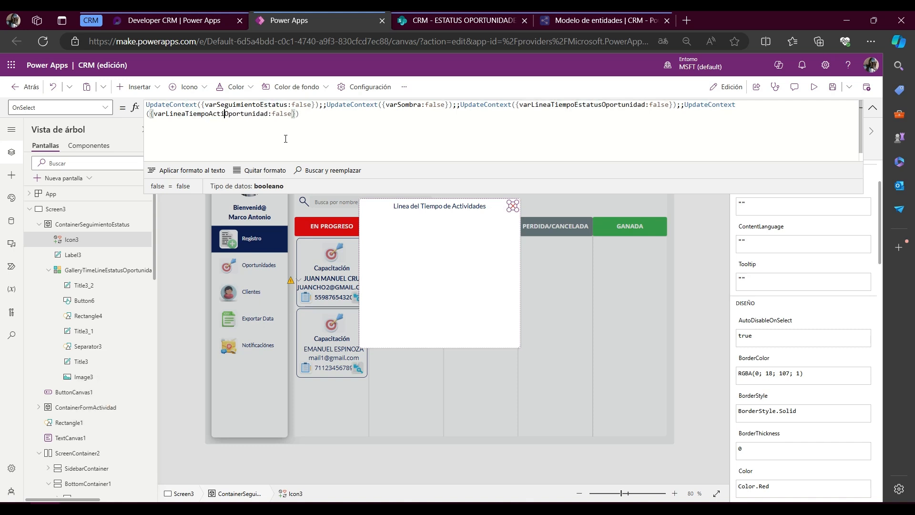
type("es")
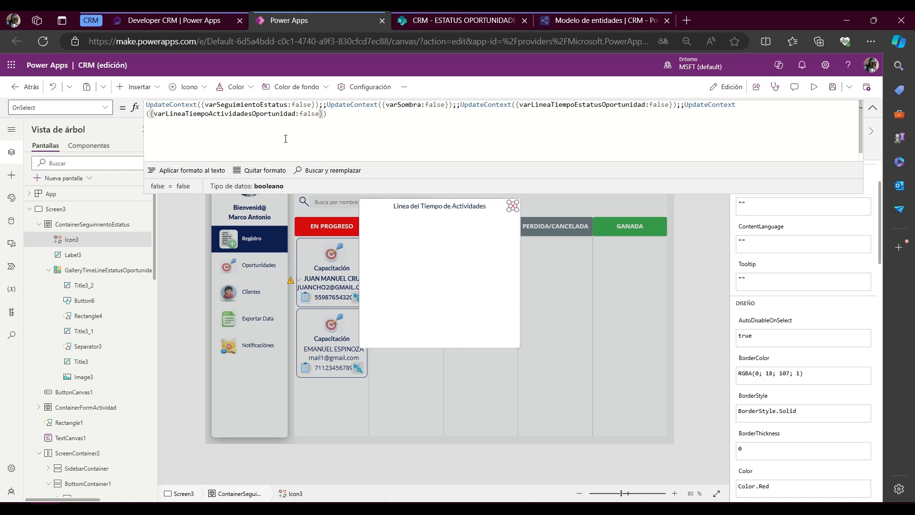
Step: Insert a copy of varLineaTiempoActividadesOportunidad; as the second condition before "Linea del Tiempo de Actividades" in Label3's Text formula, and format the formula
double_click(275, 114)
key("ctrl+c")
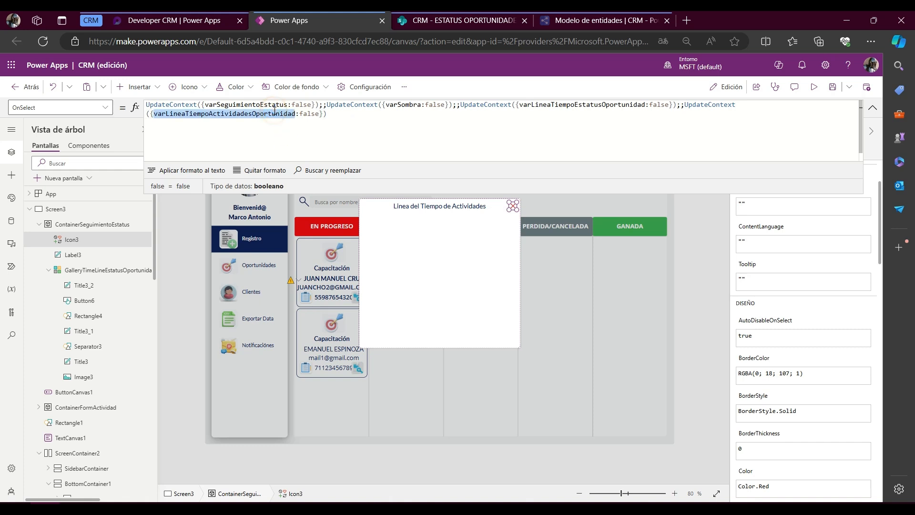
left_click(453, 208)
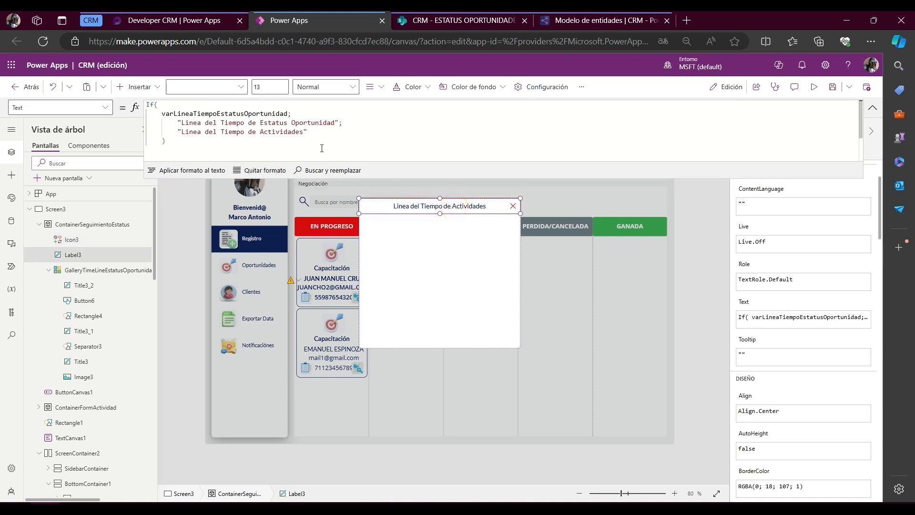
left_click(363, 127)
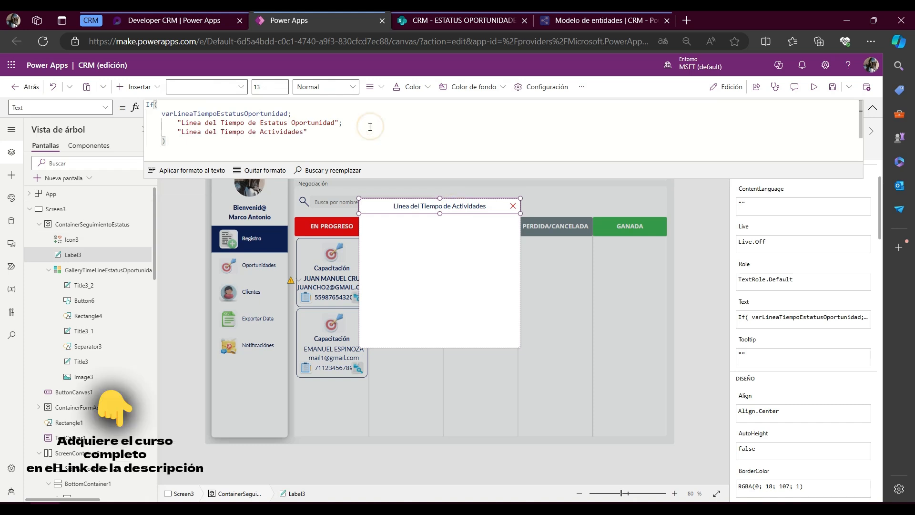
key("Return")
key("ctrl+v")
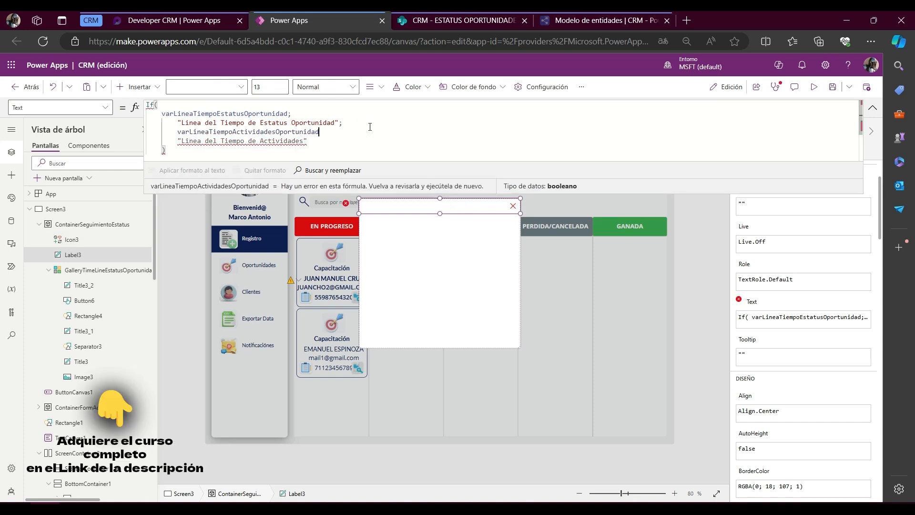
type(";")
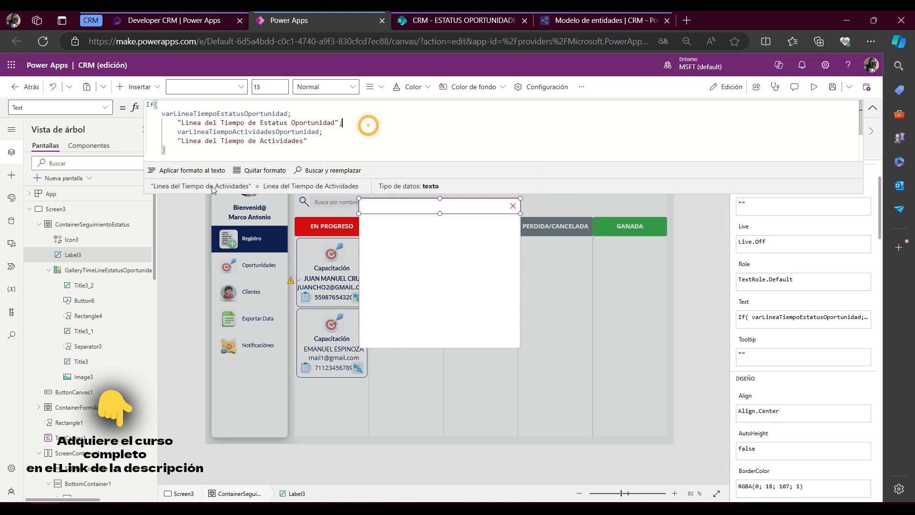
left_click(190, 171)
left_click(366, 141)
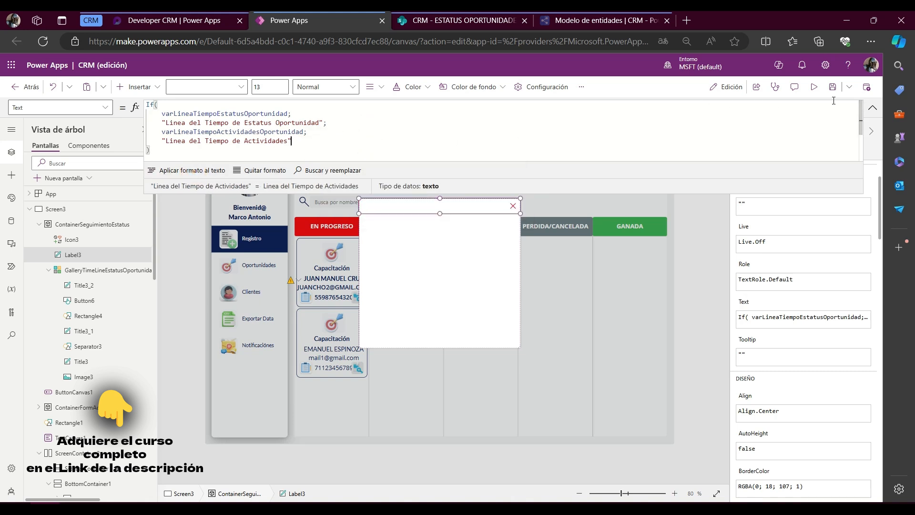
left_click(872, 107)
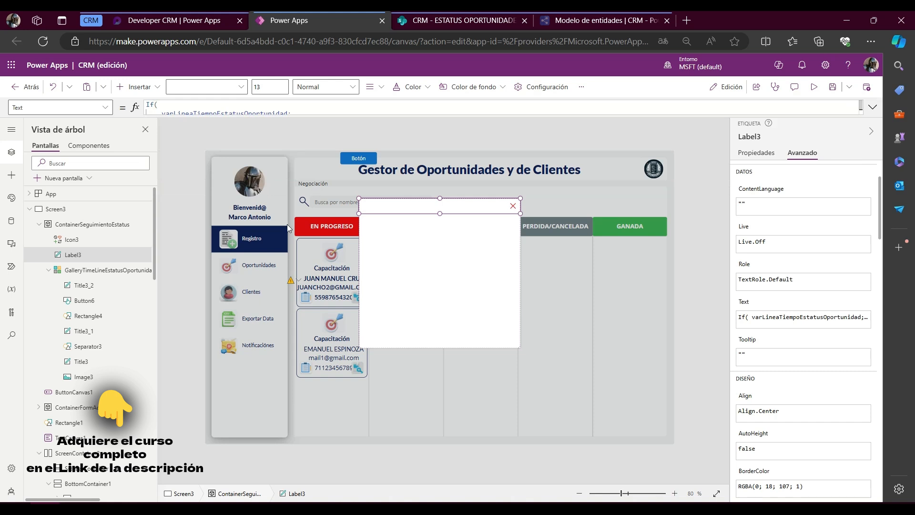
Step: Close the popup, preview the app to check the activities popup's title from the first card, and return to the editor
left_click(514, 206)
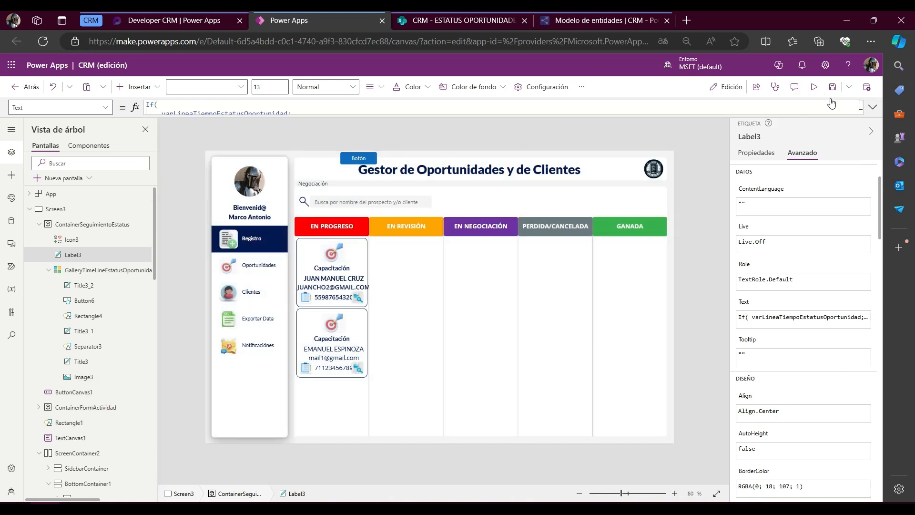
left_click(815, 88)
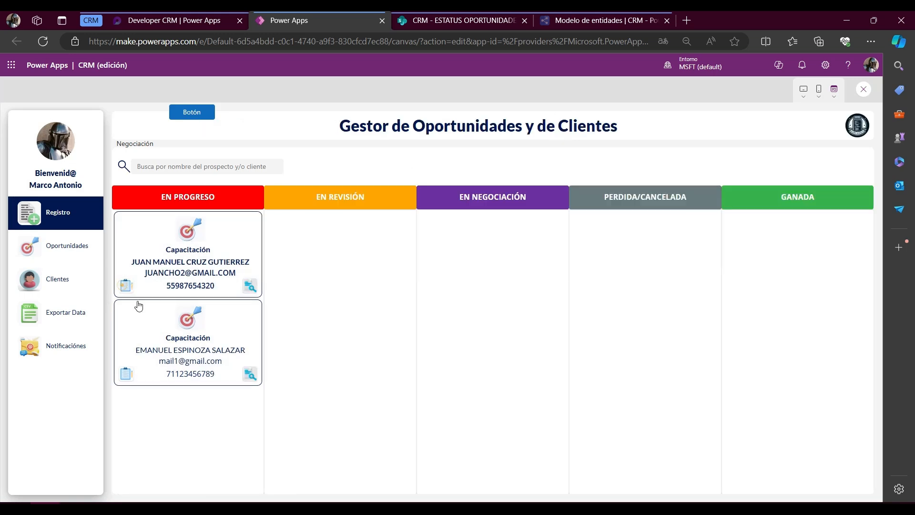
left_click(126, 285)
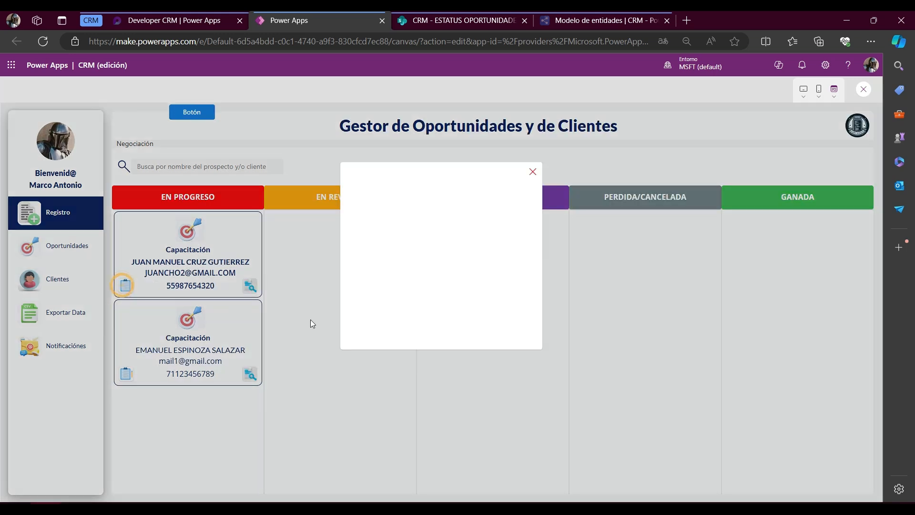
left_click(533, 173)
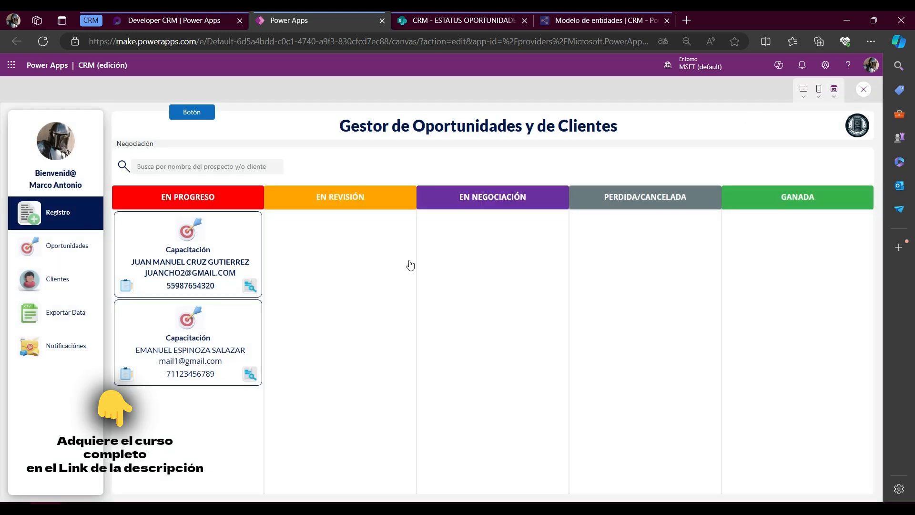
key("Escape")
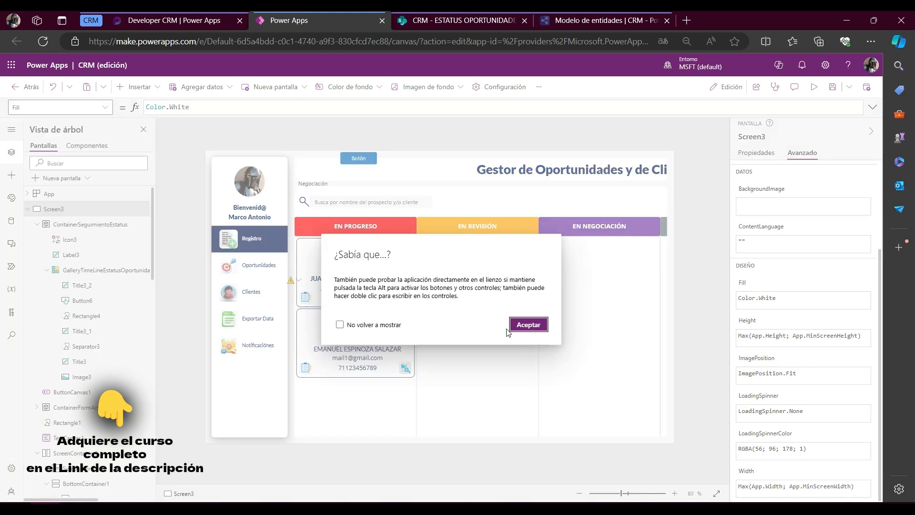
left_click(528, 324)
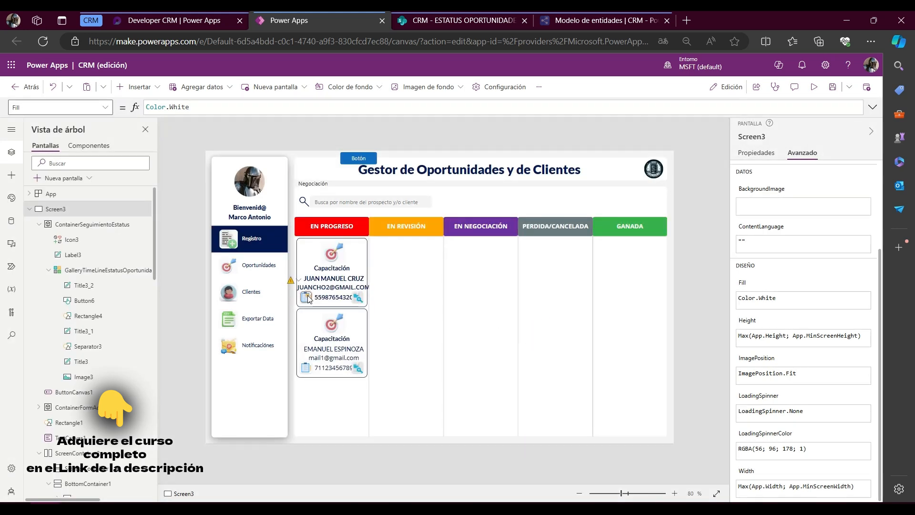
Step: Append ;; and UpdateContext({varLineaTiempoActividadesOportunidad:true}) to the OnSelect formula of the first card's activities timeline button, Button5_1
left_click(305, 296)
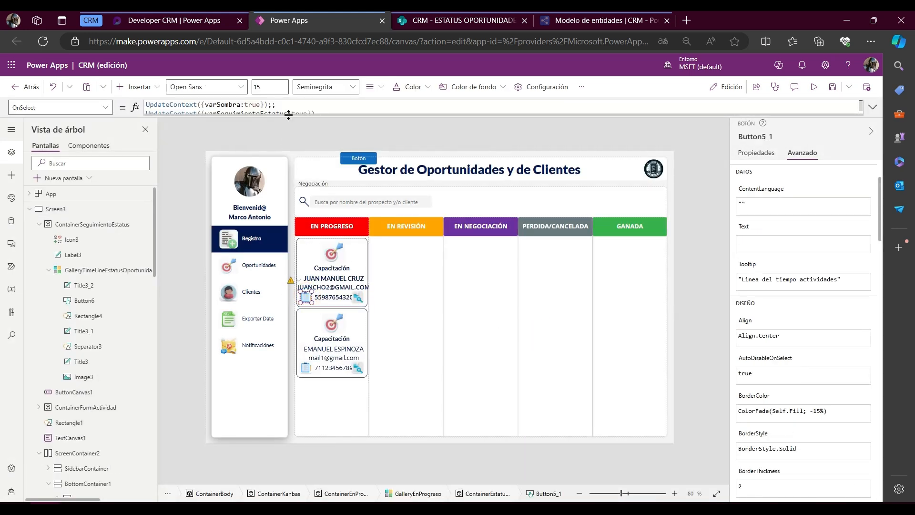
scroll(77, 362, "down", 10)
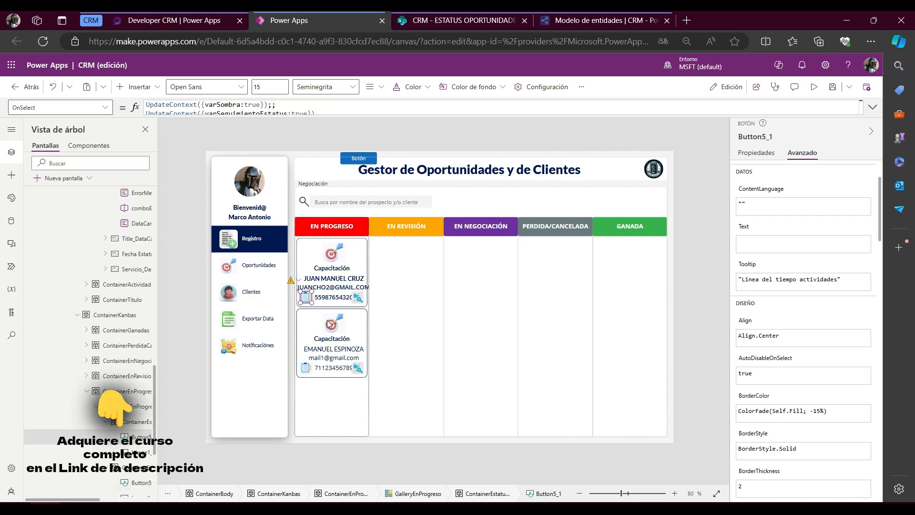
left_click(306, 113)
left_click(336, 118)
type(";")
type("varLineaTiempoActividadesOportunidad")
key("shift+Home")
key("ctrl+c")
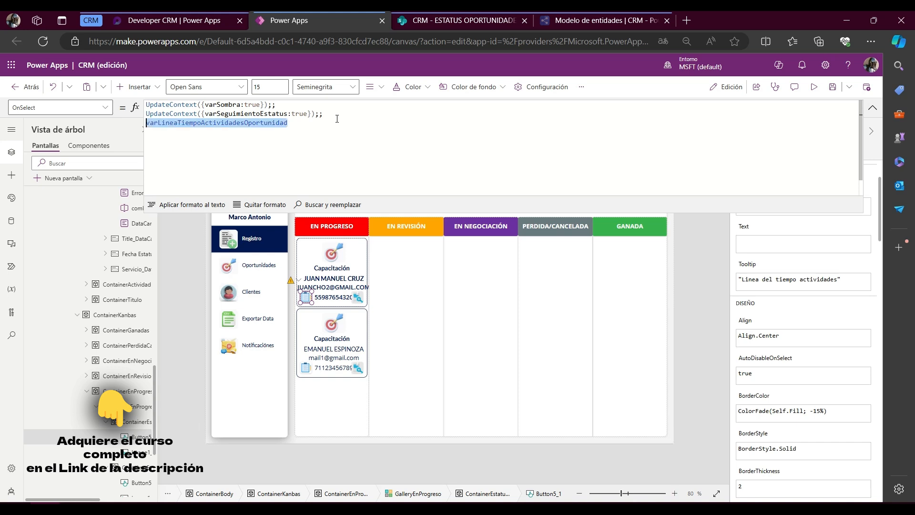
key("BackSpace")
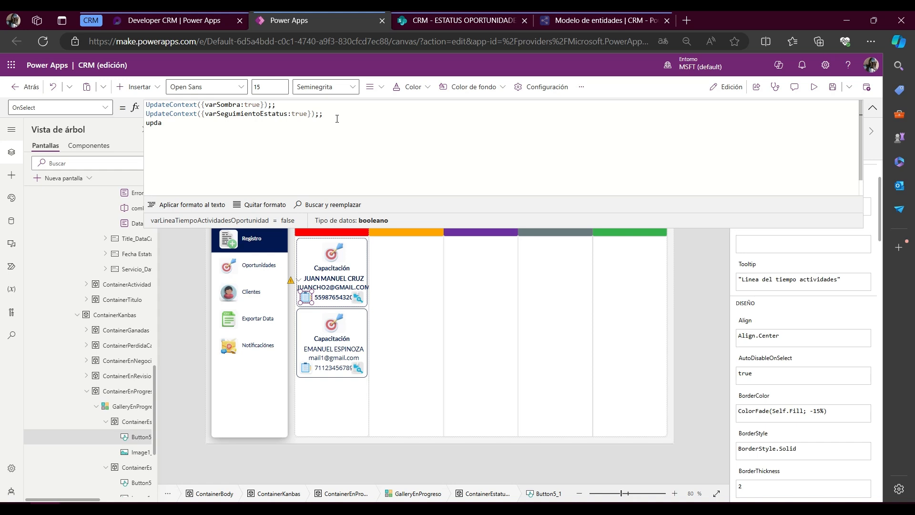
type("upda")
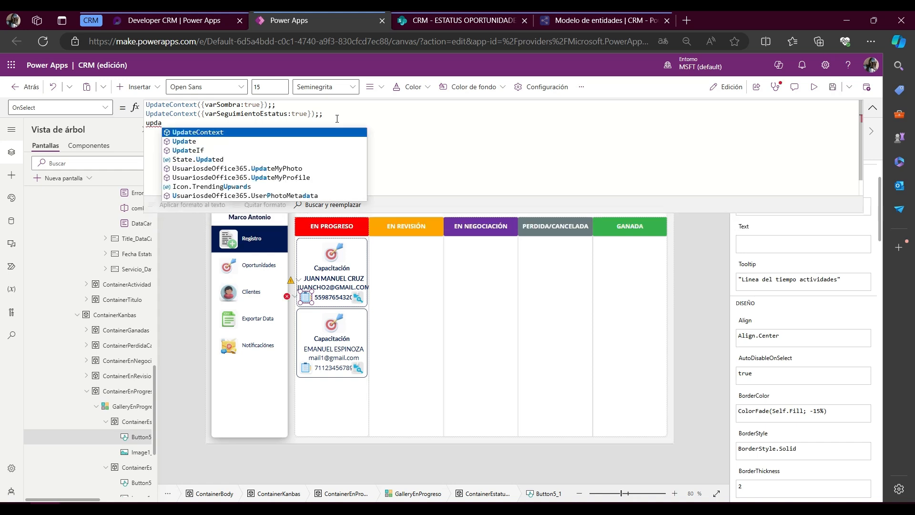
key("Tab")
type("({})")
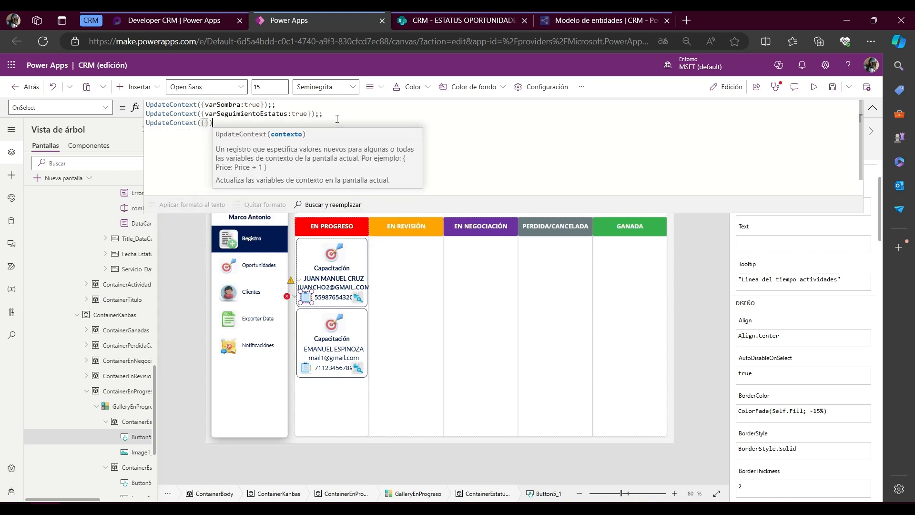
key("ctrl+v")
type(":true")
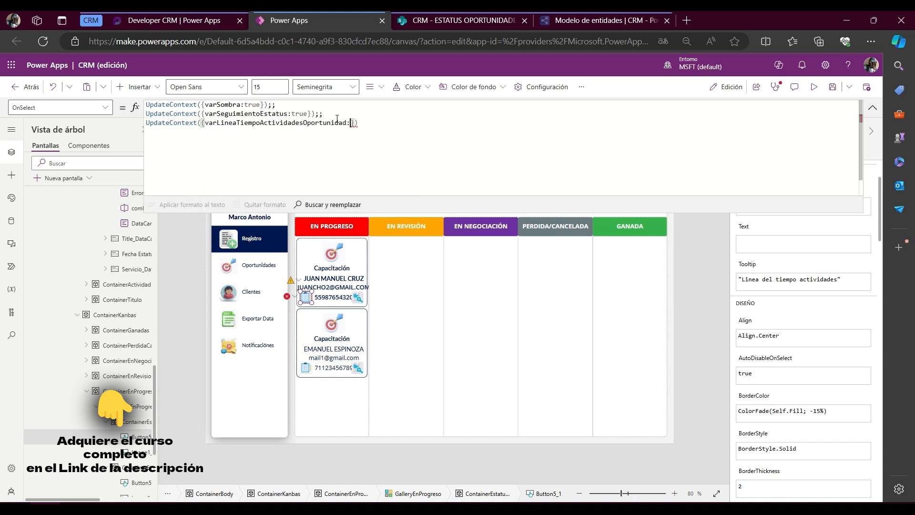
left_click(340, 154)
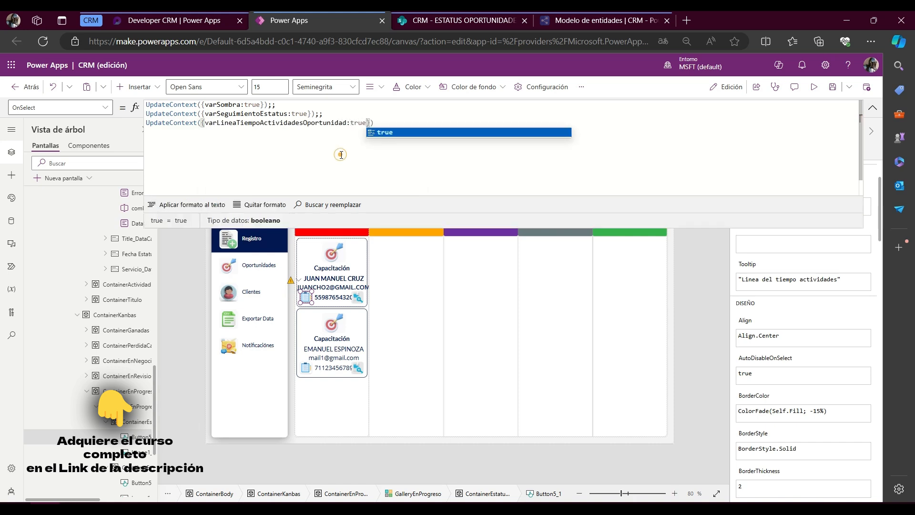
Step: Preview the app and check the title of the first card's activities timeline popup, closing it when done
left_click(814, 86)
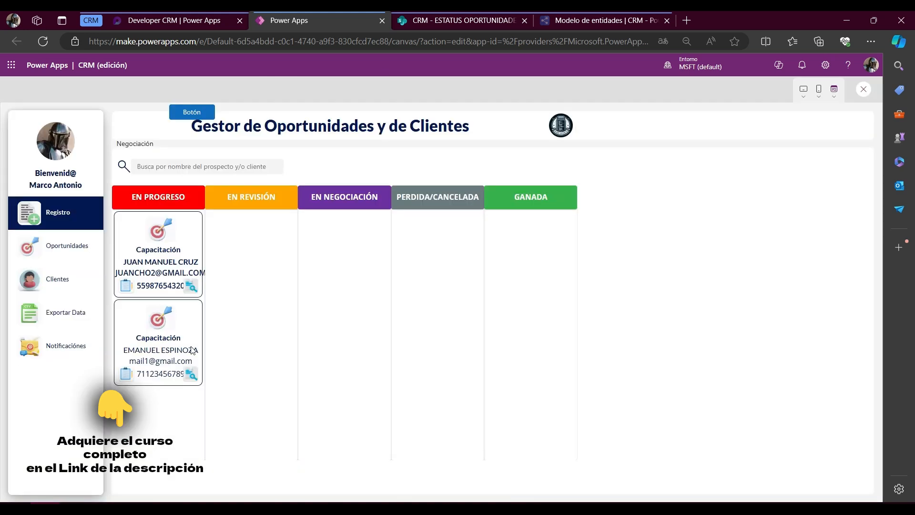
left_click(126, 286)
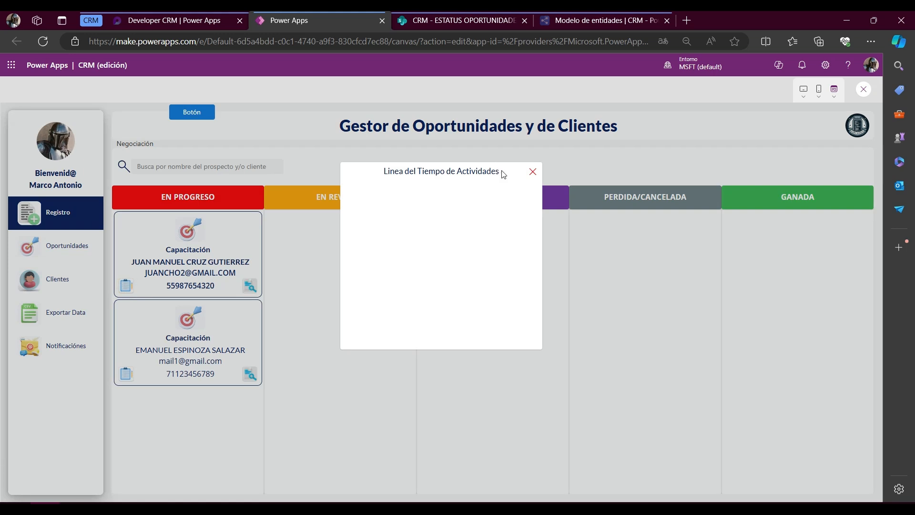
left_click_drag(504, 174, 370, 177)
left_click(530, 172)
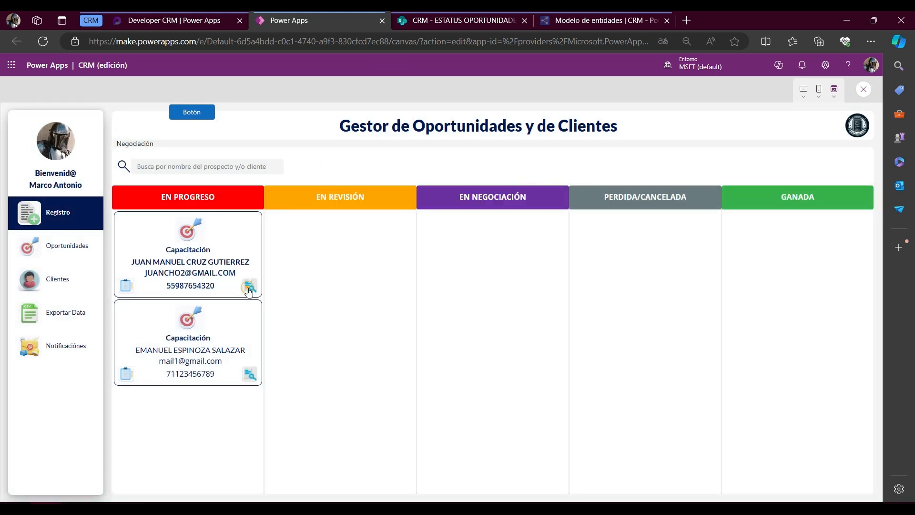
Step: Check the title and history in the first card's status timeline popup, and recheck the activities popup before leaving the preview
left_click(248, 288)
left_click_drag(374, 173, 507, 174)
scroll(460, 310, "down", 5)
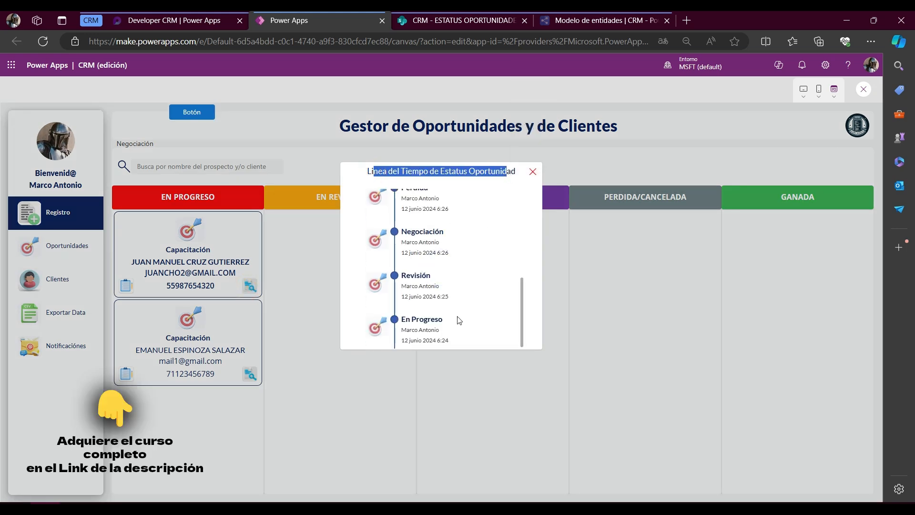
scroll(458, 320, "up", 5)
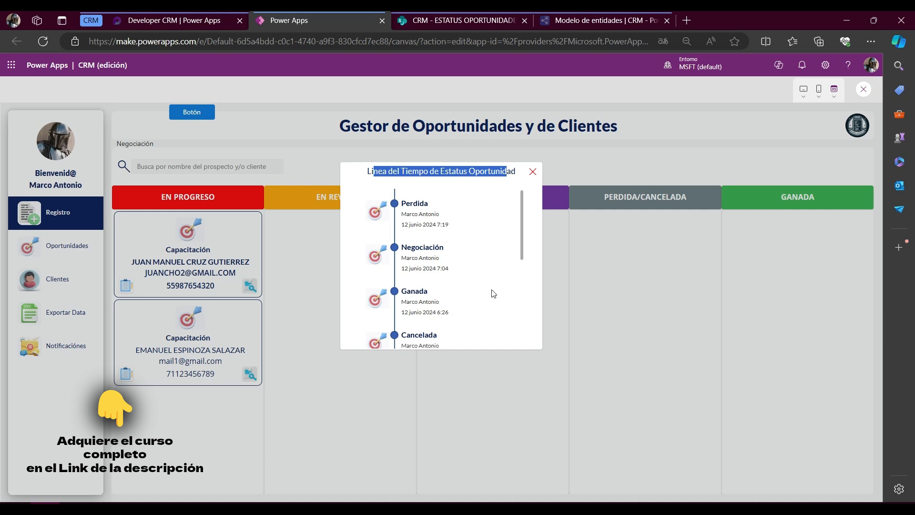
left_click(533, 171)
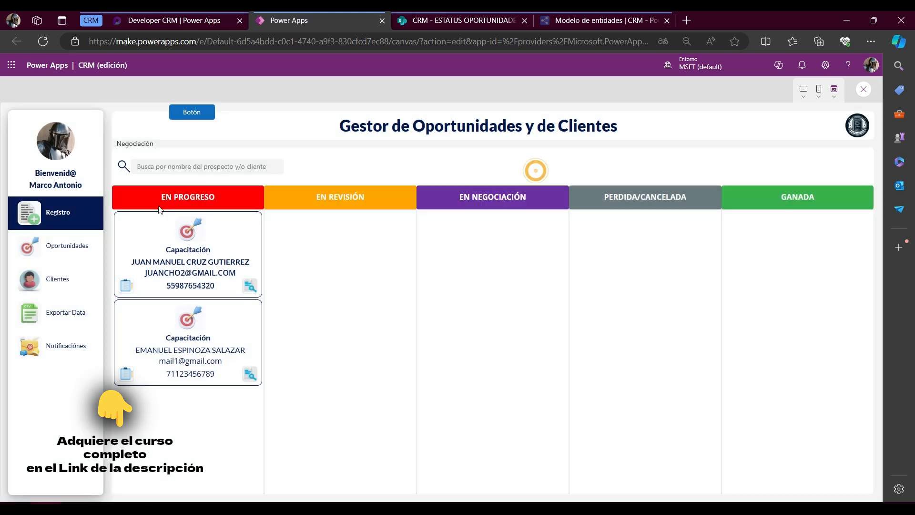
left_click(125, 285)
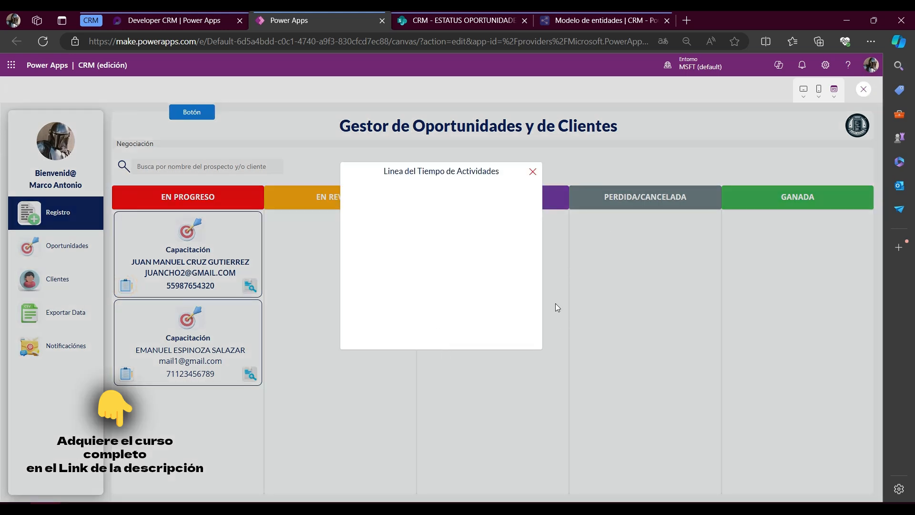
key("Escape")
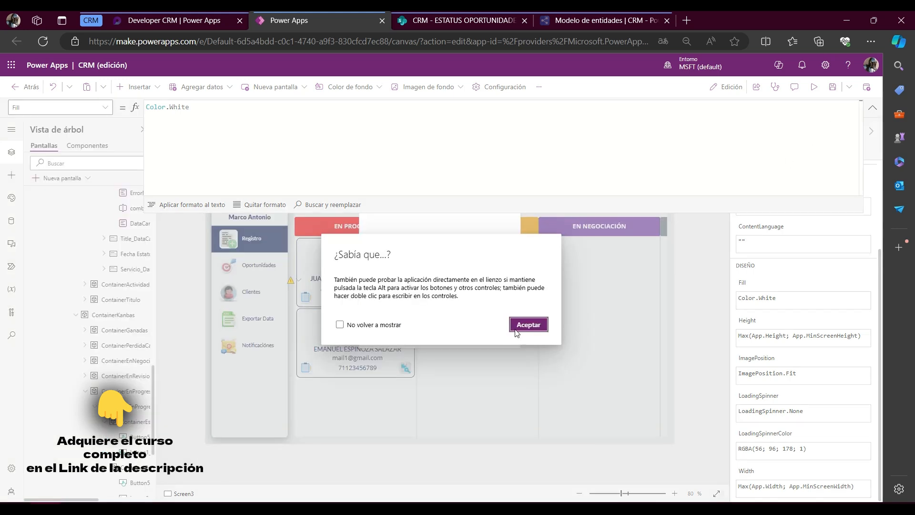
Step: Preview the app to check the first card's status timeline popup, and return to the editor with the popup open
left_click(516, 330)
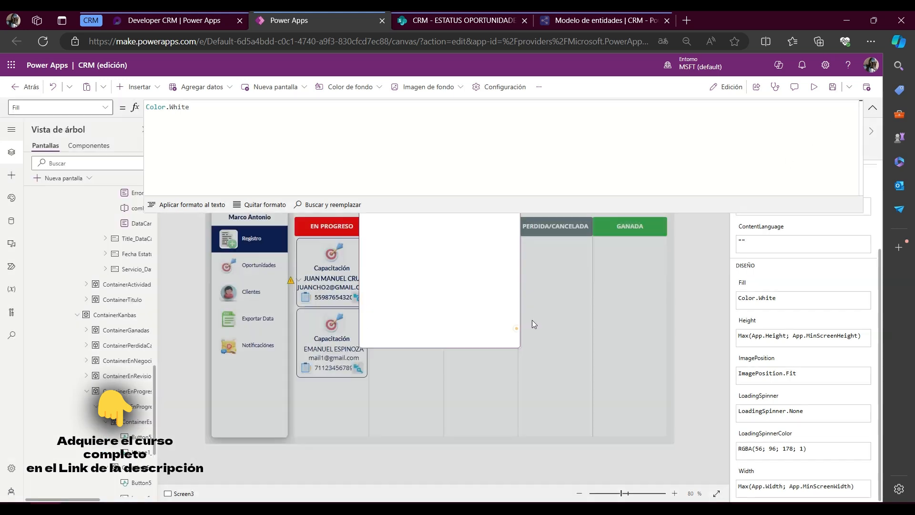
left_click(872, 111)
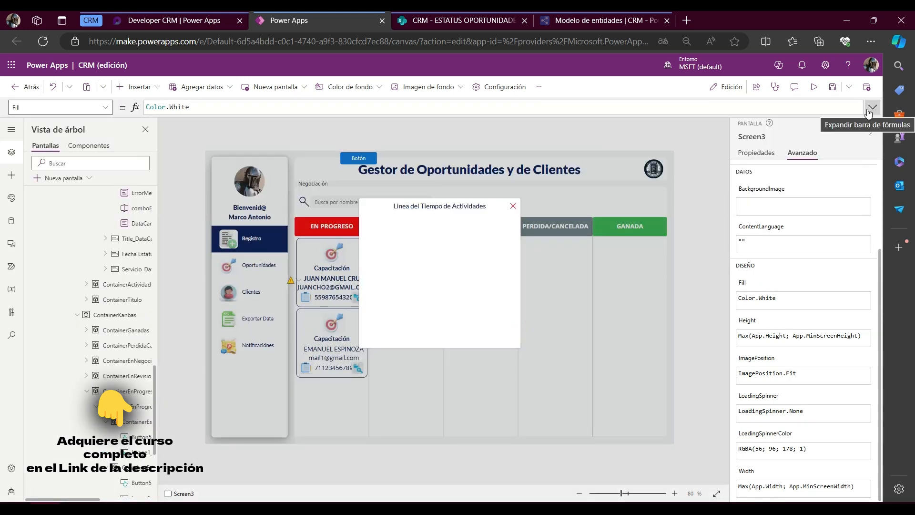
scroll(49, 312, "up", 10)
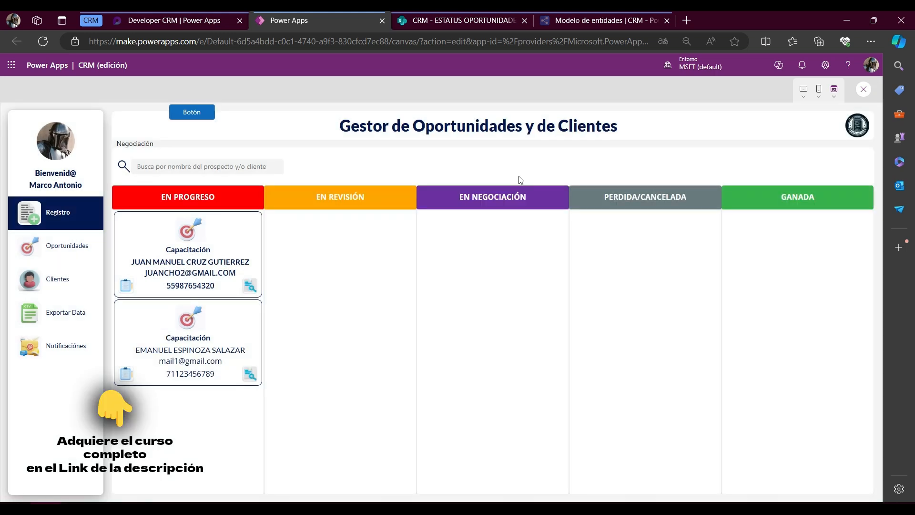
left_click(248, 286)
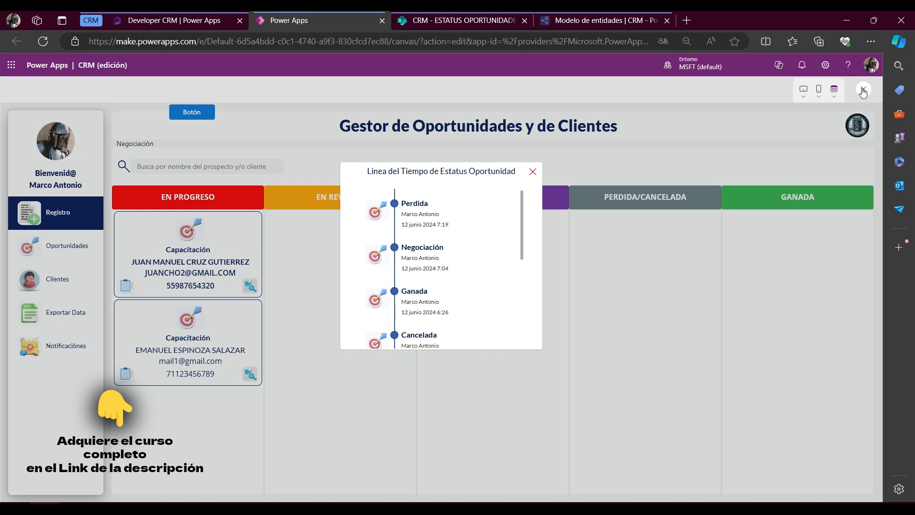
key("Escape")
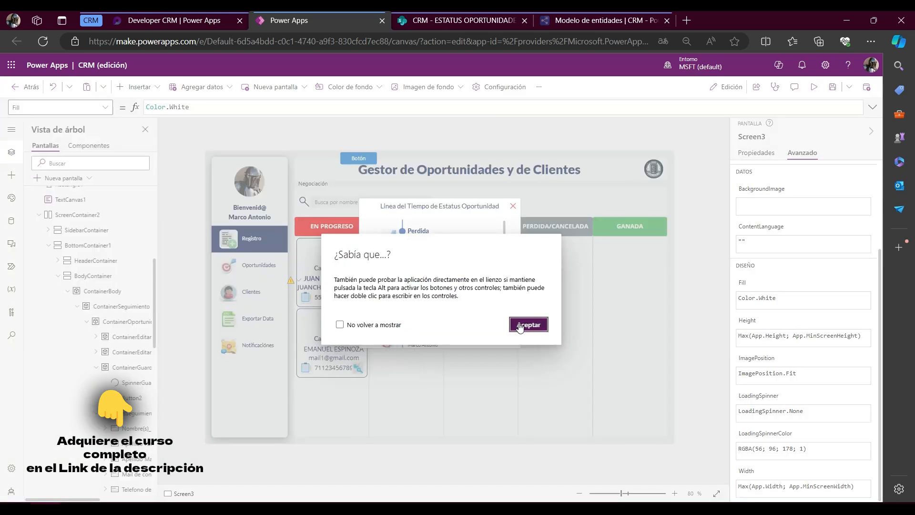
left_click(518, 322)
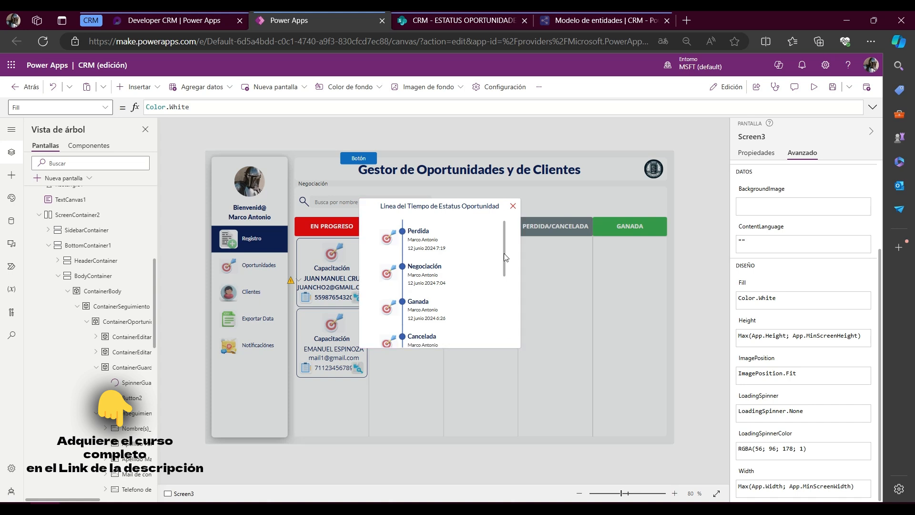
Step: Copy the status timeline gallery, display the first card's activities popup, and paste the gallery into ContainerSeguimientoEstatus
left_click(504, 253)
left_click(466, 310)
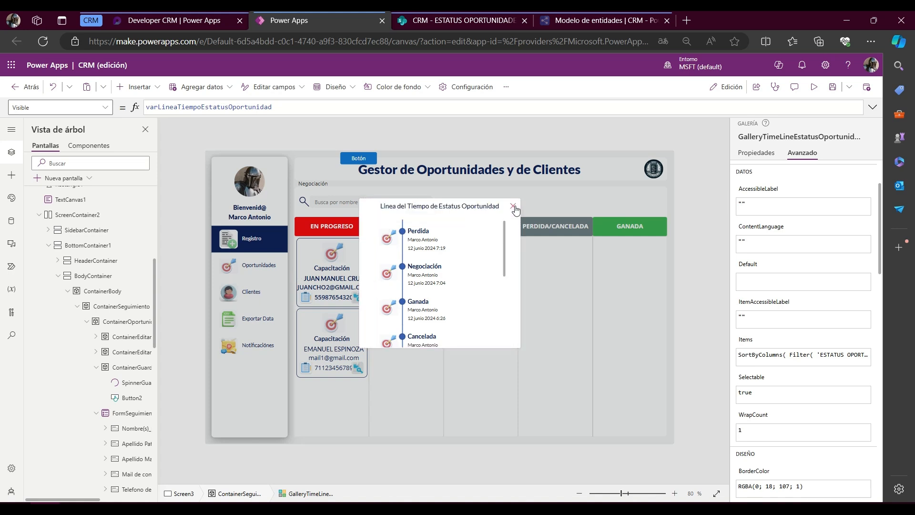
left_click(513, 207)
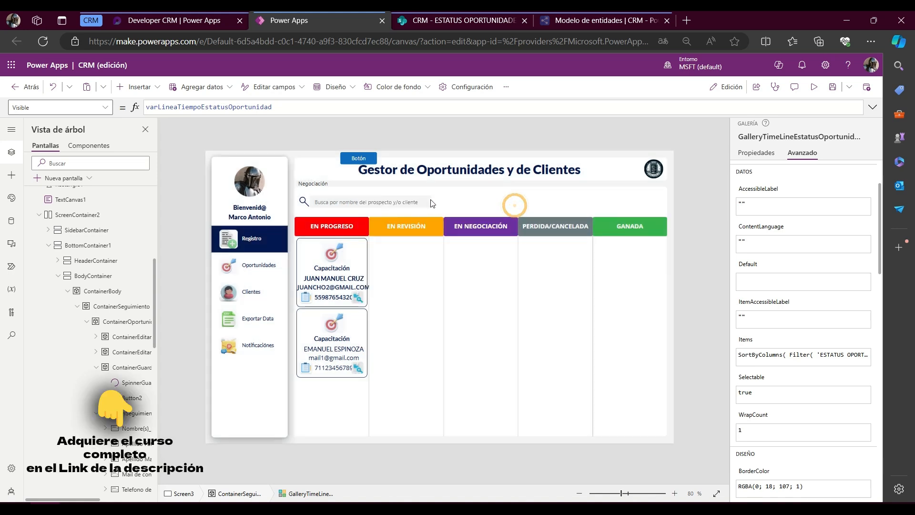
left_click(305, 297)
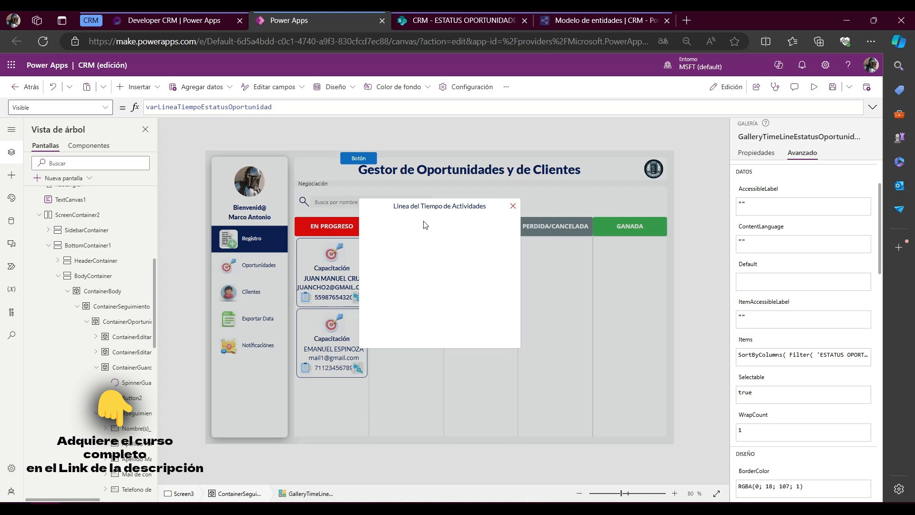
left_click(436, 131)
left_click(441, 272)
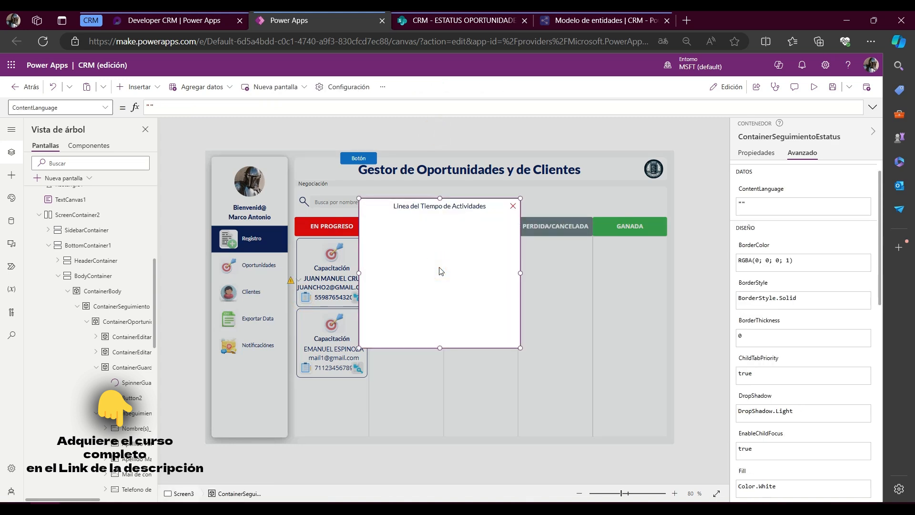
left_click(440, 269)
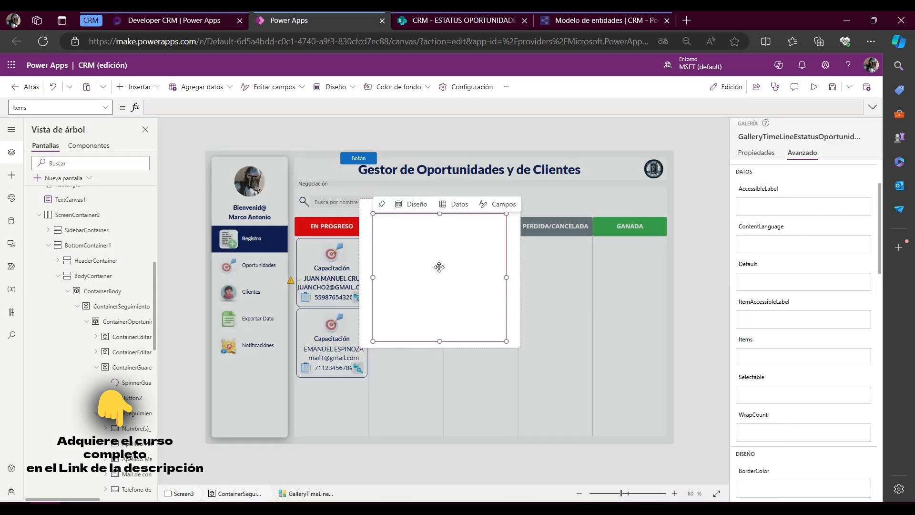
Step: Try replacing Estatus with Acti in the variable name used by the pasted gallery's Visible property
left_click(62, 106)
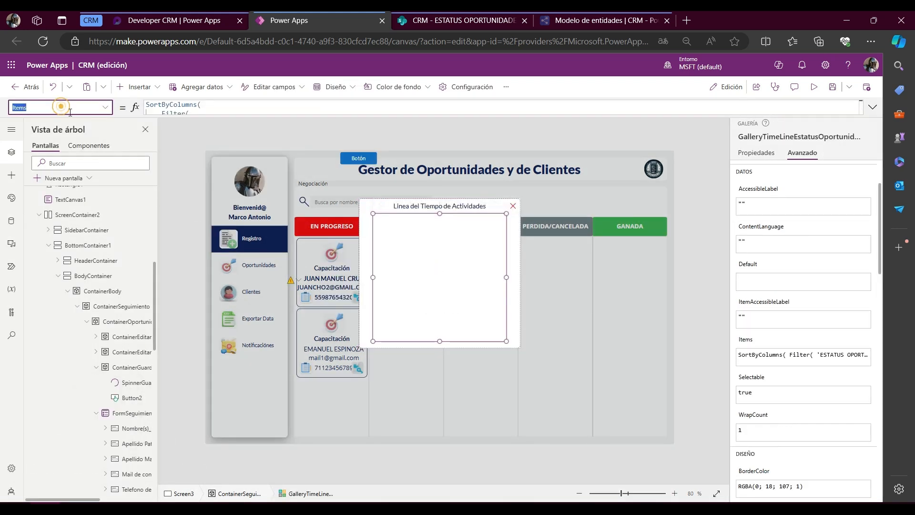
key("Return")
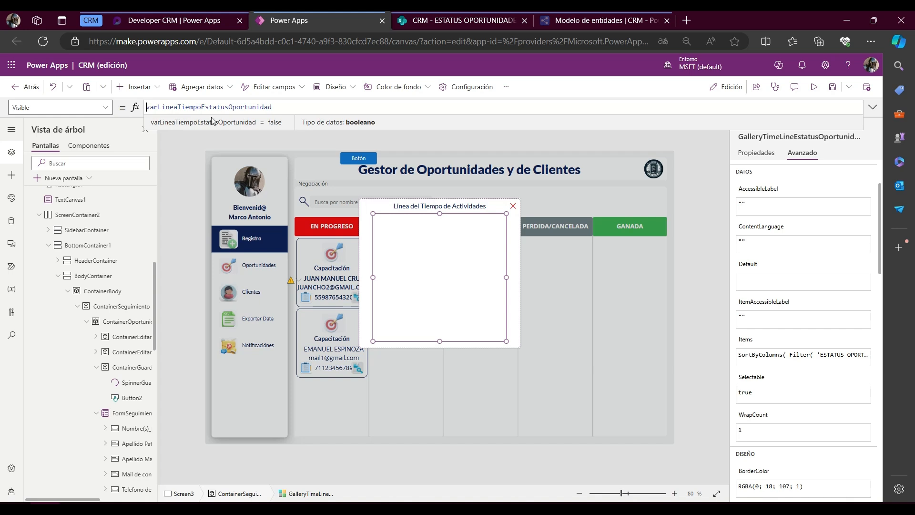
left_click_drag(201, 106, 233, 107)
key("BackSpace")
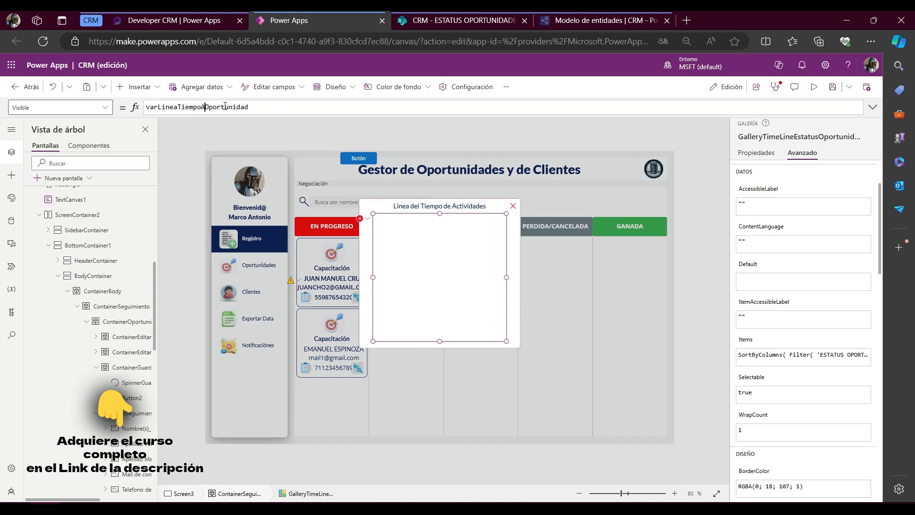
type("Acti")
left_click(490, 138)
Step: Copy the variable name varLineaTiempoActividadesOportunidad from the Text formula of the popup title, Label3
left_click(446, 208)
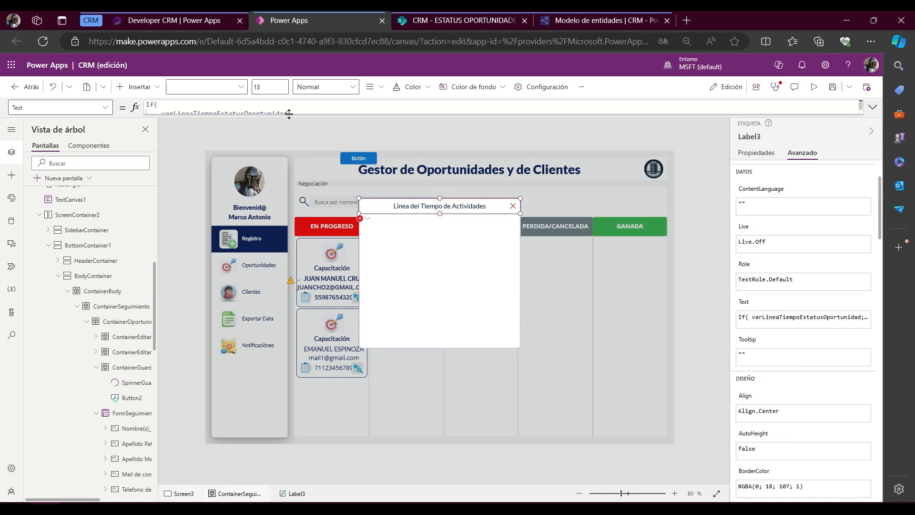
left_click_drag(289, 114, 289, 193)
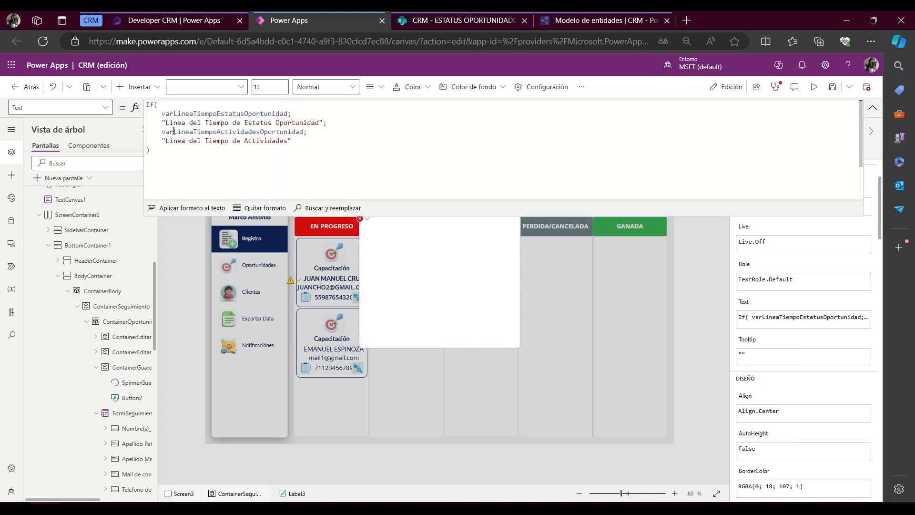
left_click_drag(163, 132, 276, 132)
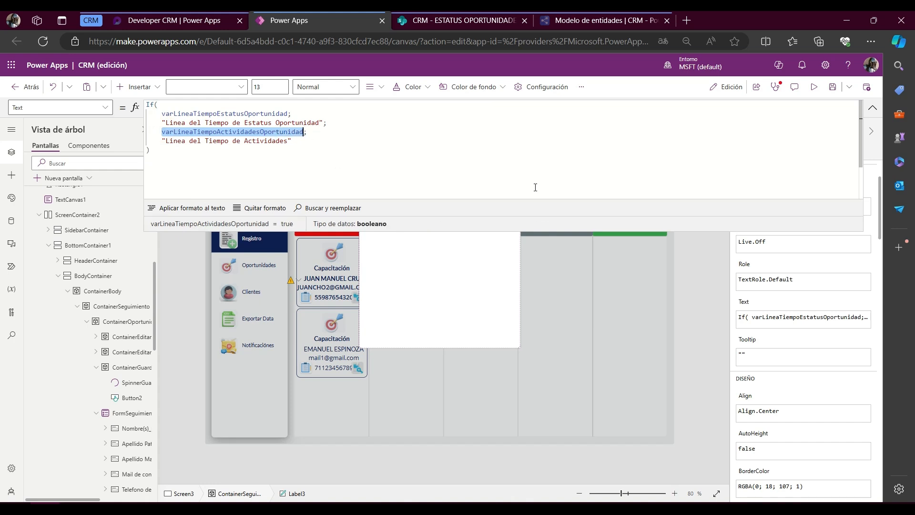
left_click(872, 108)
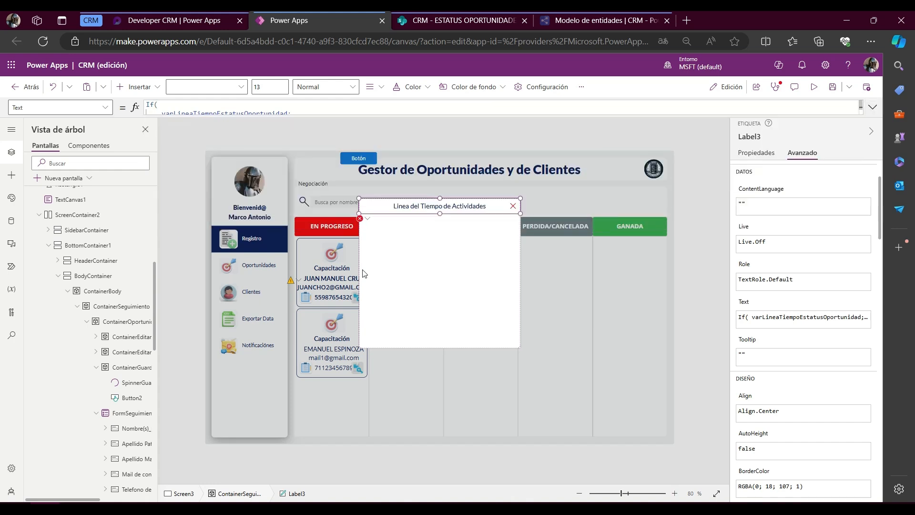
Step: Set the pasted gallery's Visible property to varLineaTiempoActividadesOportunidad
left_click(433, 305)
left_click(367, 217)
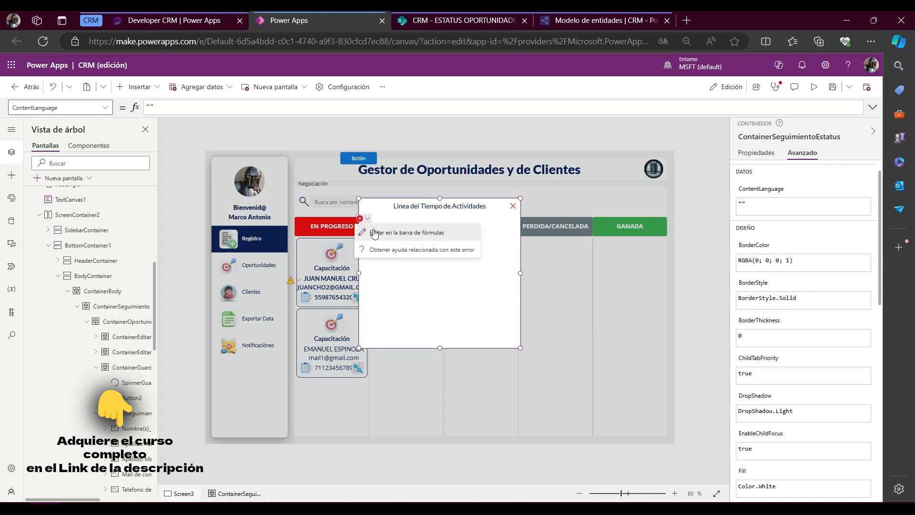
left_click(373, 229)
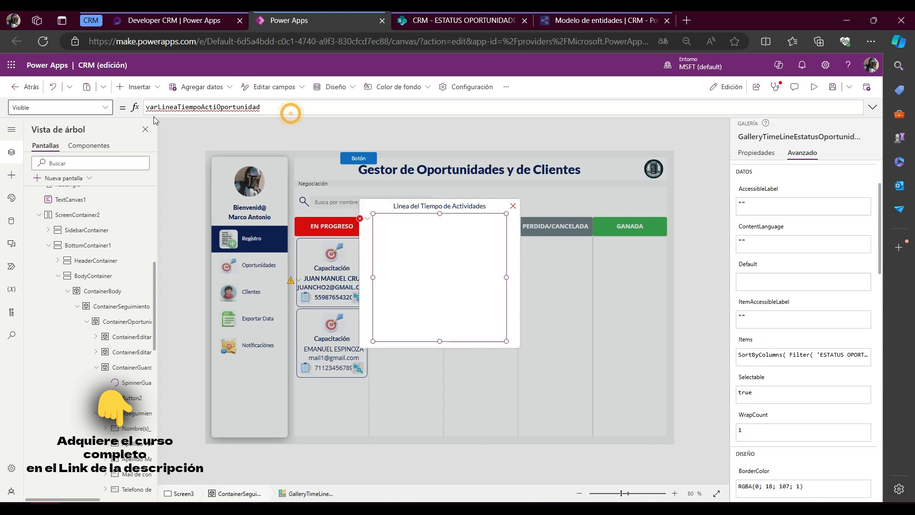
double_click(293, 106)
type("varLineaTiempoActividadesOportunidad")
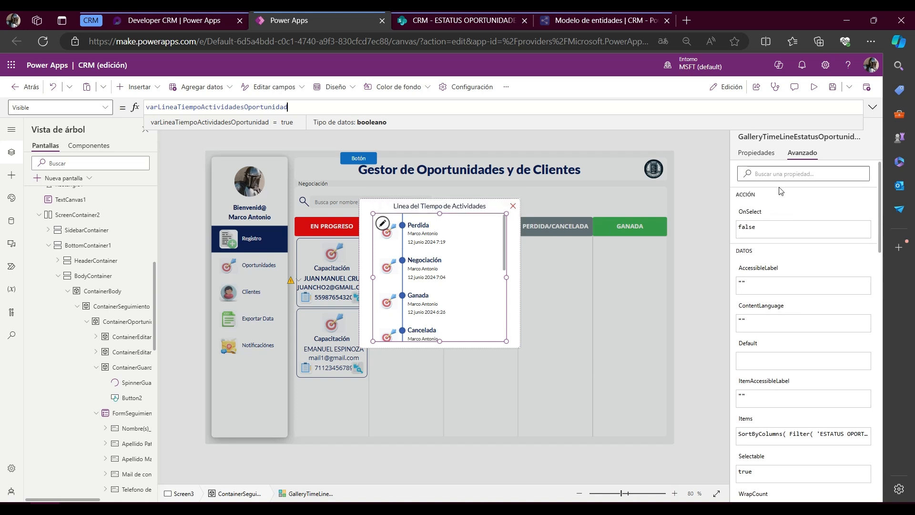
Step: Review the data source, filter and sorting in the pasted gallery's Items formula
left_click(770, 158)
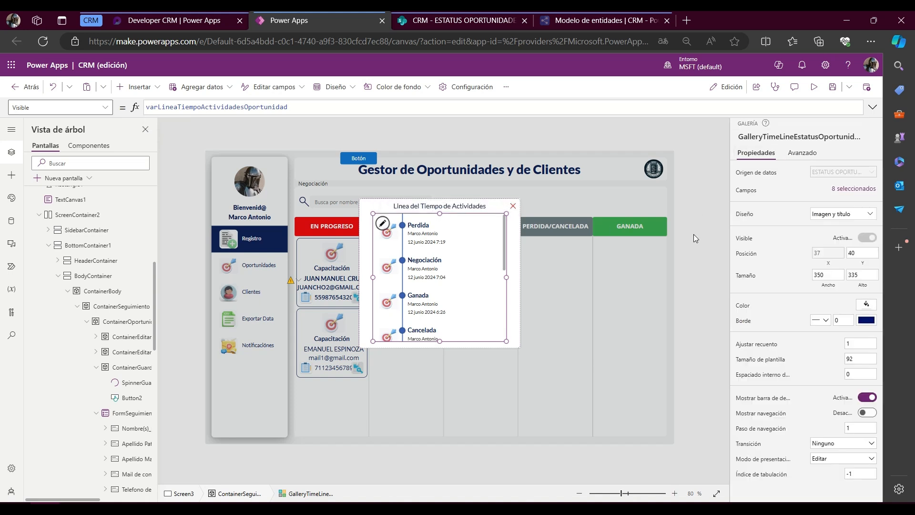
left_click(775, 174)
left_click_drag(195, 129, 193, 243)
left_click(224, 188)
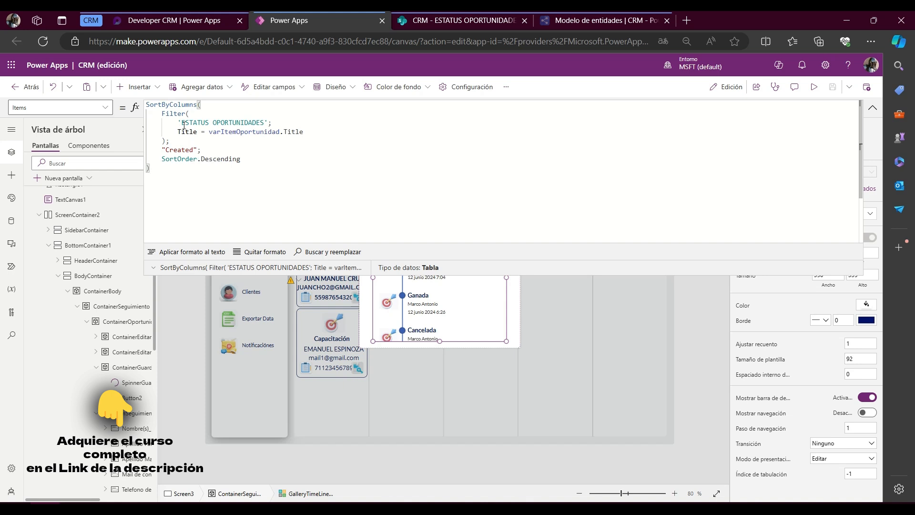
Step: Switch to SharePoint and open the ACTIVIDADES list from the CRM site contents
left_click(433, 24)
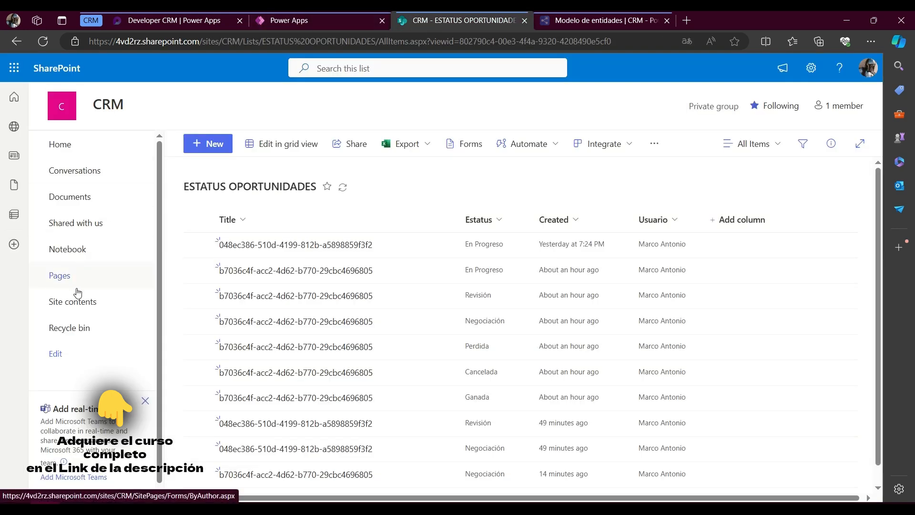
left_click(69, 301)
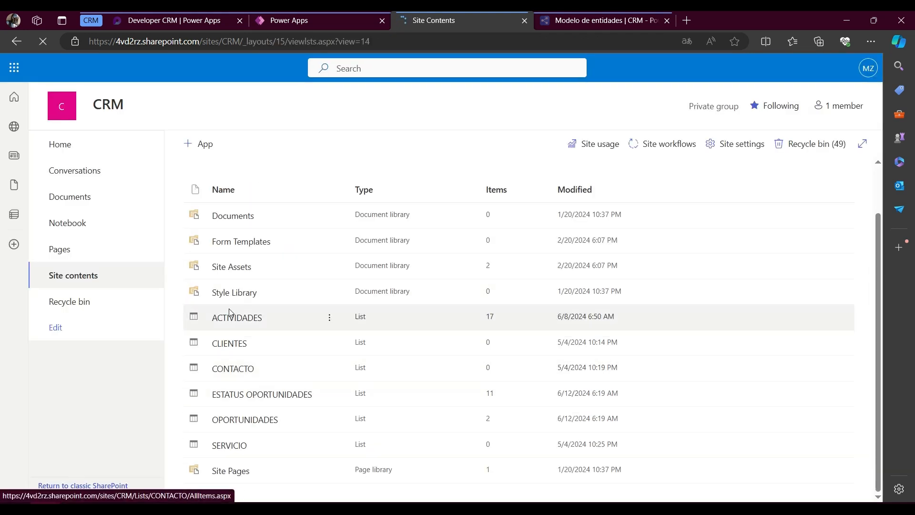
left_click(230, 318)
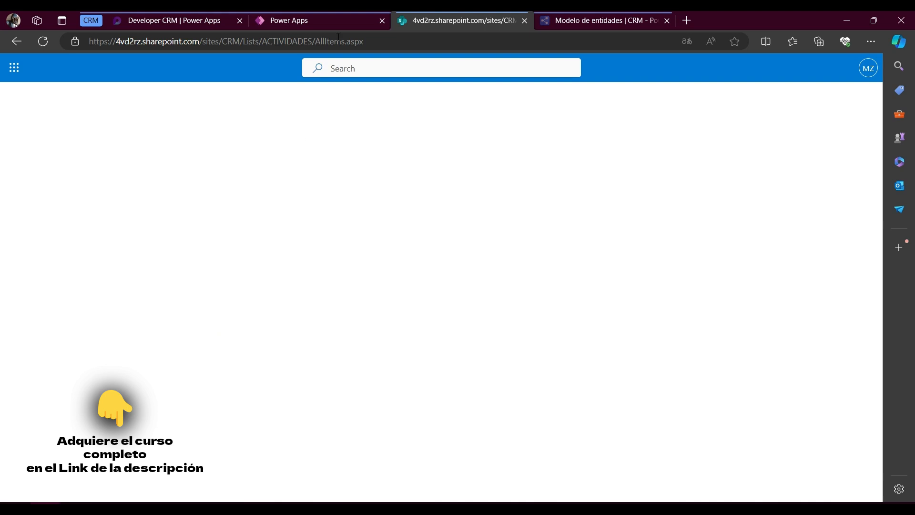
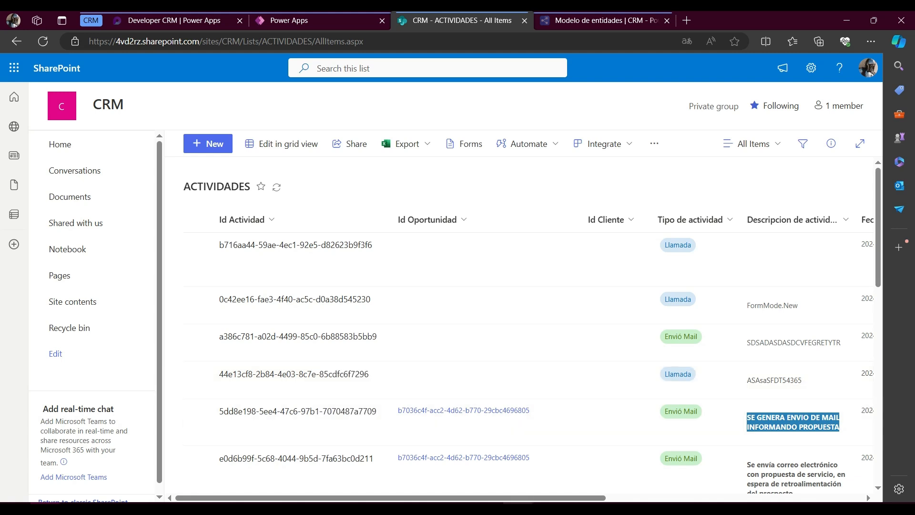
Step: Examine the columns of the ACTIVIDADES list, from Id Actividad through Modified
left_click_drag(515, 497, 678, 500)
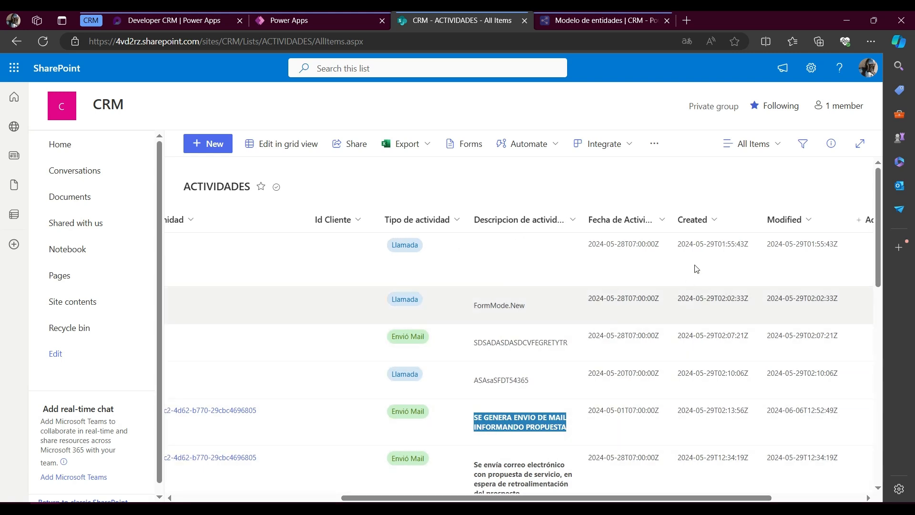
left_click_drag(737, 500, 526, 501)
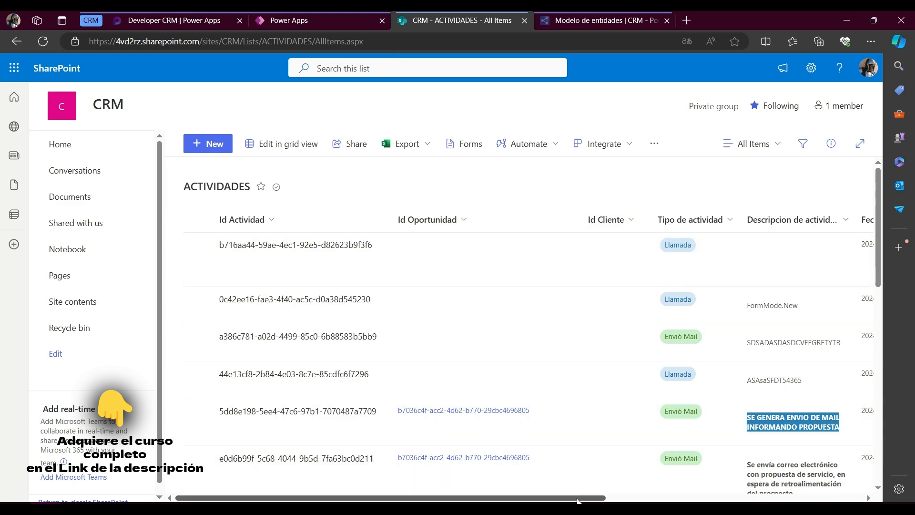
scroll(587, 439, "right", 6)
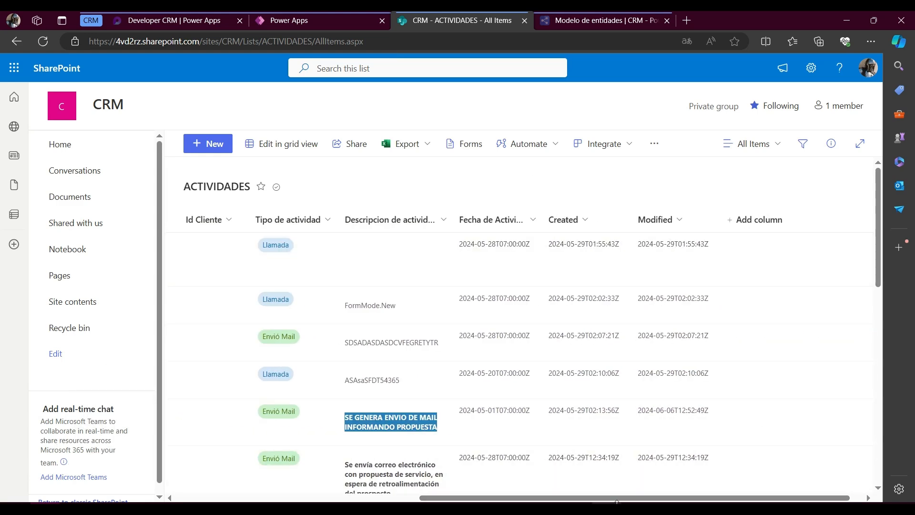
scroll(388, 461, "left", 6)
scroll(389, 461, "left", 2)
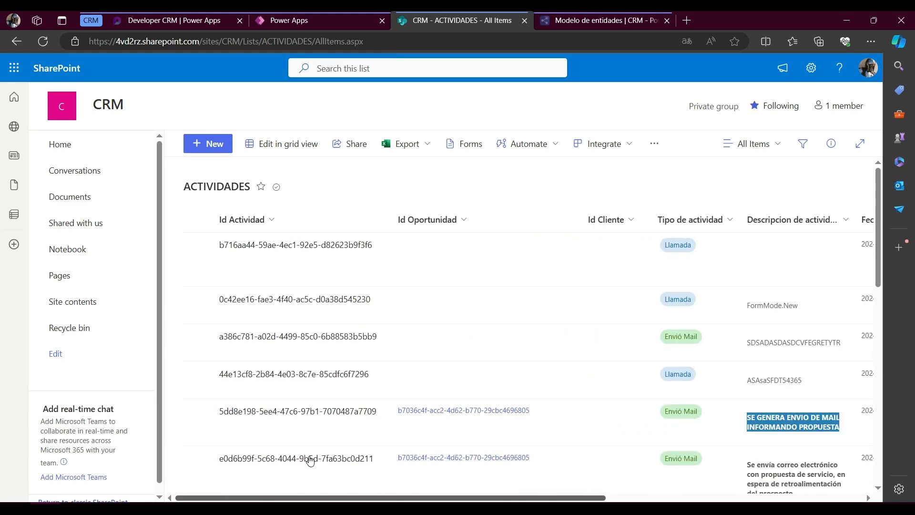
scroll(493, 500, "right", 7)
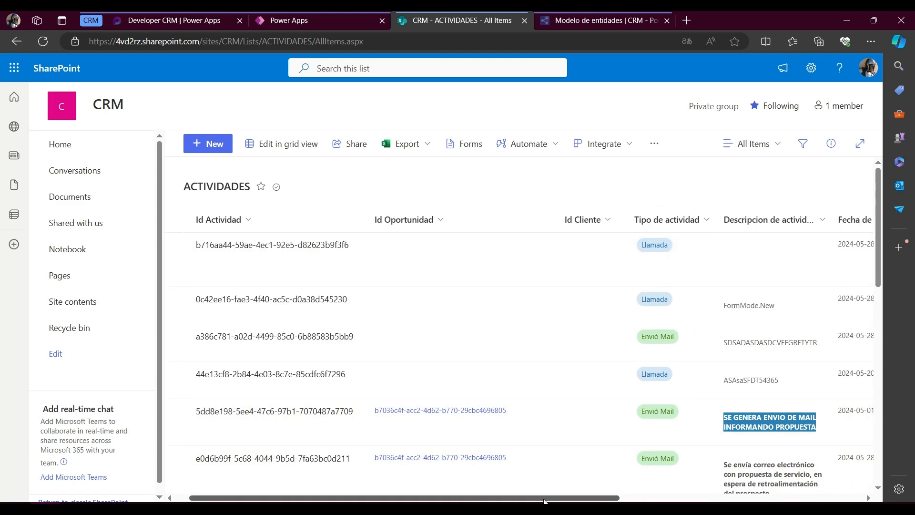
scroll(458, 365, "left", 6)
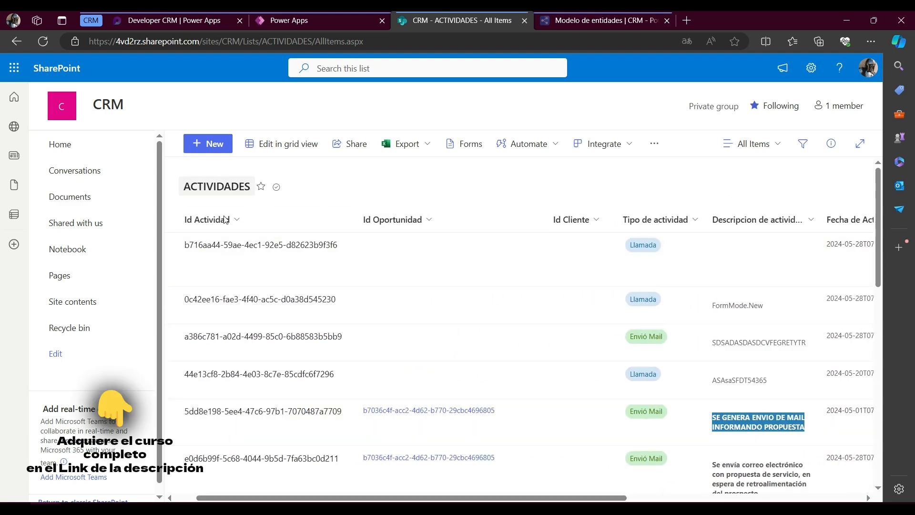
Step: Show the Created By column in the ACTIVIDADES list view and apply the column change
left_click_drag(581, 502, 784, 497)
scroll(643, 422, "down", 2)
scroll(643, 421, "up", 2)
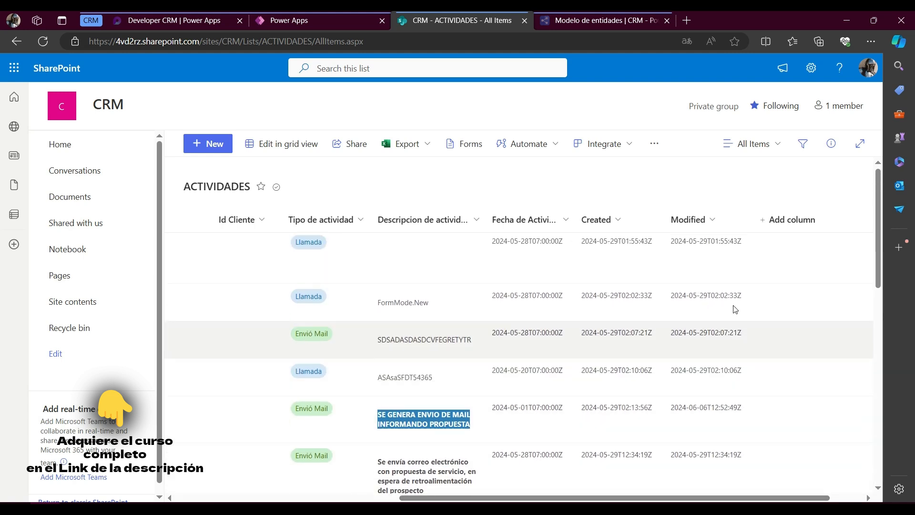
left_click(787, 218)
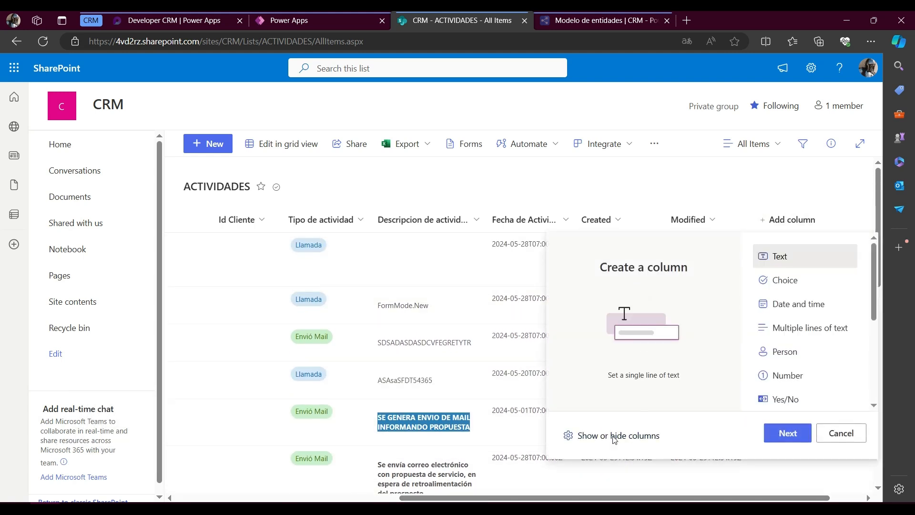
left_click(612, 435)
scroll(734, 388, "down", 1)
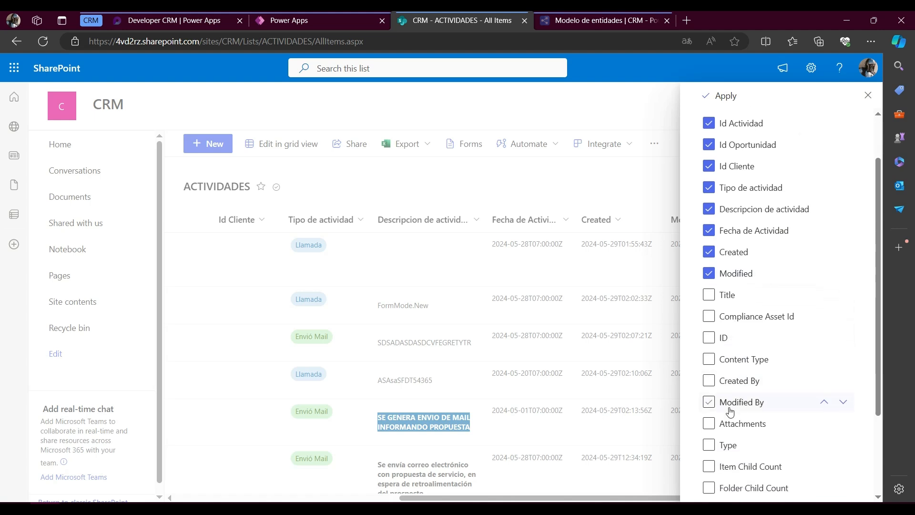
left_click(708, 386)
left_click(727, 96)
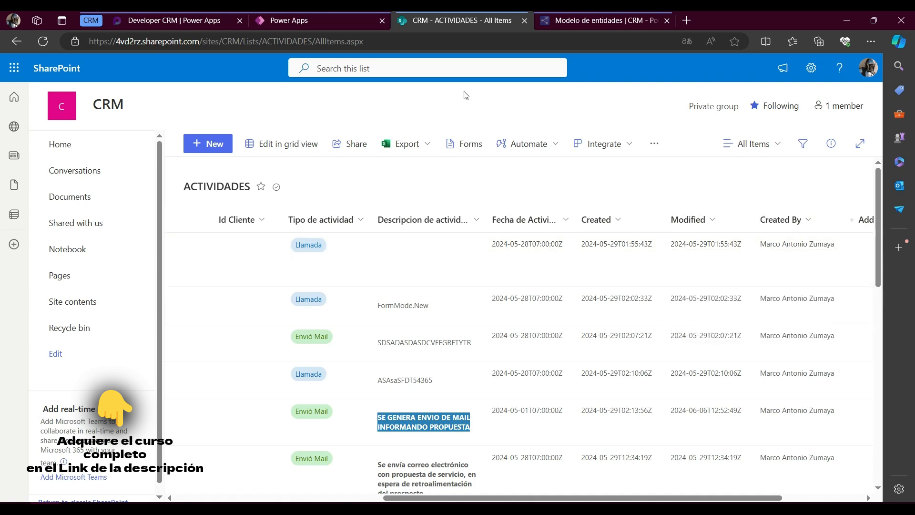
Step: Switch to Power Apps and replace 'ESTATUS OPORTUNIDADES' with ACTIVIDADES as the data source in the gallery's Items formula
left_click(327, 15)
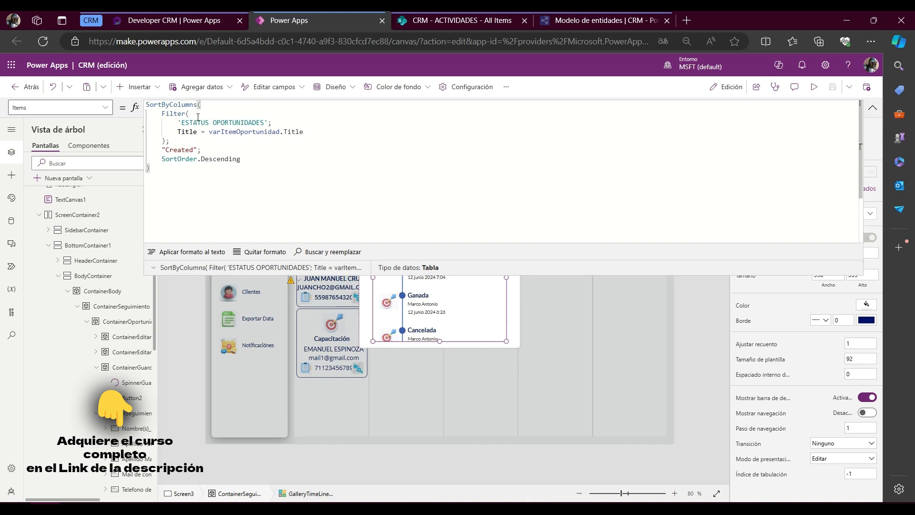
left_click_drag(177, 123, 268, 122)
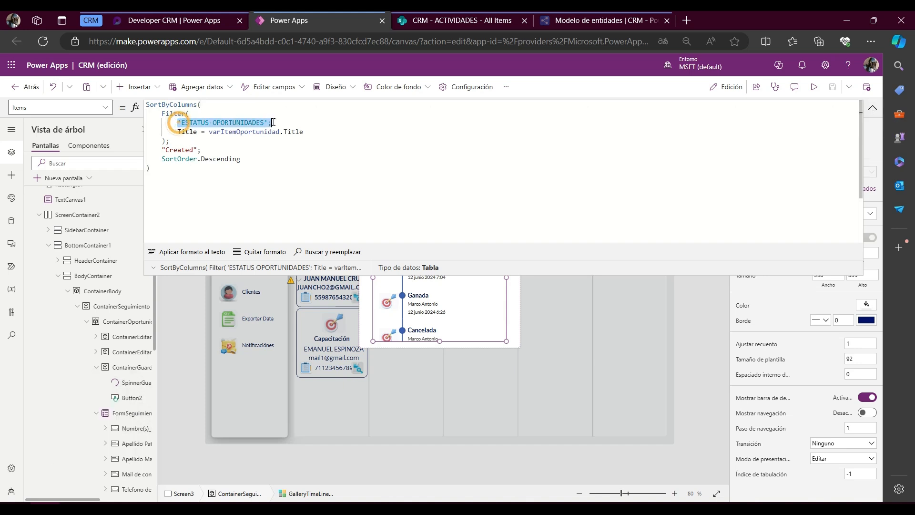
type("activi;")
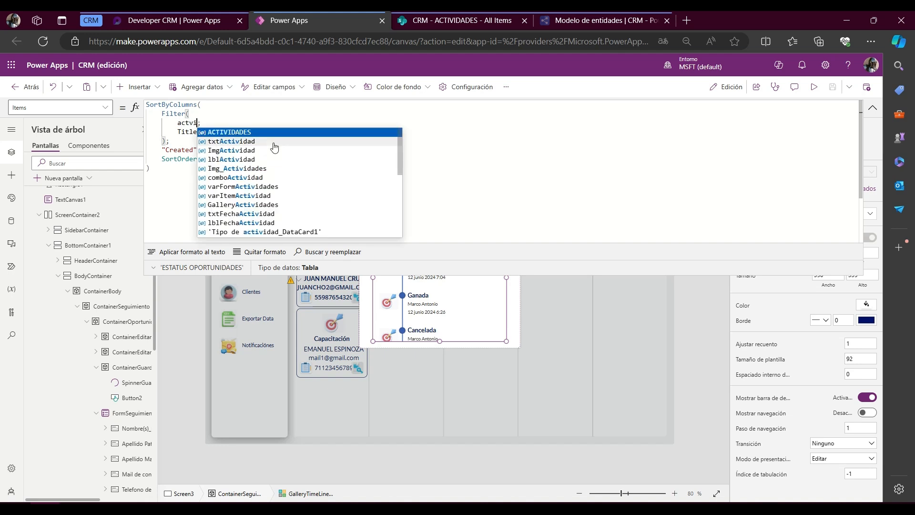
key("Tab")
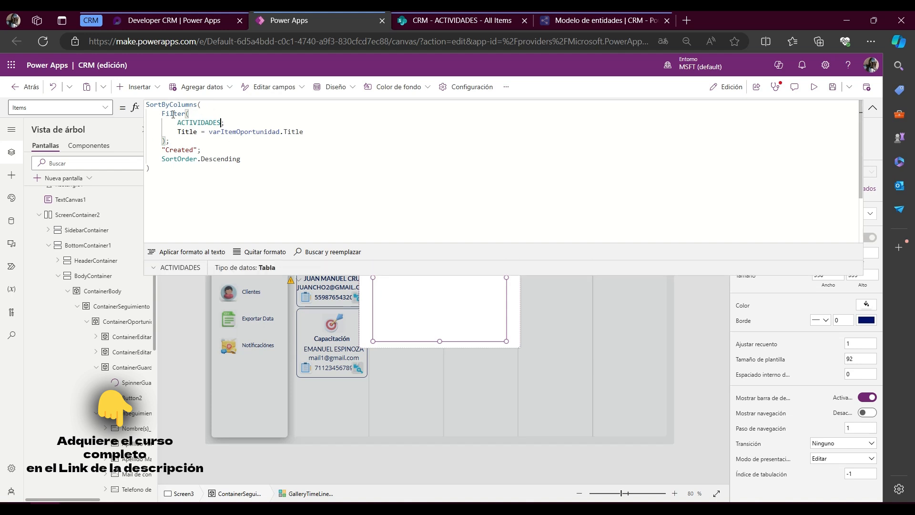
Step: Return to the SharePoint ACTIVIDADES list and check the Id Oportunidad column, widening the Id Actividad column beside it
left_click_drag(174, 132, 291, 132)
left_click(421, 20)
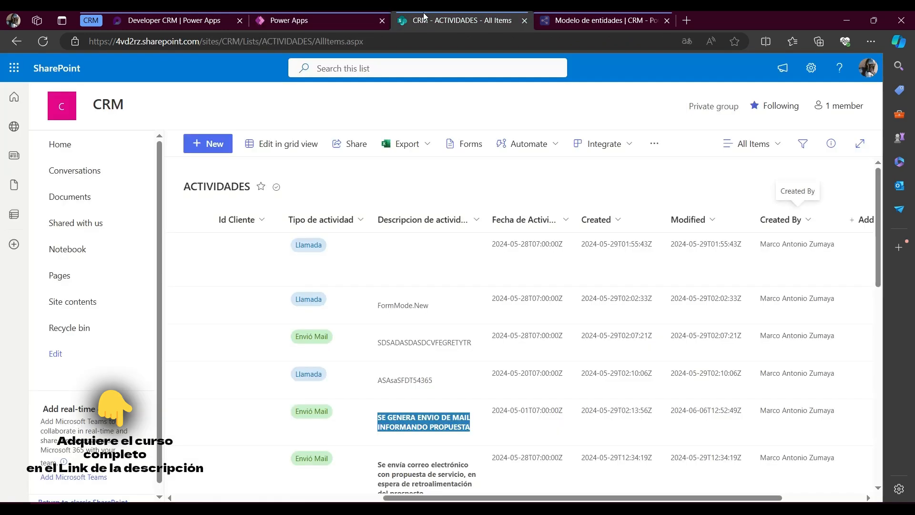
left_click_drag(513, 496, 352, 497)
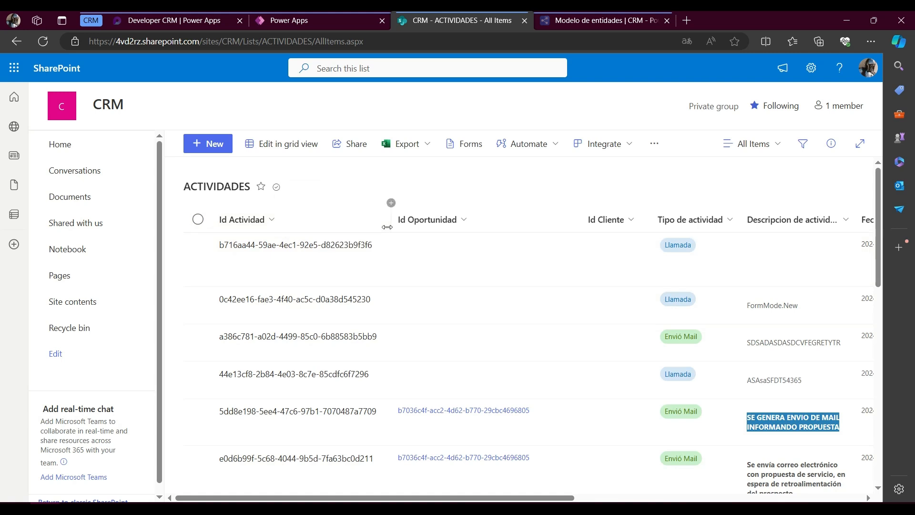
left_click_drag(388, 224, 416, 228)
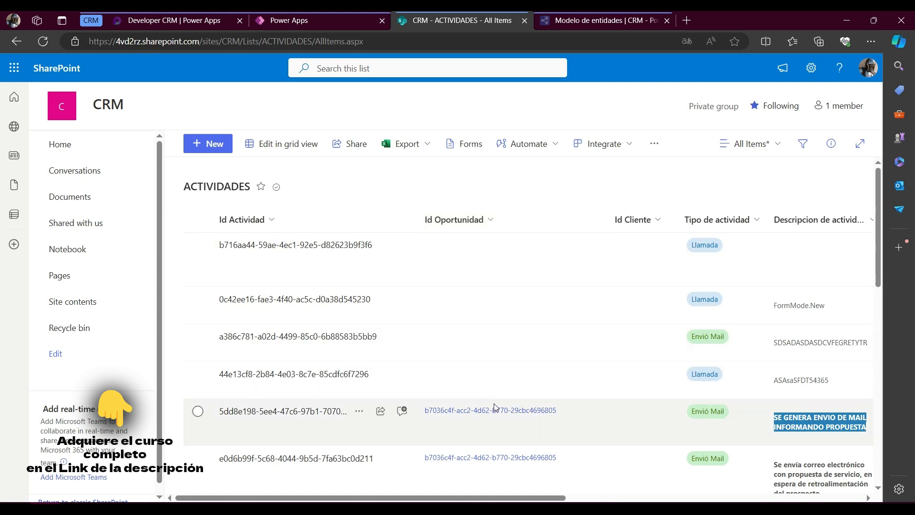
Step: Switch to Power Apps and change the Items filter condition to 'Id Oportunidad'.Value = varItemOportunidad.Title
left_click(340, 22)
double_click(190, 132)
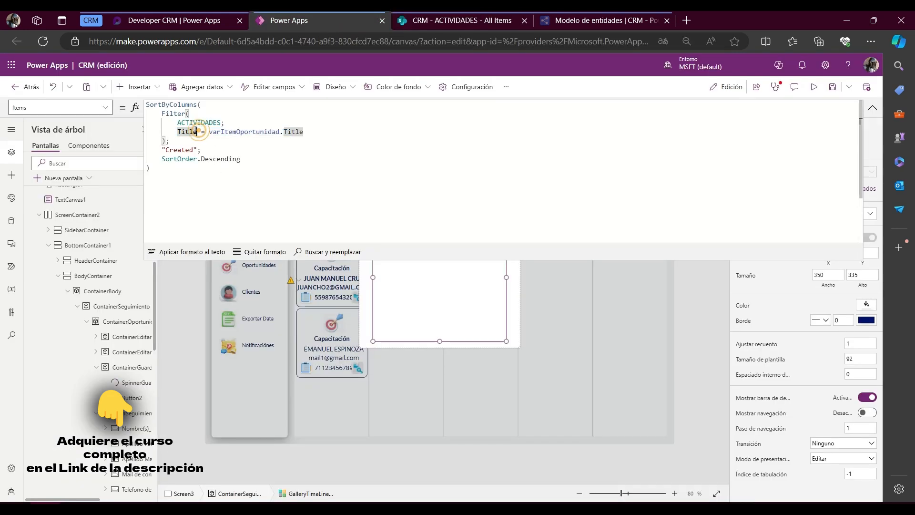
type("iD")
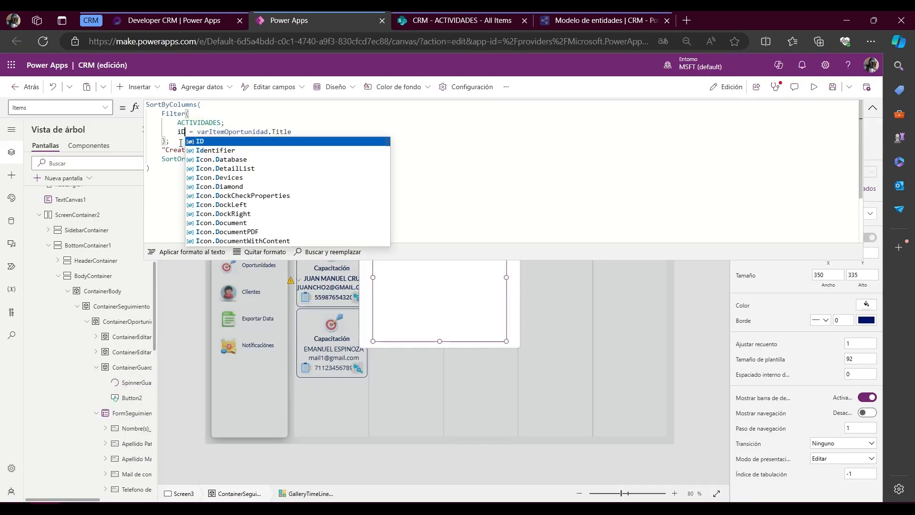
key("BackSpace")
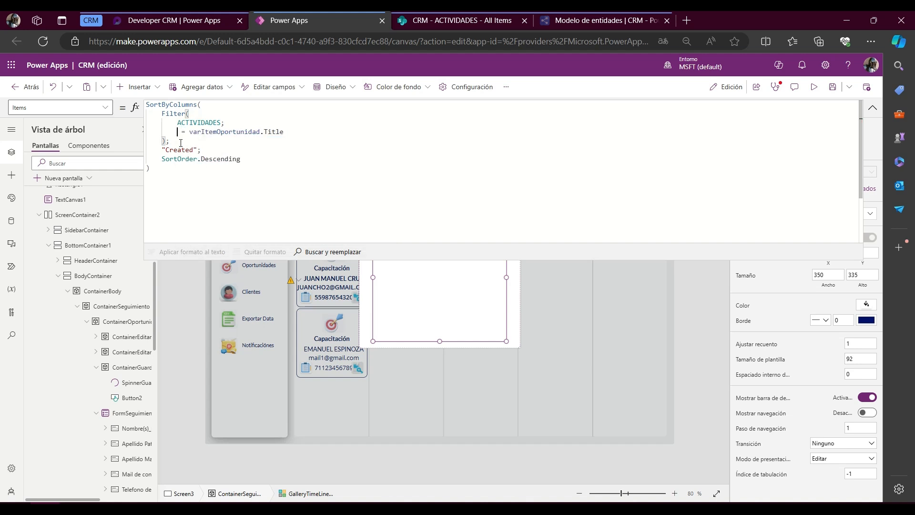
type("D")
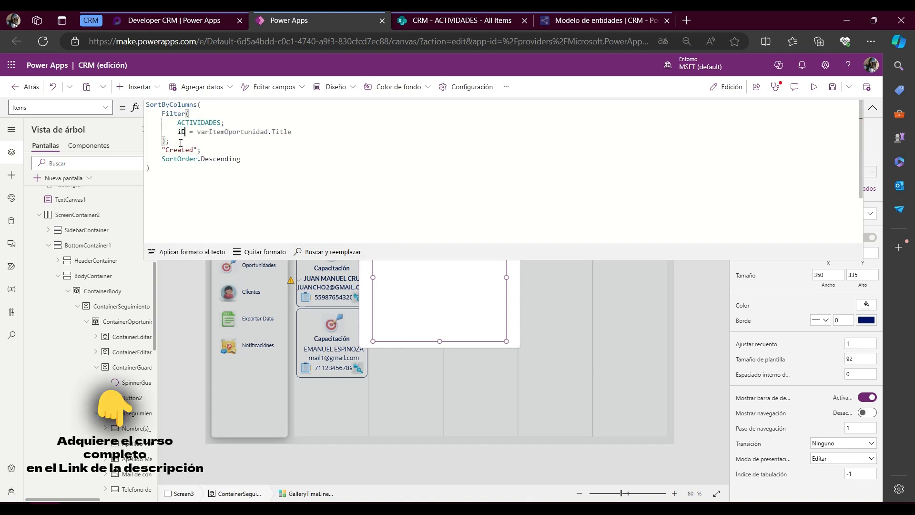
type(" OP")
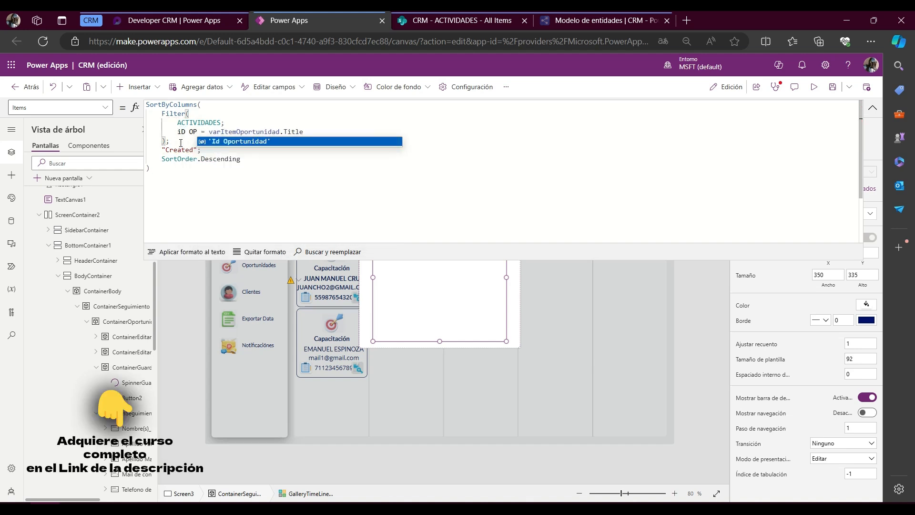
key("Tab")
type(".vALI")
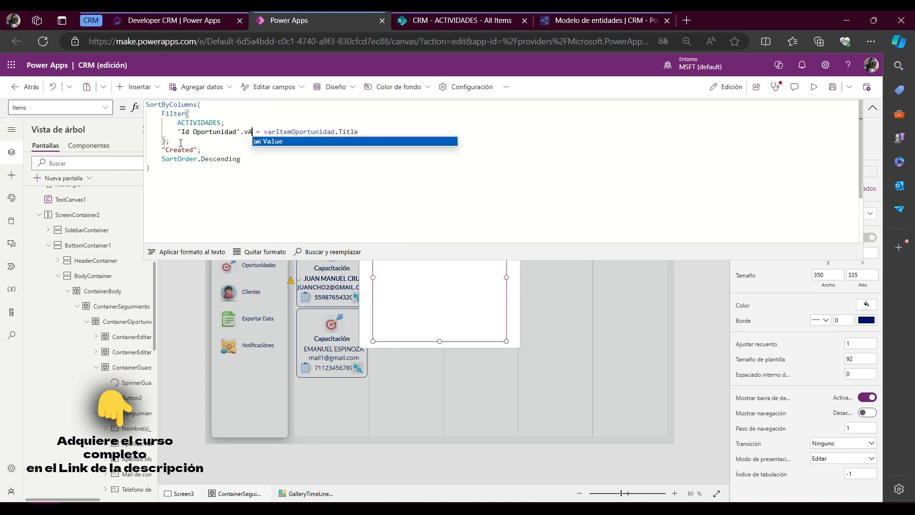
key("BackSpace")
key("BackSpace")
key("BackSpace")
key("BackSpace")
key("BackSpace")
key("BackSpace")
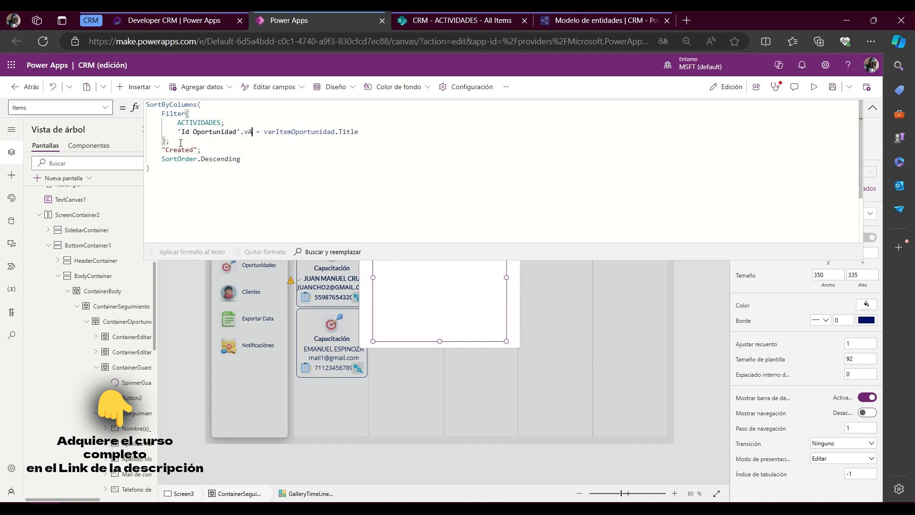
type("Value")
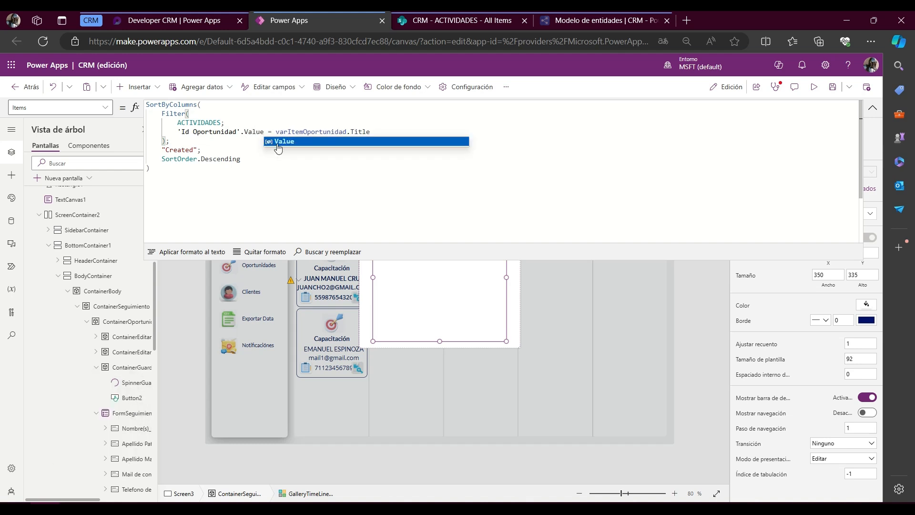
key("Escape")
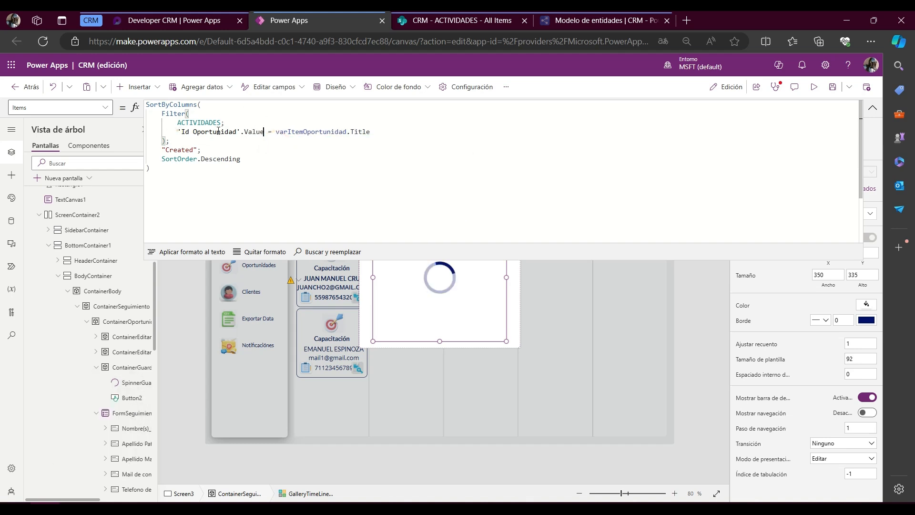
Step: Review both sides of the filter condition in the Items formula, and collapse the expanded formula editor
left_click_drag(178, 132, 264, 132)
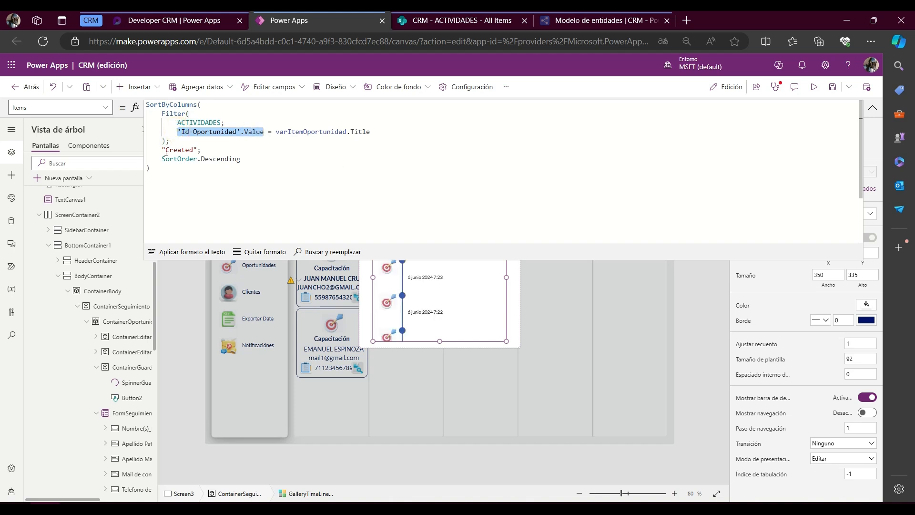
left_click_drag(277, 132, 366, 132)
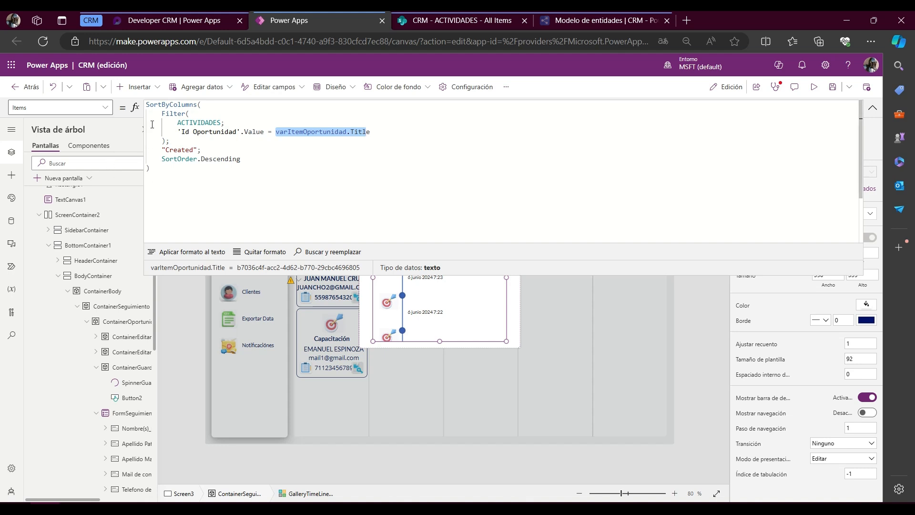
left_click_drag(151, 122, 234, 190)
left_click(235, 189)
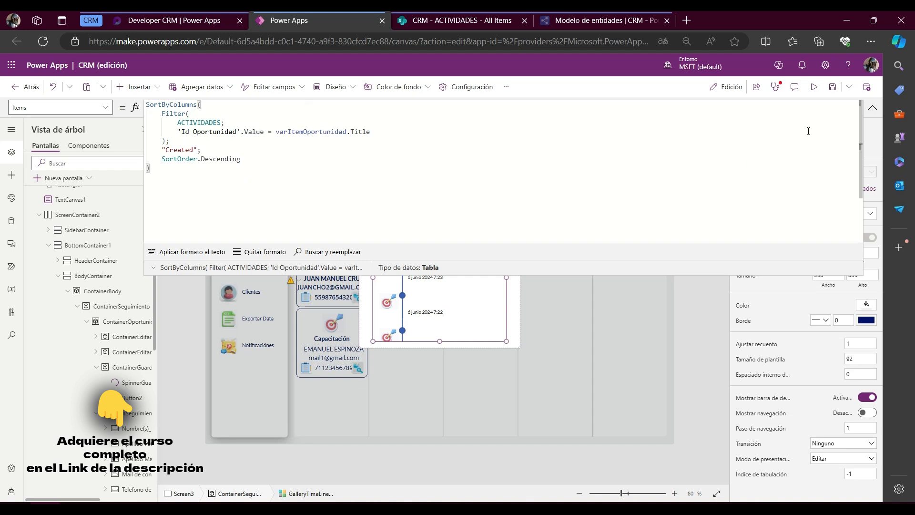
left_click(873, 108)
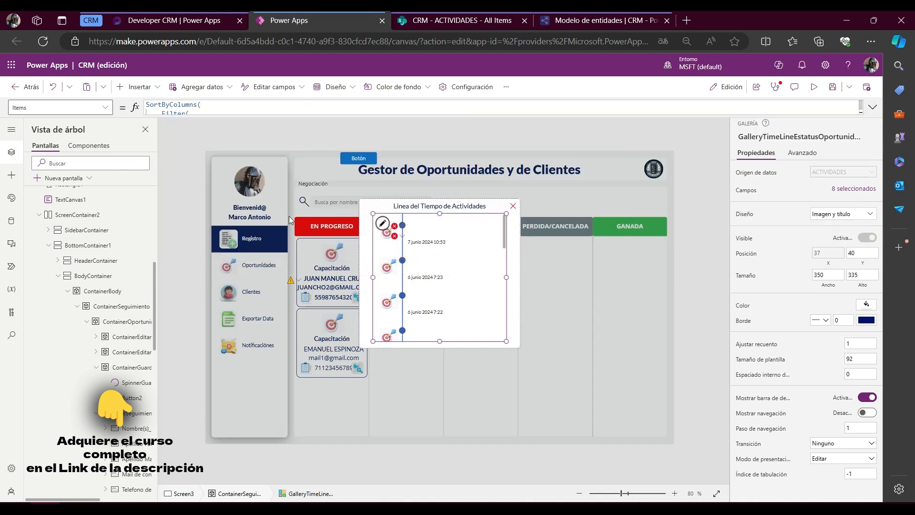
Step: Set the Text of the gallery's heading label to ThisItem.'Tipo de actividad'.Value in place of the Estatus field
left_click(394, 226)
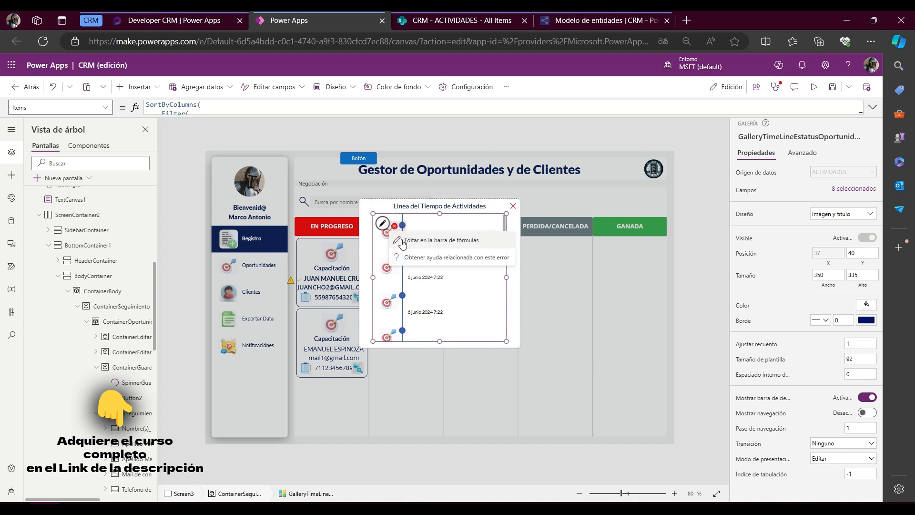
left_click(402, 241)
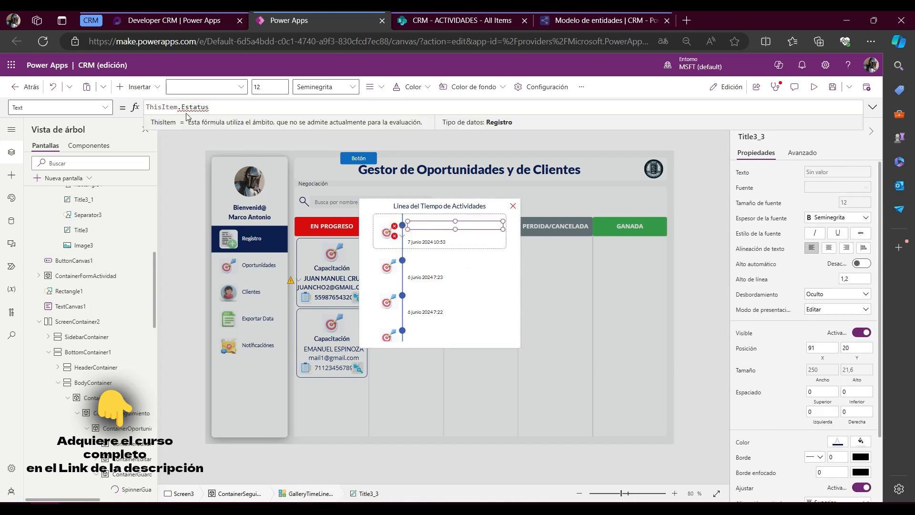
left_click_drag(178, 107, 229, 115)
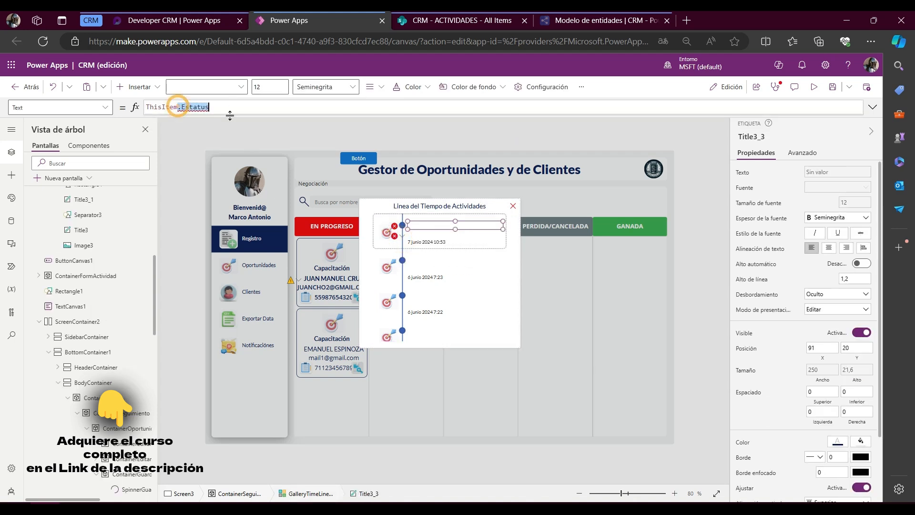
type(".")
key("BackSpace")
type(".")
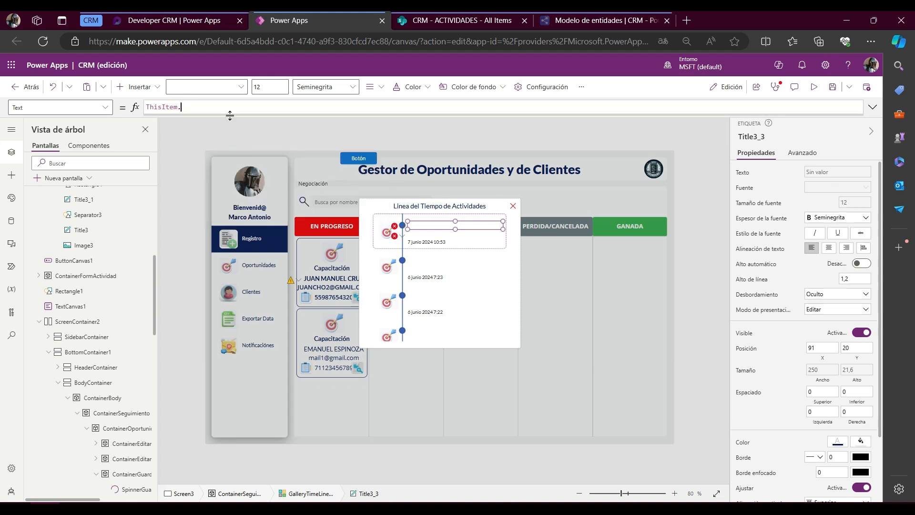
type("ac")
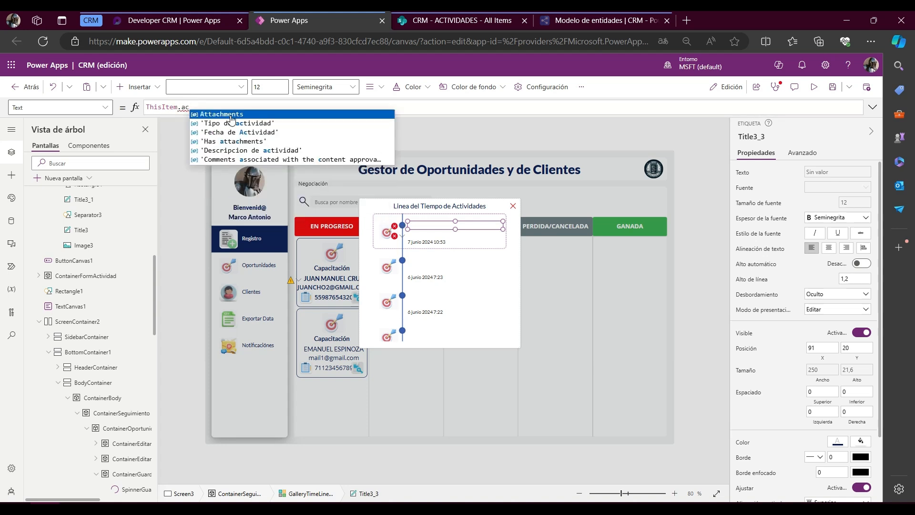
key("BackSpace")
type("ti")
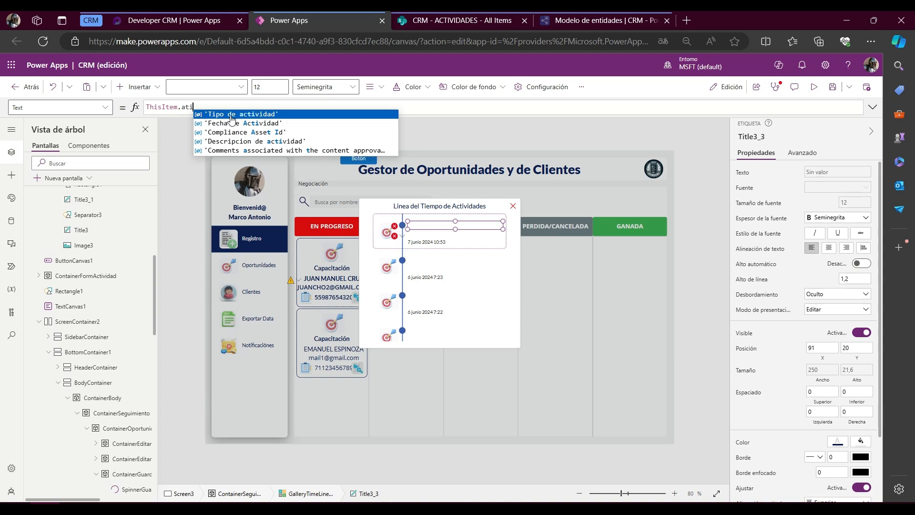
key("BackSpace")
key("BackSpace")
key("BackSpace")
type("tipo")
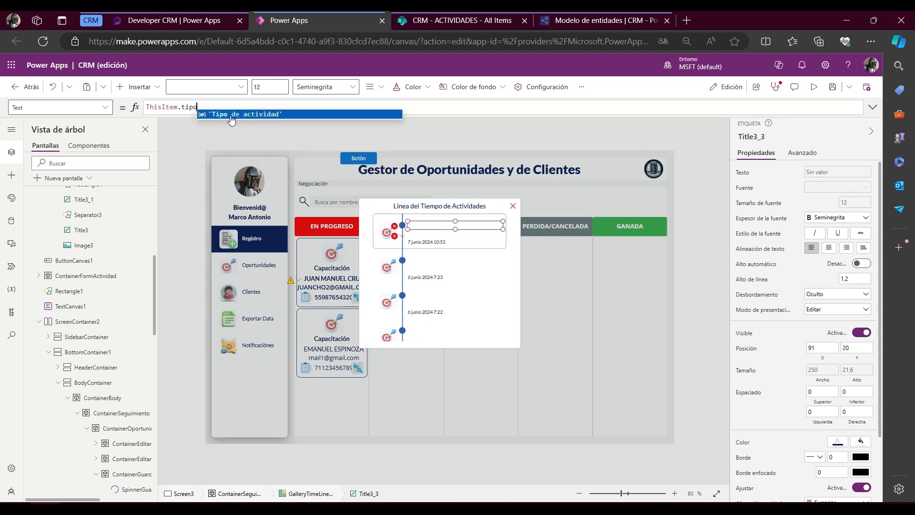
left_click(232, 114)
type(".")
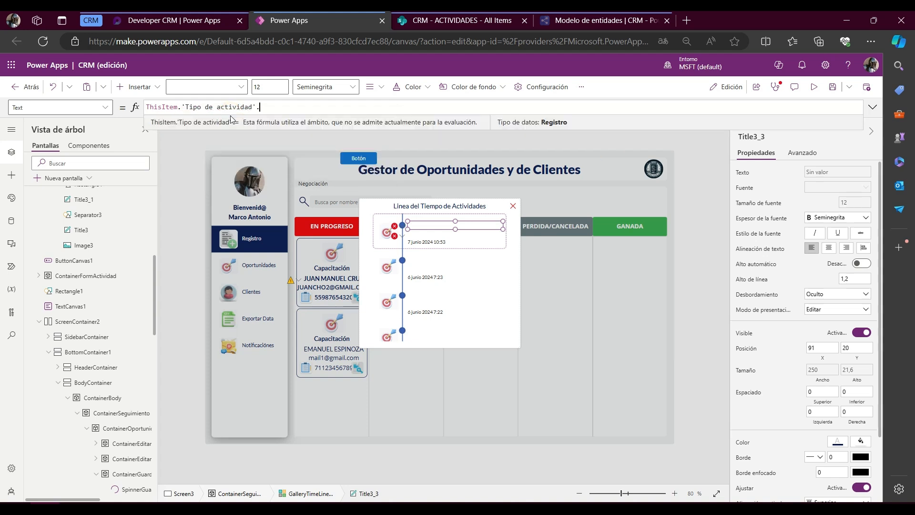
type("V")
key("Tab")
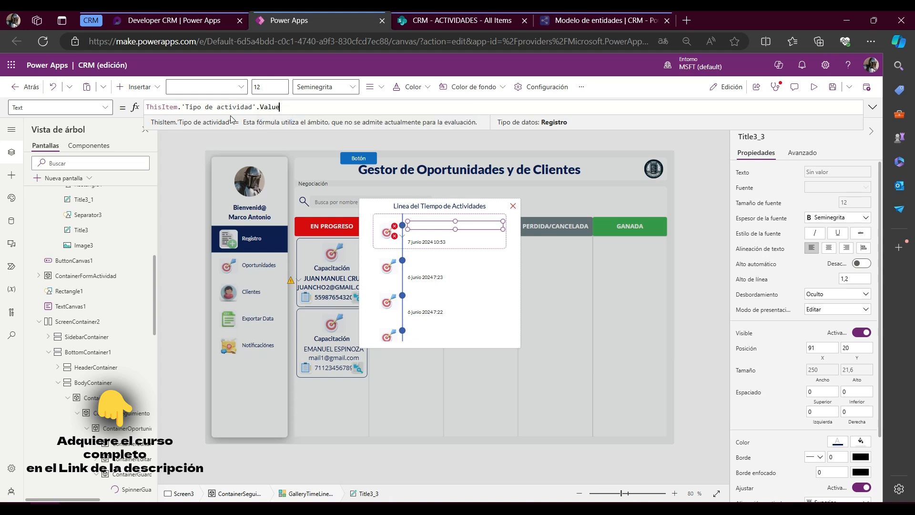
Step: Set the Text of the label under the activity type to ThisItem.'Created By'.DisplayName in place of the Usuario field
left_click(394, 235)
left_click(405, 250)
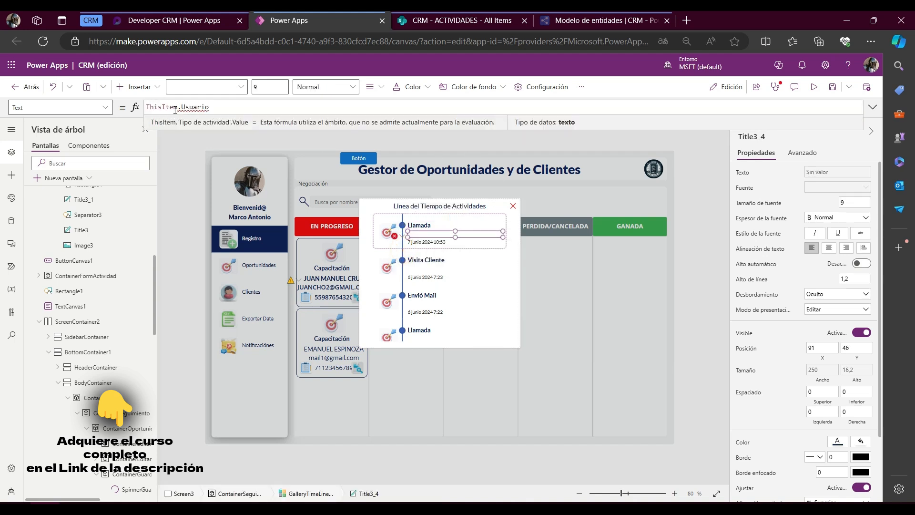
left_click_drag(177, 107, 210, 107)
type(".cre")
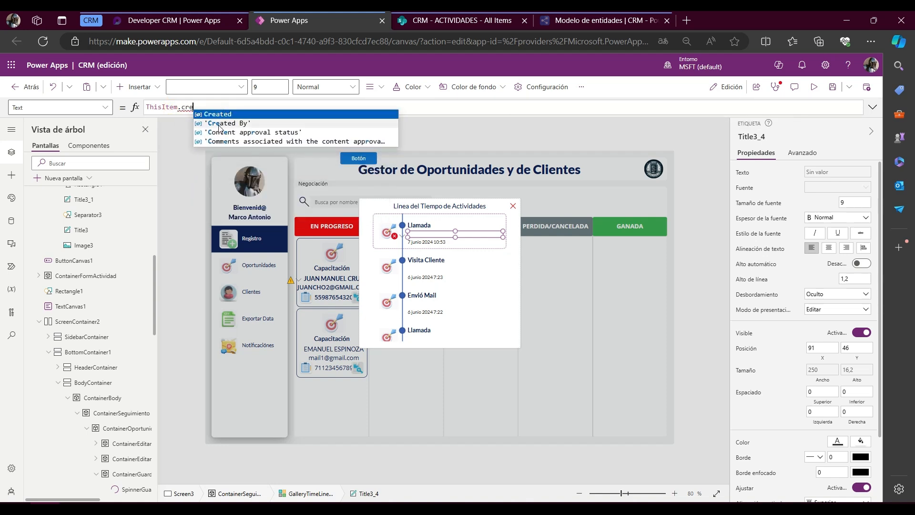
left_click(220, 123)
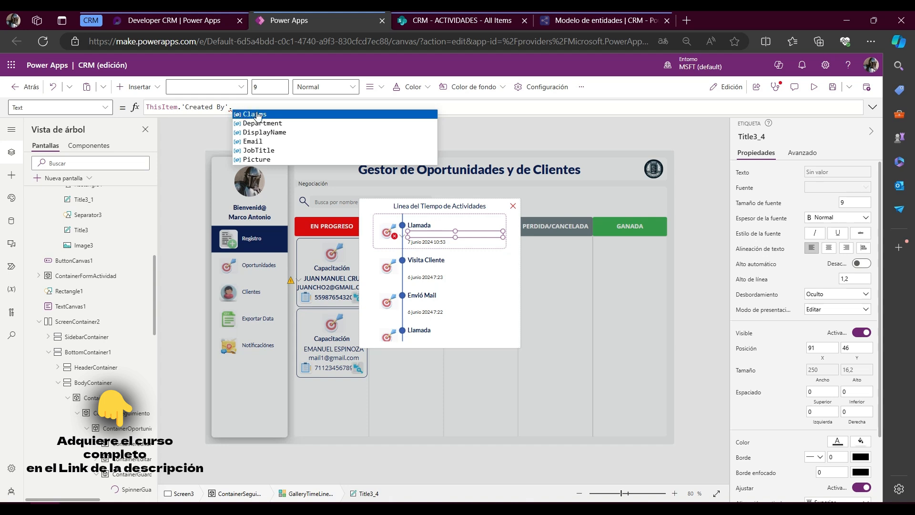
left_click(264, 132)
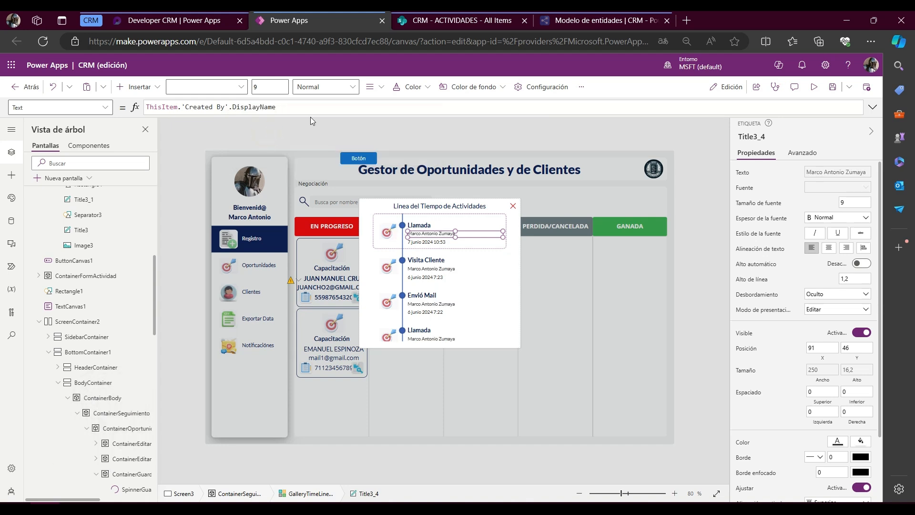
Step: Try replacing DisplayName in the creator label's formula with a Given property, and with Department
left_click_drag(229, 106, 276, 106)
type(".Giv")
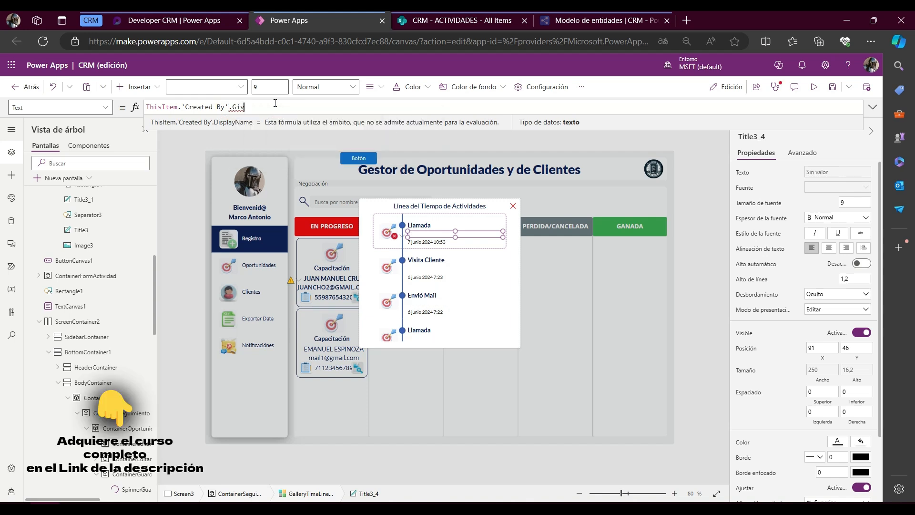
type("en")
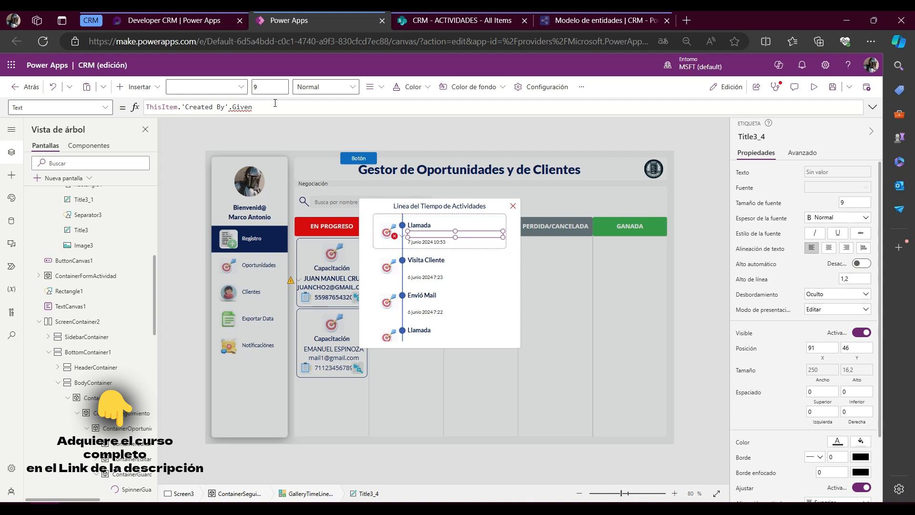
key("BackSpace")
key("BackSpace")
key("BackSpace")
key("BackSpace")
key("BackSpace")
type("d")
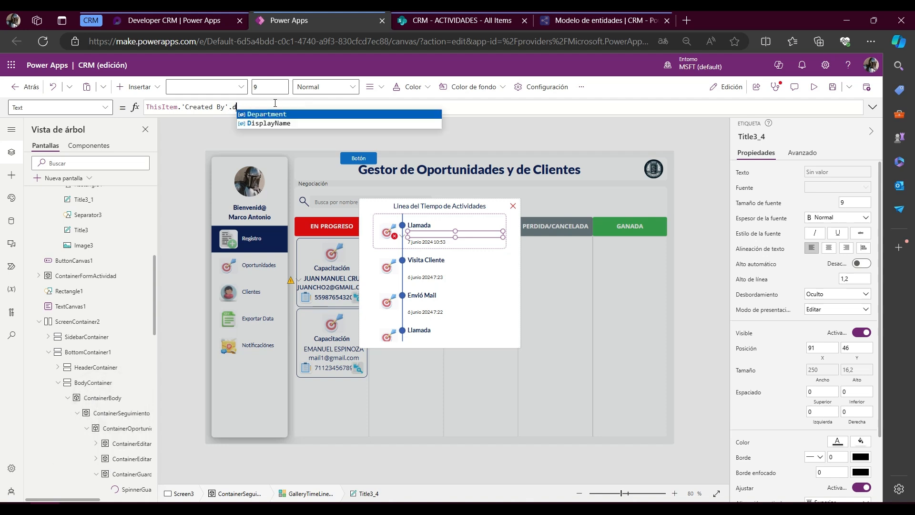
left_click(274, 115)
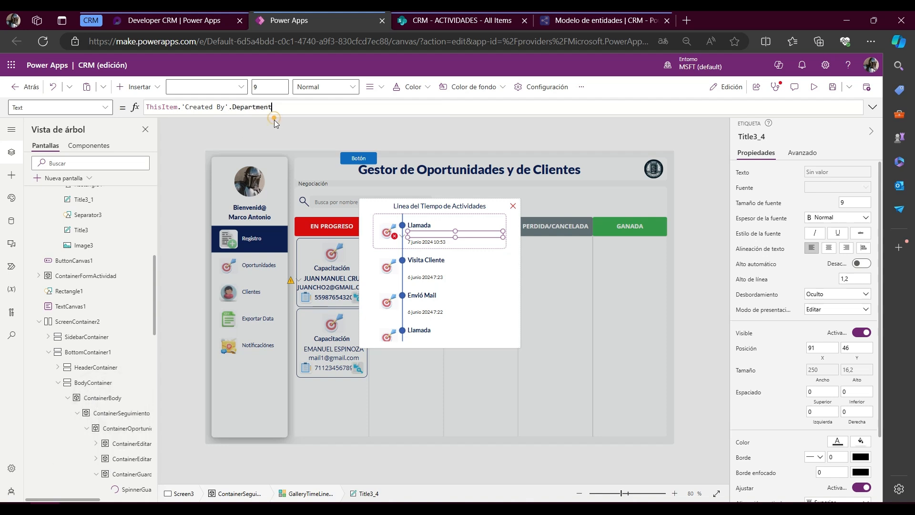
Step: Replace Department with DisplayName in the creator label's ThisItem.'Created By' formula
double_click(244, 108)
left_click(301, 107)
double_click(301, 108)
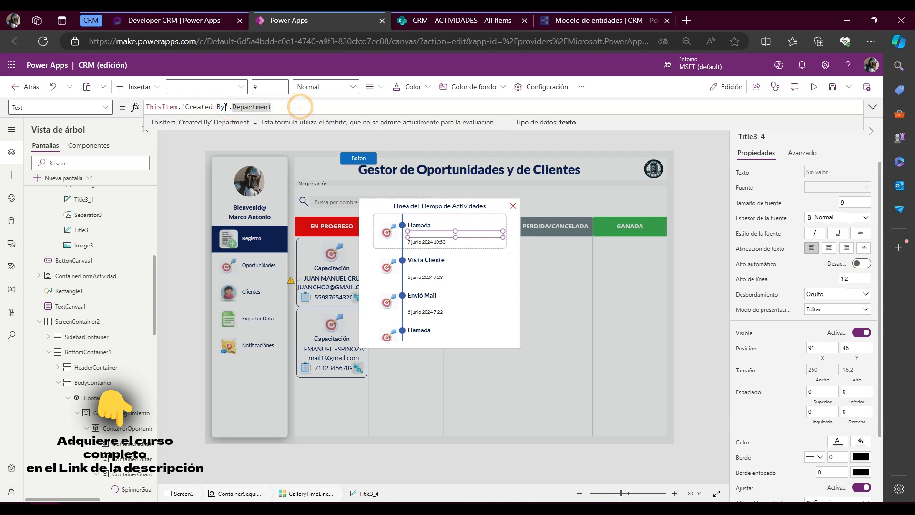
left_click_drag(230, 108, 291, 107)
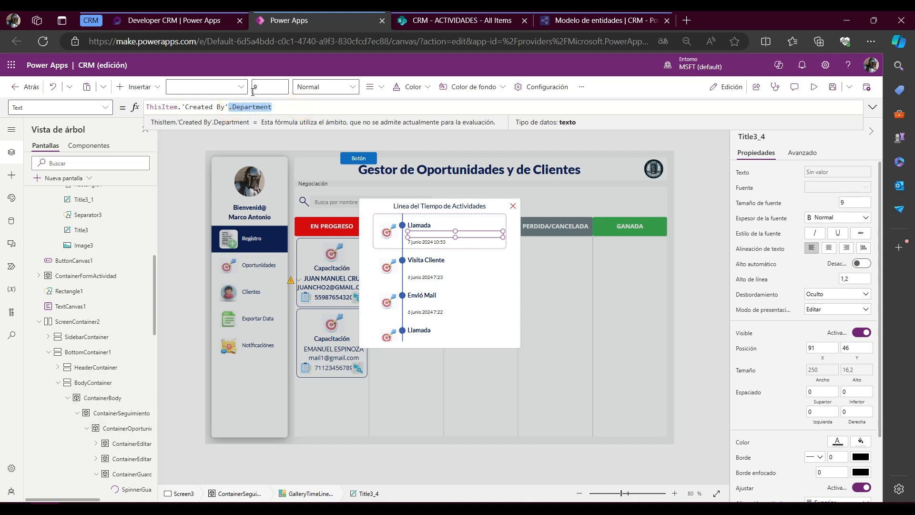
type(".")
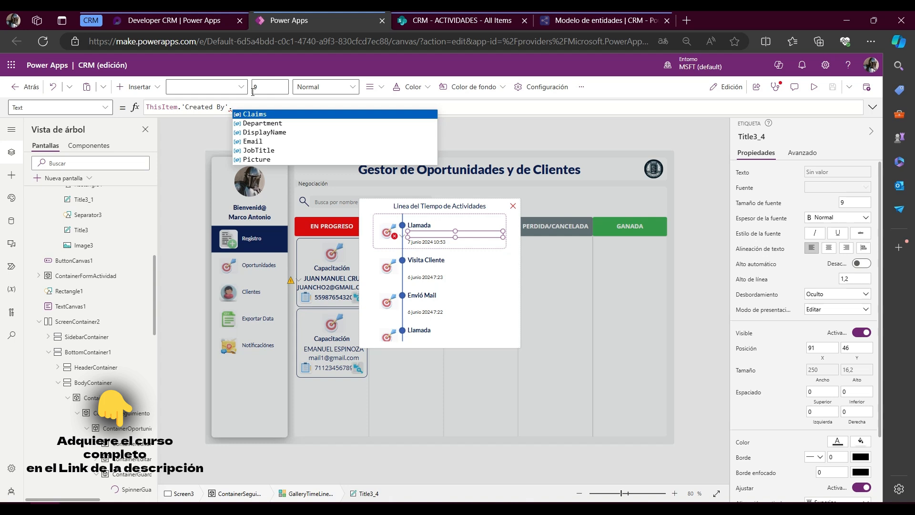
left_click(275, 132)
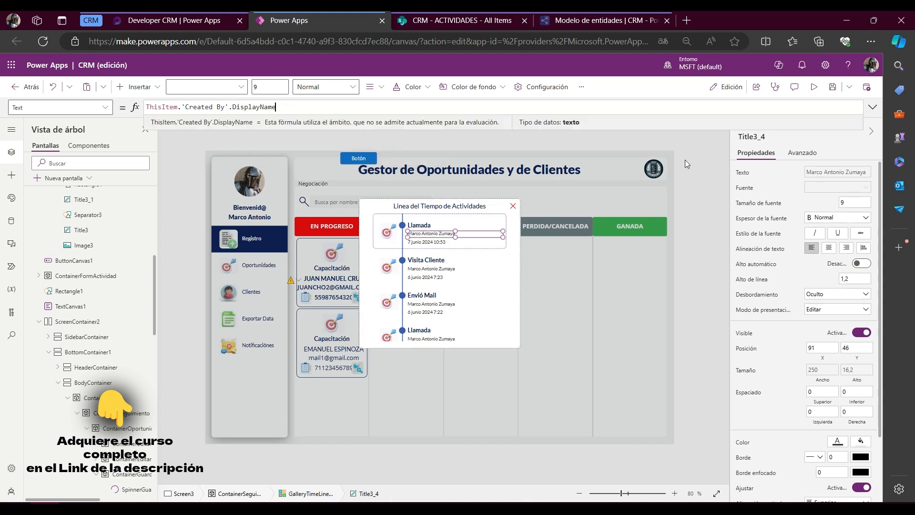
Step: Check the date label's Text formula, and preview the app to look through the activities timeline entries
left_click(435, 242)
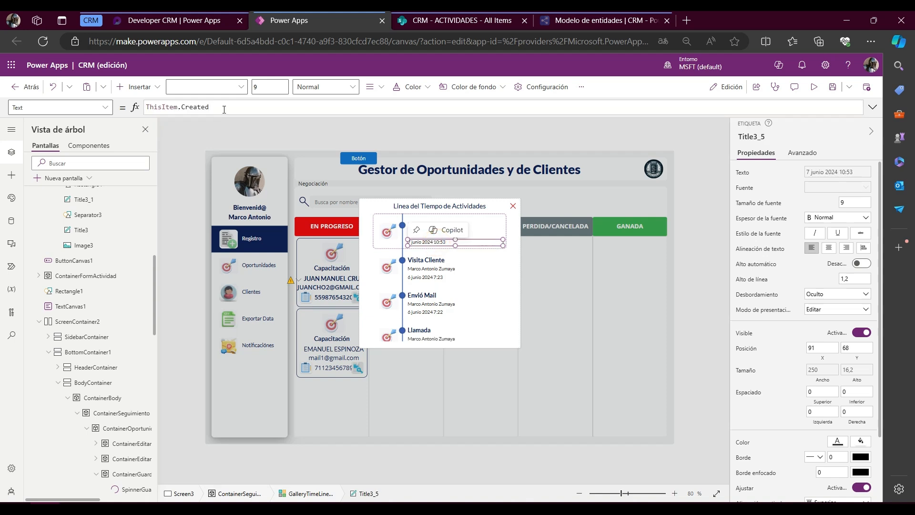
left_click(224, 108)
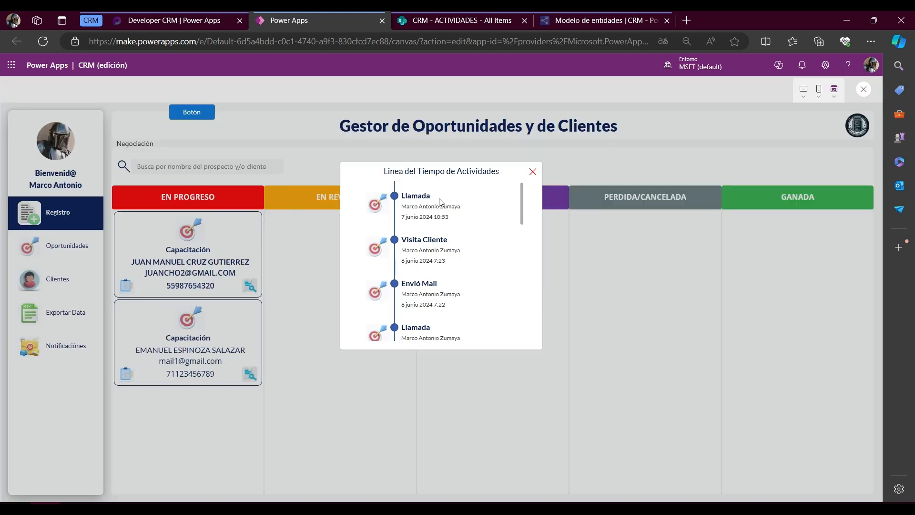
scroll(442, 307, "down", 5)
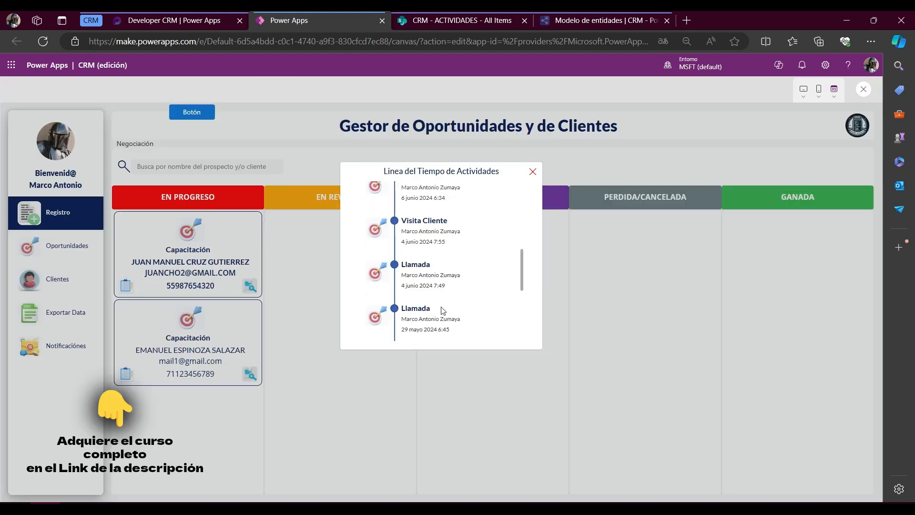
scroll(442, 309, "down", 5)
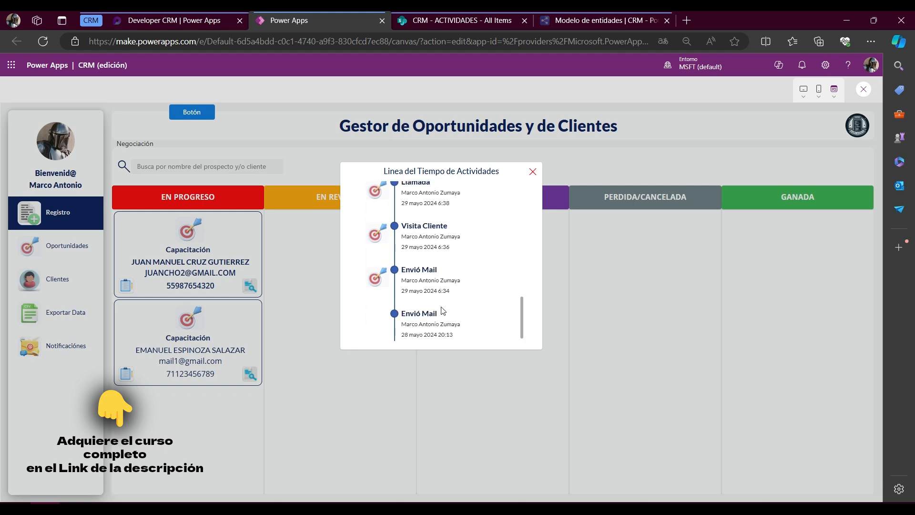
scroll(443, 305, "up", 5)
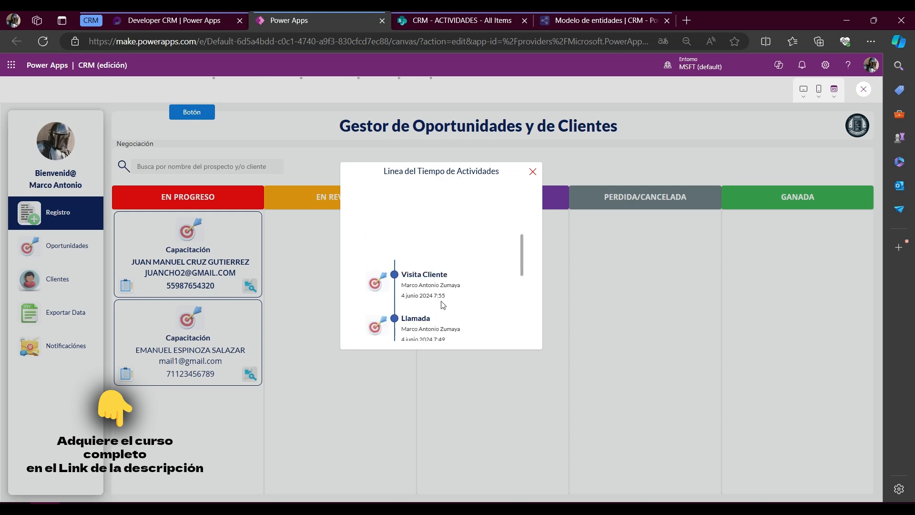
scroll(442, 305, "up", 3)
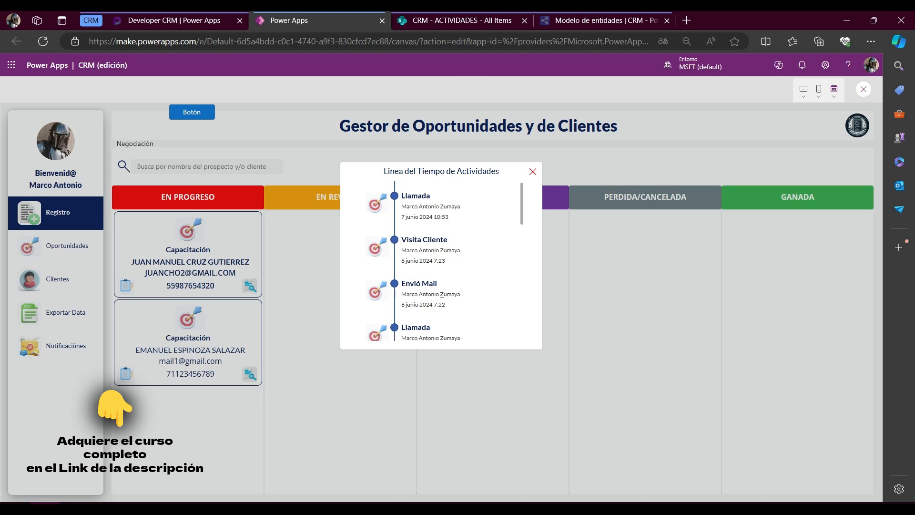
Step: Close the activities timeline, and review the first opportunity card's status timeline in the preview before closing it
left_click(533, 172)
left_click(248, 286)
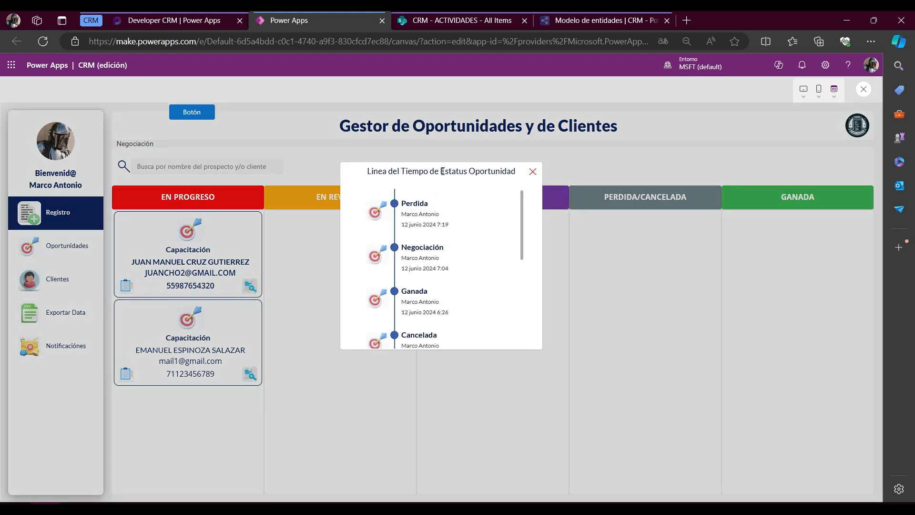
left_click_drag(441, 171, 515, 172)
scroll(442, 298, "down", 5)
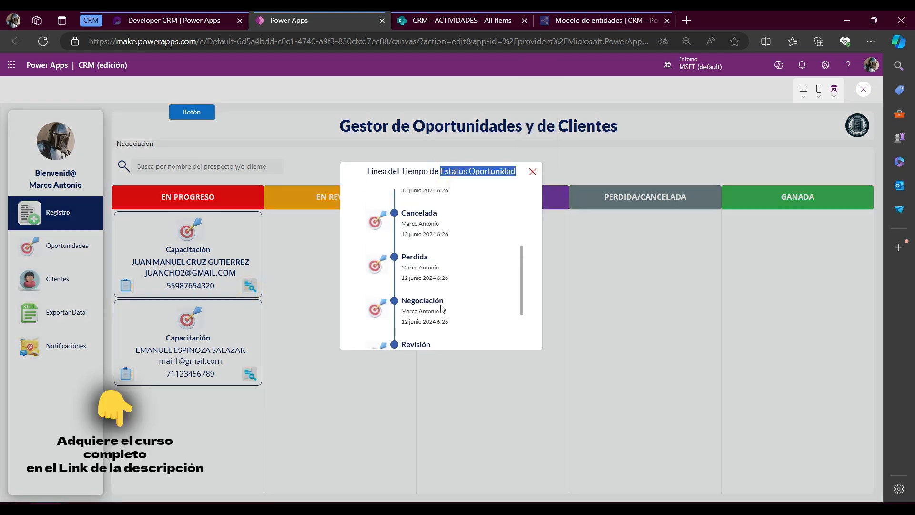
scroll(442, 300, "up", 5)
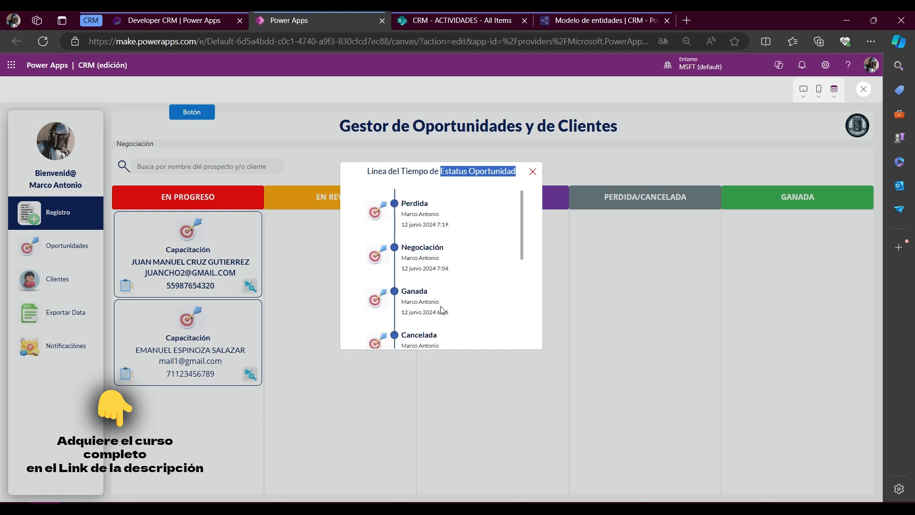
left_click(533, 171)
Step: Reopen the first opportunity card's activities timeline, review its title and entries, and close the popup
left_click(132, 286)
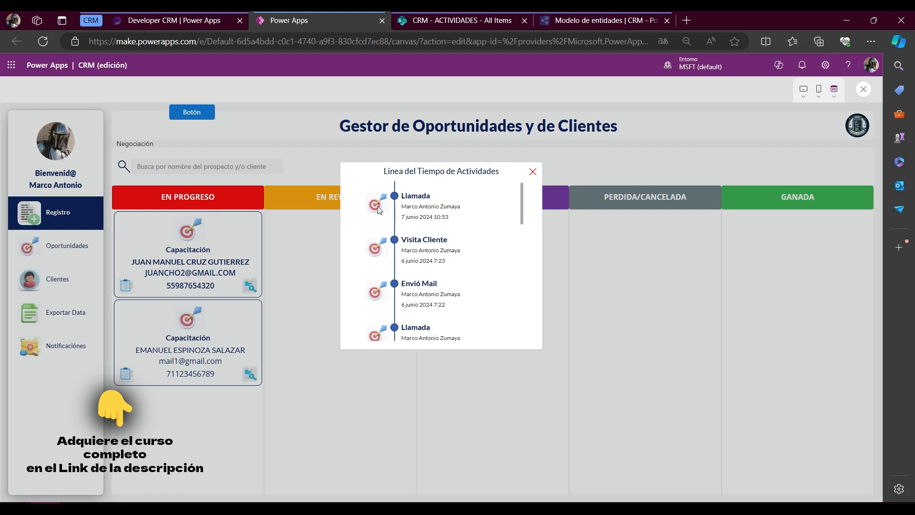
left_click_drag(418, 171, 498, 172)
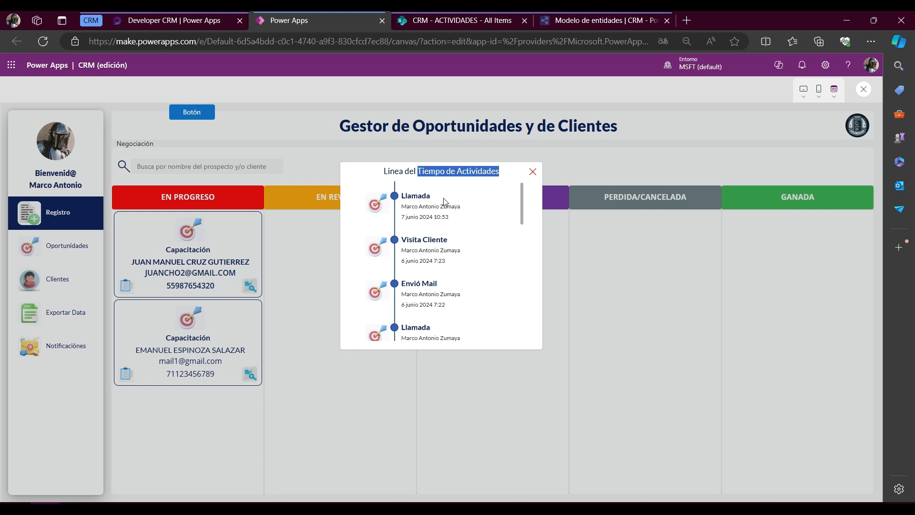
mouse_move(433, 217)
left_mouse_down()
mouse_move(447, 217)
mouse_move(435, 206)
left_mouse_up()
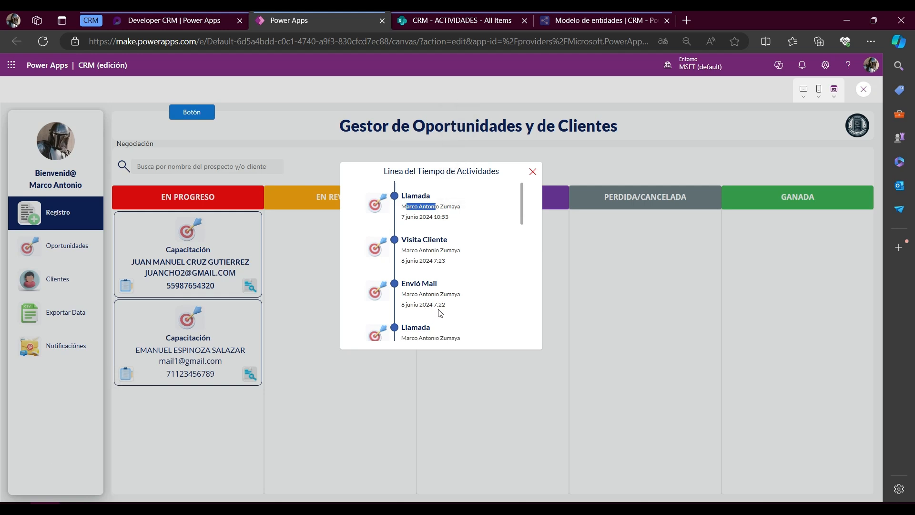
left_click_drag(409, 285, 441, 289)
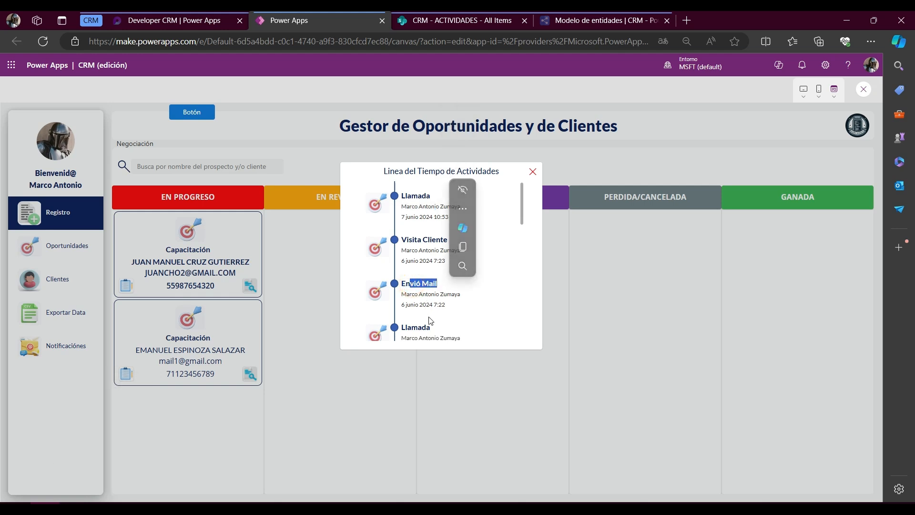
scroll(429, 321, "down", 4)
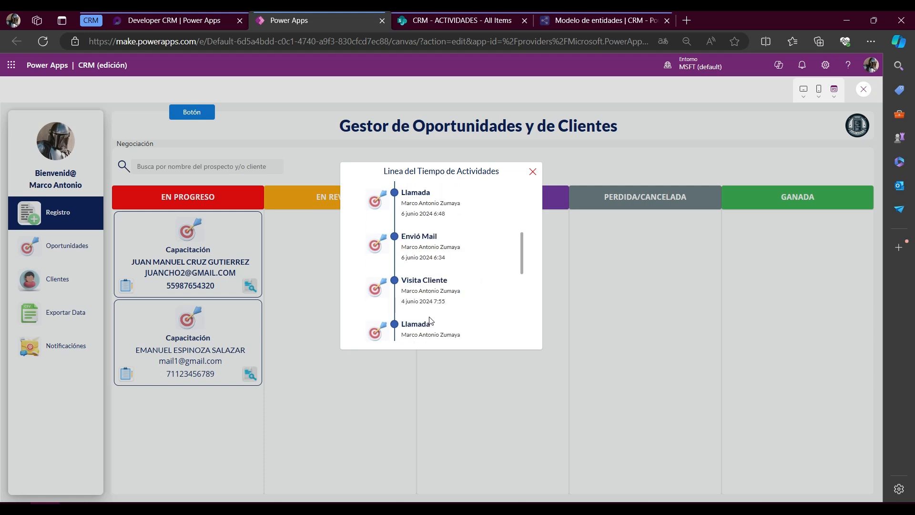
scroll(429, 321, "up", 4)
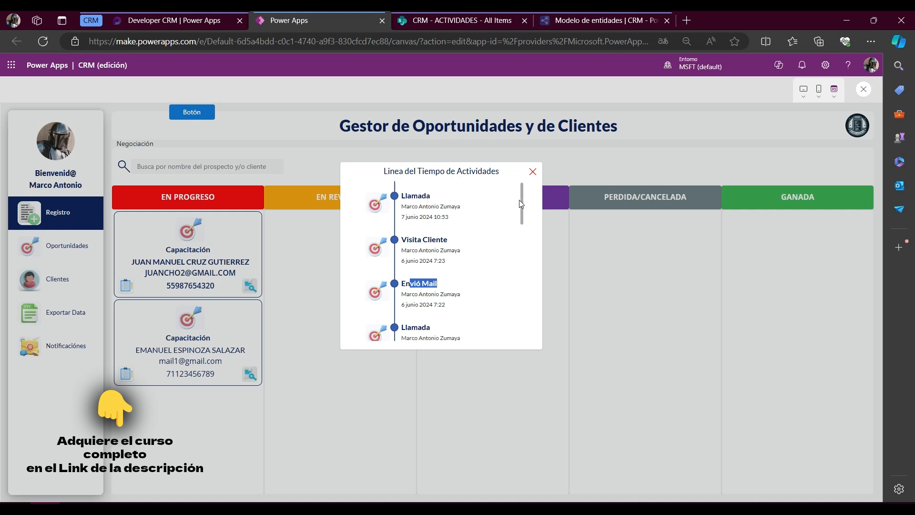
left_click(532, 172)
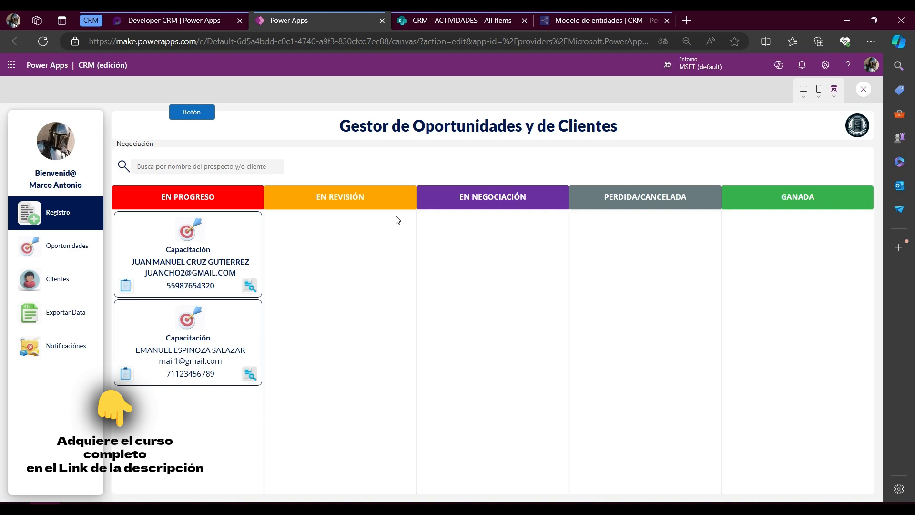
Step: Open the first opportunity's details, and switch to SharePoint to view the ESTATUS OPORTUNIDADES list from the site contents
left_click(200, 266)
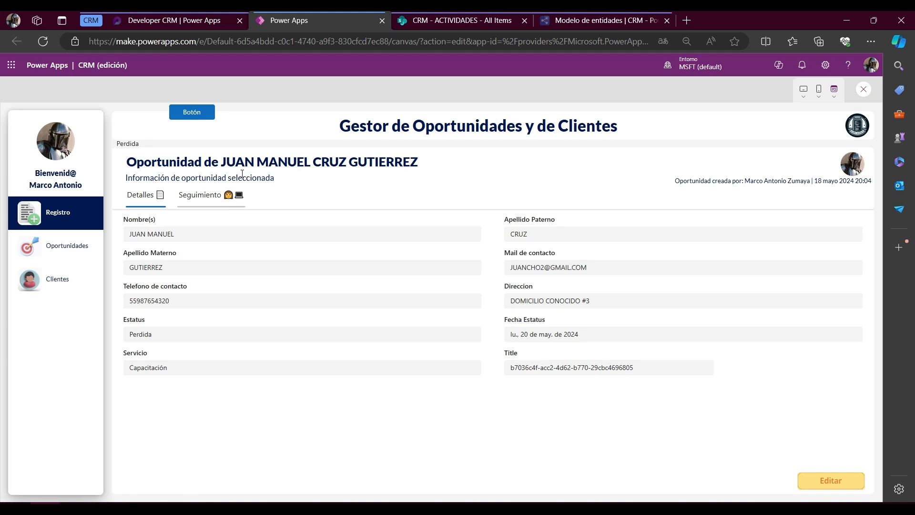
left_click(447, 21)
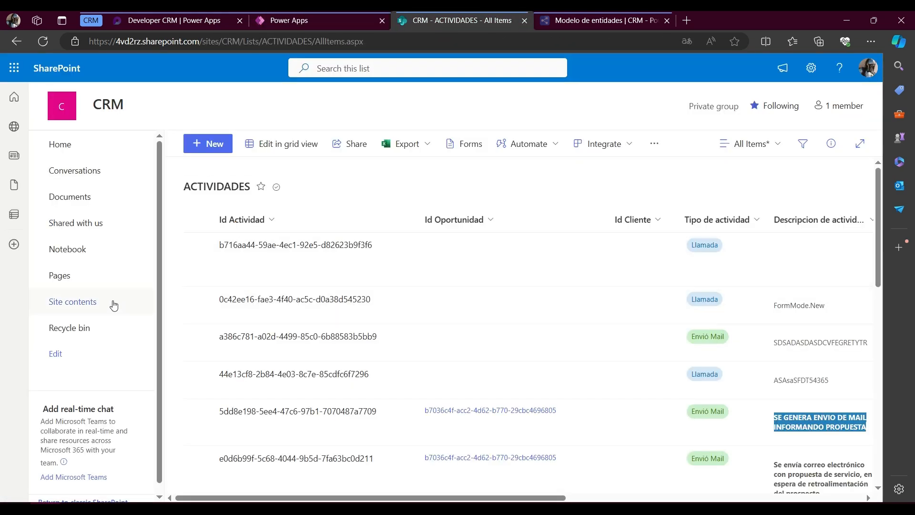
left_click(80, 306)
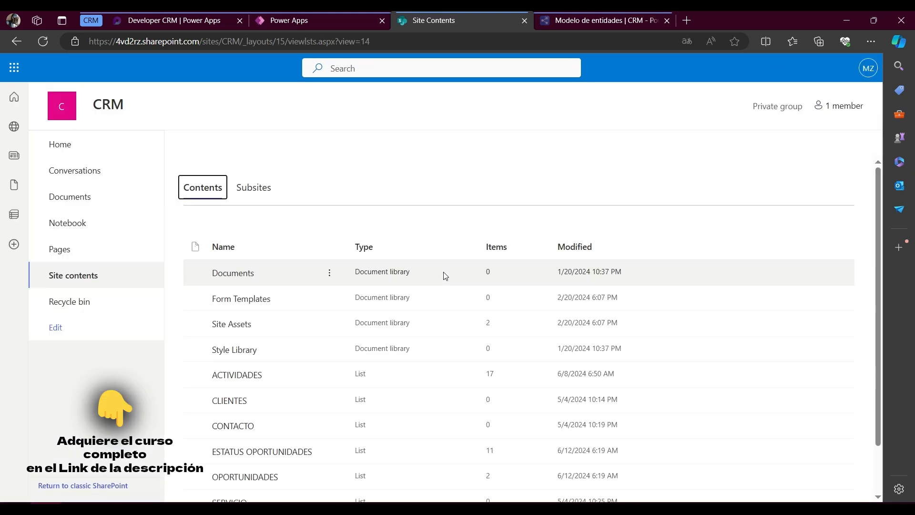
left_click(285, 455)
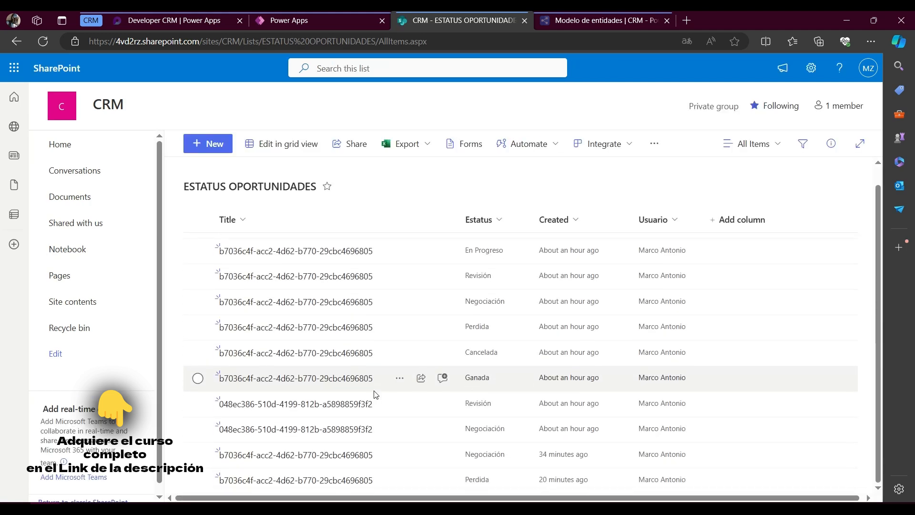
Step: Return to the CRM app preview, edit the open opportunity's Nombre(s) to keep only the first given name, and save the record
left_click(302, 24)
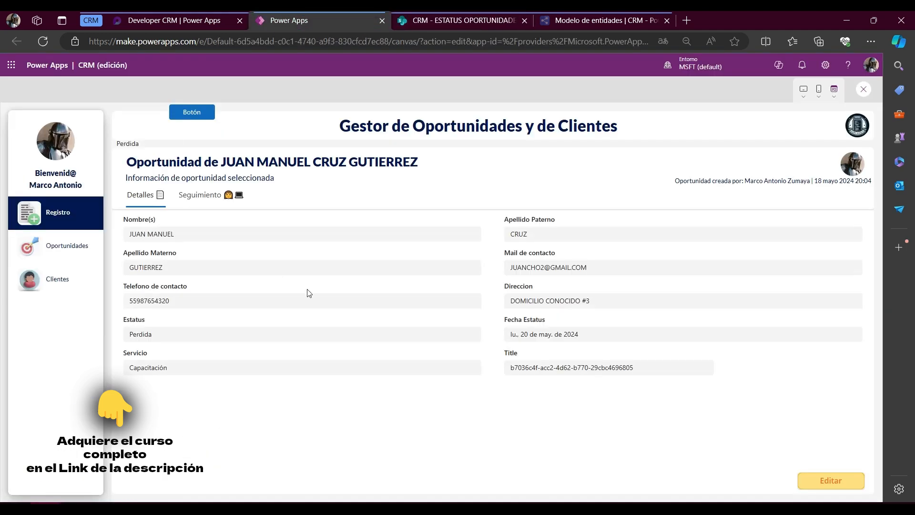
left_click(46, 258)
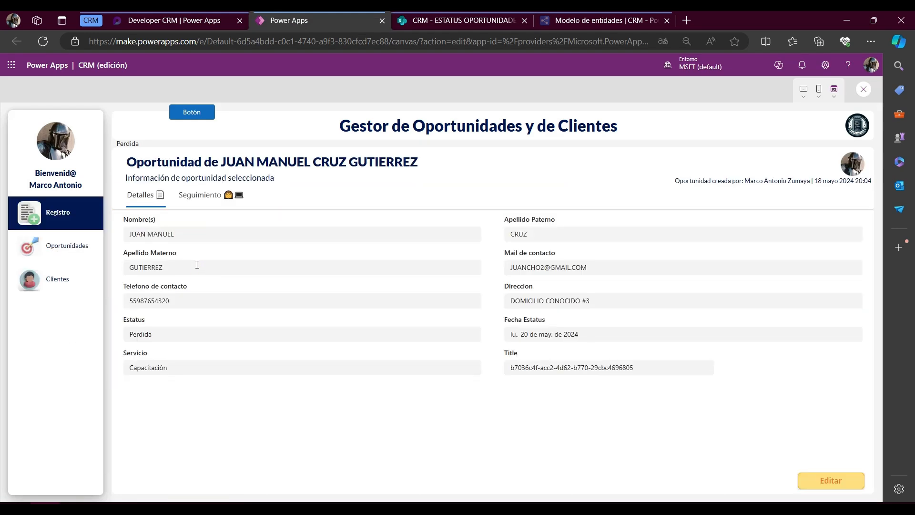
left_click(846, 490)
left_click(128, 231)
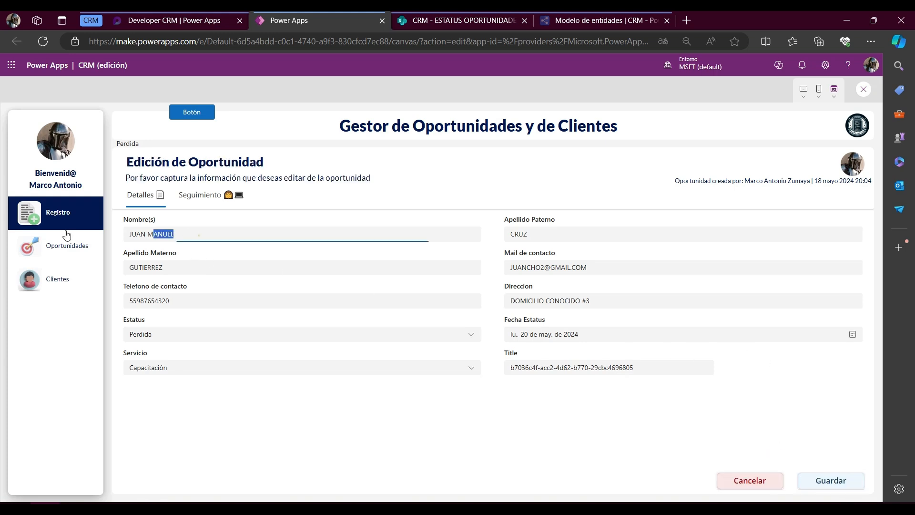
left_click_drag(128, 231, 199, 235)
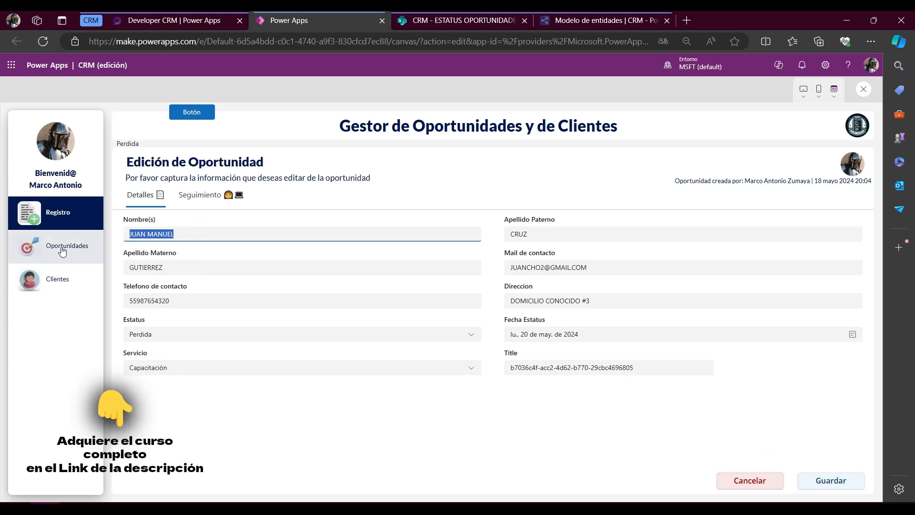
type("JUAN")
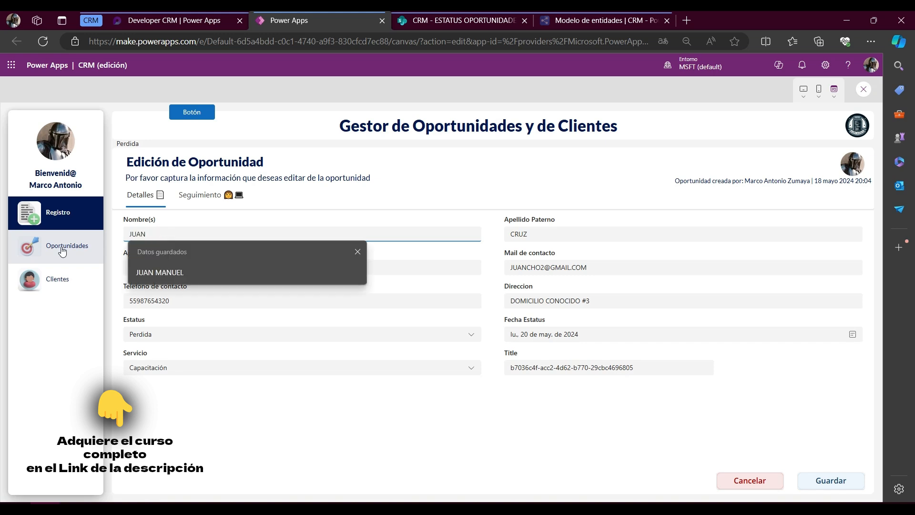
left_click(518, 418)
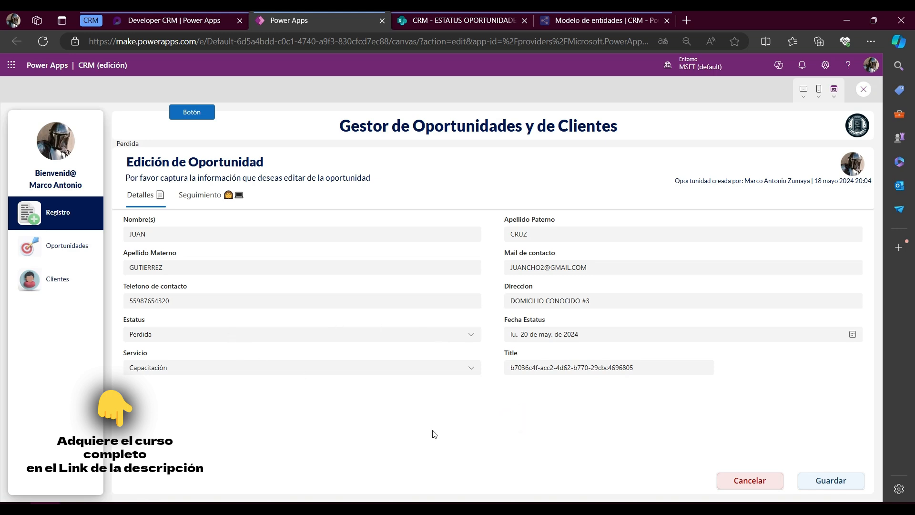
left_click(828, 481)
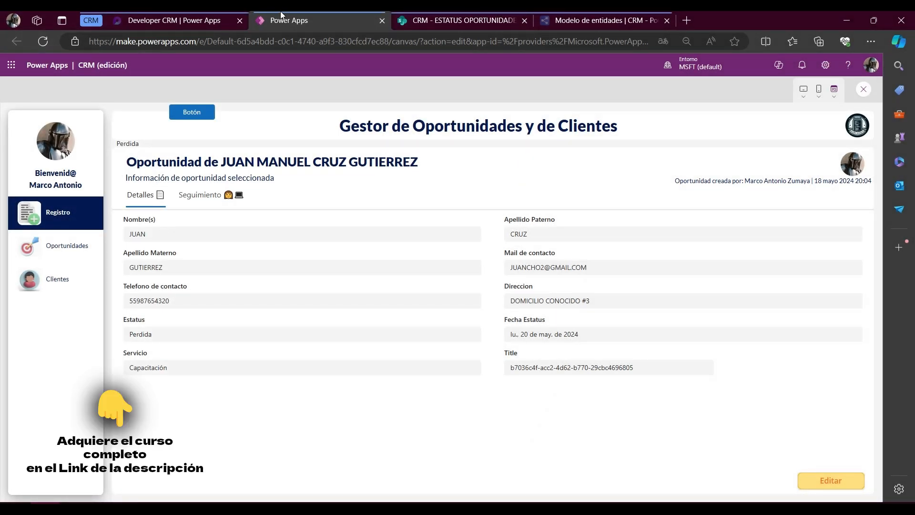
Step: Go back to the opportunities board and inspect the newest entry in the first opportunity's status timeline
left_click(80, 238)
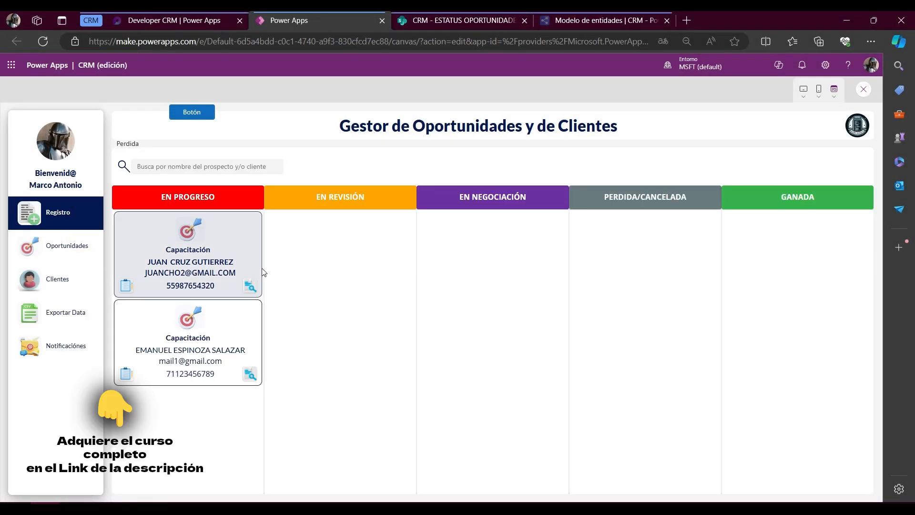
left_click(254, 287)
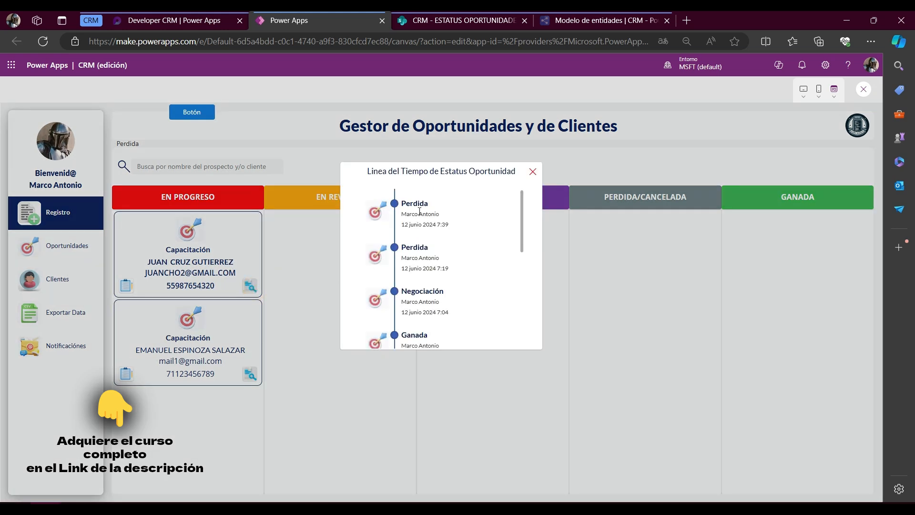
left_click_drag(450, 227, 401, 202)
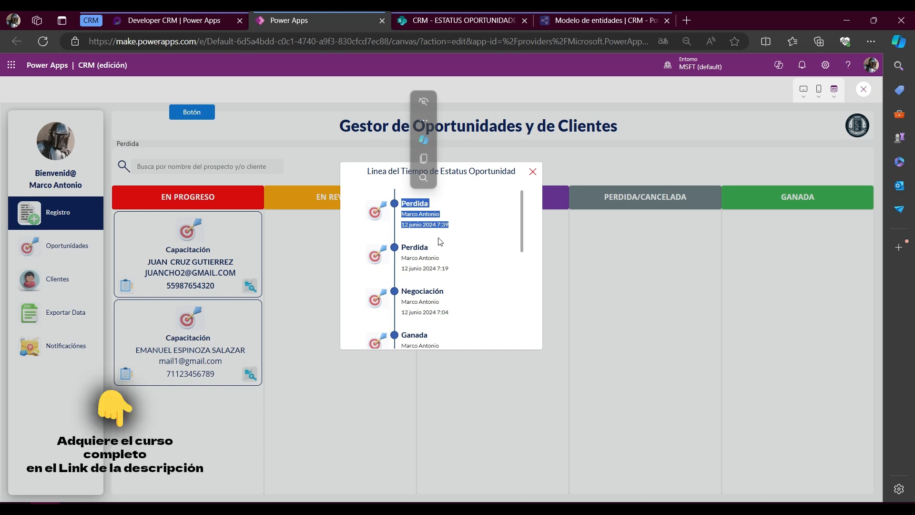
Step: Check the newest rows of the ESTATUS OPORTUNIDADES list in SharePoint, and return to the app preview to close the status timeline
left_click(428, 27)
scroll(531, 384, "down", 1)
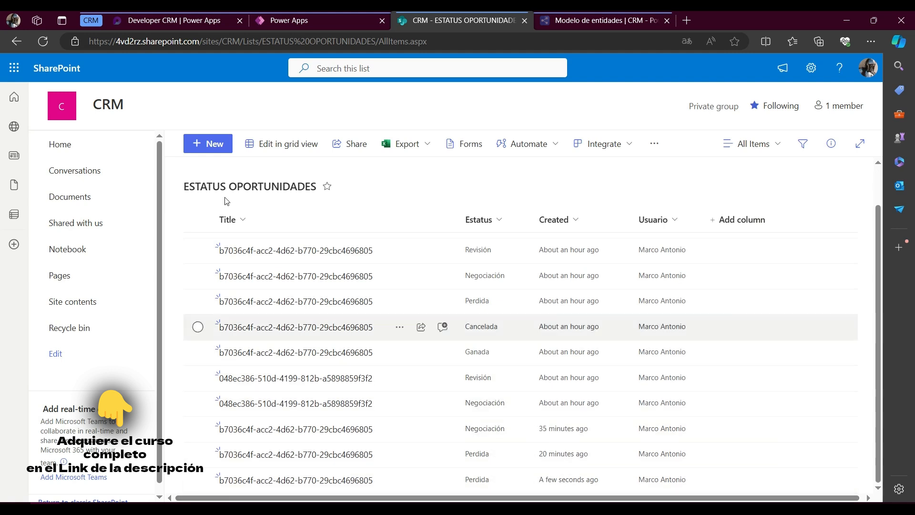
left_click(305, 20)
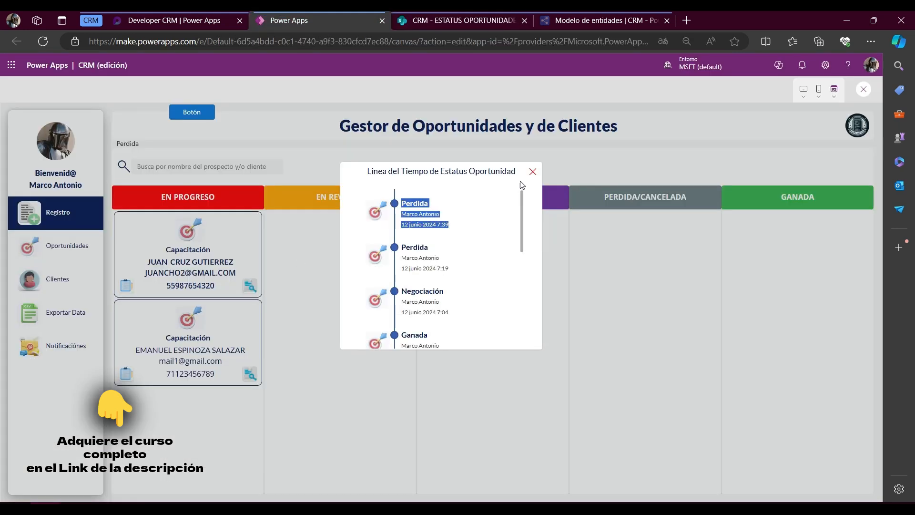
left_click(532, 171)
Step: Open the first opportunity for editing, change the number at the end of its Direccion to 4, and save the record
left_click(219, 232)
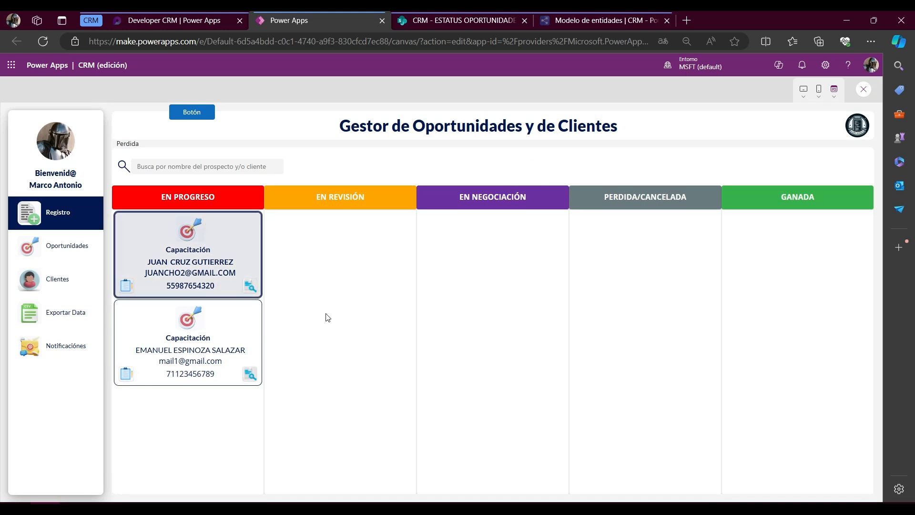
left_click(821, 486)
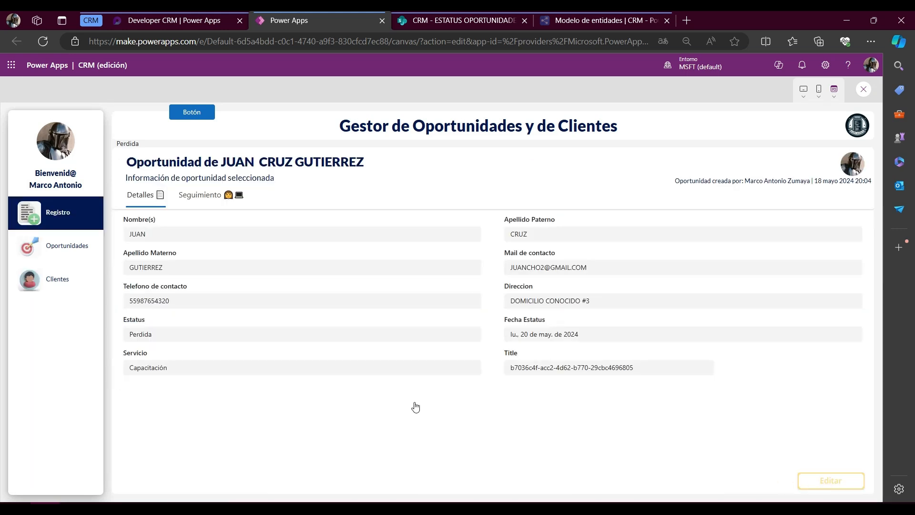
left_click(176, 234)
left_click(353, 251)
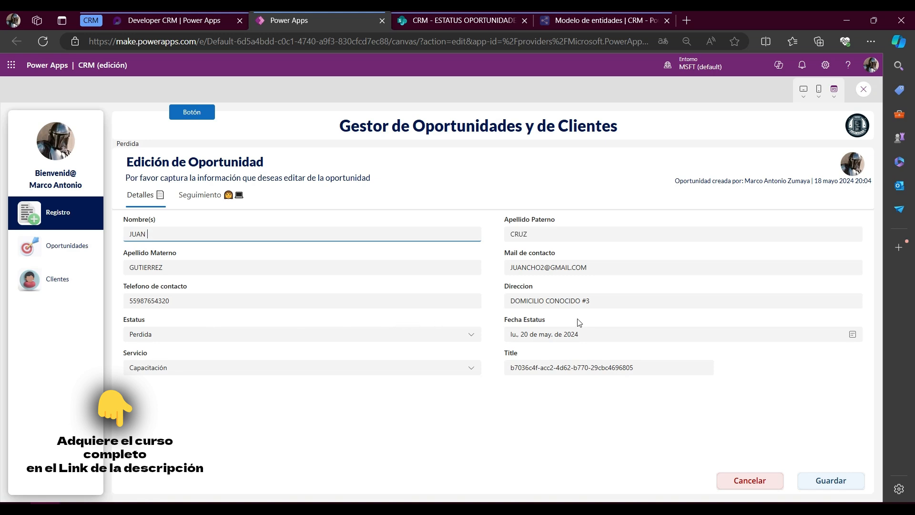
left_click(601, 303)
key("BackSpace")
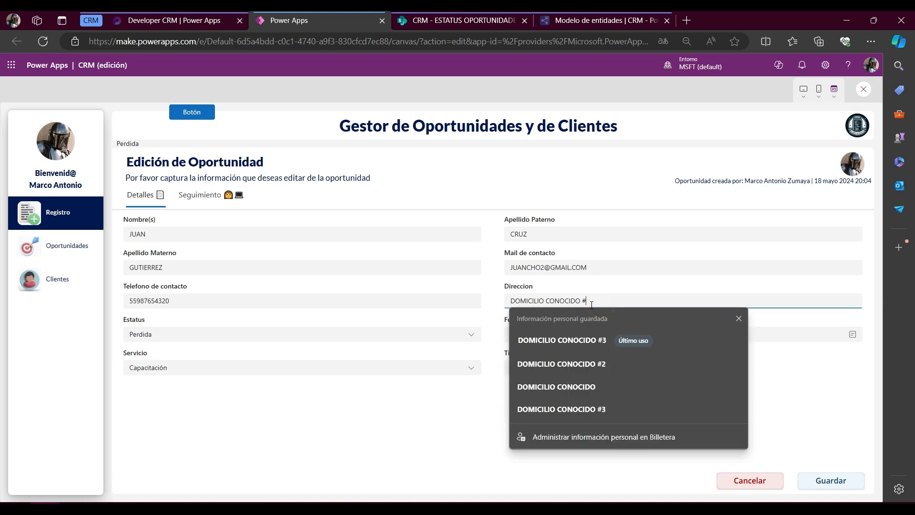
type("4")
left_click(837, 478)
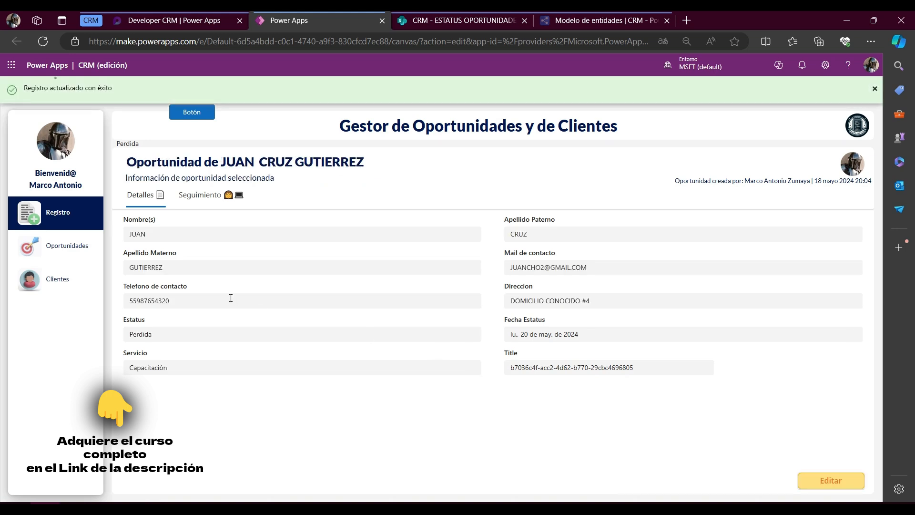
Step: Return to the opportunities board, look through the first opportunity's status timeline entries, and close the popup
left_click(46, 248)
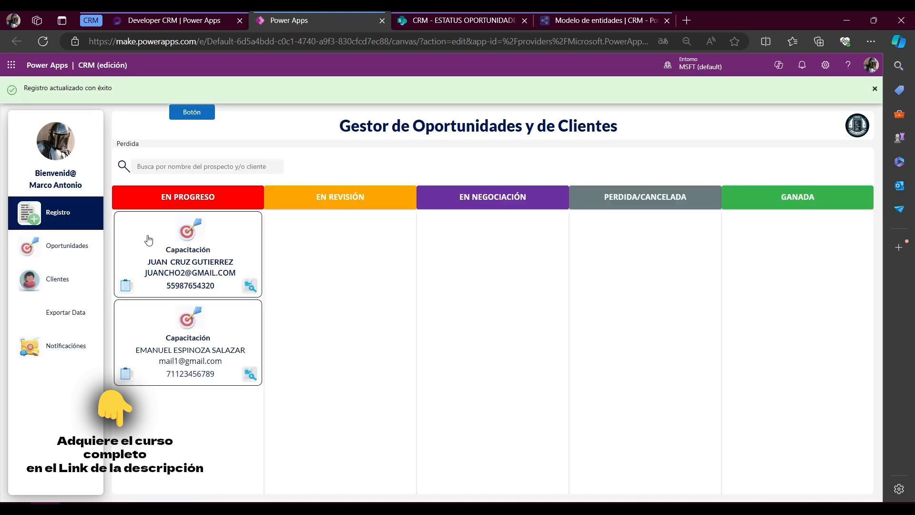
left_click(250, 286)
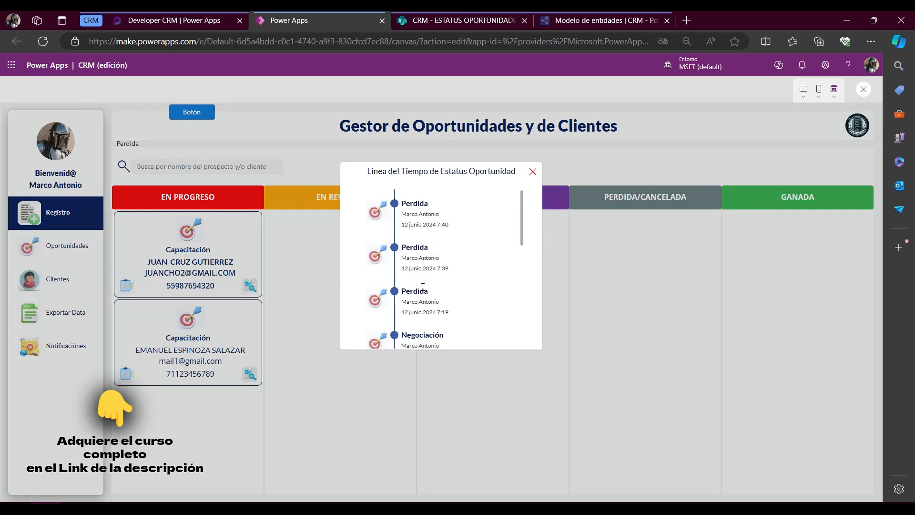
double_click(428, 247)
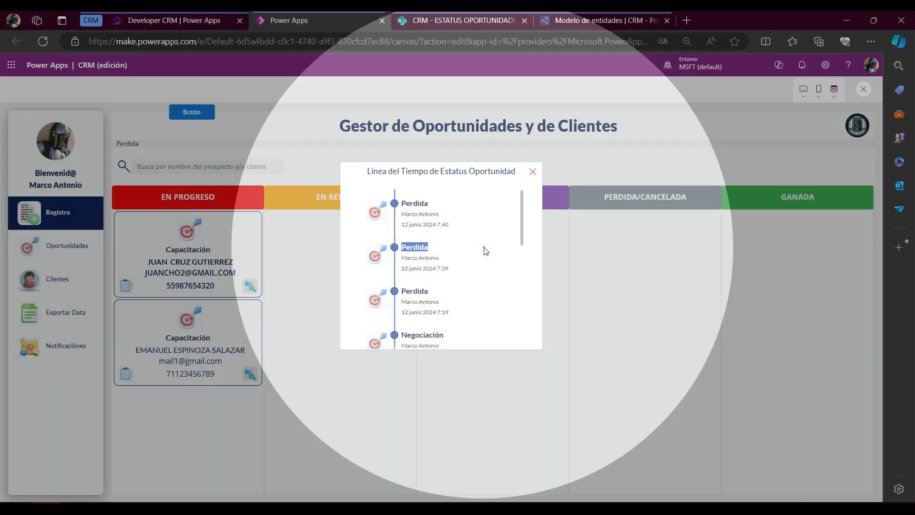
left_click(484, 248)
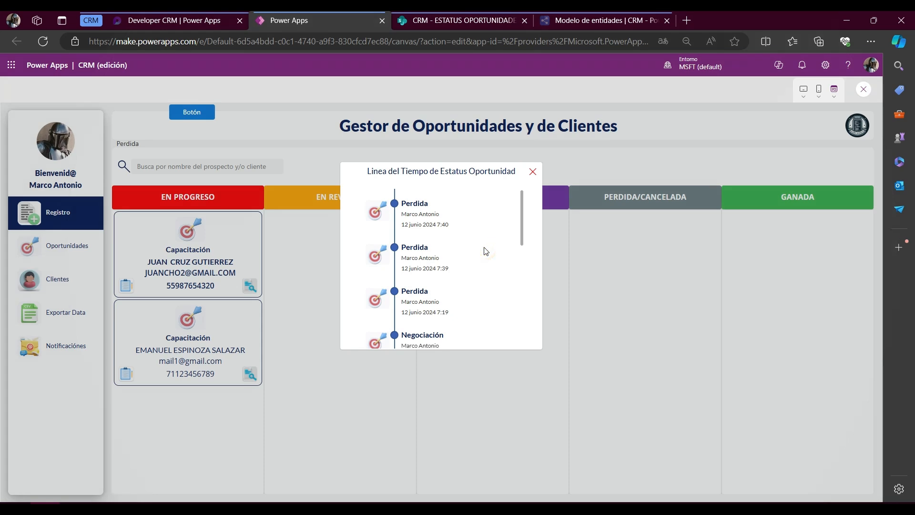
scroll(485, 251, "down", 3)
scroll(486, 251, "up", 1)
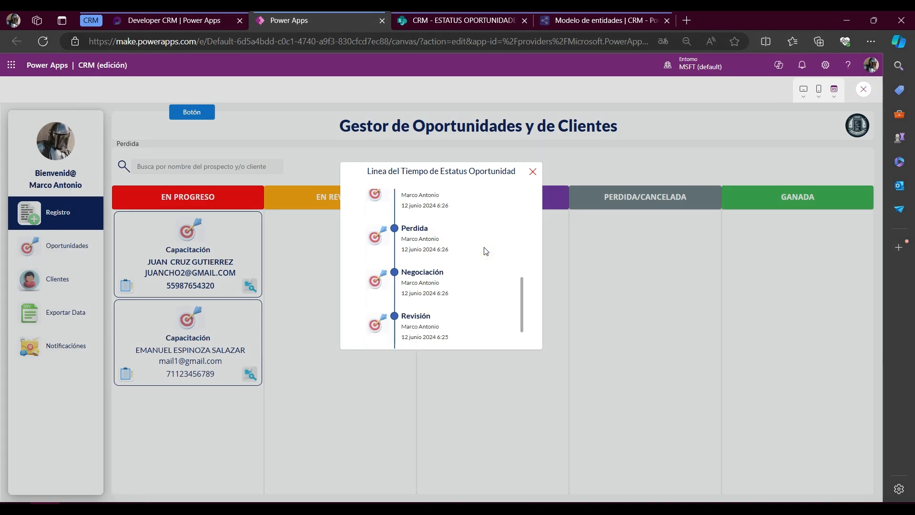
scroll(486, 250, "up", 2)
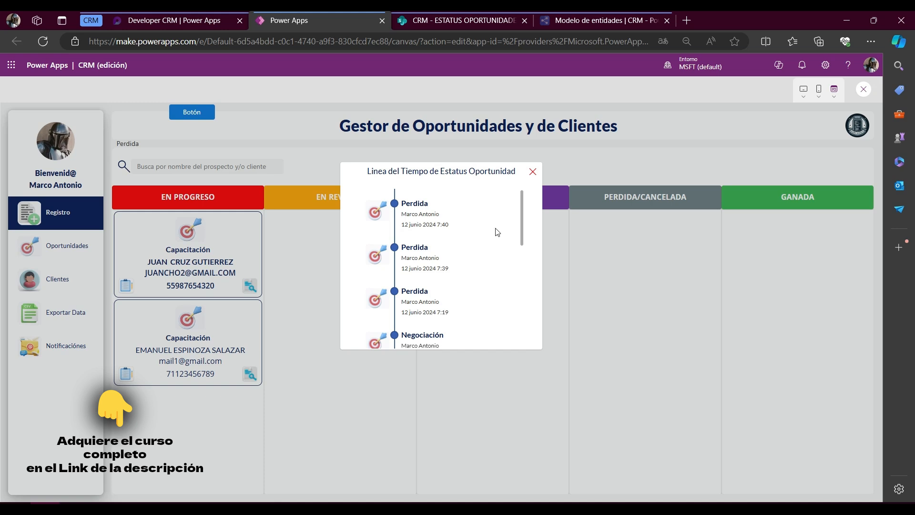
left_click(532, 172)
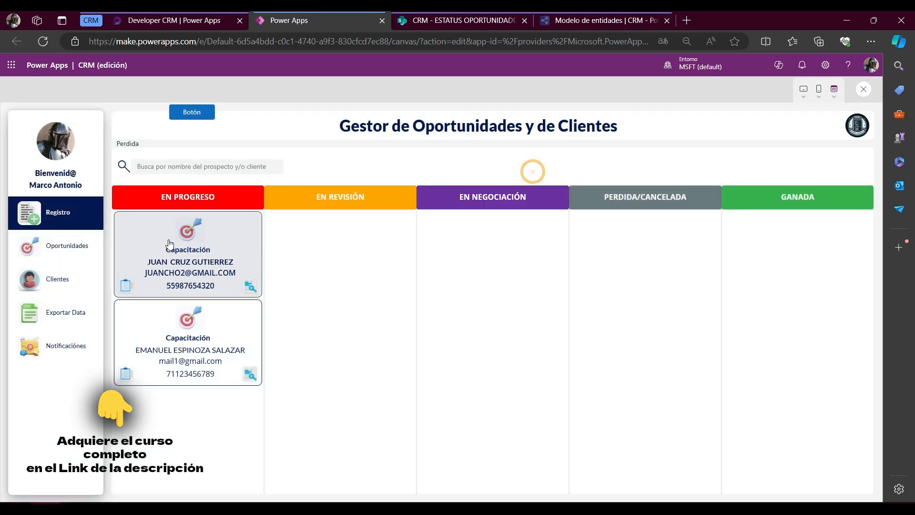
Step: View the first opportunity's details, review its status timeline entries and title from the board, and return to the details
left_click(218, 253)
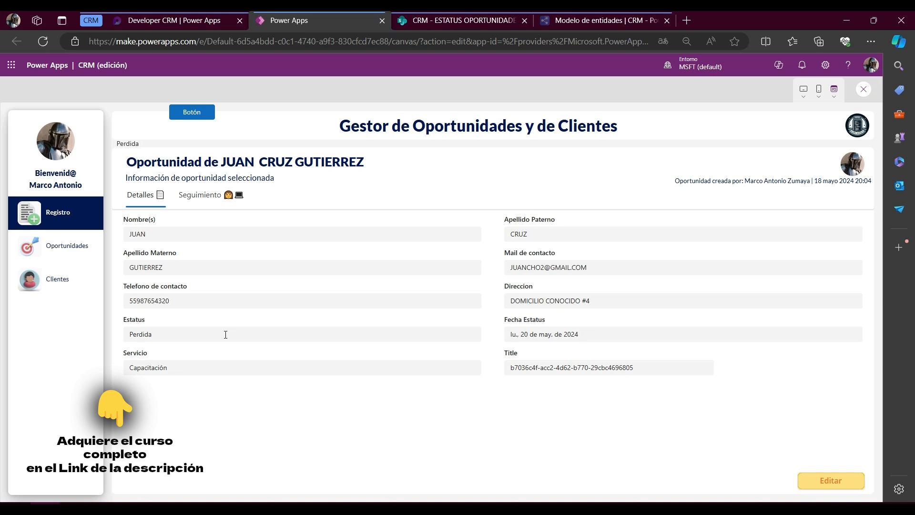
left_click(57, 245)
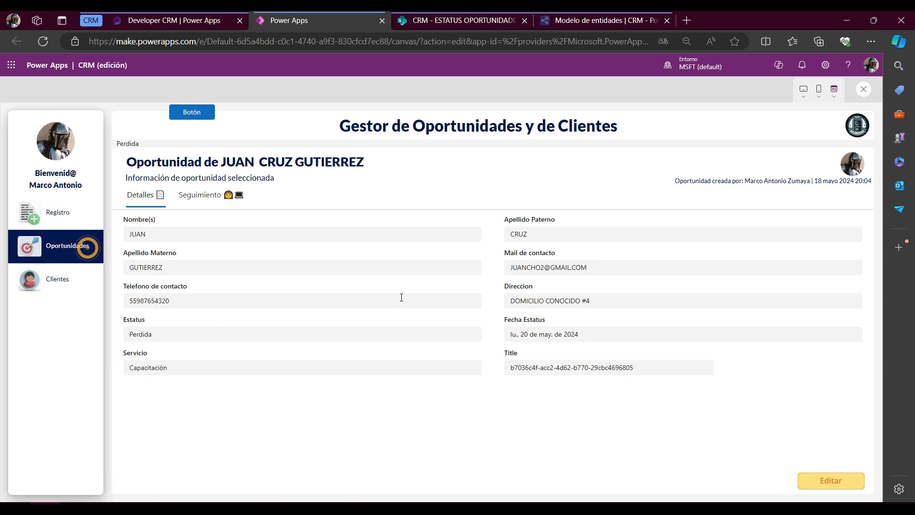
left_click(251, 286)
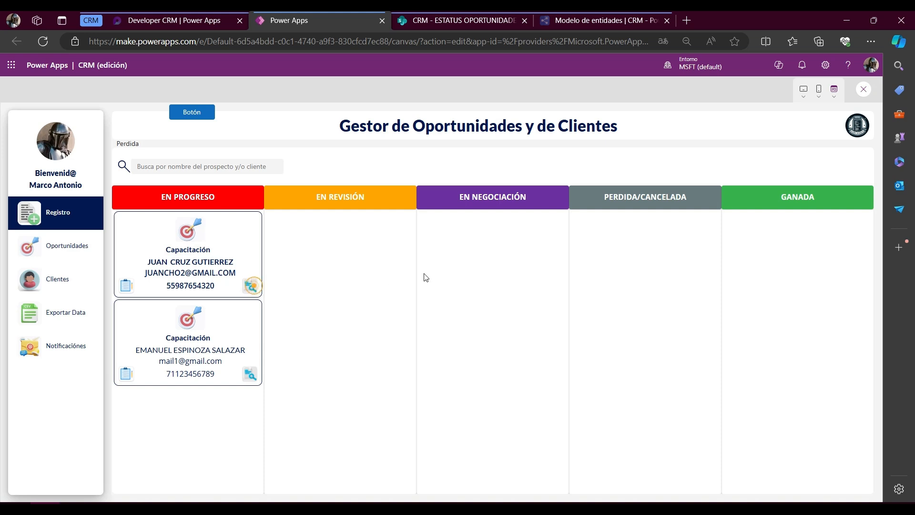
scroll(432, 239, "down", 10)
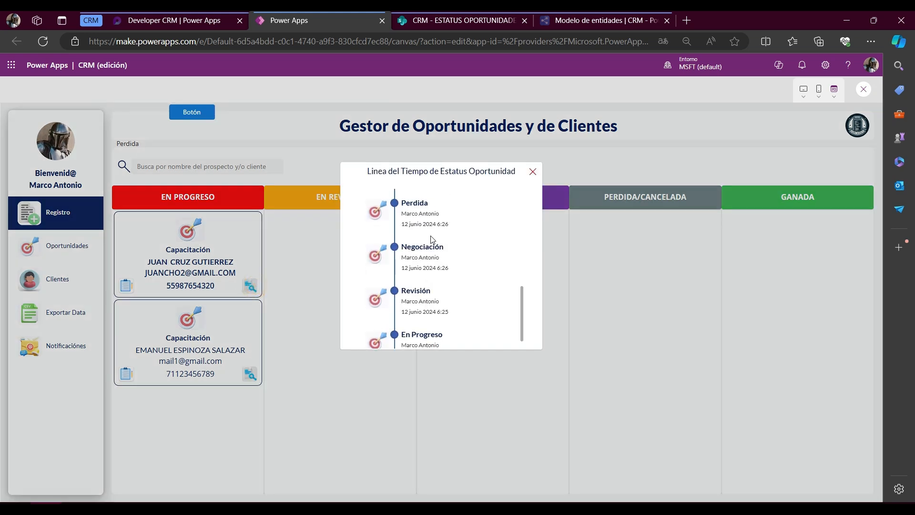
scroll(432, 239, "up", 10)
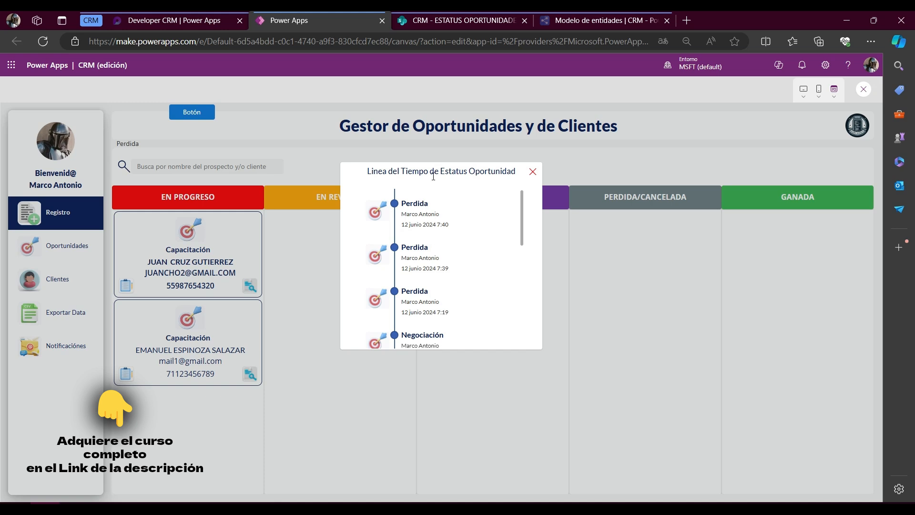
left_click_drag(440, 171, 516, 172)
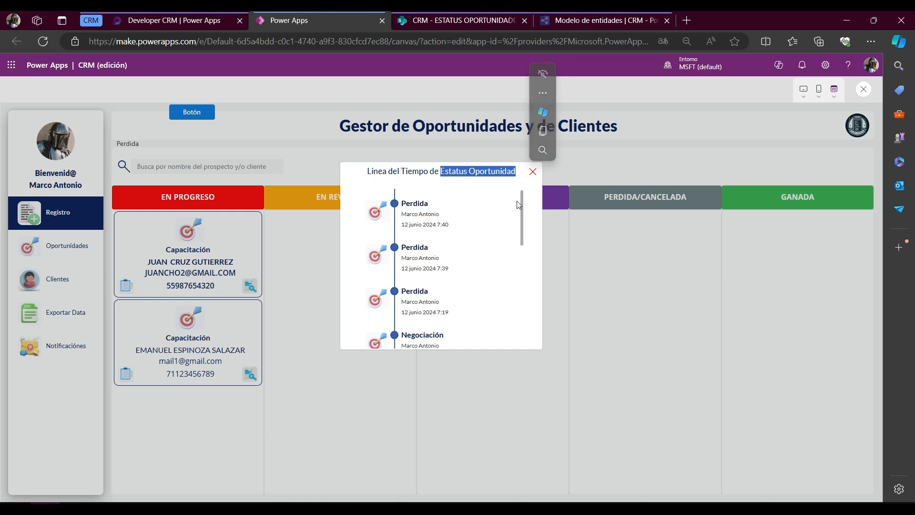
left_click(533, 171)
left_click(191, 256)
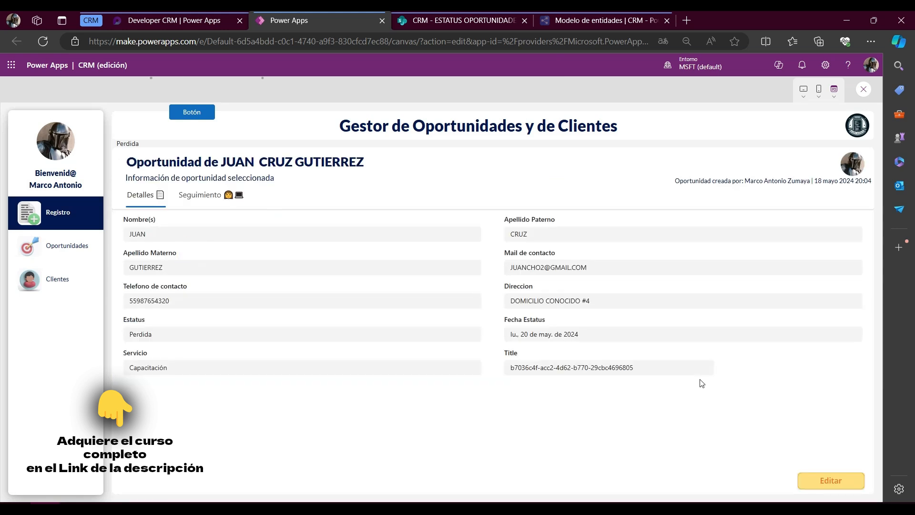